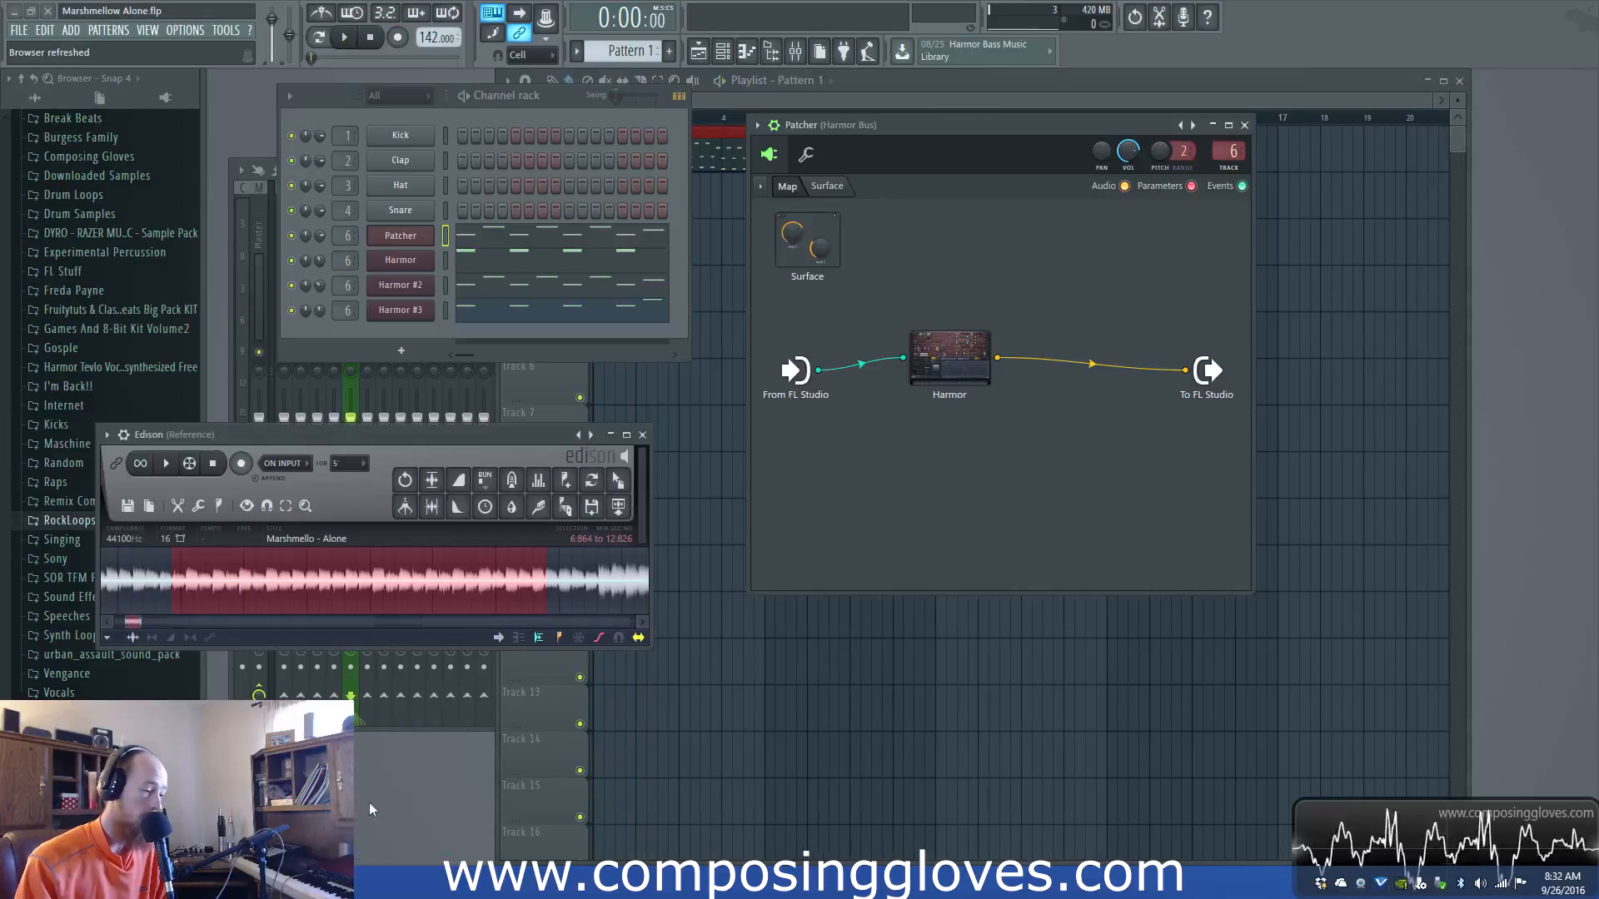
Play Pattern 1 and the Marshmello - Alone reference in Edison alternately to compare their sound
{"action": "left_click", "coordinate": [764, 96]}
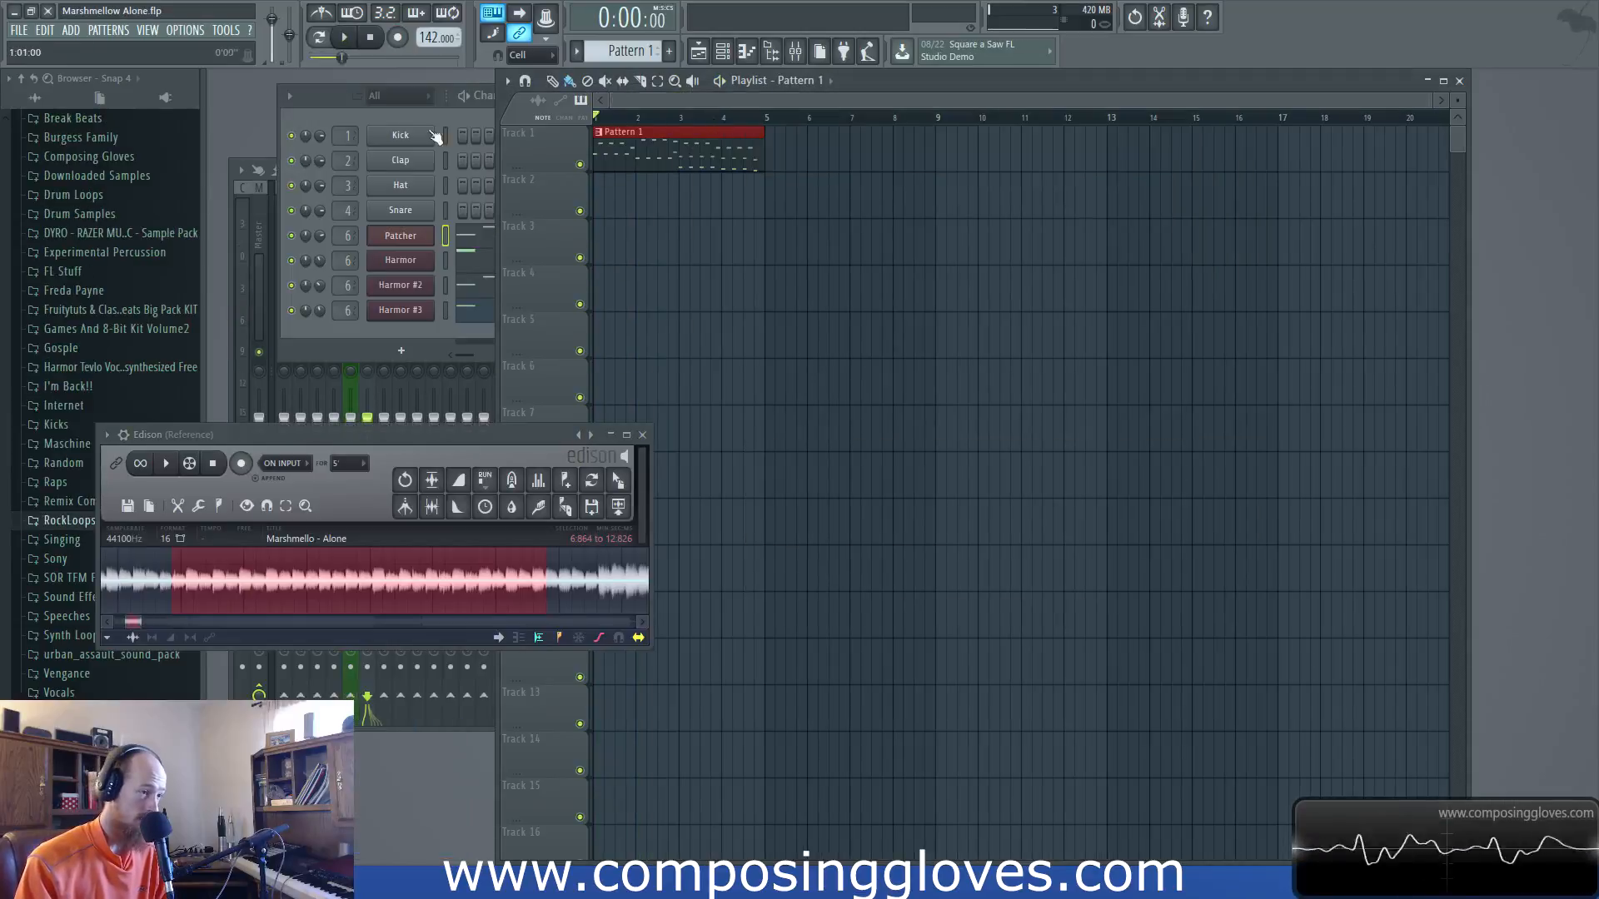
{"action": "key", "text": "space"}
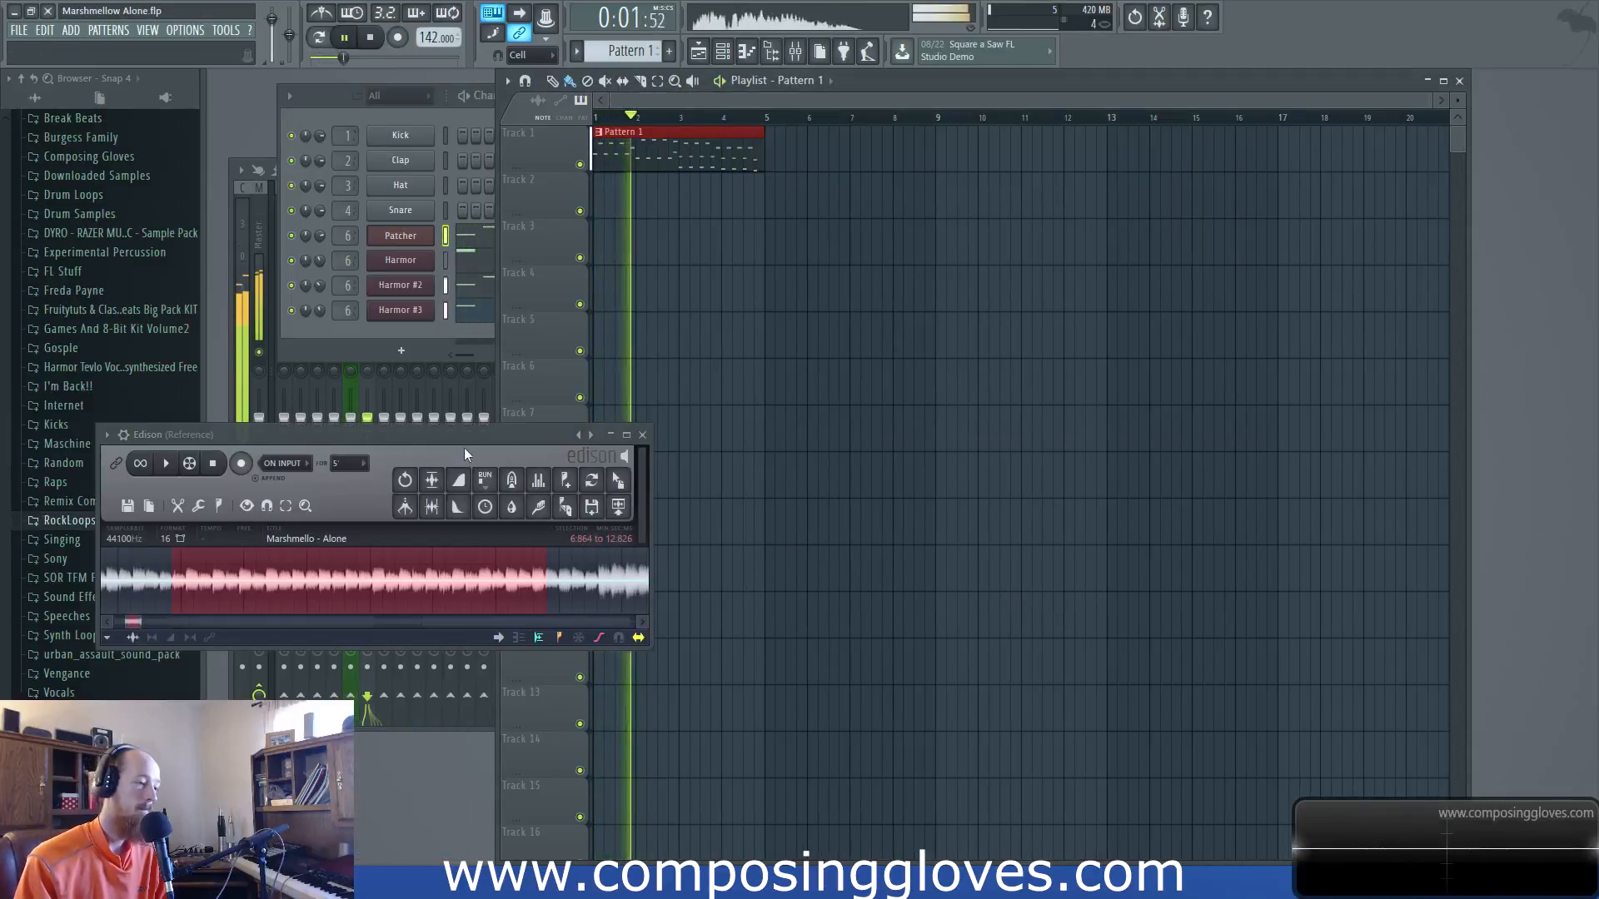
{"action": "key", "text": "space"}
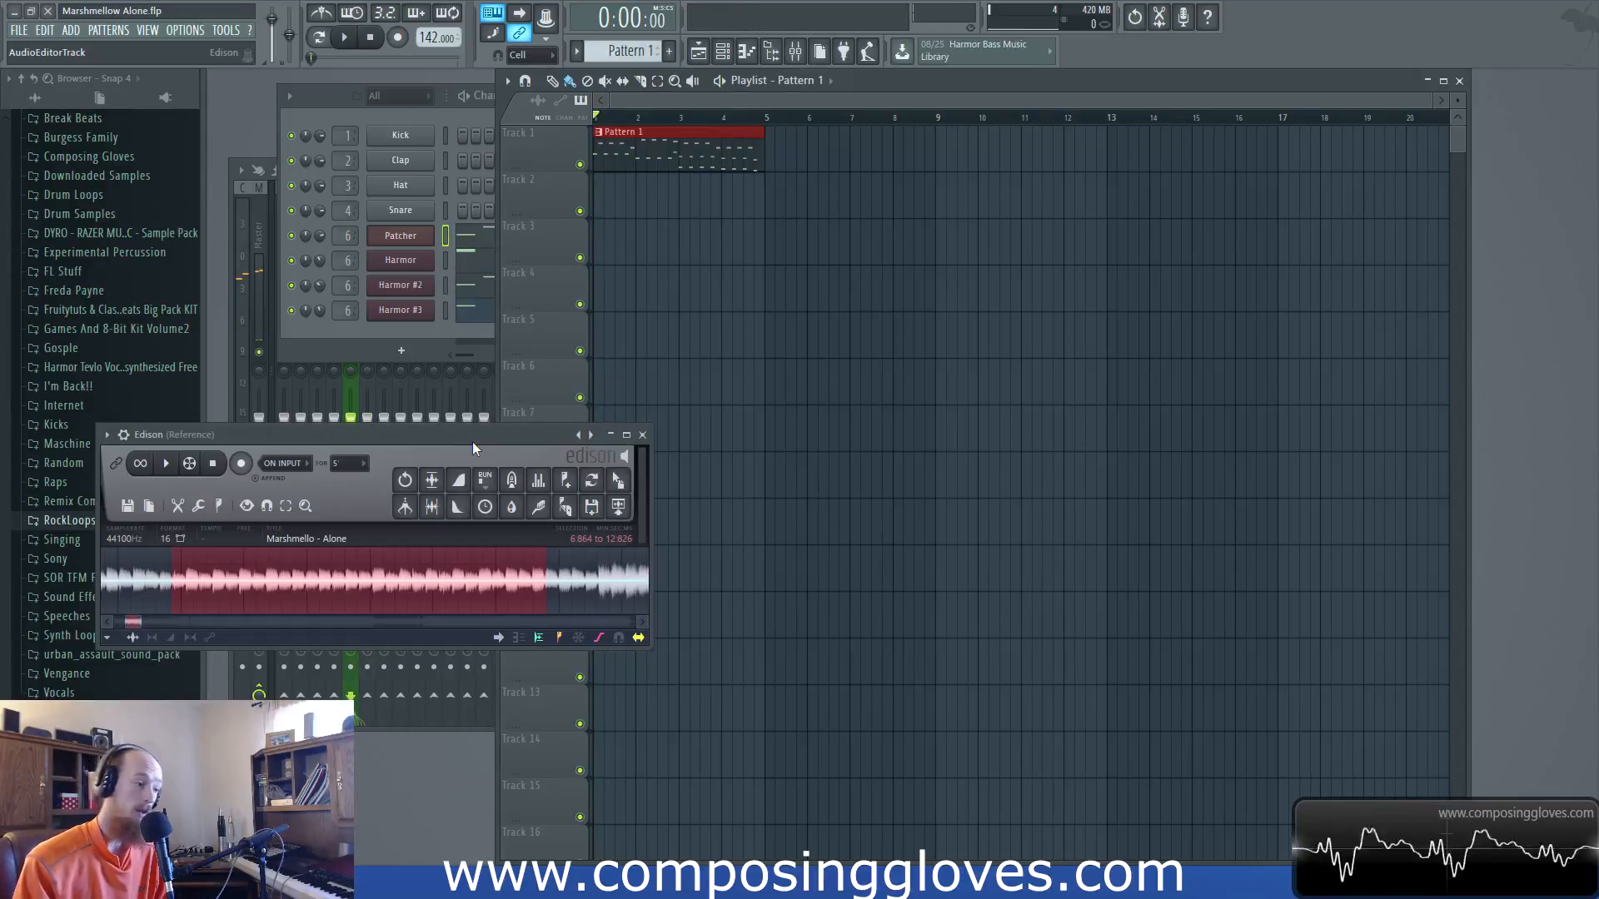
{"action": "key", "text": "space"}
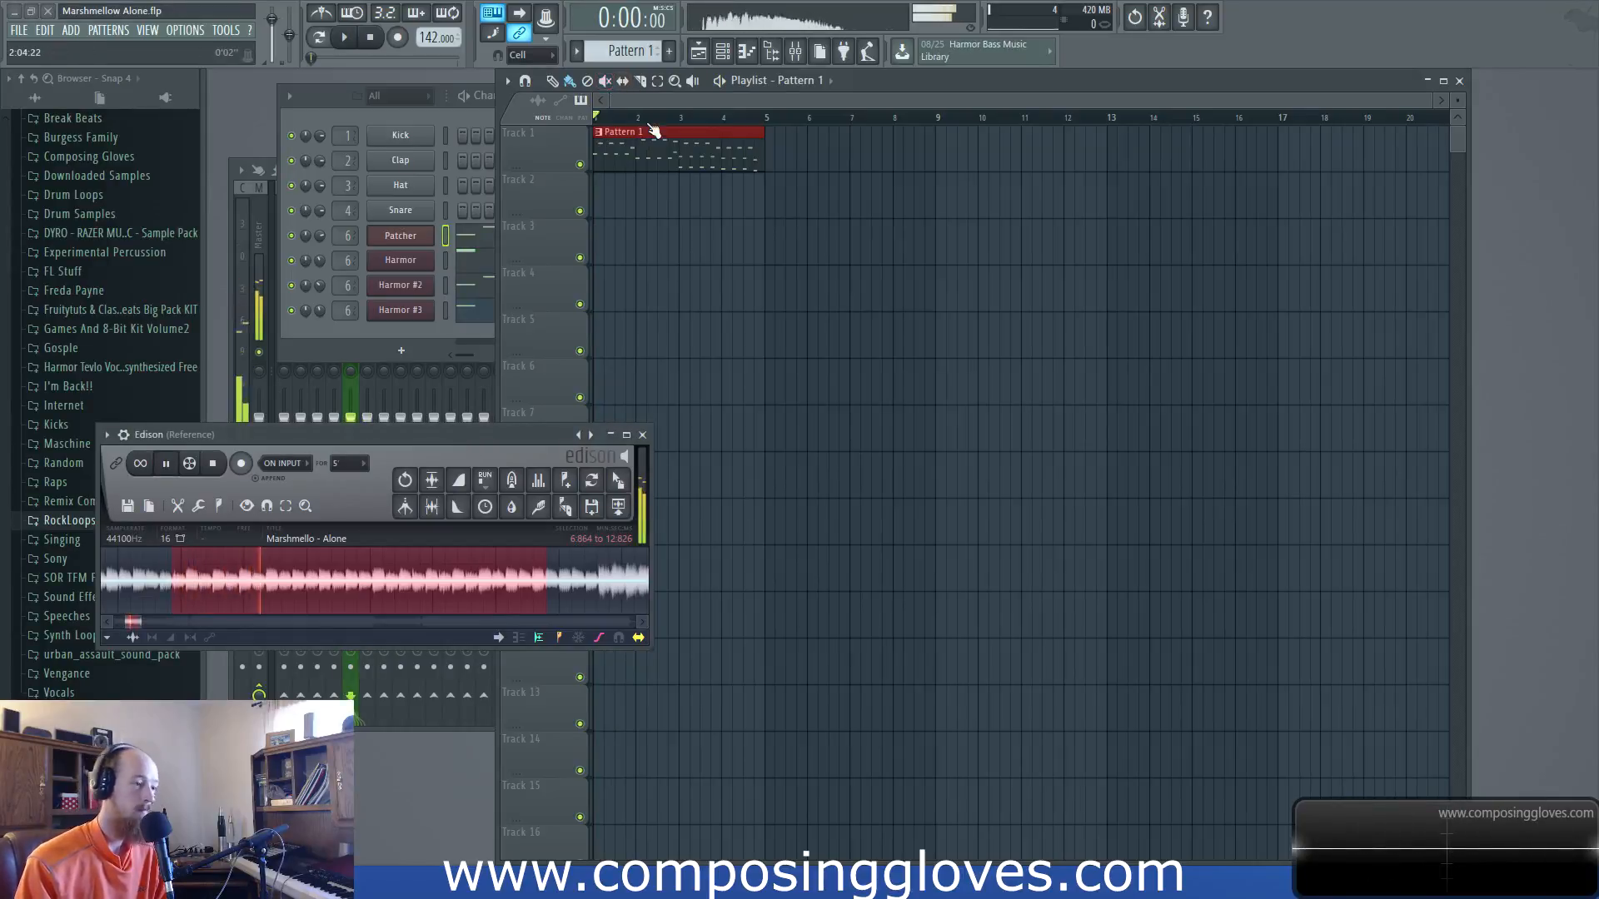
{"action": "key", "text": "space"}
{"action": "key", "text": "space"}
{"action": "left_click", "coordinate": [421, 448]}
{"action": "key", "text": "space"}
{"action": "key", "text": "space"}
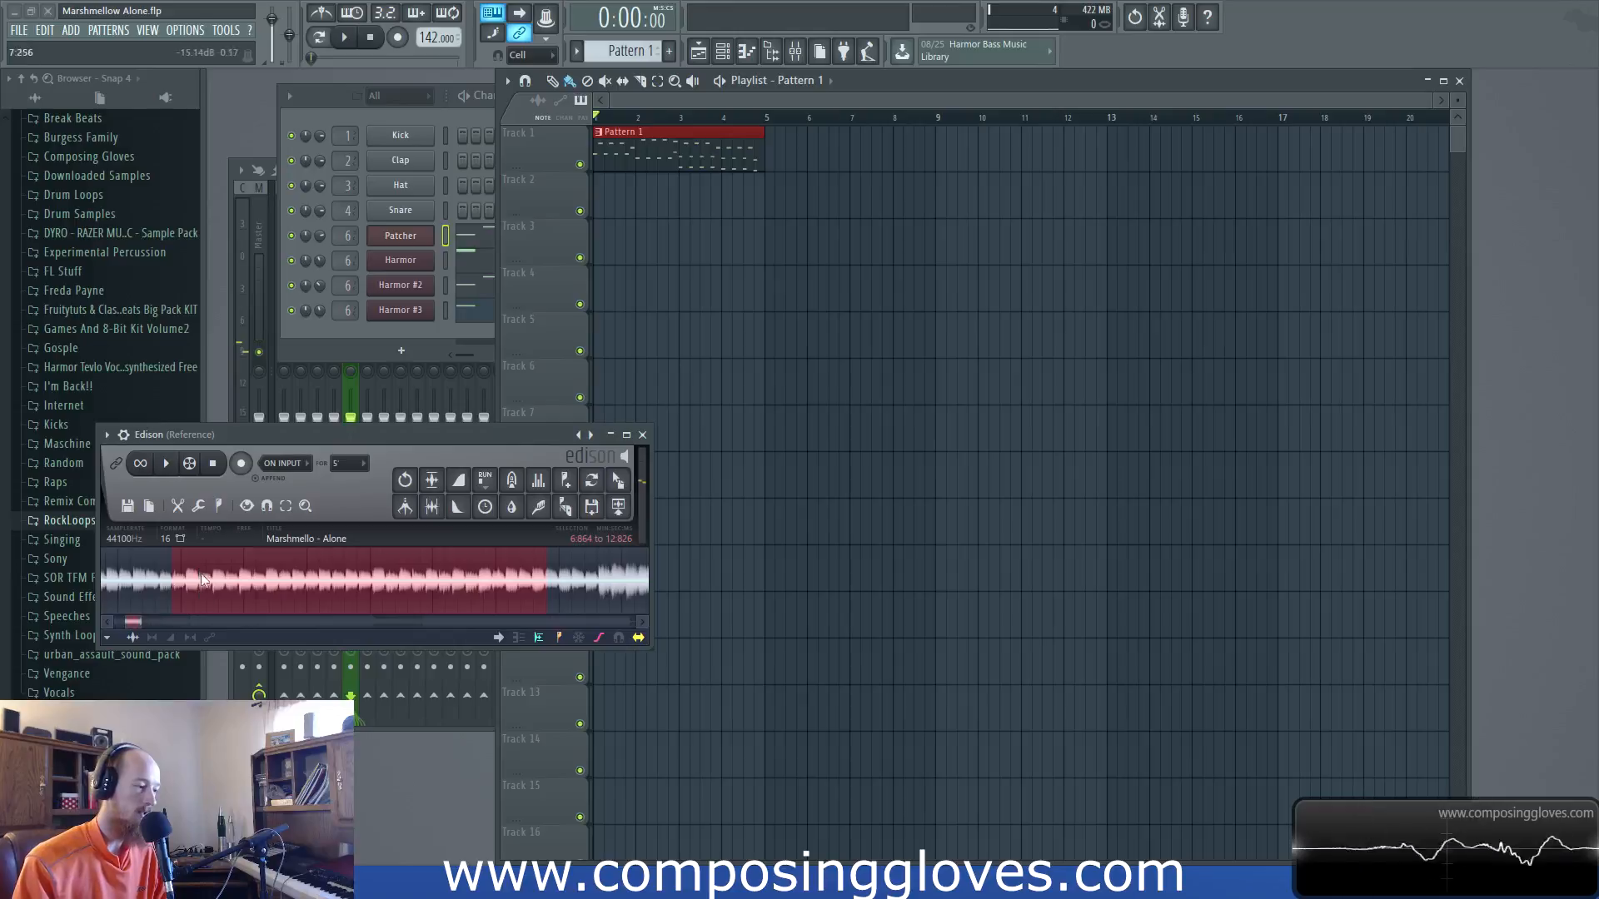
{"action": "left_click", "coordinate": [625, 129]}
{"action": "key", "text": "space"}
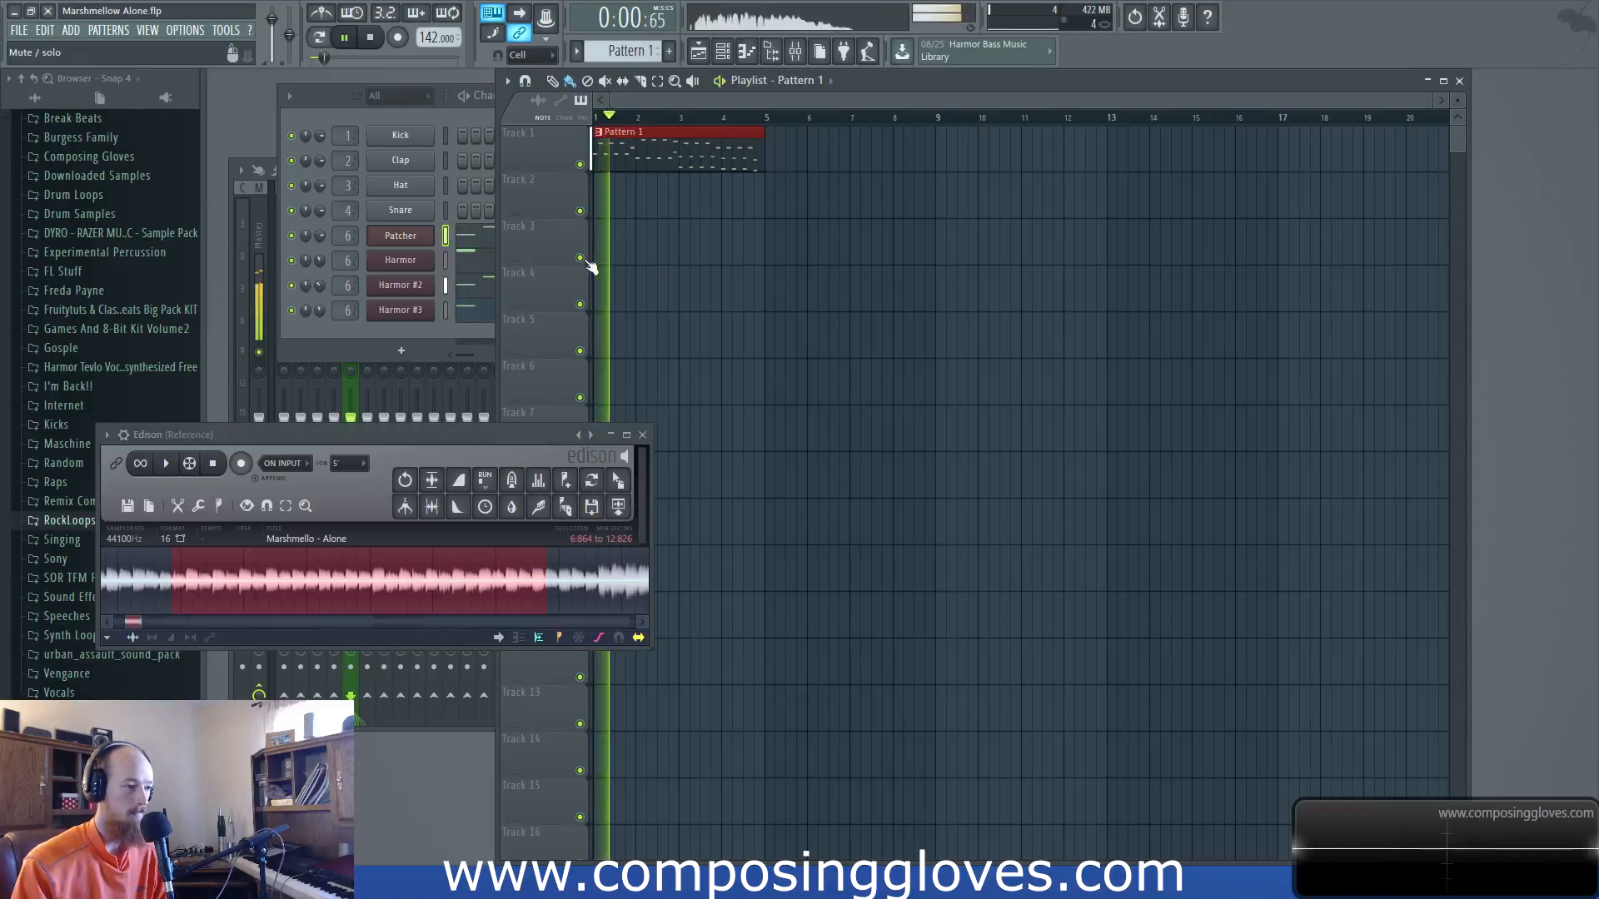
{"action": "key", "text": "space"}
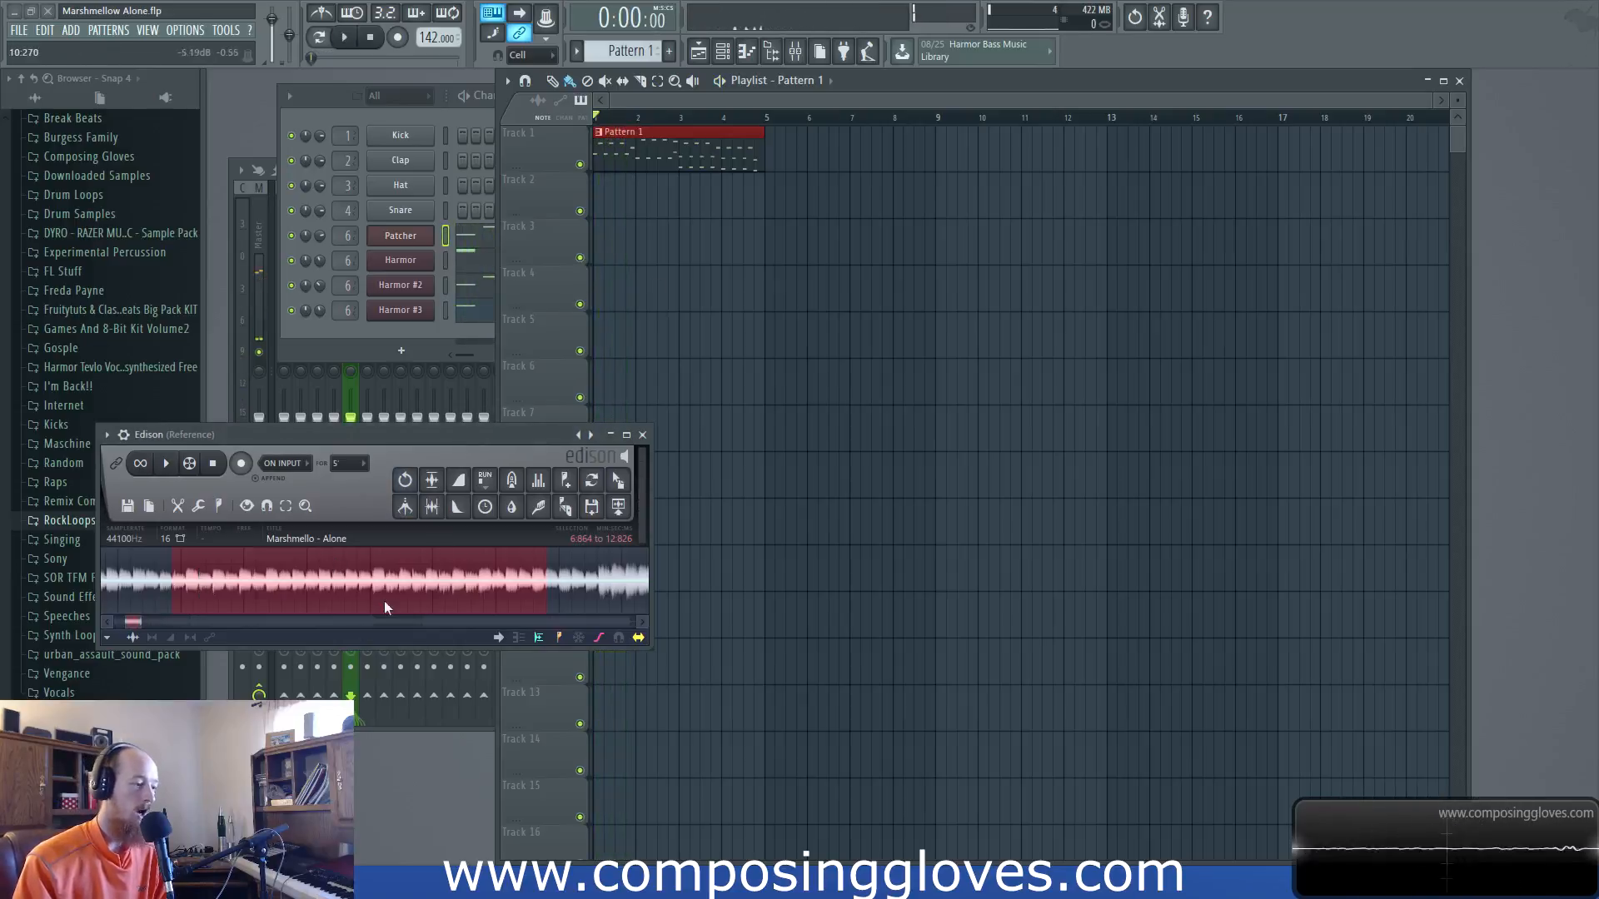
In the Harmor Bus track's Parametric EQ 2, raise band 2 to about 6 dB at 756 Hz, lower band 1 fully, and shift band 3 higher in frequency
{"action": "left_click", "coordinate": [795, 51]}
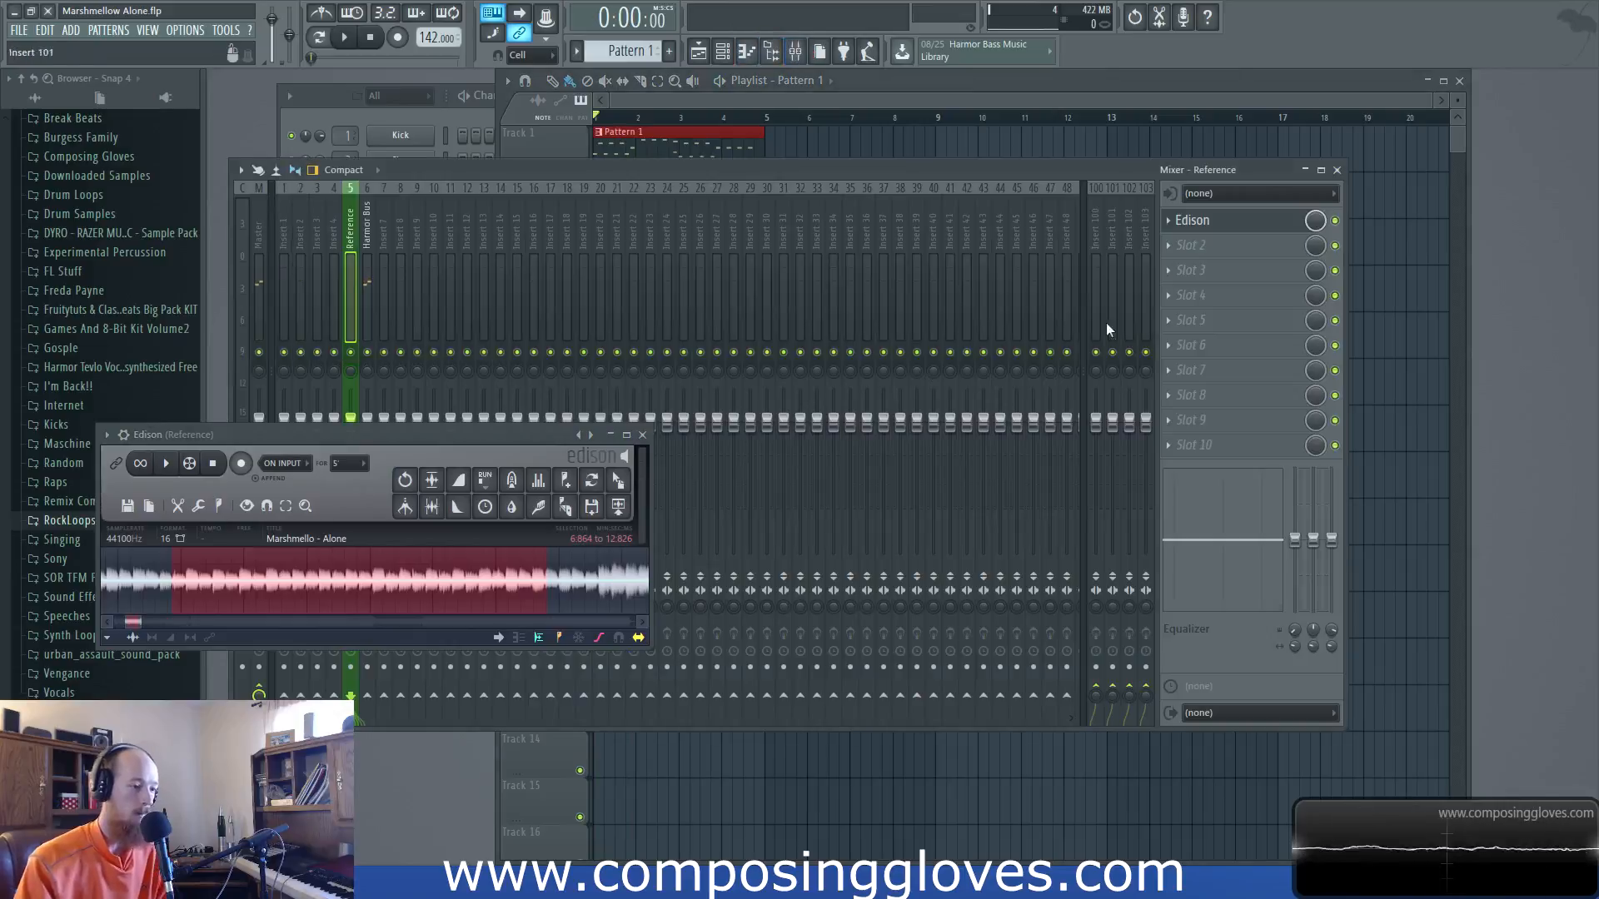
{"action": "left_click", "coordinate": [367, 249]}
{"action": "left_click", "coordinate": [1224, 220]}
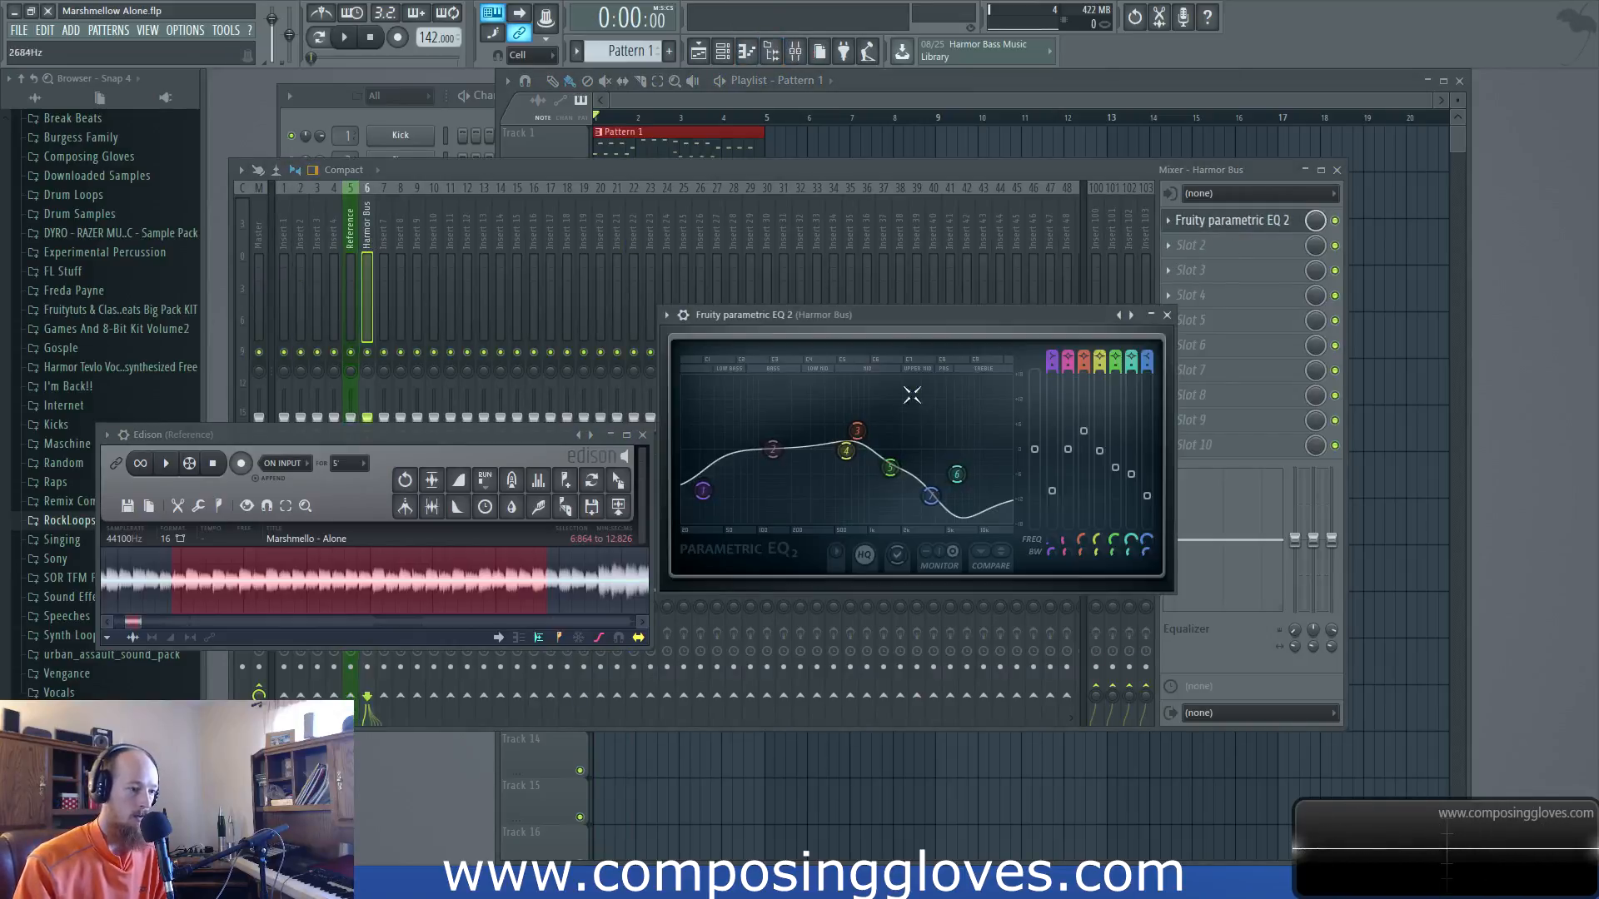
{"action": "key", "text": "space"}
{"action": "left_click_drag", "start_coordinate": [773, 450], "coordinate": [856, 420]}
{"action": "left_click_drag", "start_coordinate": [703, 491], "coordinate": [769, 525]}
{"action": "left_click_drag", "start_coordinate": [838, 443], "coordinate": [909, 460]}
Compare the equalized pattern with the Edison reference by playing each in turn
{"action": "key", "text": "space"}
{"action": "key", "text": "space"}
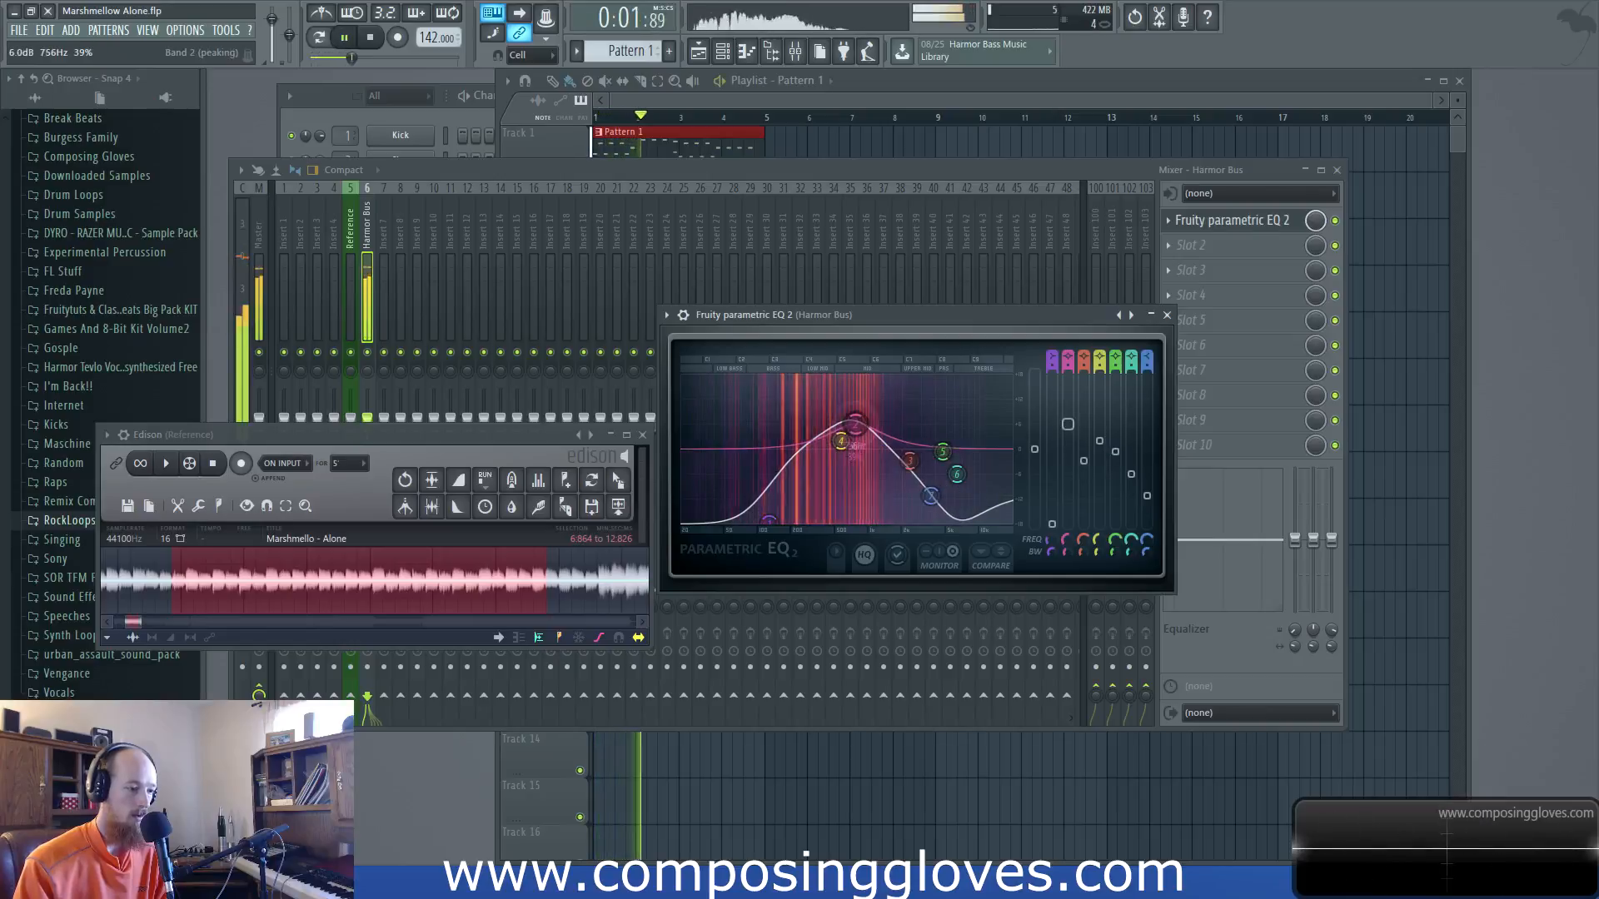
{"action": "key", "text": "space"}
{"action": "left_click", "coordinate": [462, 432]}
{"action": "key", "text": "space"}
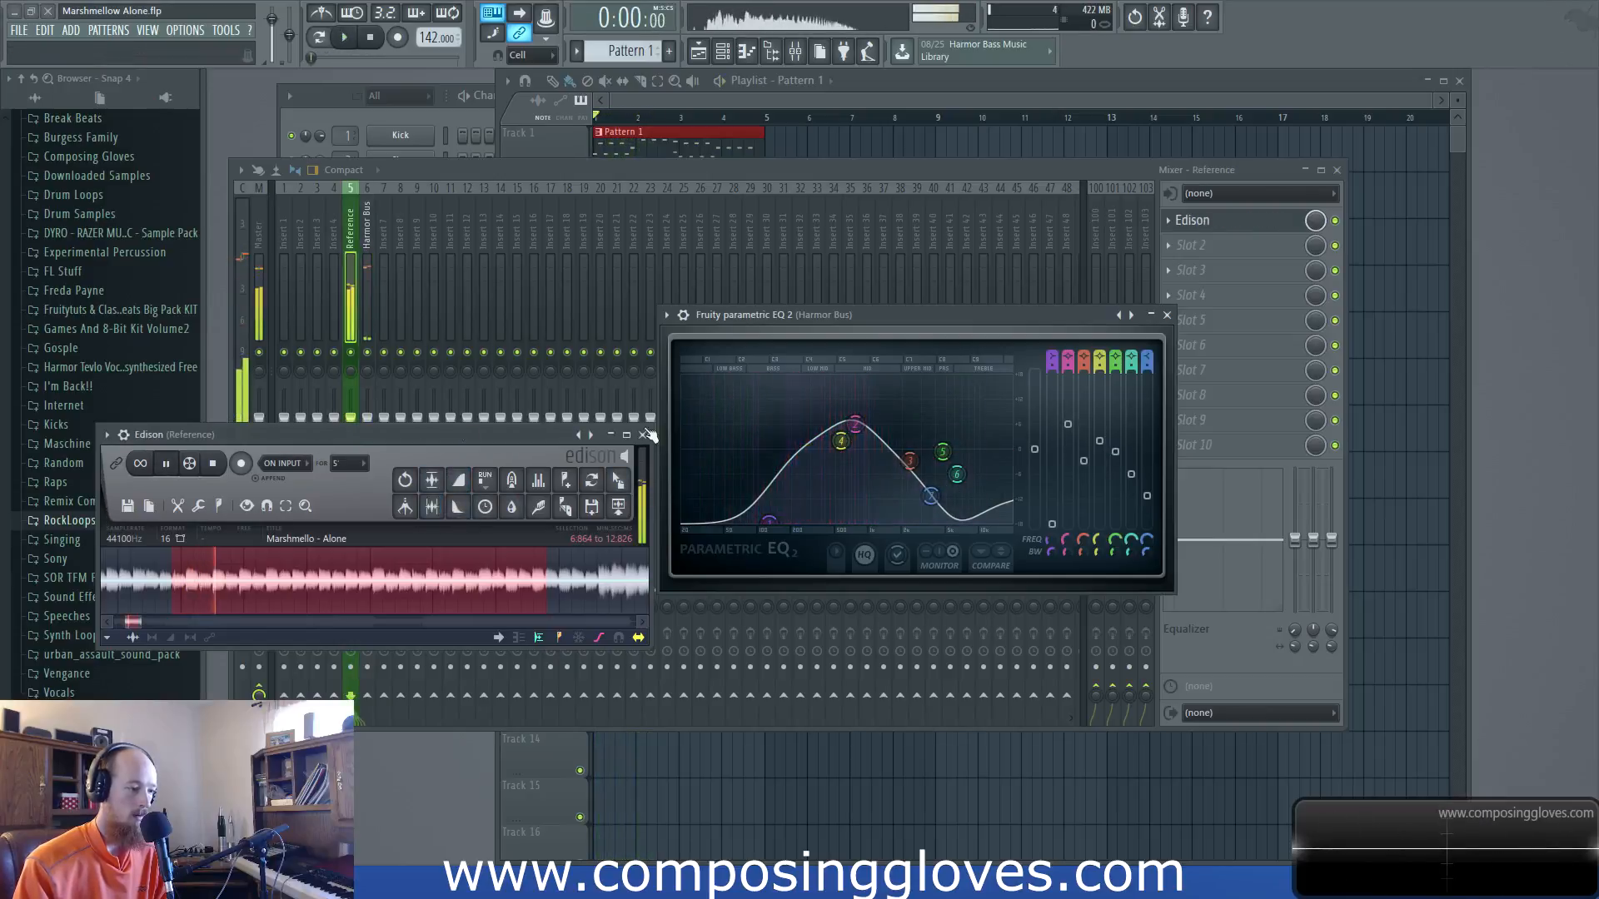
{"action": "key", "text": "space"}
Shift EQ bands 3, 4 and 5 slightly lower in frequency, and bring the playlist back to the front
{"action": "mouse_move", "coordinate": [841, 443]}
{"action": "left_mouse_down"}
{"action": "mouse_move", "coordinate": [818, 453]}
{"action": "mouse_move", "coordinate": [855, 431]}
{"action": "left_mouse_up"}
{"action": "left_click_drag", "start_coordinate": [941, 458], "coordinate": [935, 461]}
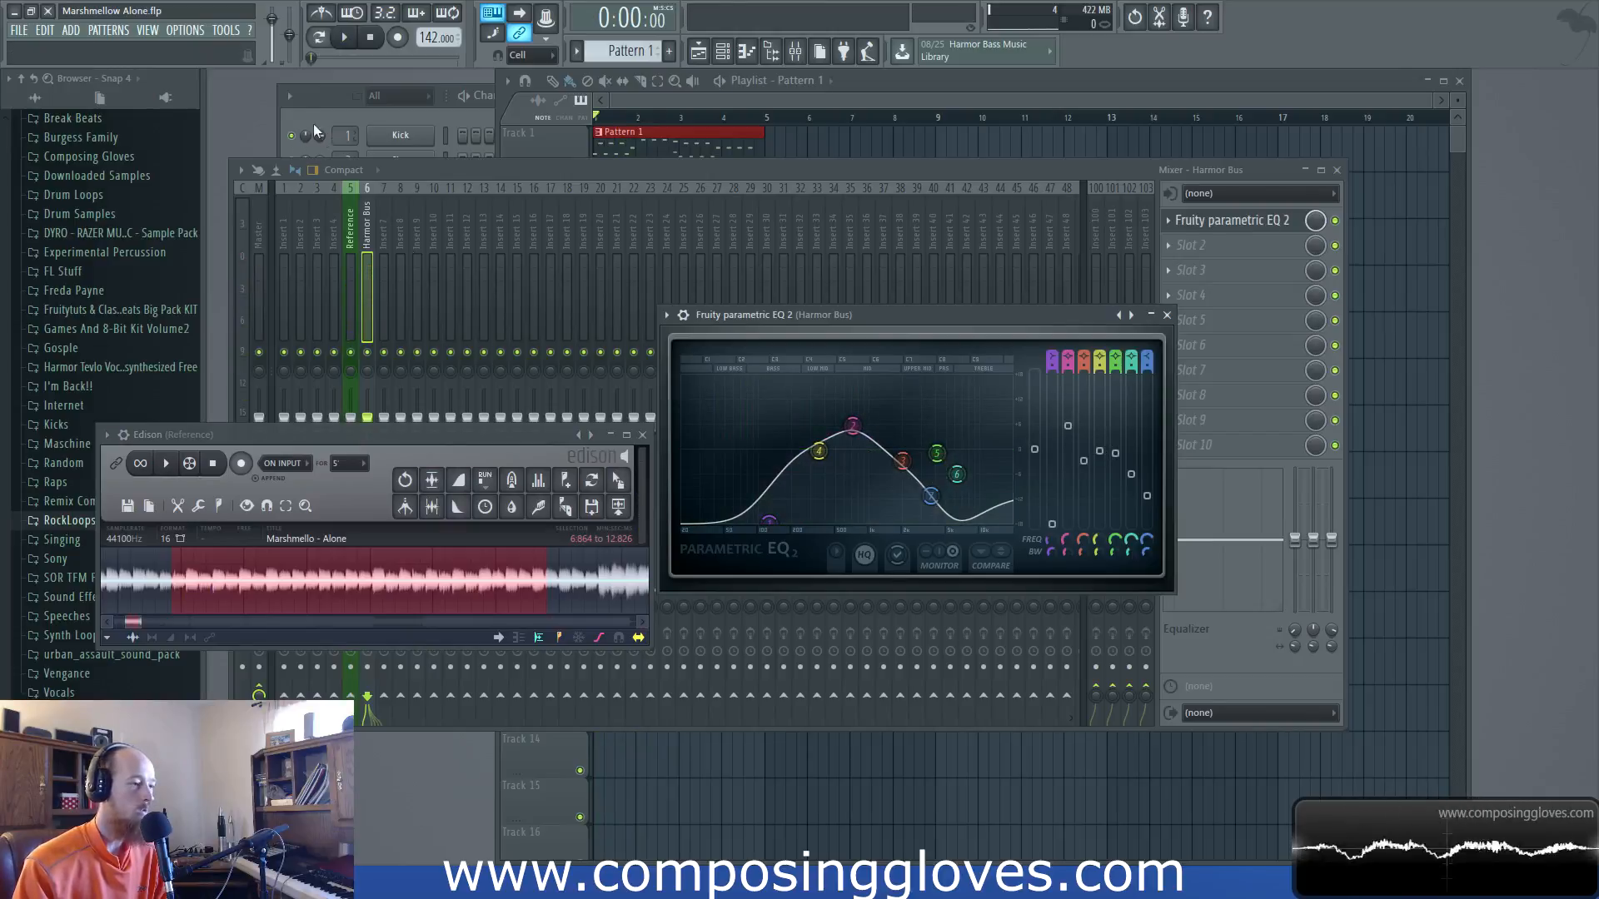
{"action": "left_click", "coordinate": [313, 123]}
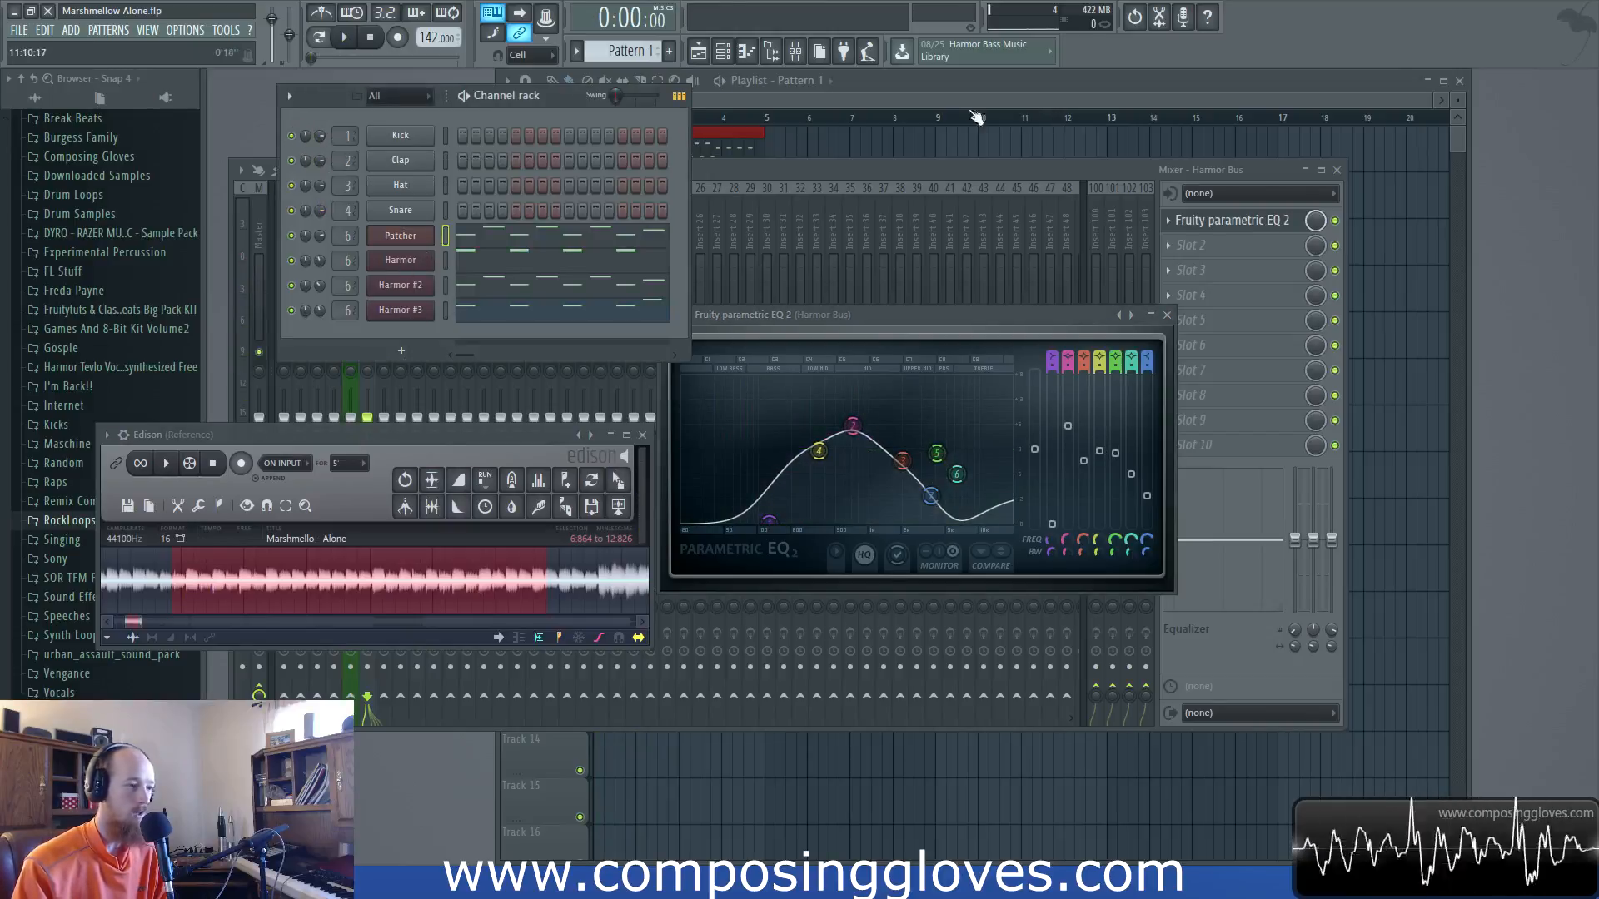
{"action": "left_click", "coordinate": [1025, 105]}
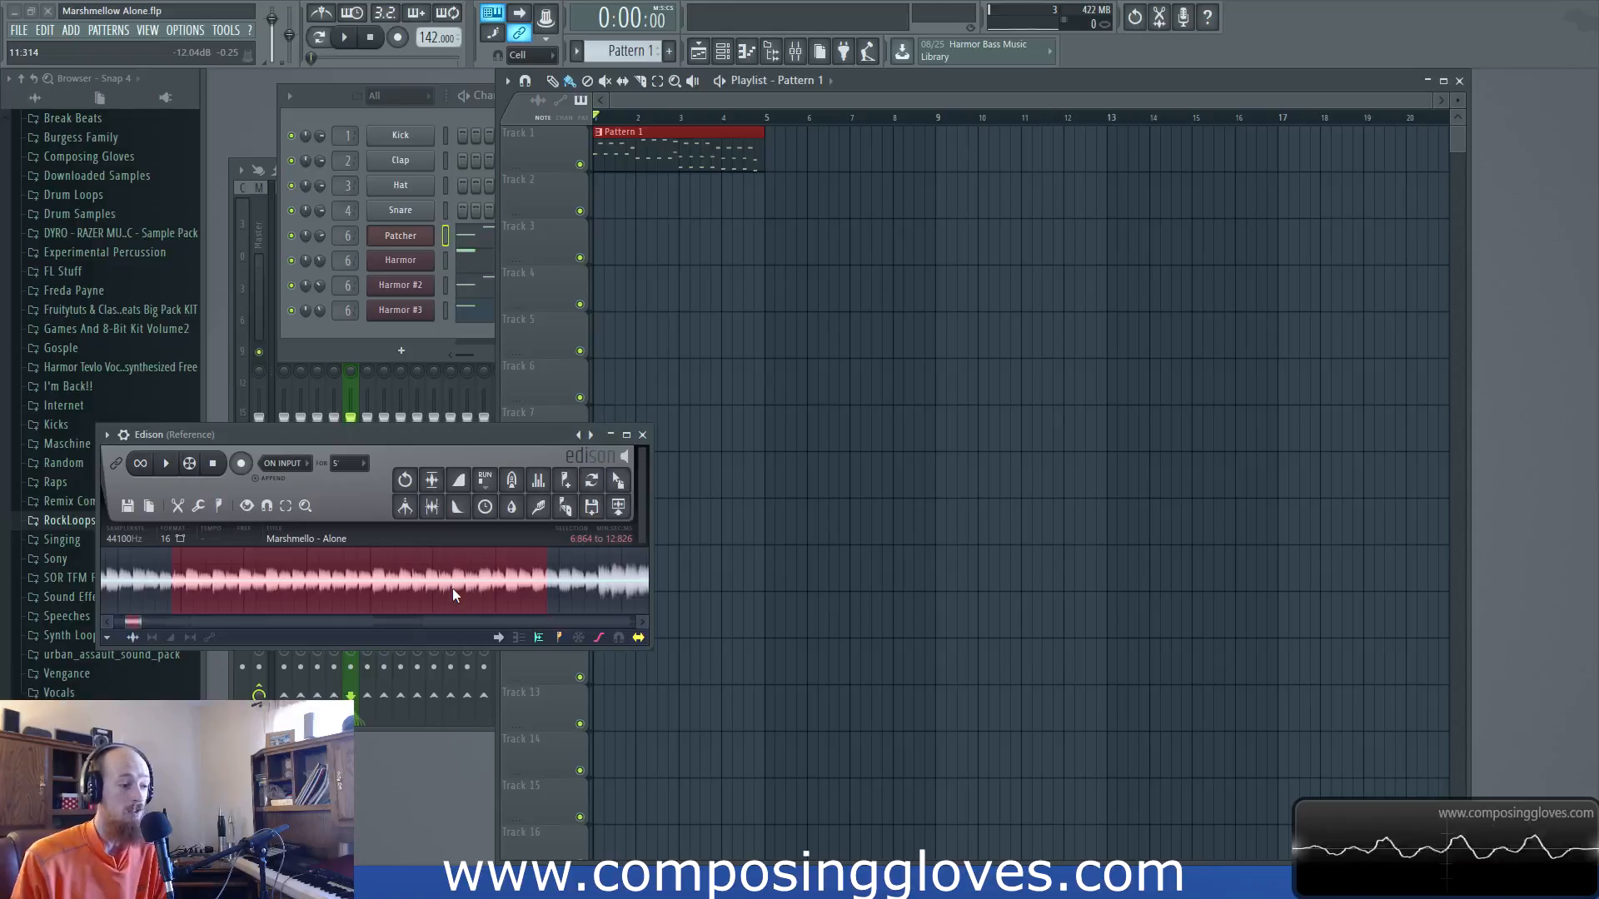
Play the end of the reference passage in Edison, and extend the selection to cover 7.626 to 12.027
{"action": "left_click_drag", "start_coordinate": [496, 569], "coordinate": [388, 584]}
{"action": "key", "text": "space"}
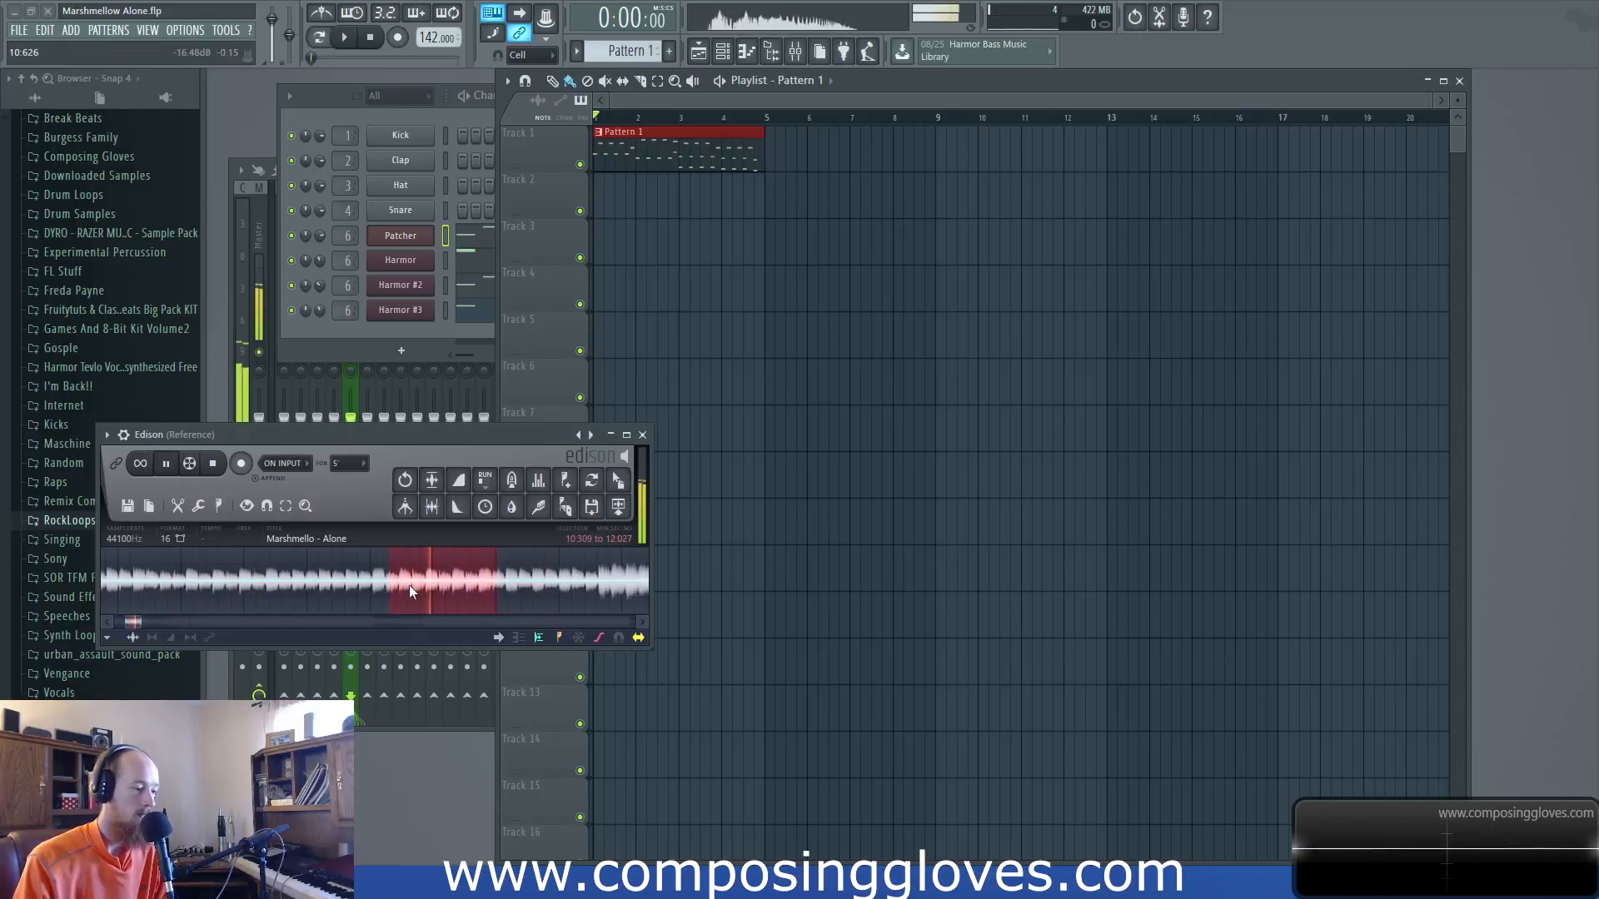
{"action": "left_click_drag", "start_coordinate": [391, 559], "coordinate": [221, 583]}
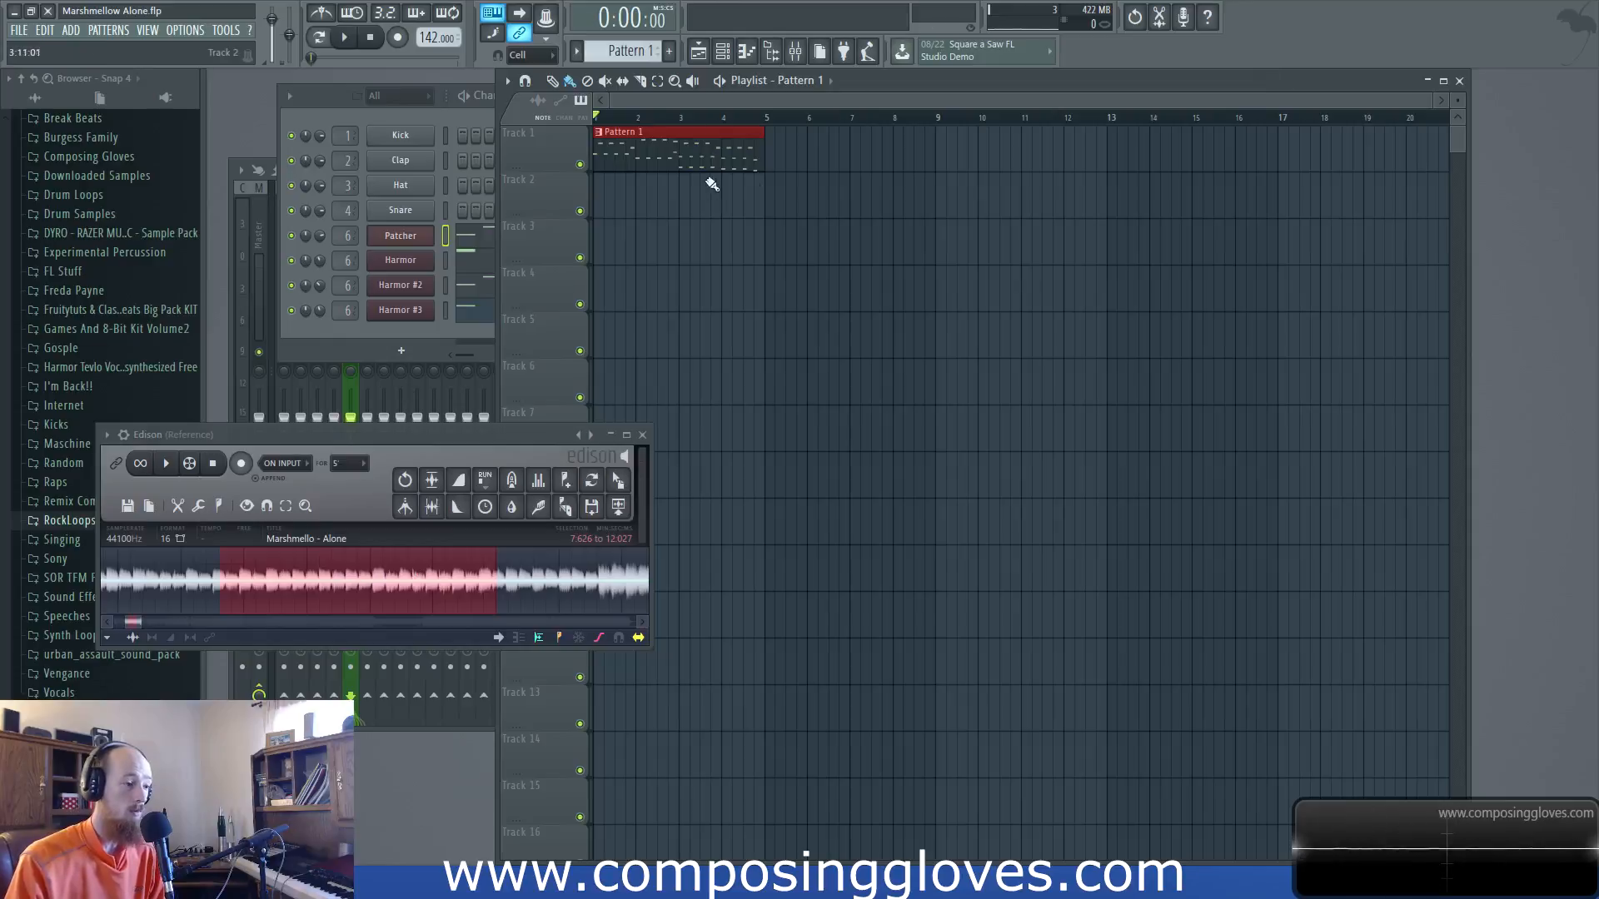
Open Patcher's notes from Pattern 1 in the piano roll, and examine and play the melody around bars 3 and 4
{"action": "double_click", "coordinate": [724, 145]}
{"action": "scroll", "coordinate": [791, 575], "scroll_direction": "up", "scroll_amount": 4}
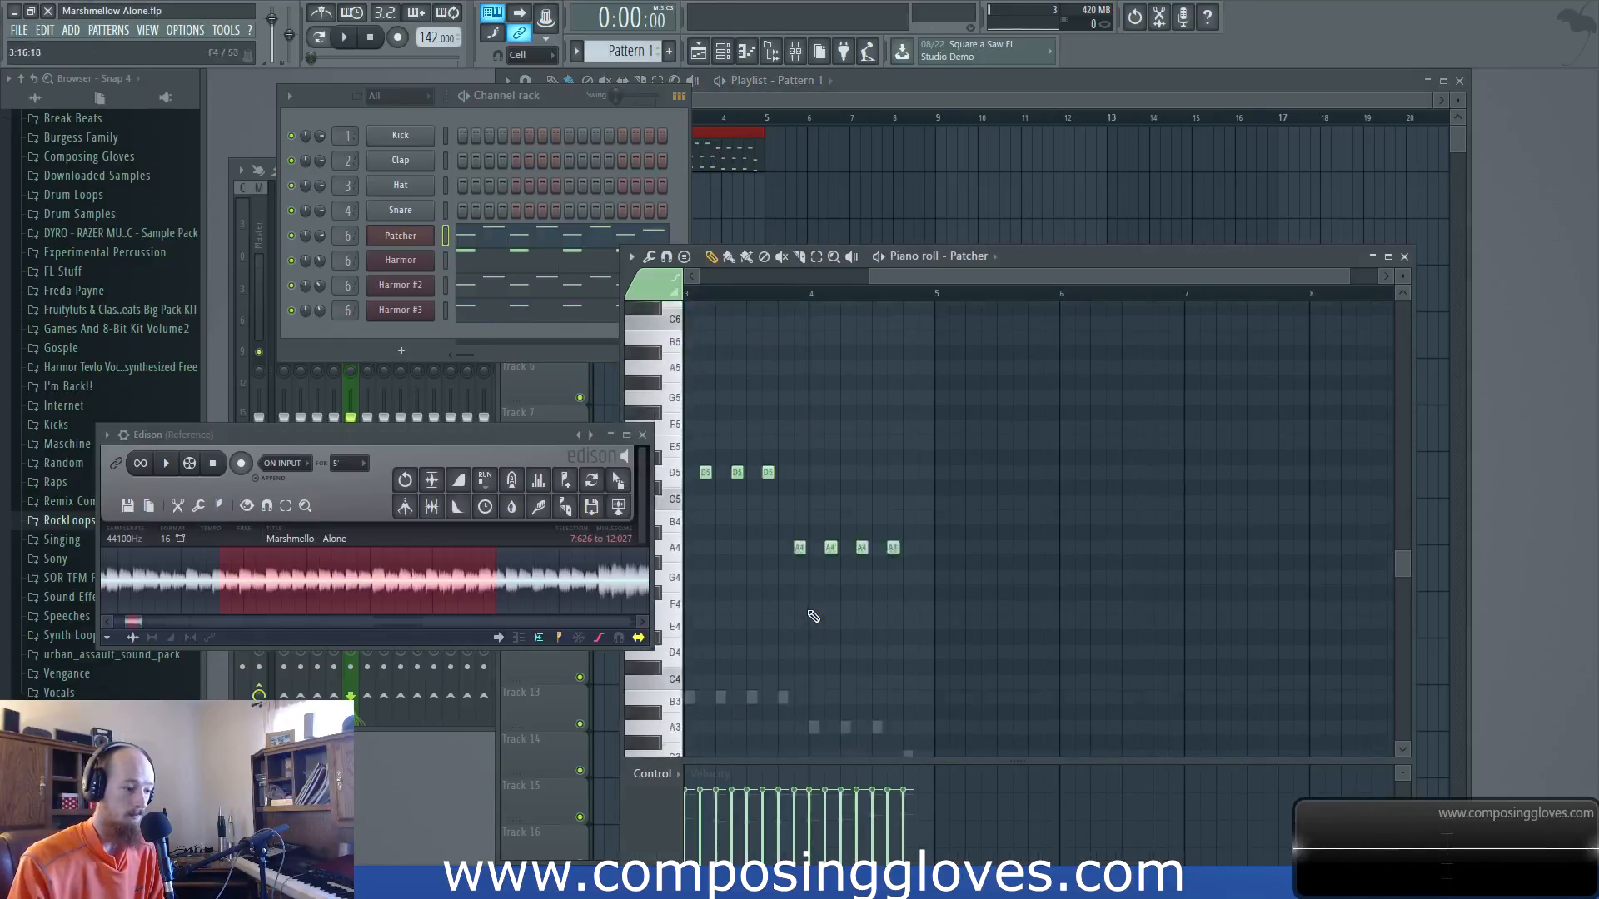
{"action": "scroll", "coordinate": [807, 558], "scroll_direction": "down", "scroll_amount": 2}
{"action": "left_click", "coordinate": [798, 498]}
{"action": "scroll", "coordinate": [812, 567], "scroll_direction": "down", "scroll_amount": 4}
{"action": "scroll", "coordinate": [812, 558], "scroll_direction": "up", "scroll_amount": 3, "text": "ctrl"}
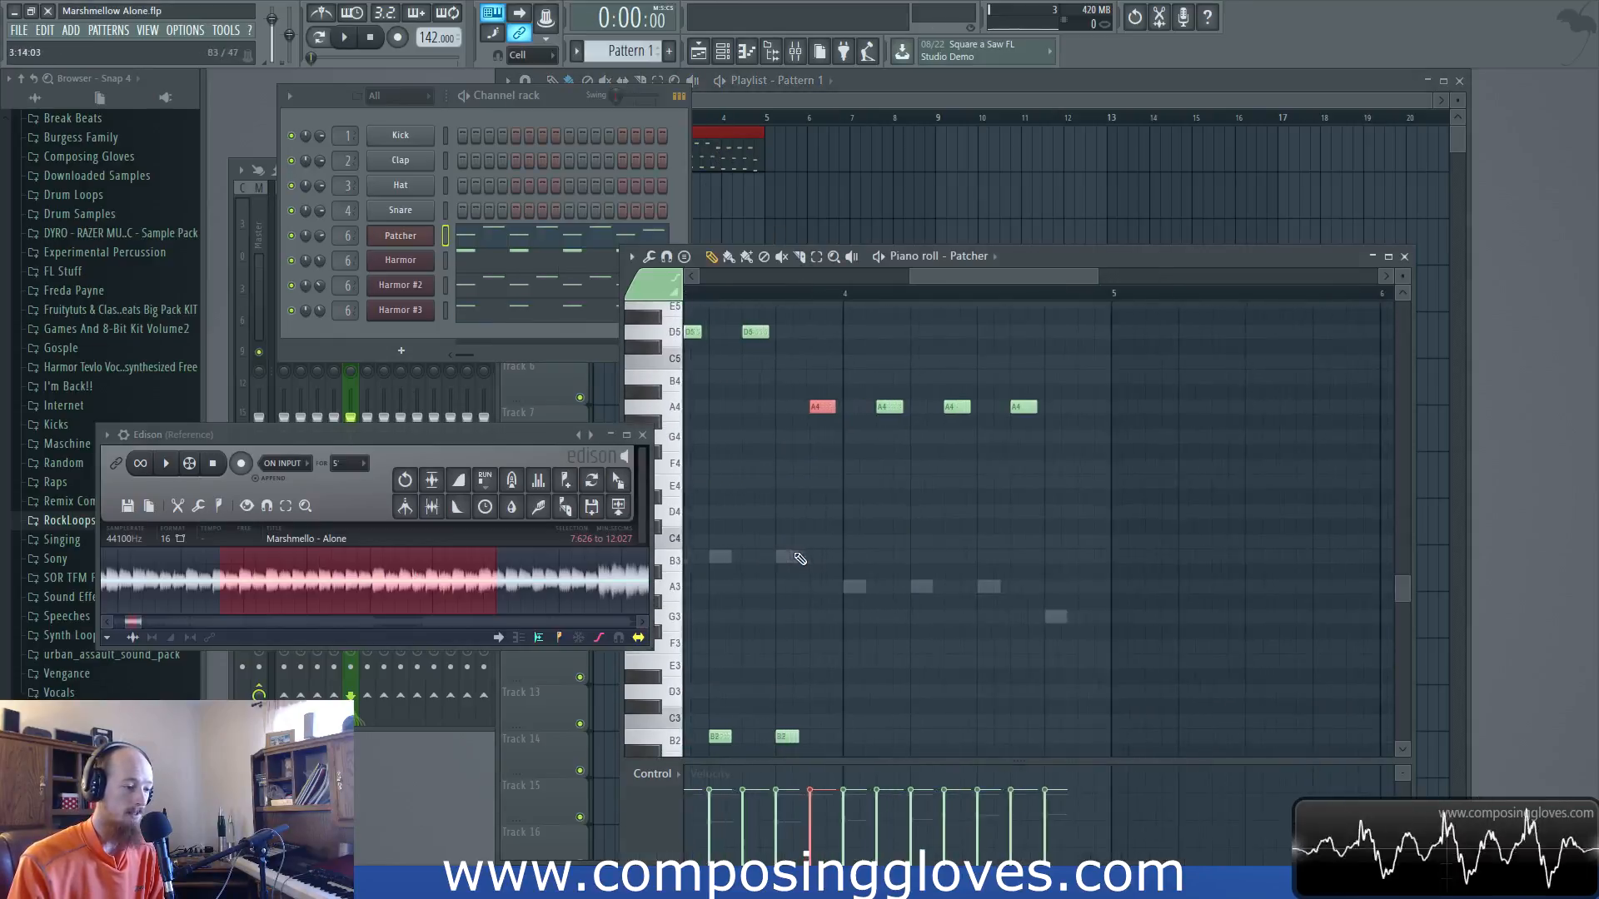
{"action": "key", "text": "space"}
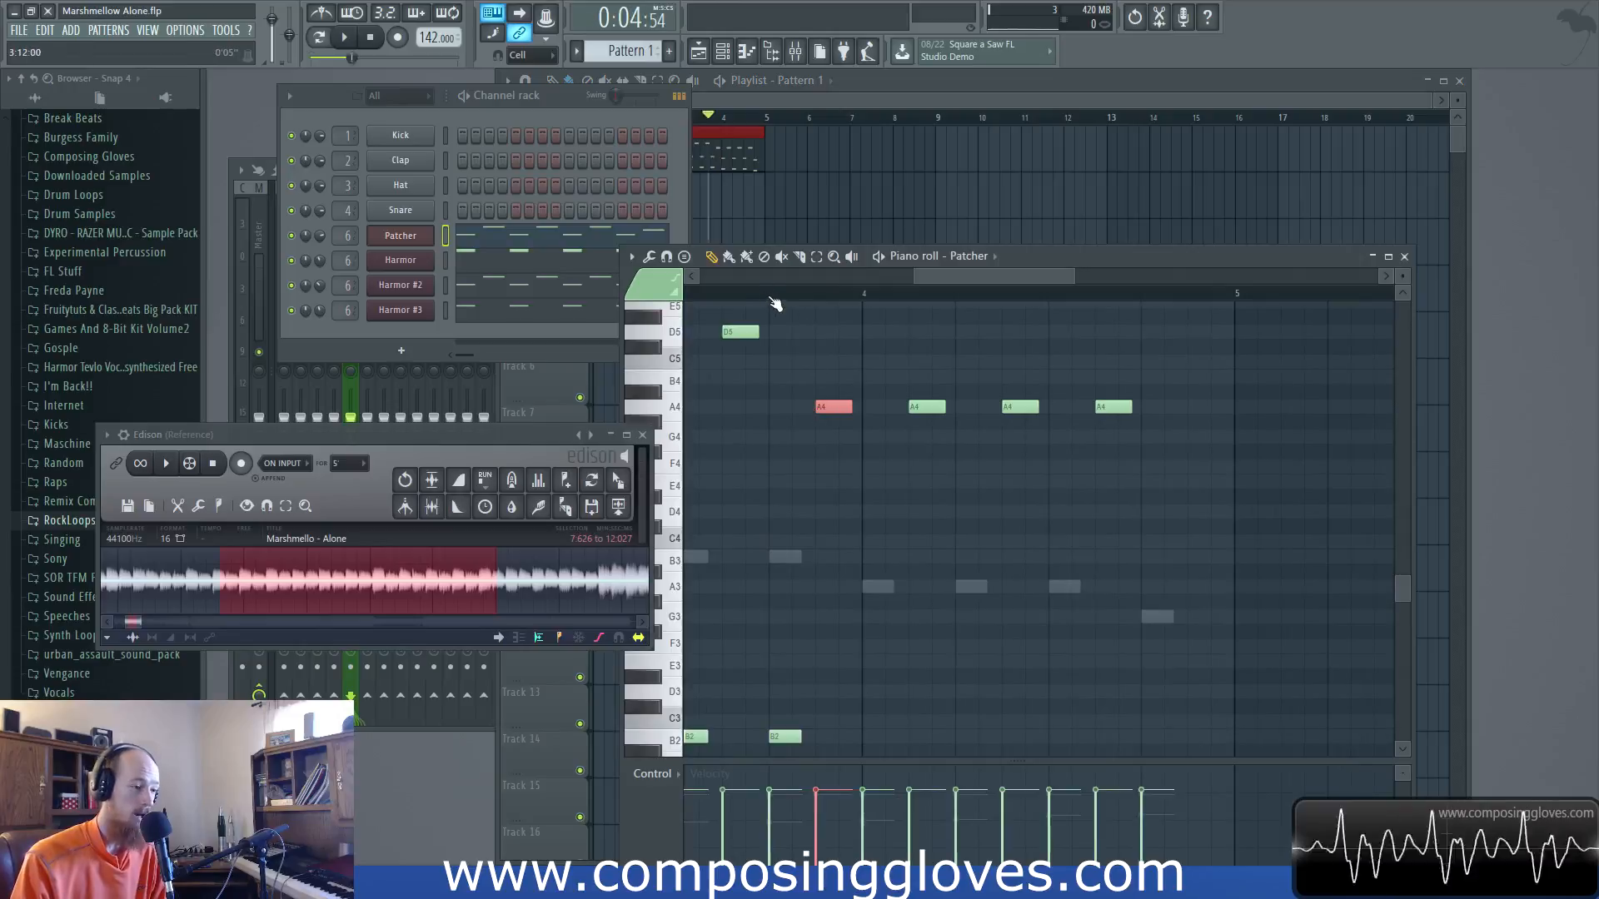
{"action": "key", "text": "space"}
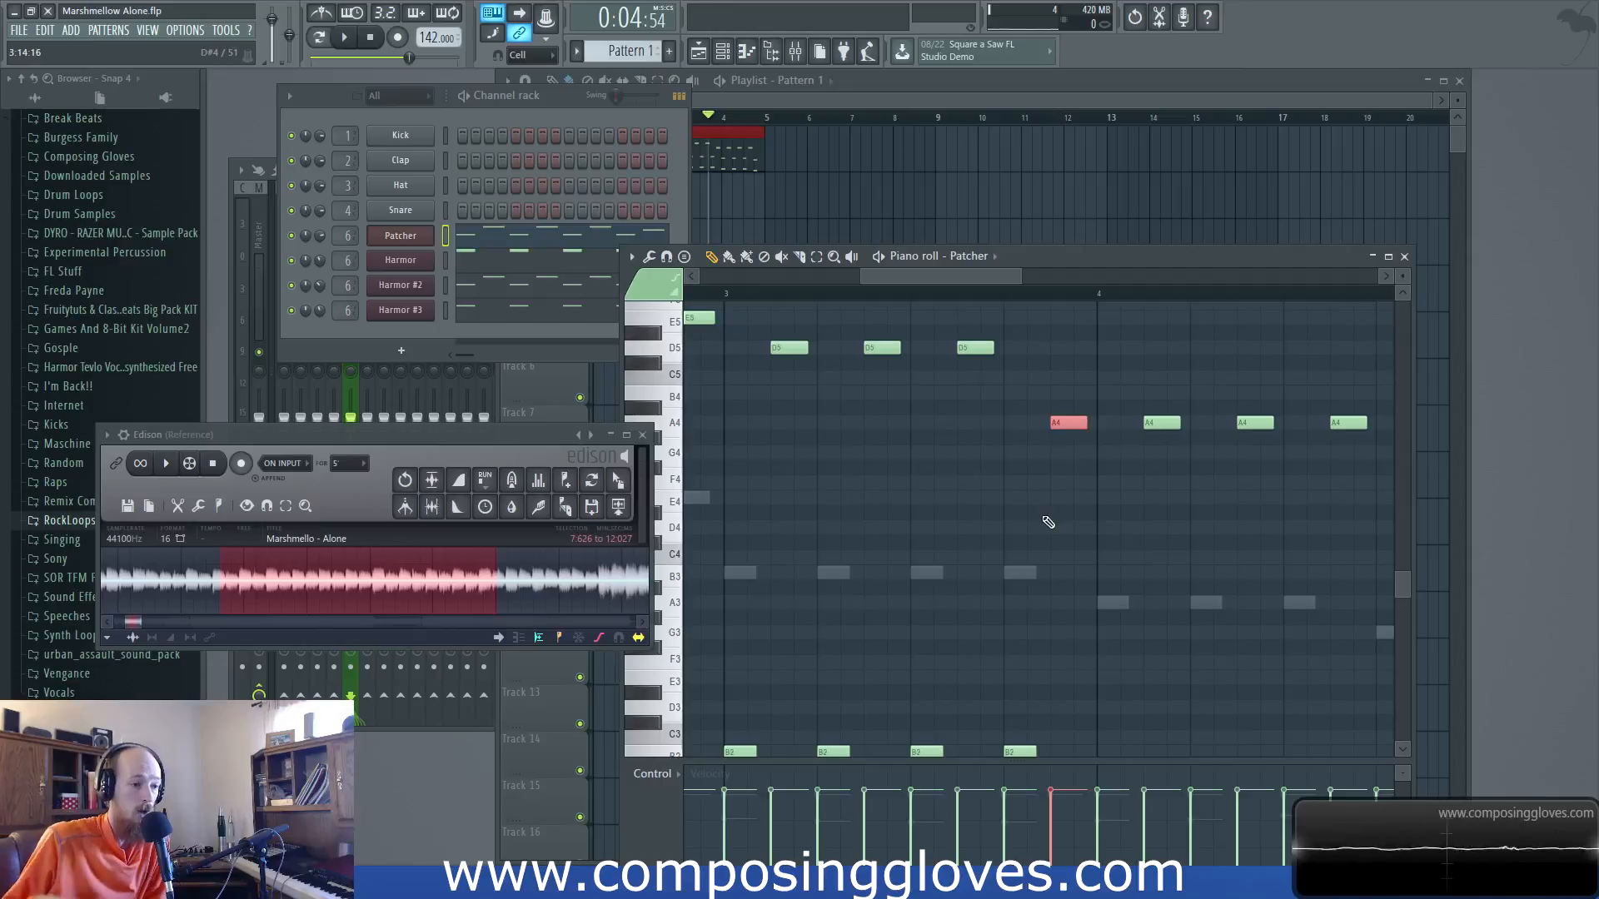
{"action": "left_click_drag", "start_coordinate": [776, 118], "coordinate": [475, 189]}
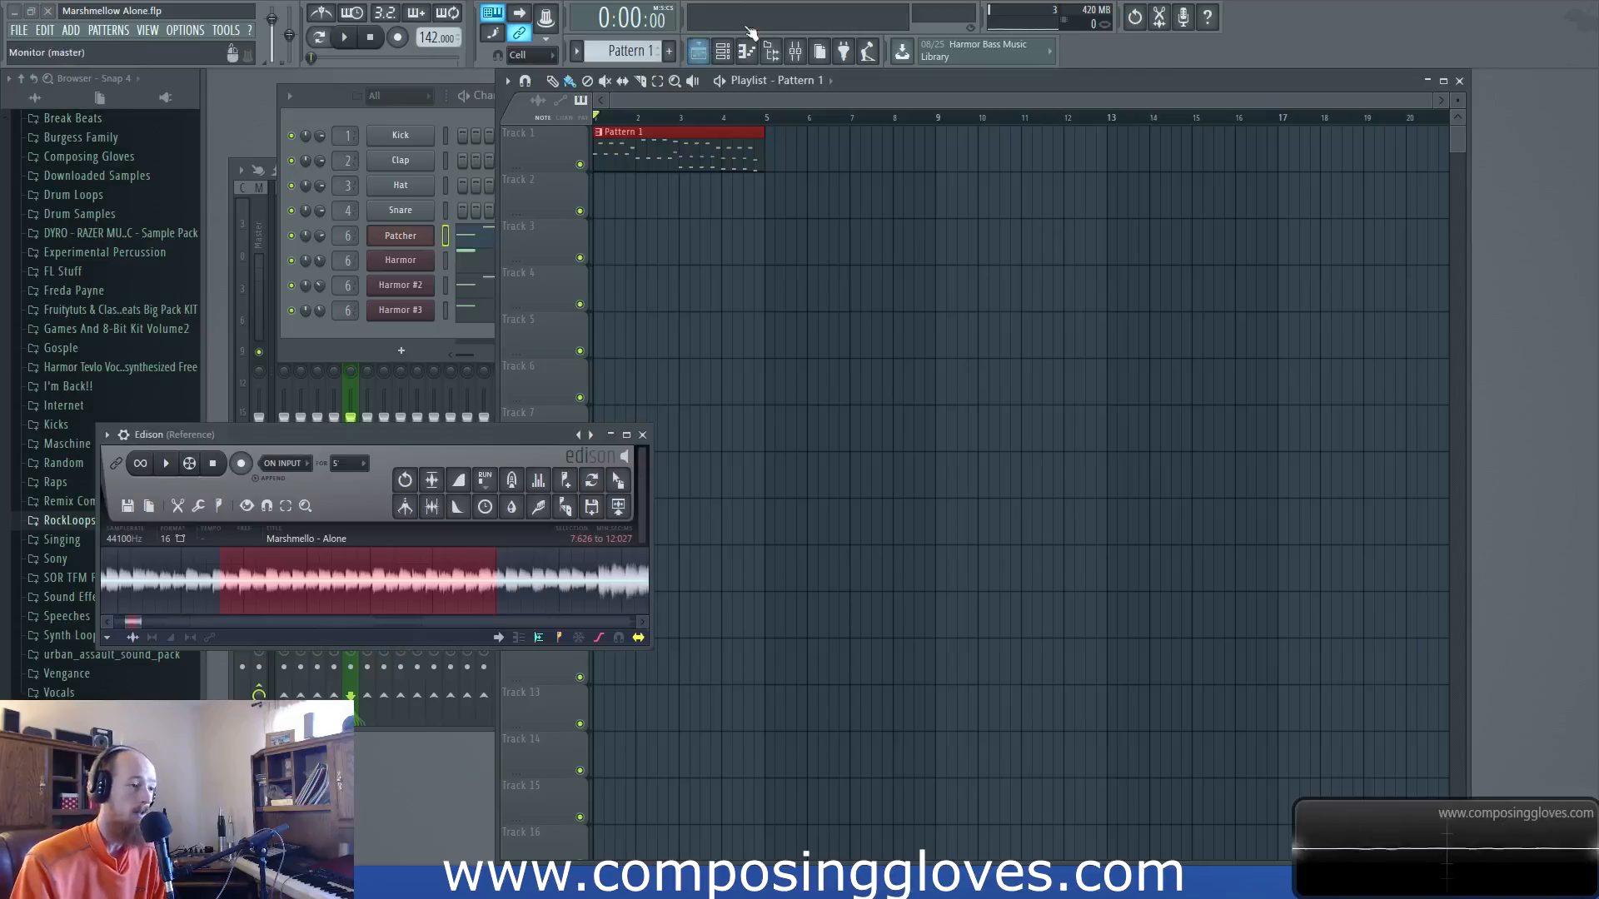
Show the mixer and inspect the Harmor Bus and Reference tracks
{"action": "left_click", "coordinate": [795, 51]}
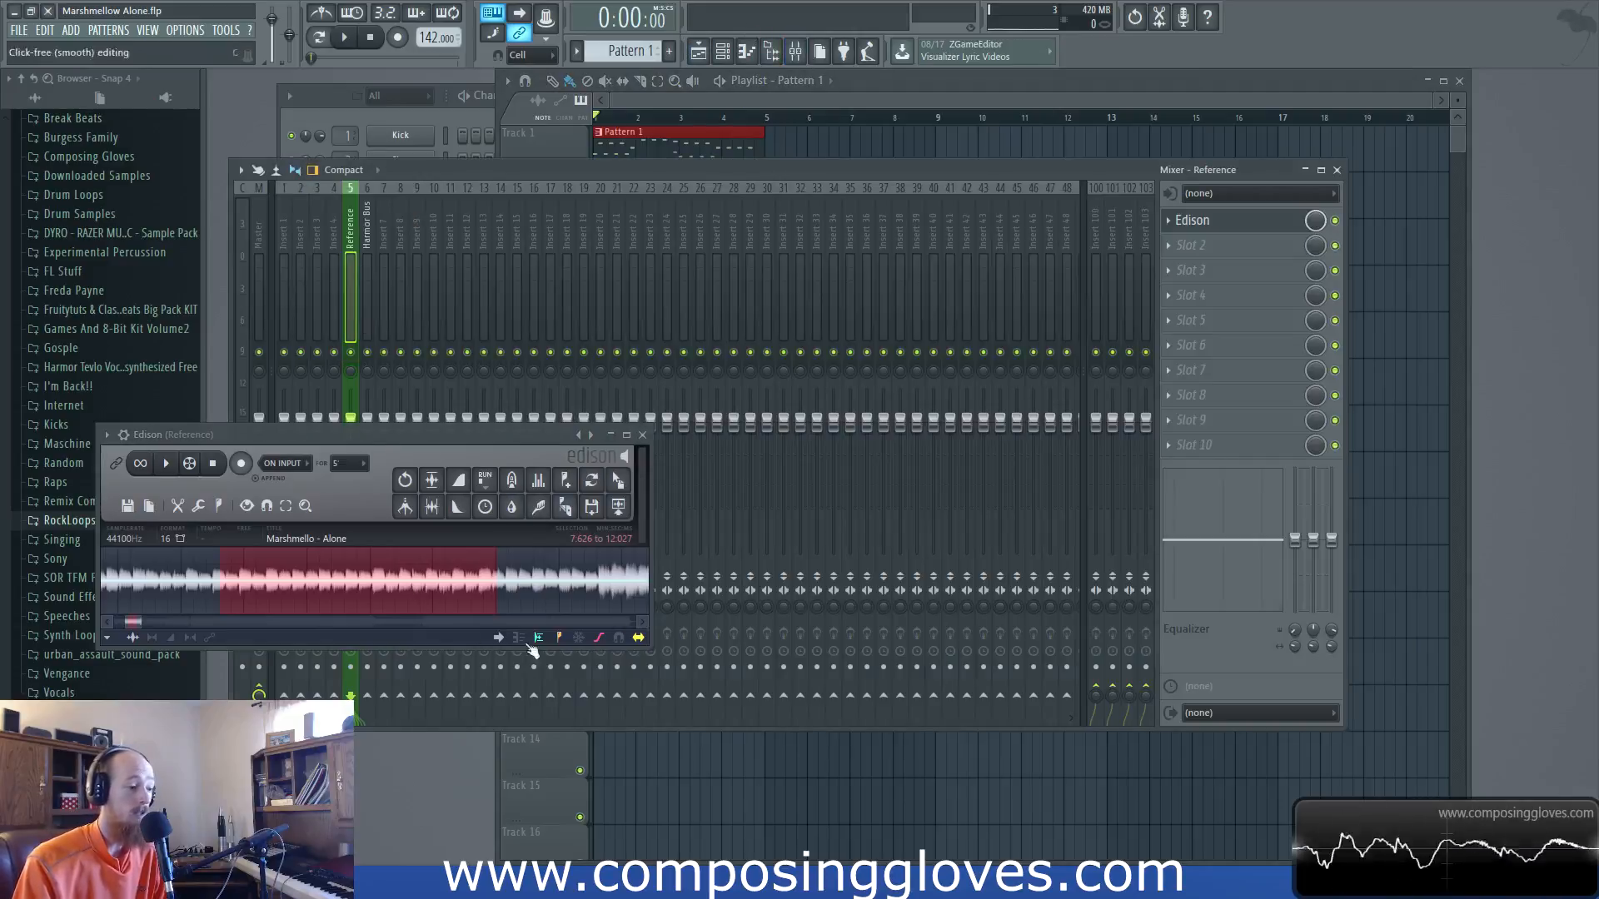
{"action": "left_click", "coordinate": [369, 238]}
{"action": "left_click", "coordinate": [357, 240]}
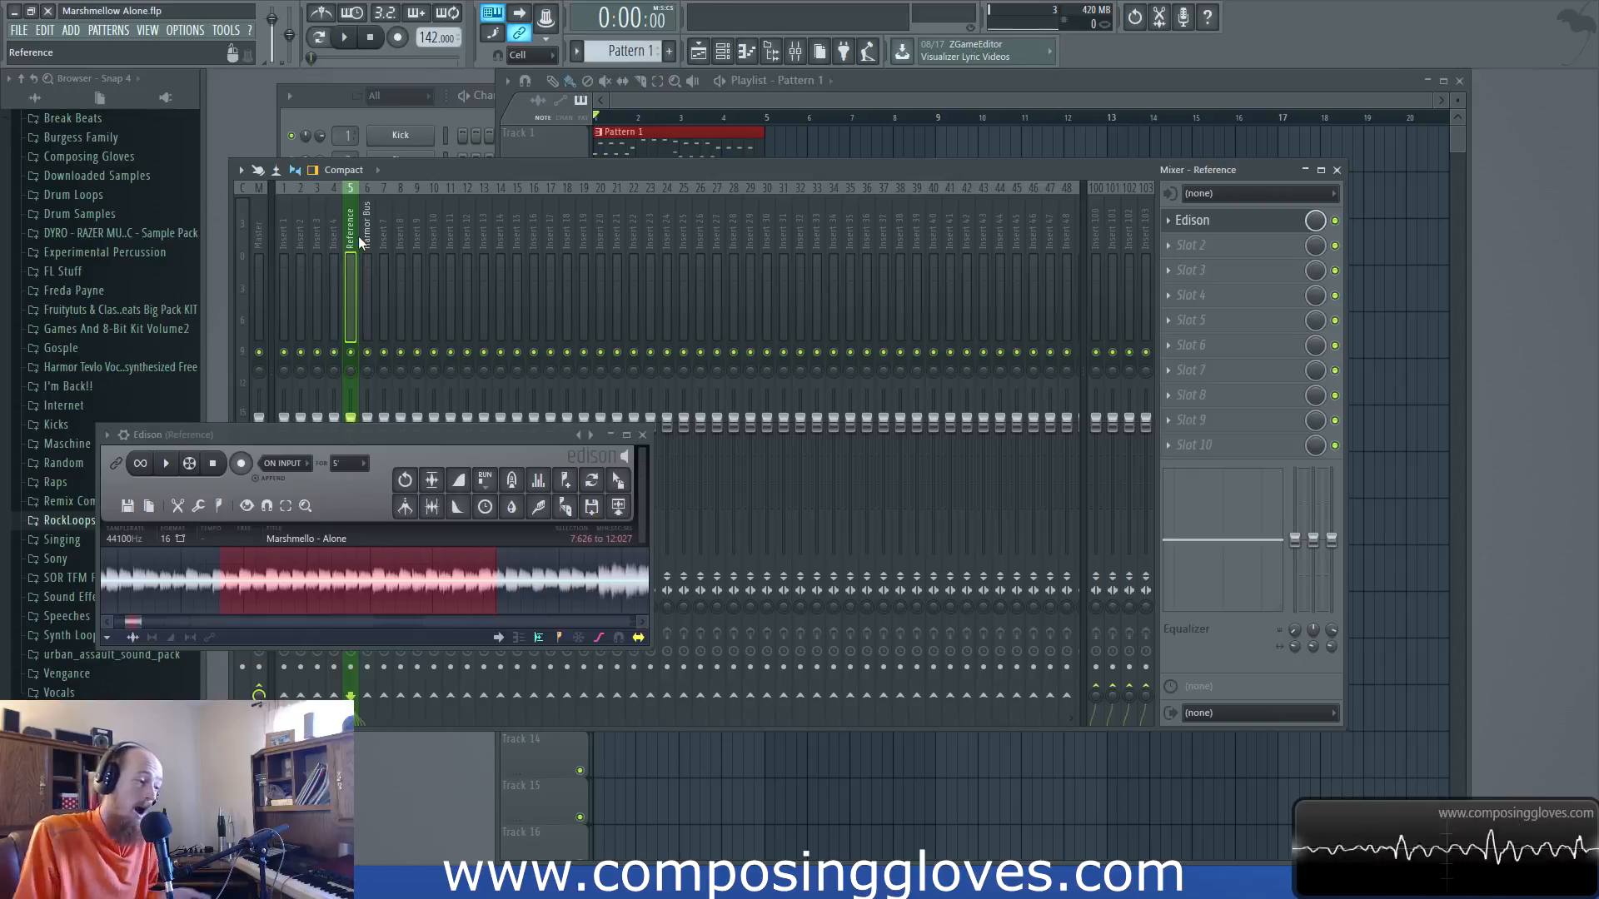
Mute Harmor, Harmor #2 and Harmor #3 in the channel rack, and play Patcher alone
{"action": "left_click", "coordinate": [385, 106]}
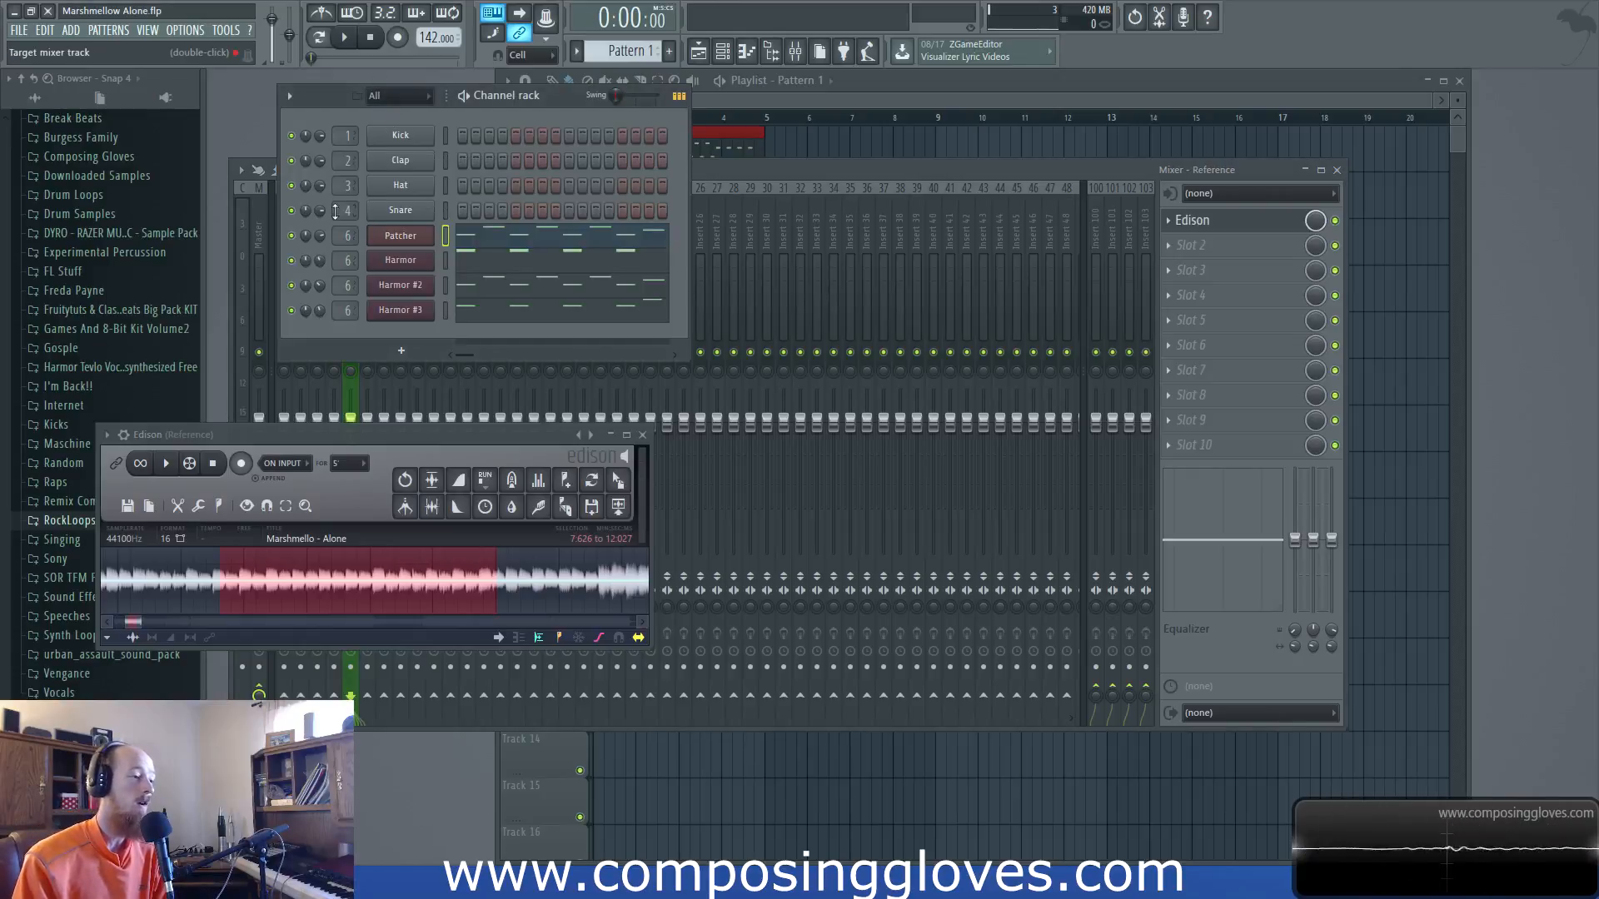
{"action": "left_click", "coordinate": [292, 260]}
{"action": "left_click", "coordinate": [291, 285]}
{"action": "left_click", "coordinate": [290, 311]}
{"action": "left_click", "coordinate": [721, 98]}
{"action": "key", "text": "space"}
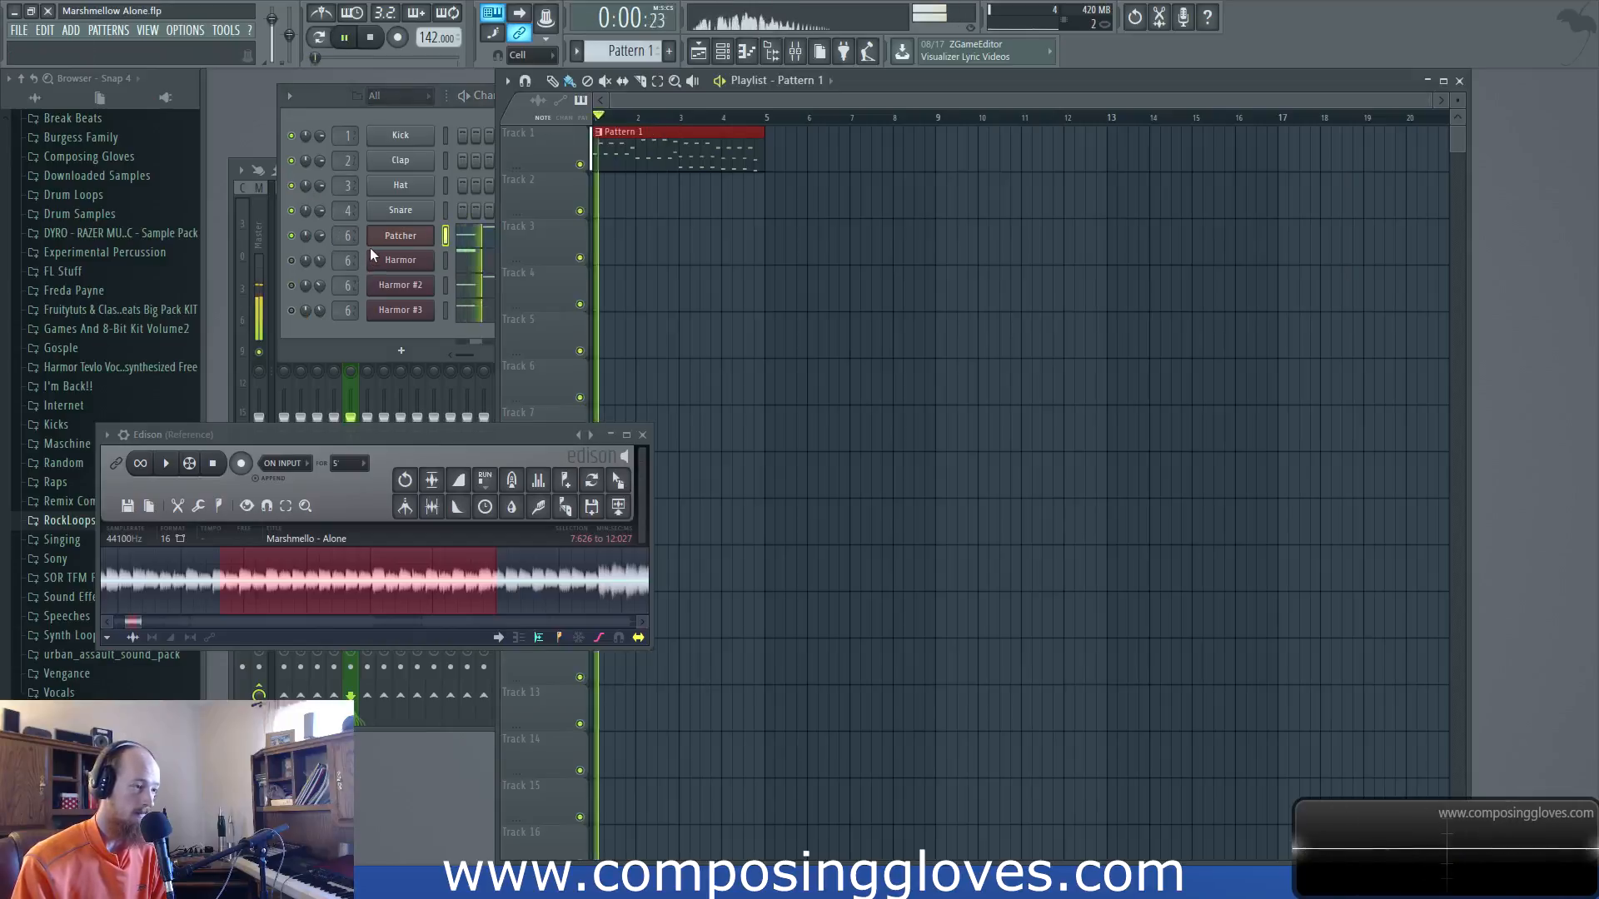
{"action": "key", "text": "space"}
Mute Patcher, unmute the Harmor channel, and play it alone
{"action": "left_click", "coordinate": [291, 236]}
{"action": "left_click", "coordinate": [292, 261]}
{"action": "key", "text": "space"}
{"action": "key", "text": "space"}
Audition Harmor #3 alone with Patcher, Harmor and Harmor #2 muted
{"action": "left_click", "coordinate": [291, 260]}
{"action": "left_click", "coordinate": [292, 286]}
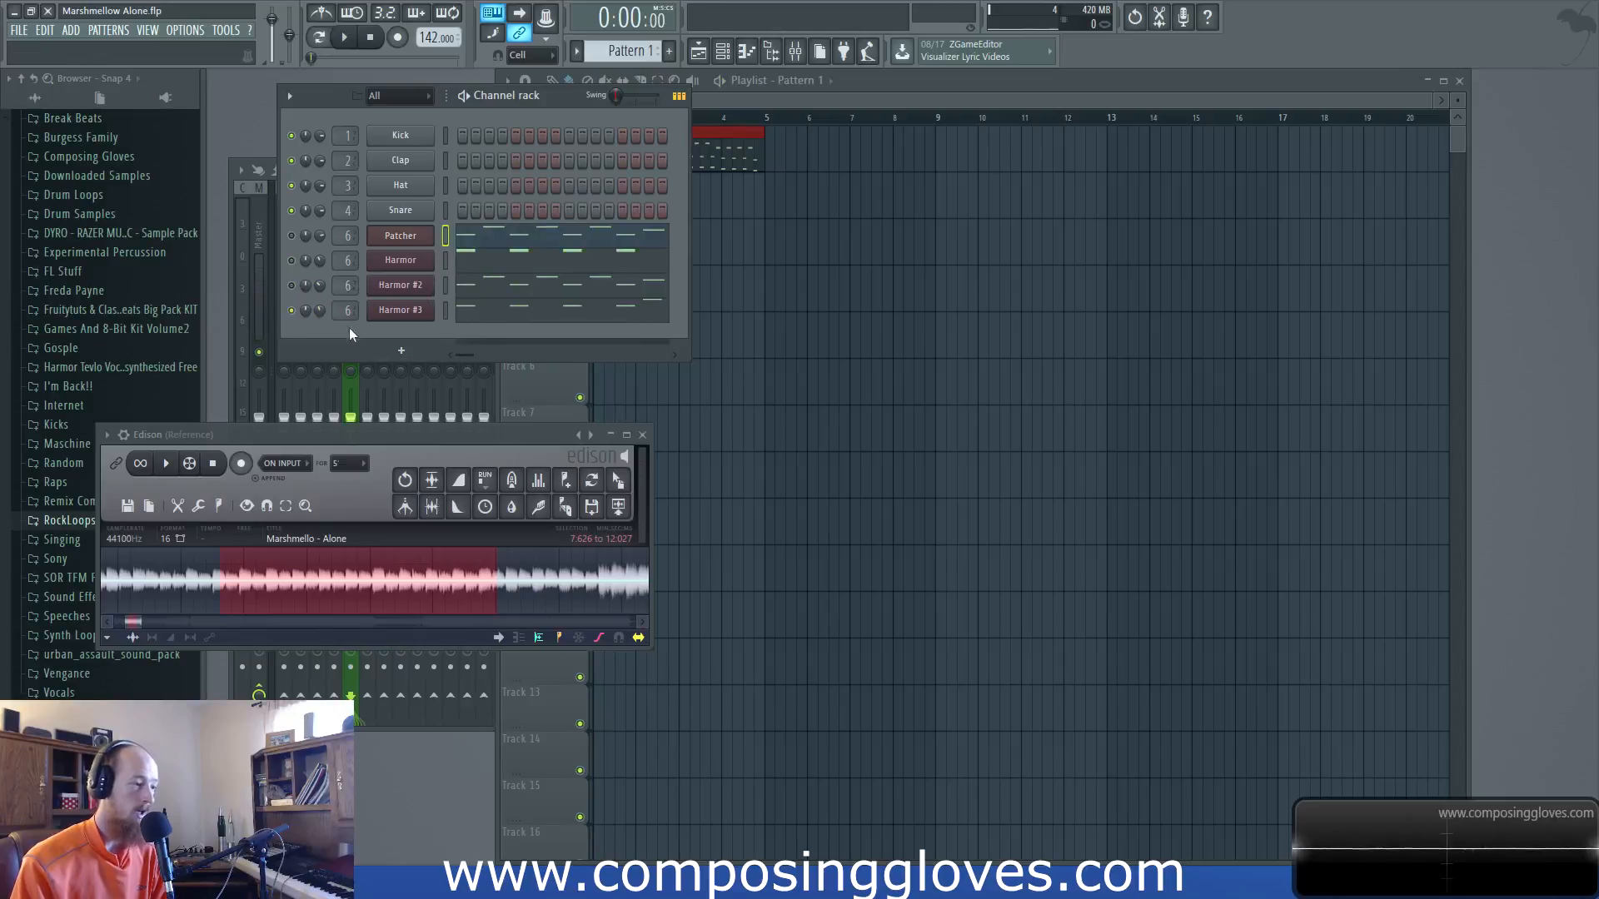
{"action": "key", "text": "space"}
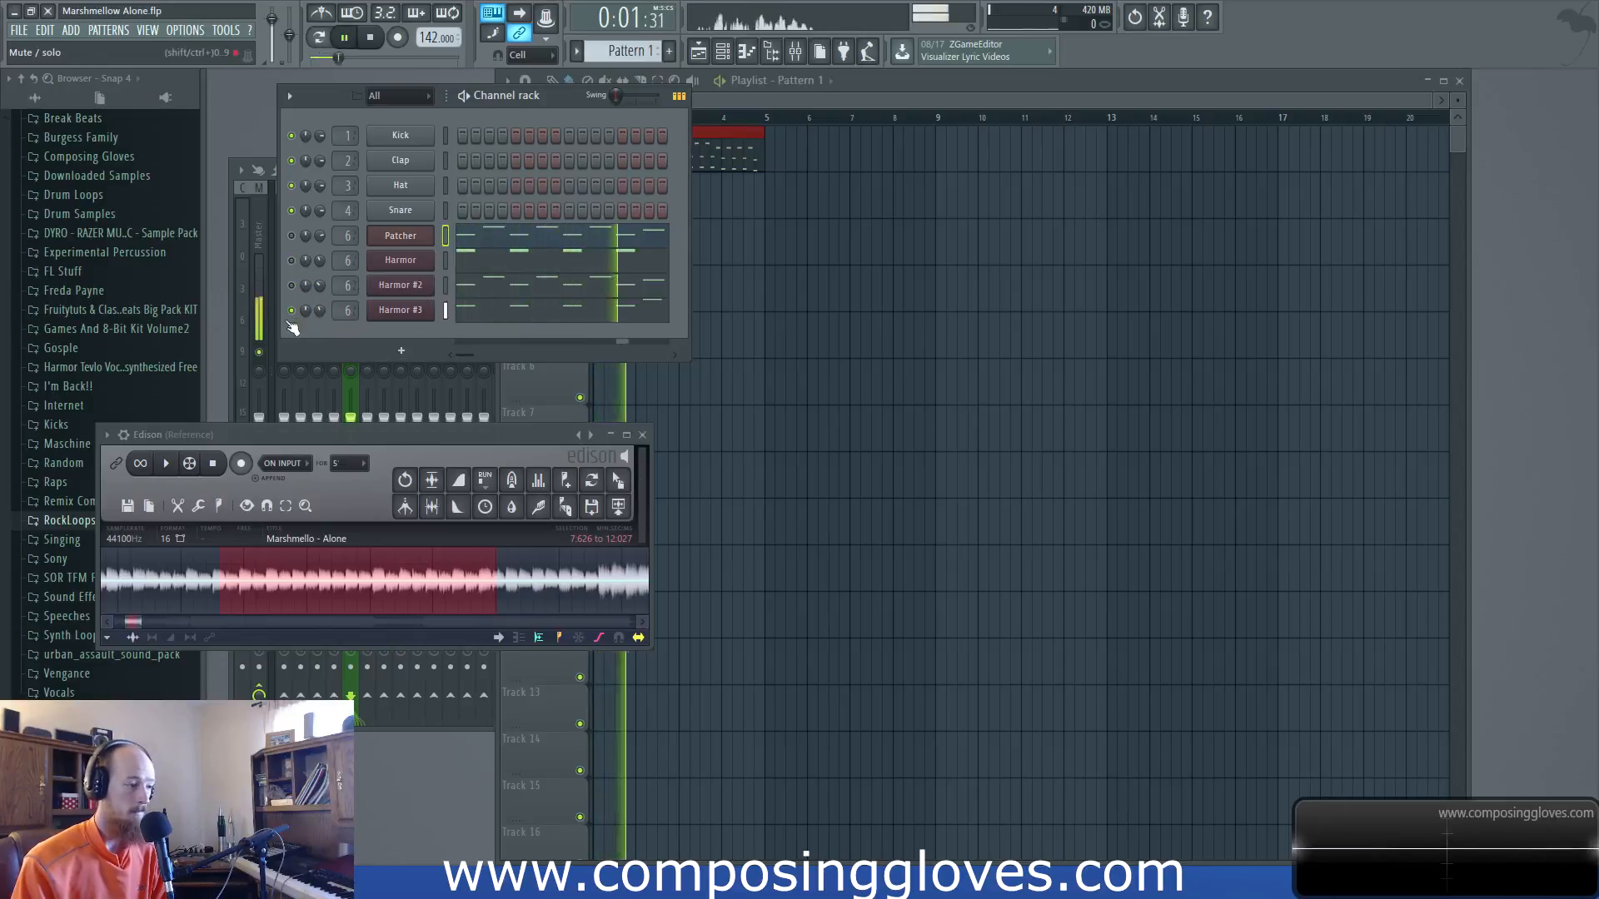
{"action": "key", "text": "space"}
Unmute the silenced channels, and open the Harmor synth inside Patcher
{"action": "left_click", "coordinate": [291, 285]}
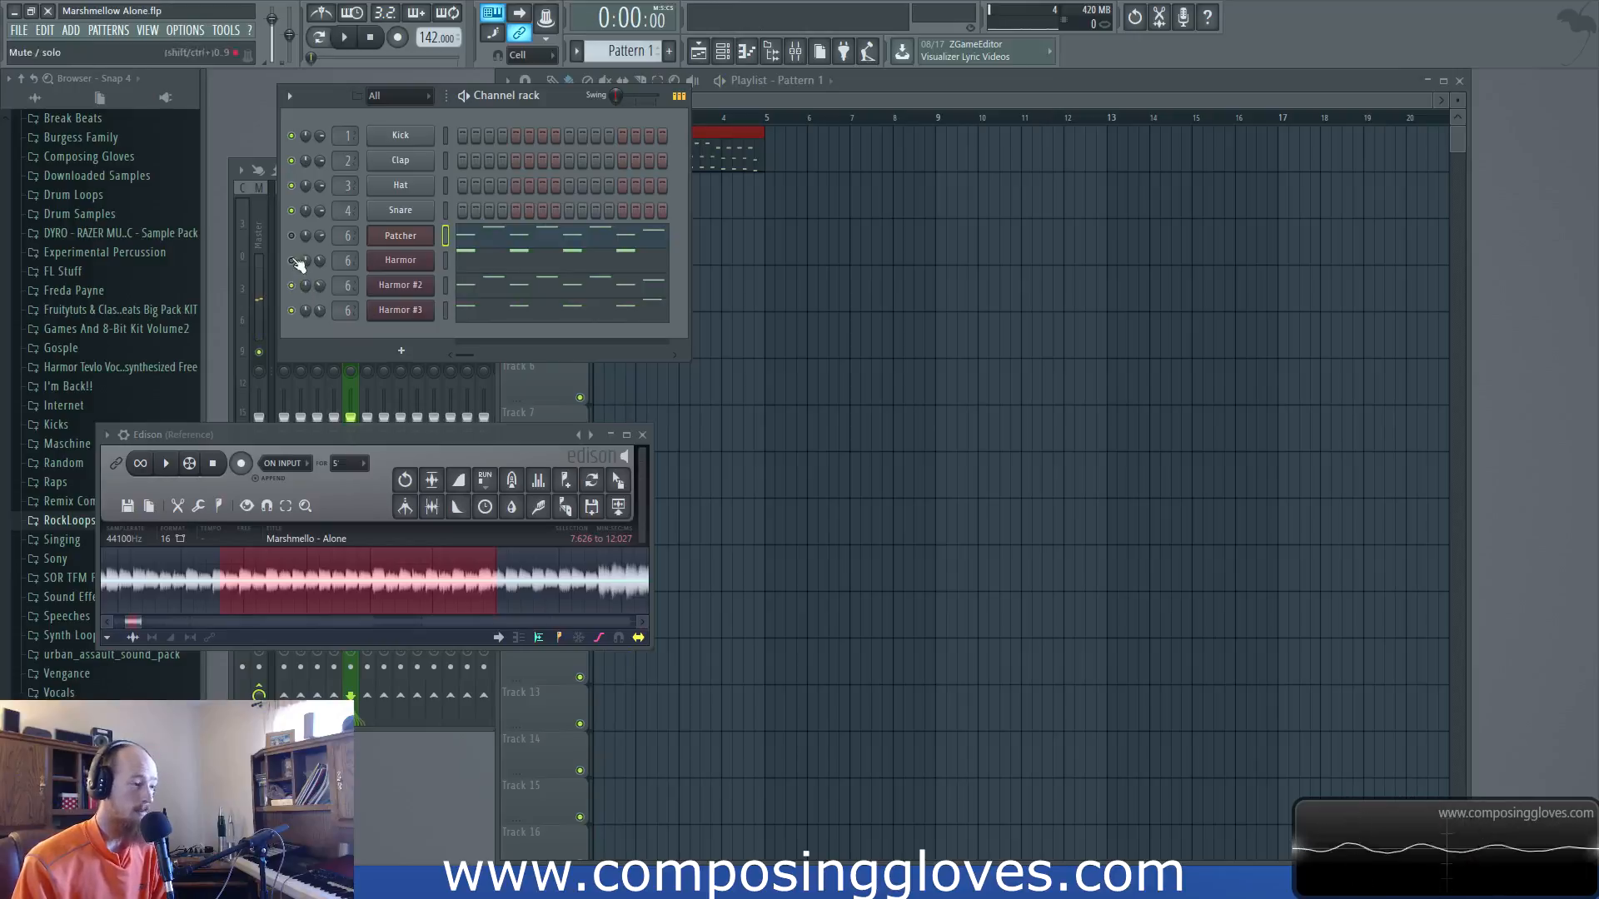
{"action": "left_click", "coordinate": [401, 236]}
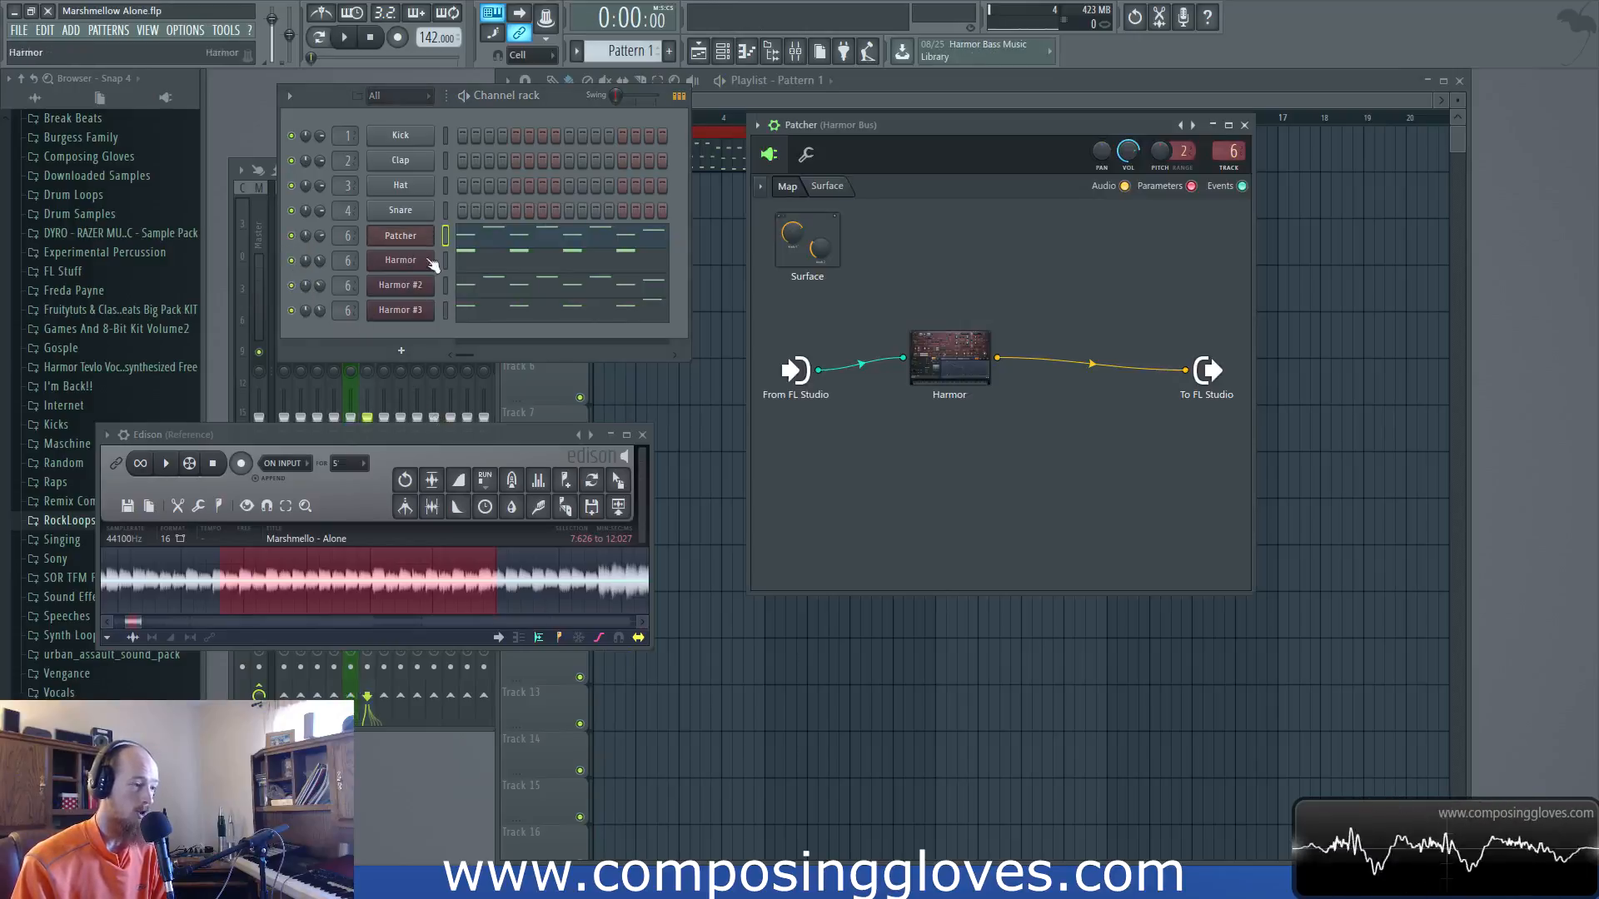
{"action": "double_click", "coordinate": [954, 370]}
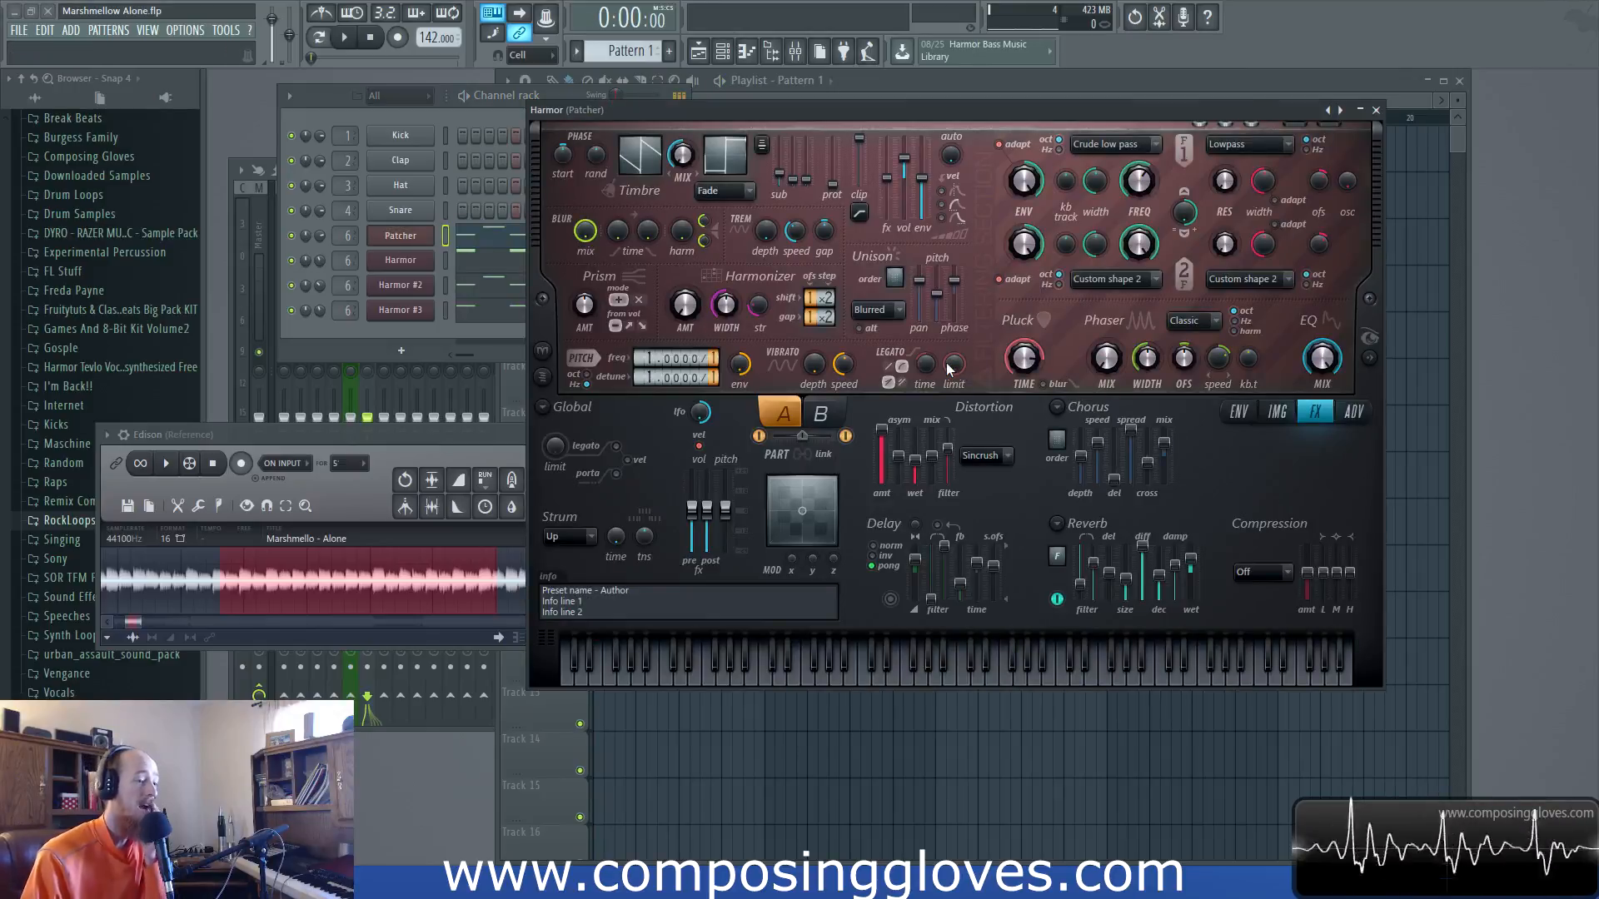
Move the Harmor synth window off the channel rack, and open the Harmor channel's notes in the piano roll
{"action": "left_click", "coordinate": [360, 331]}
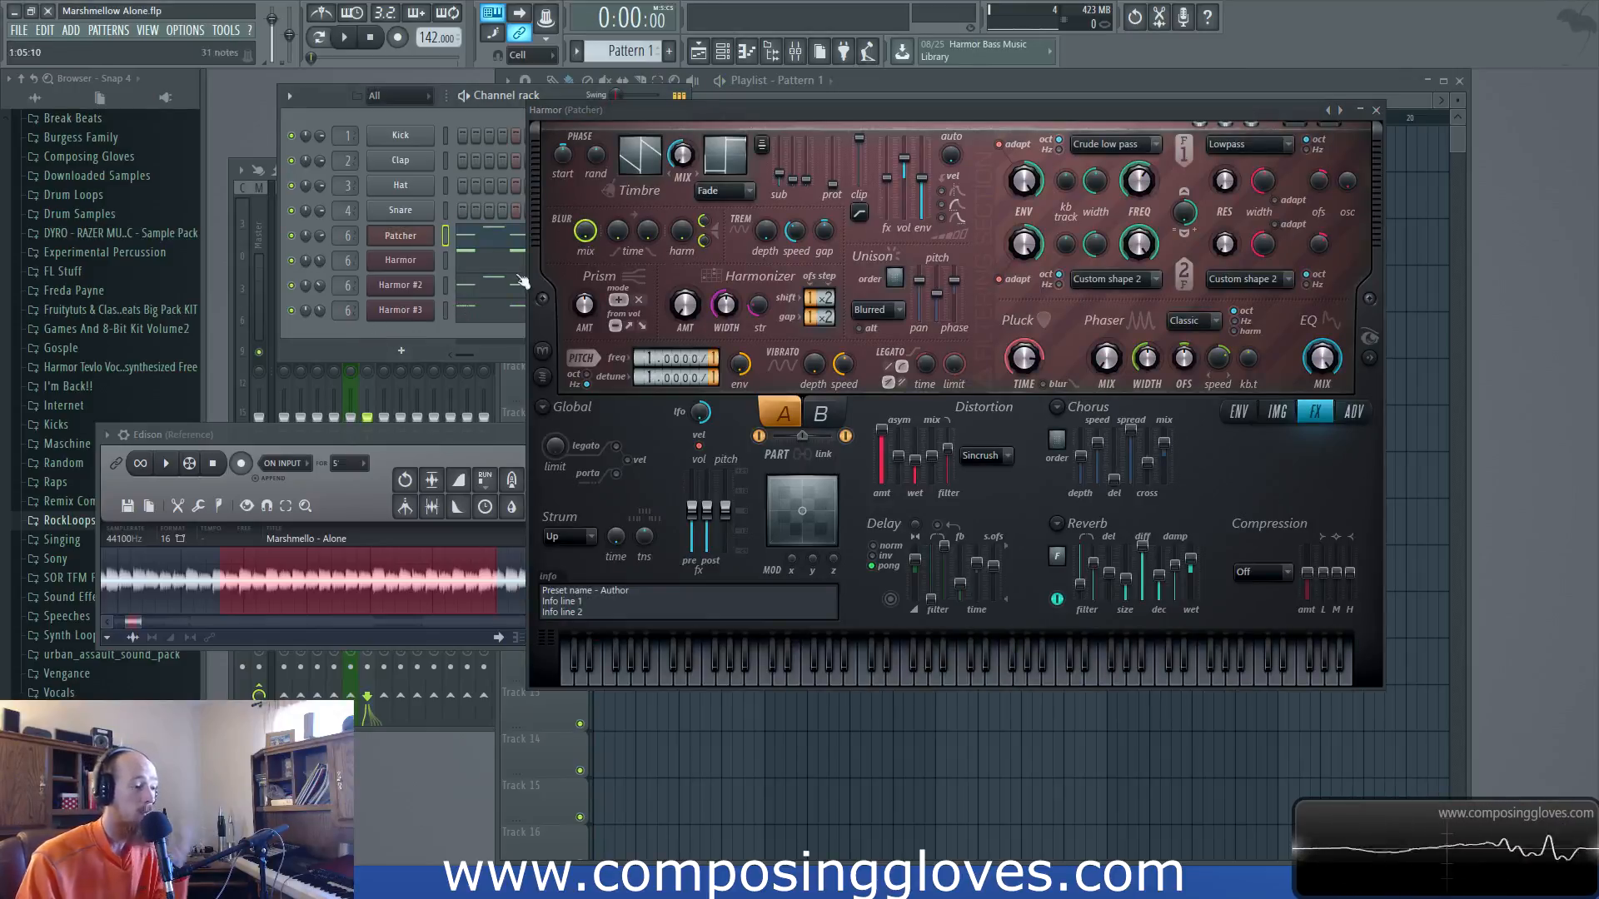
{"action": "left_click_drag", "start_coordinate": [728, 112], "coordinate": [1057, 112]}
{"action": "left_click", "coordinate": [494, 262]}
{"action": "left_click", "coordinate": [495, 262]}
{"action": "left_click", "coordinate": [503, 263]}
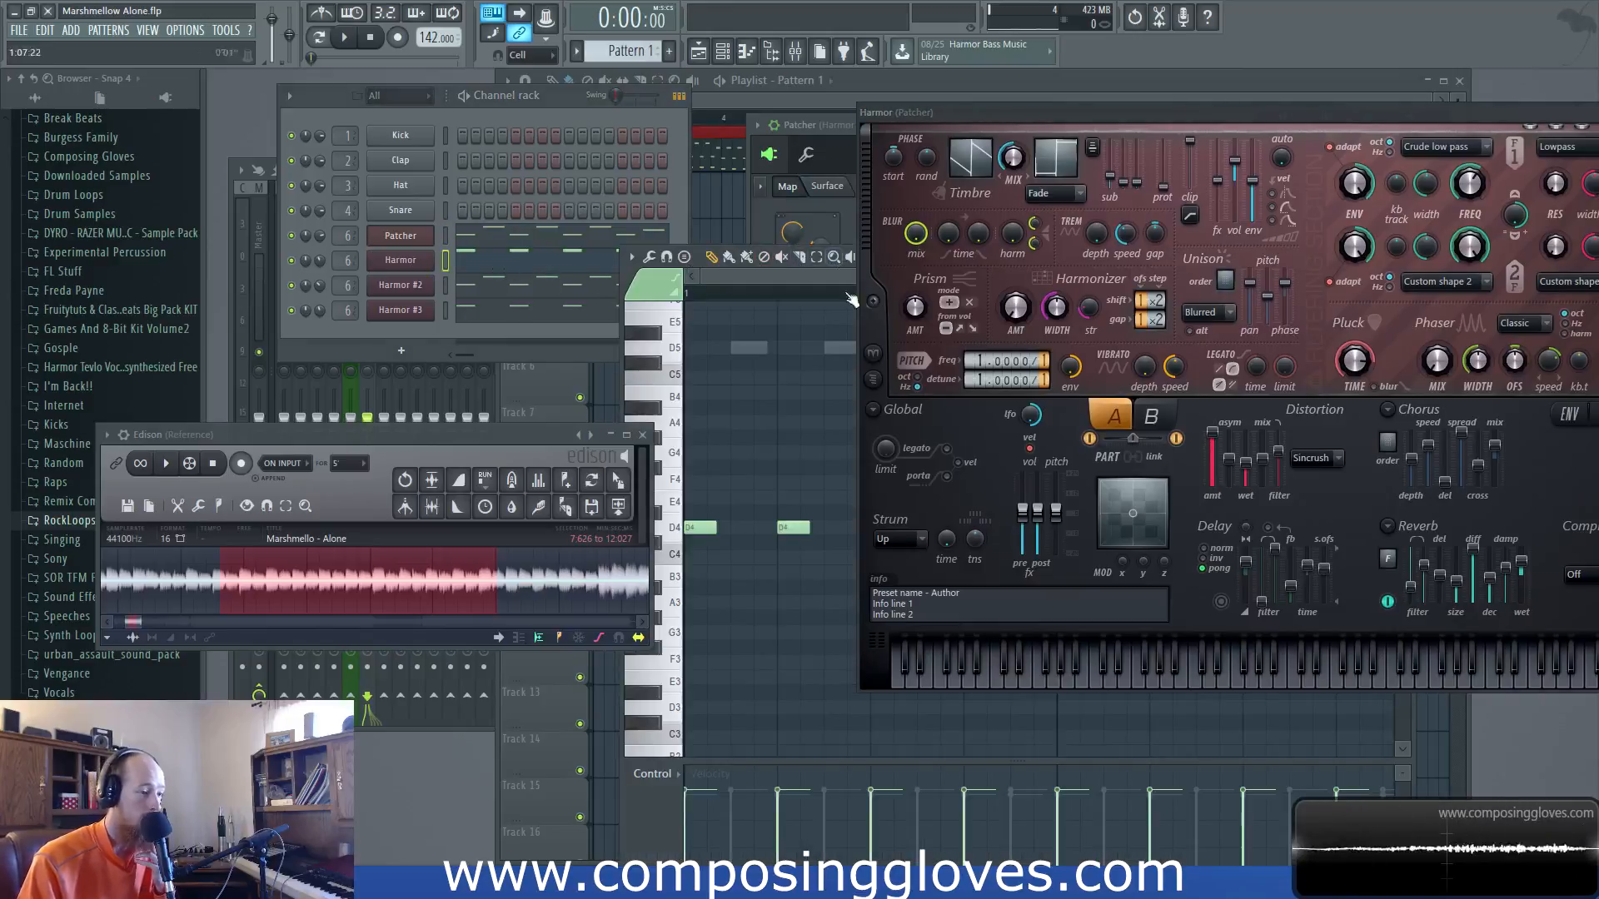
Arrange the Harmor synth, piano roll and Edison windows apart so that the Harmor notes in bars 1 to 3 can be viewed
{"action": "left_click_drag", "start_coordinate": [1148, 118], "coordinate": [1384, 162]}
{"action": "left_click_drag", "start_coordinate": [1045, 266], "coordinate": [734, 108]}
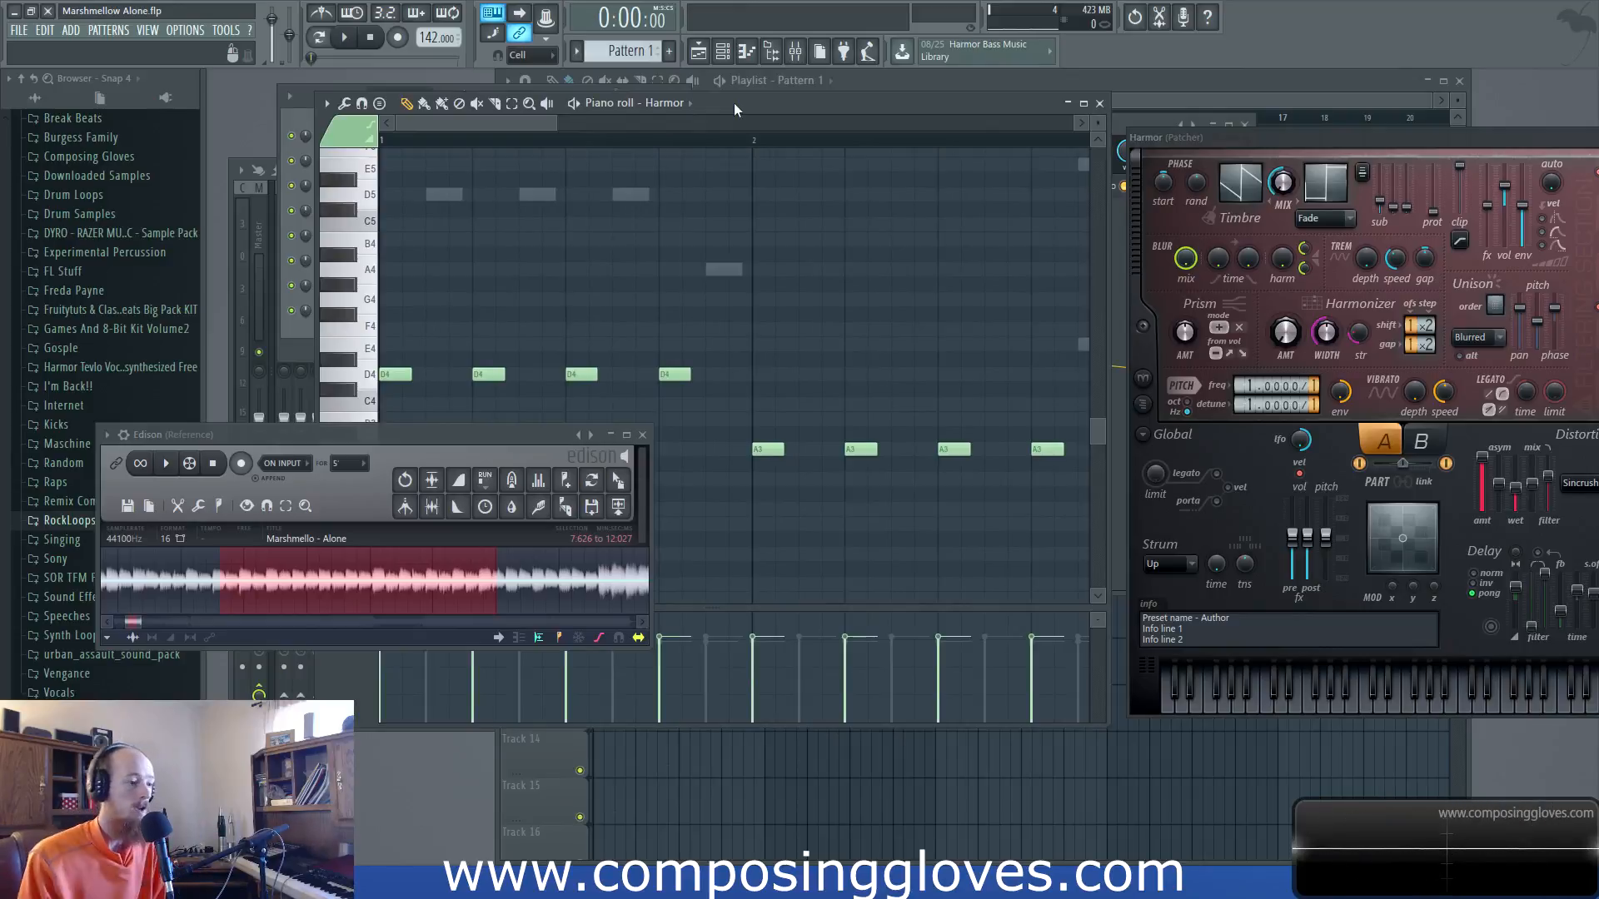
{"action": "left_click_drag", "start_coordinate": [566, 456], "coordinate": [467, 671]}
{"action": "scroll", "coordinate": [454, 410], "scroll_direction": "down", "scroll_amount": 4, "text": "ctrl"}
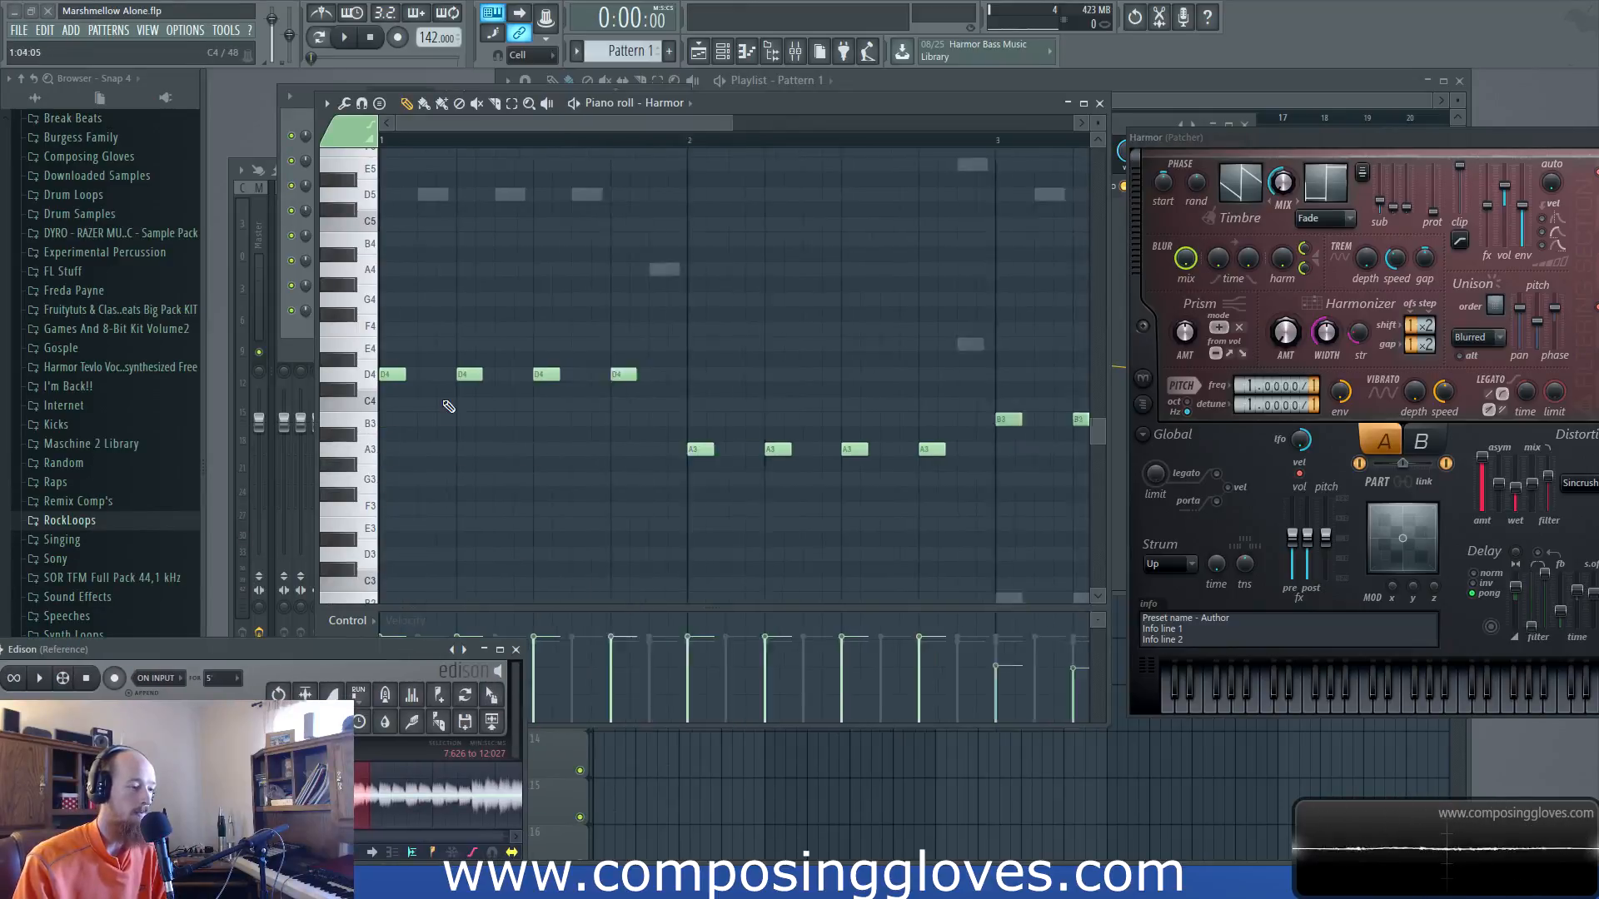
{"action": "scroll", "coordinate": [458, 429], "scroll_direction": "up", "scroll_amount": 5, "text": "ctrl"}
{"action": "scroll", "coordinate": [635, 454], "scroll_direction": "down", "scroll_amount": 3, "text": "ctrl"}
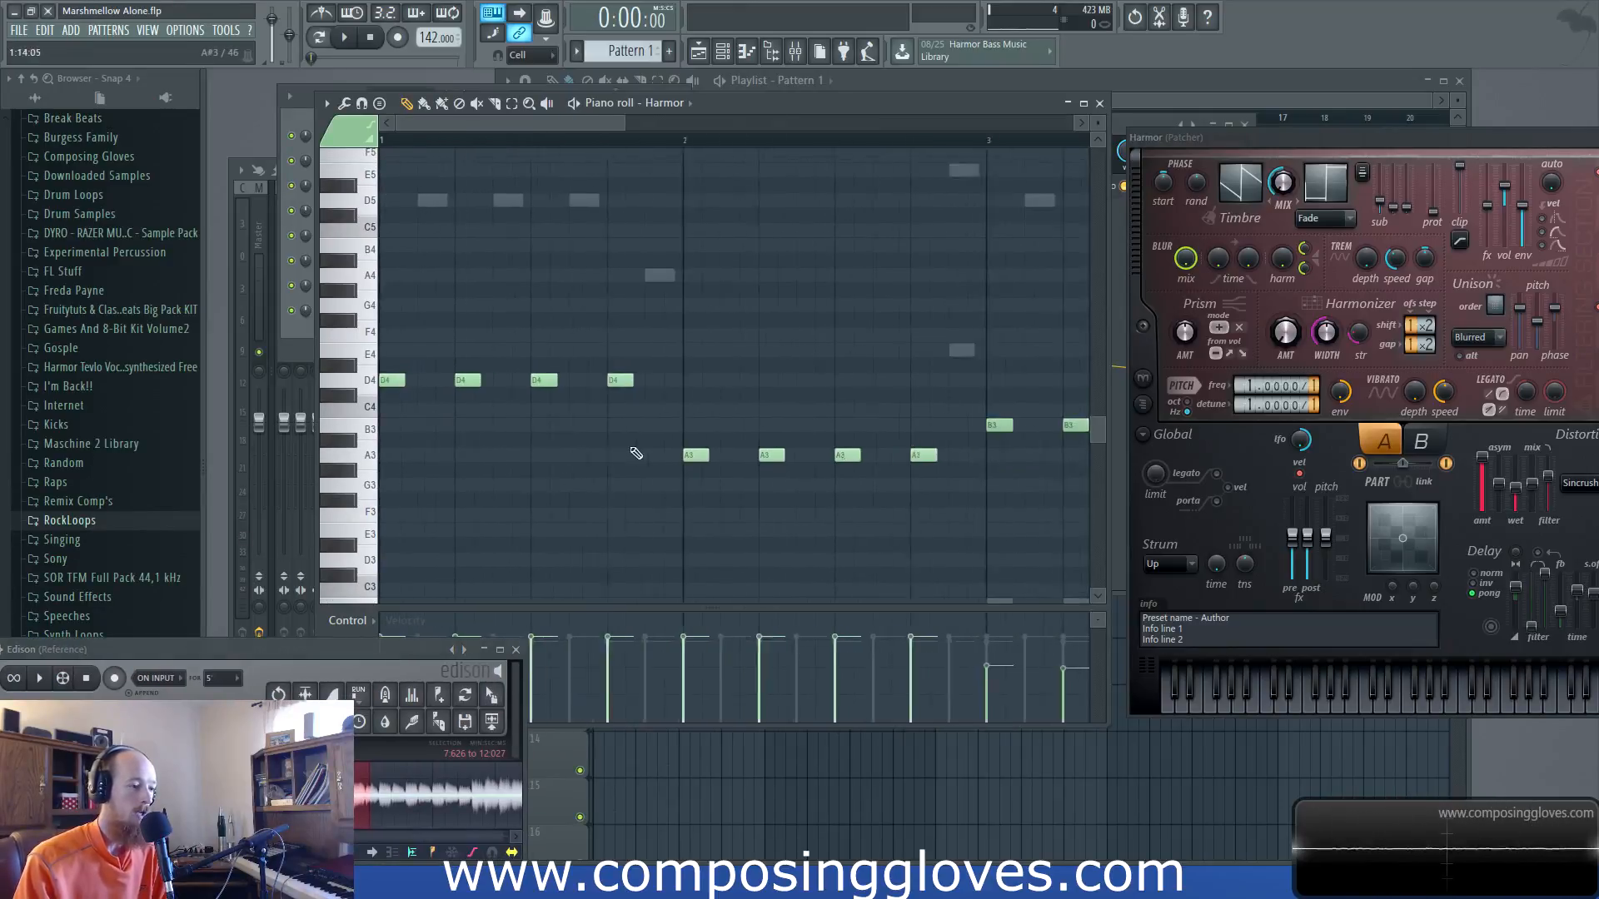
Bring the Harmor synth and Edison windows together, and audition the selected passage of the Marshmello - Alone reference in Edison
{"action": "left_click_drag", "start_coordinate": [1332, 140], "coordinate": [687, 155]}
{"action": "left_click_drag", "start_coordinate": [320, 649], "coordinate": [512, 436]}
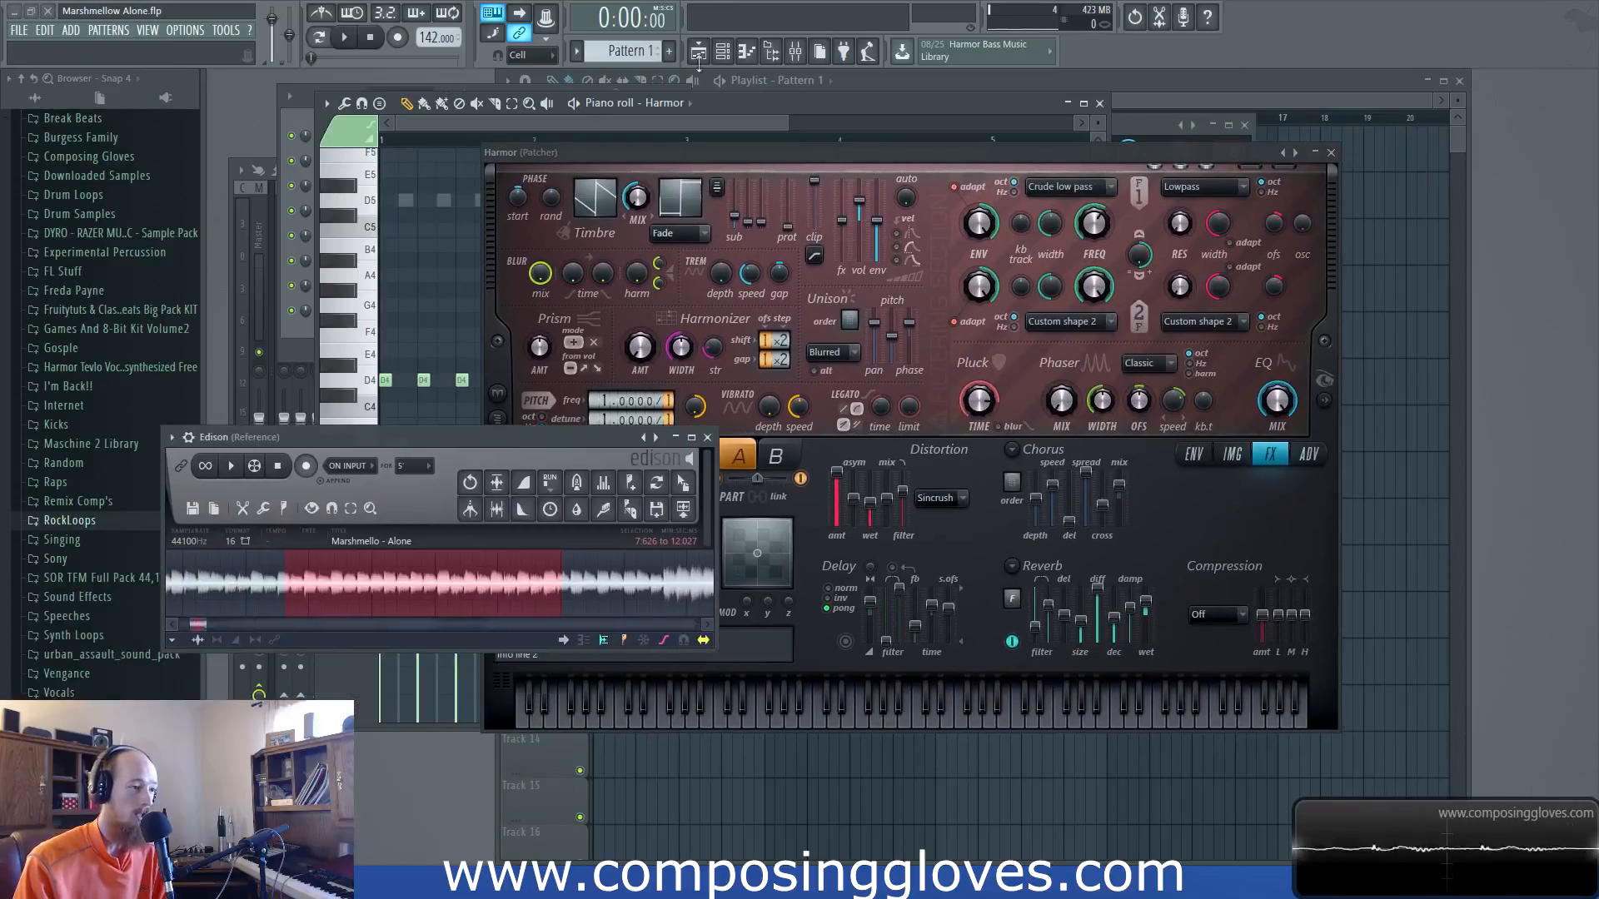
{"action": "key", "text": "space"}
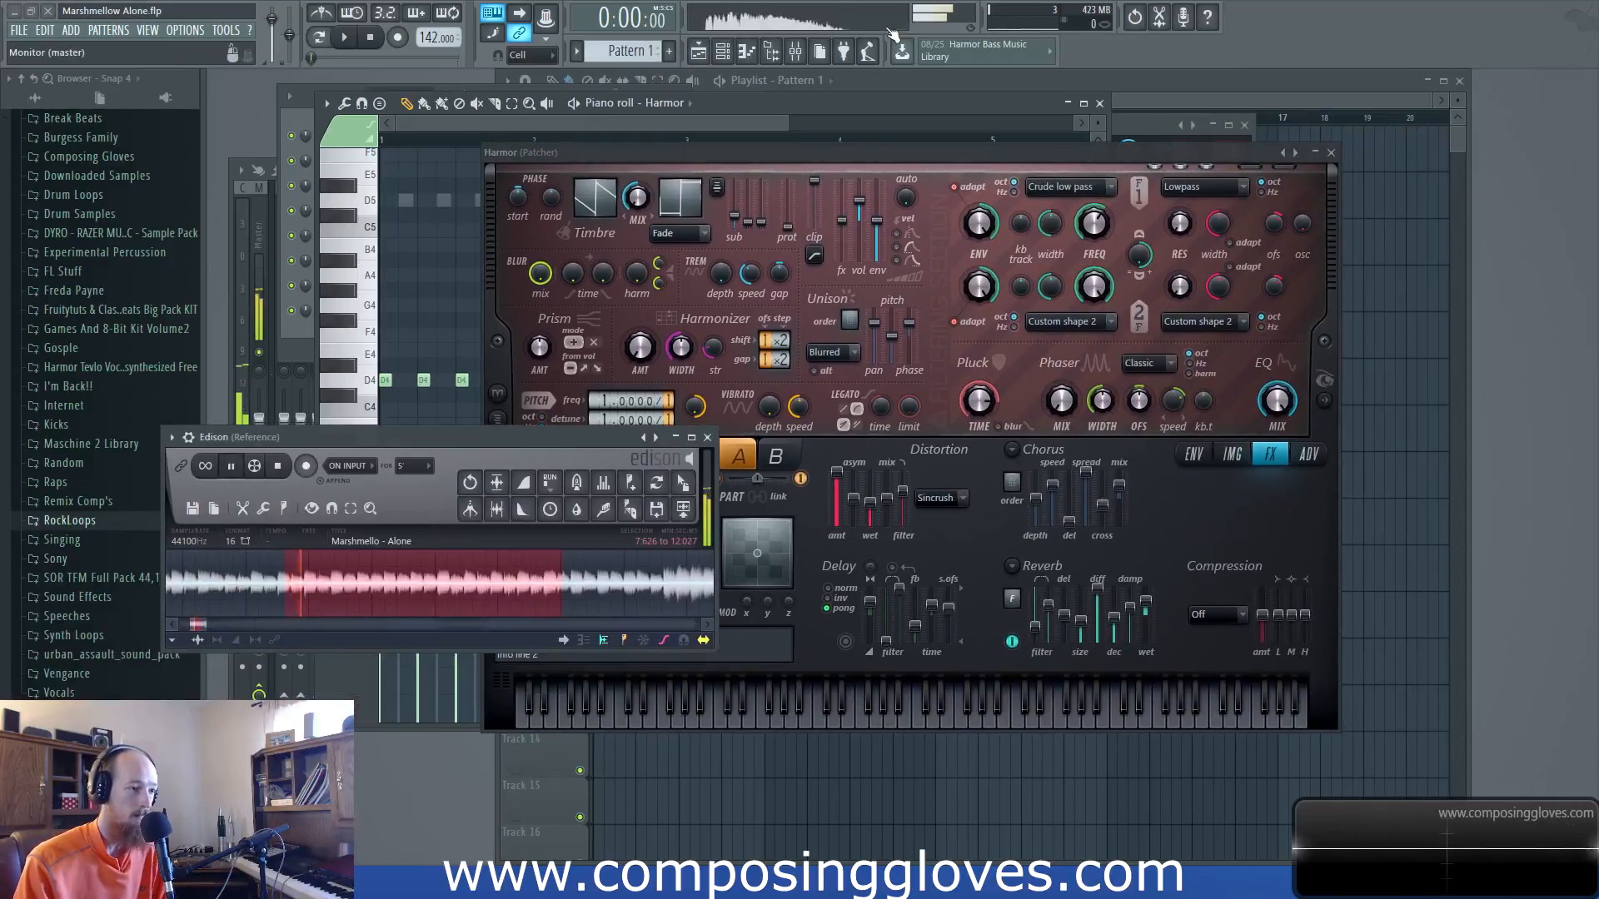
{"action": "key", "text": "space"}
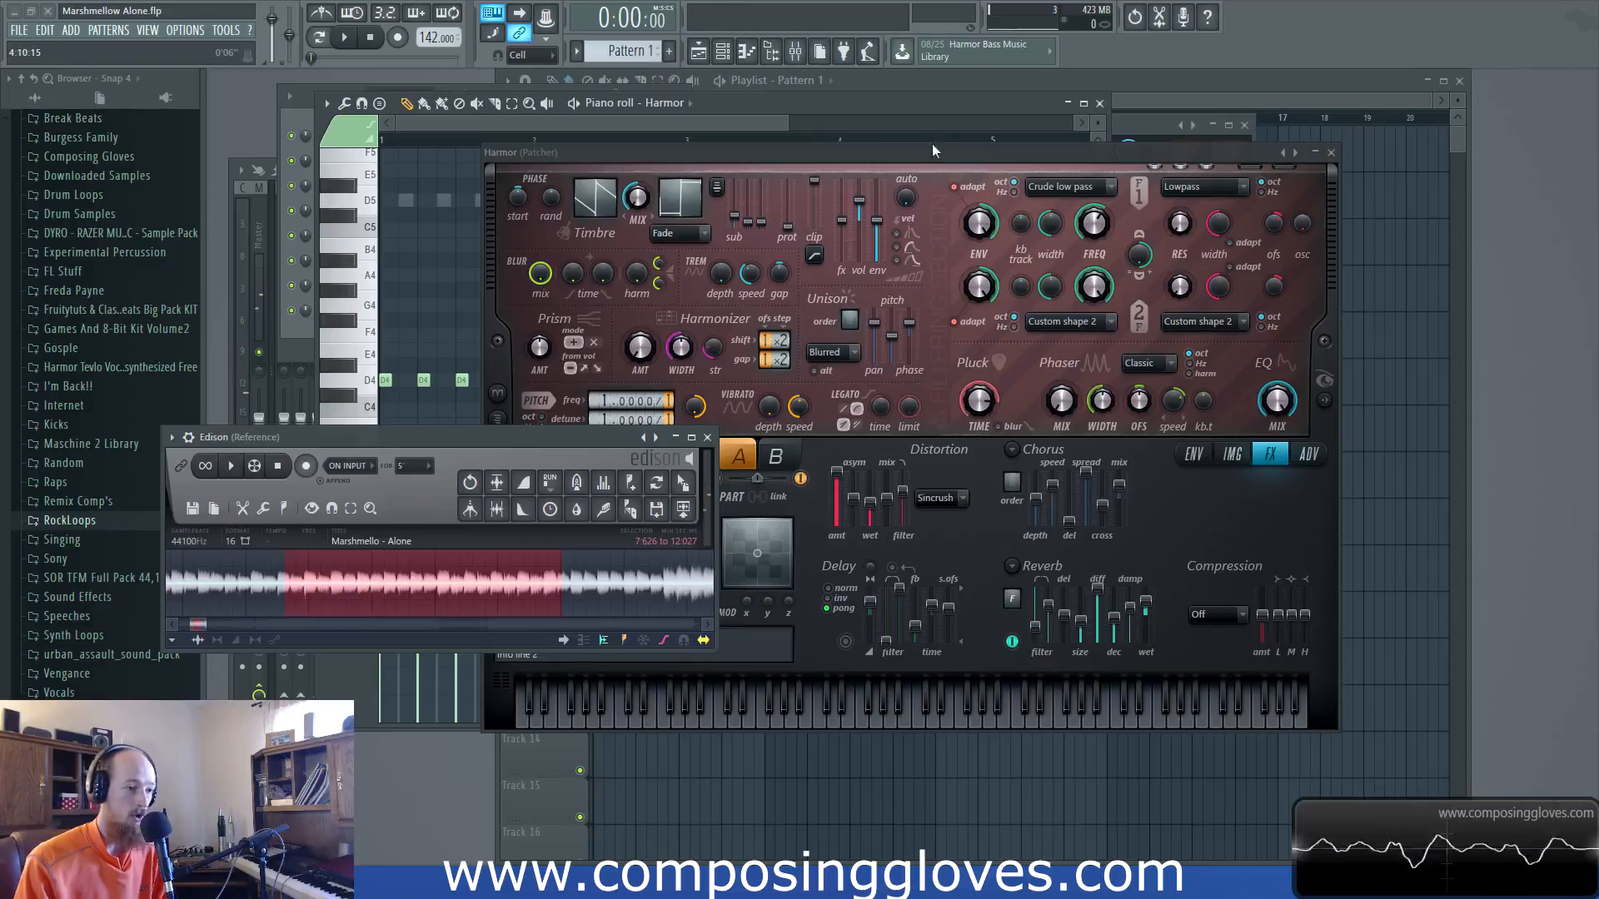
Open the Fruity parametric EQ 2 on the mixer's Harmor Bus track, with the Harmor synth window moved out of the way
{"action": "left_click", "coordinate": [968, 152]}
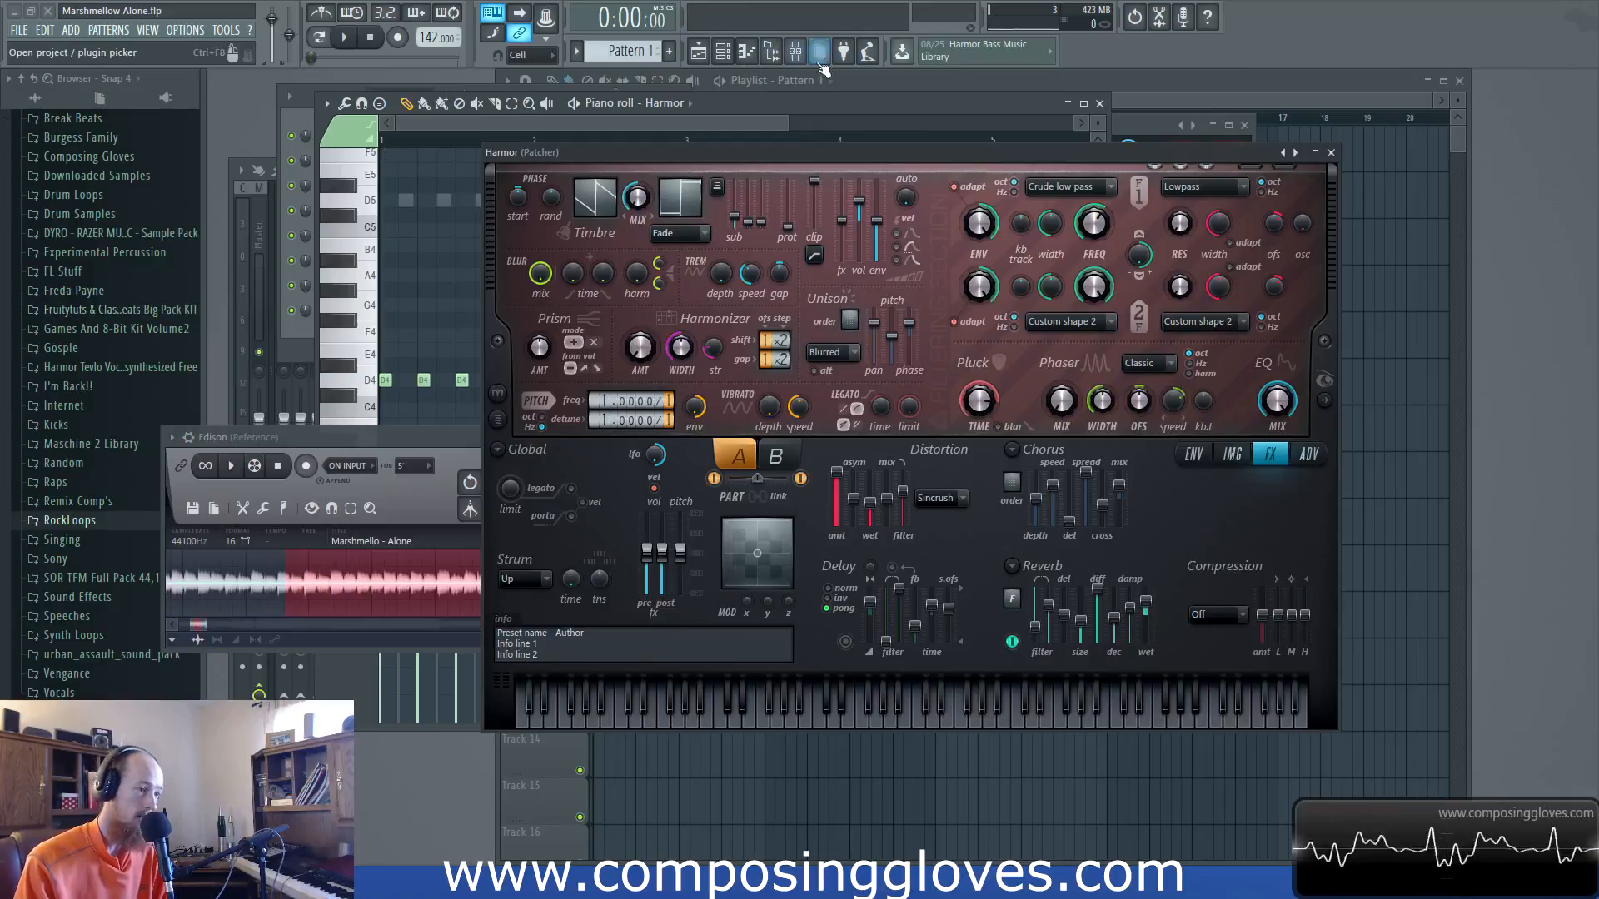
{"action": "left_click", "coordinate": [795, 52]}
{"action": "left_click_drag", "start_coordinate": [690, 153], "coordinate": [922, 590]}
{"action": "left_click", "coordinate": [367, 243]}
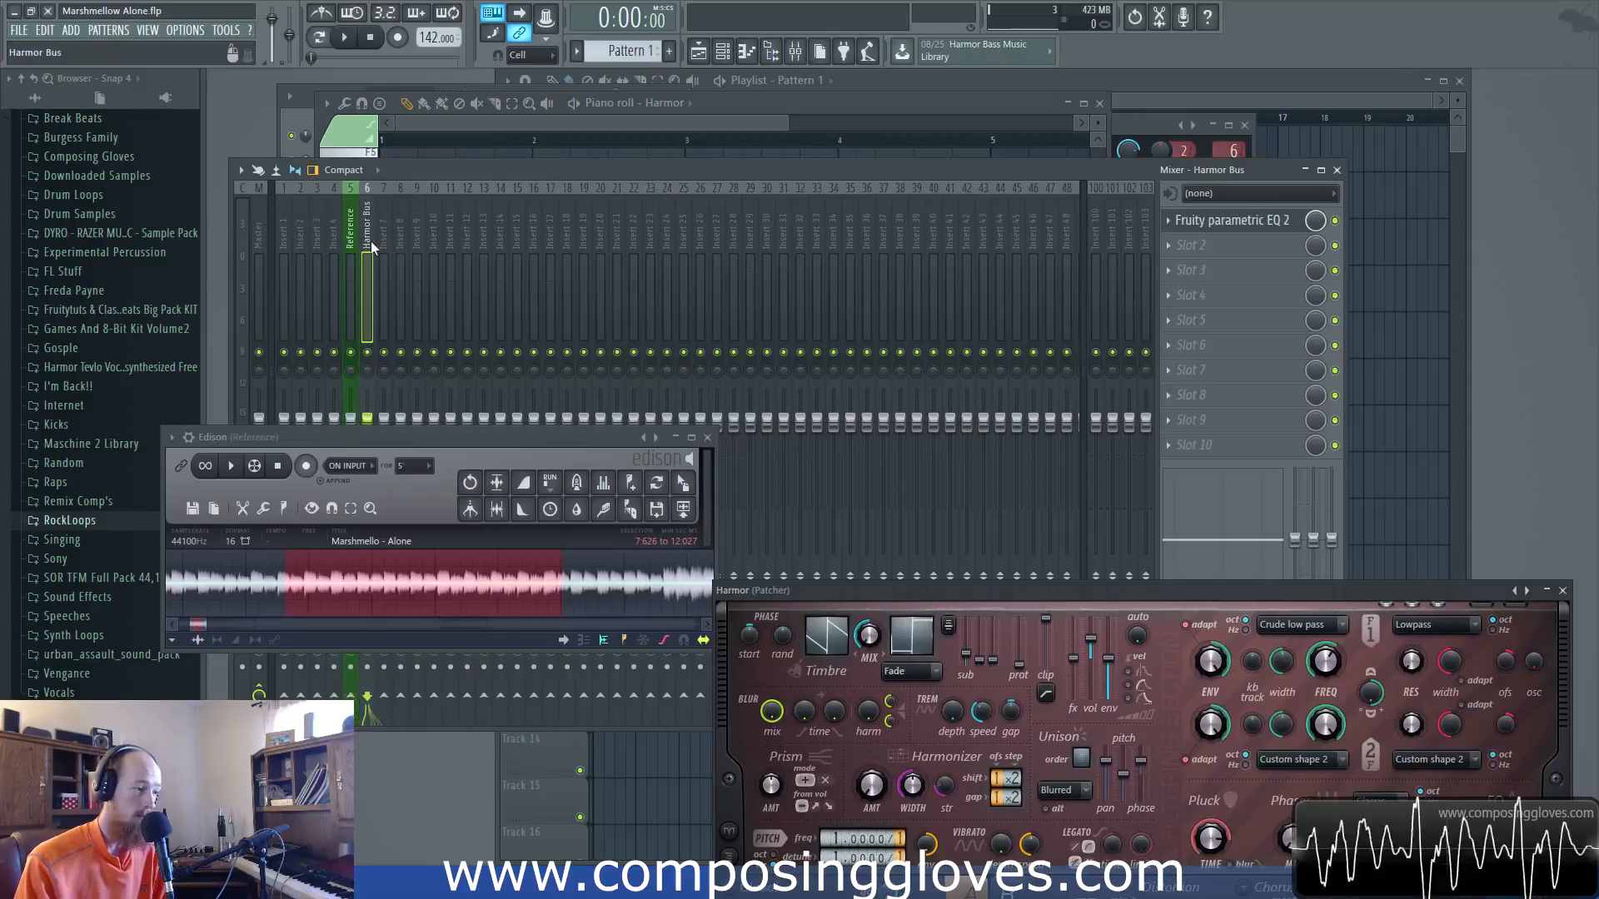
{"action": "left_click", "coordinate": [1232, 221]}
{"action": "left_click_drag", "start_coordinate": [1021, 313], "coordinate": [1079, 265]}
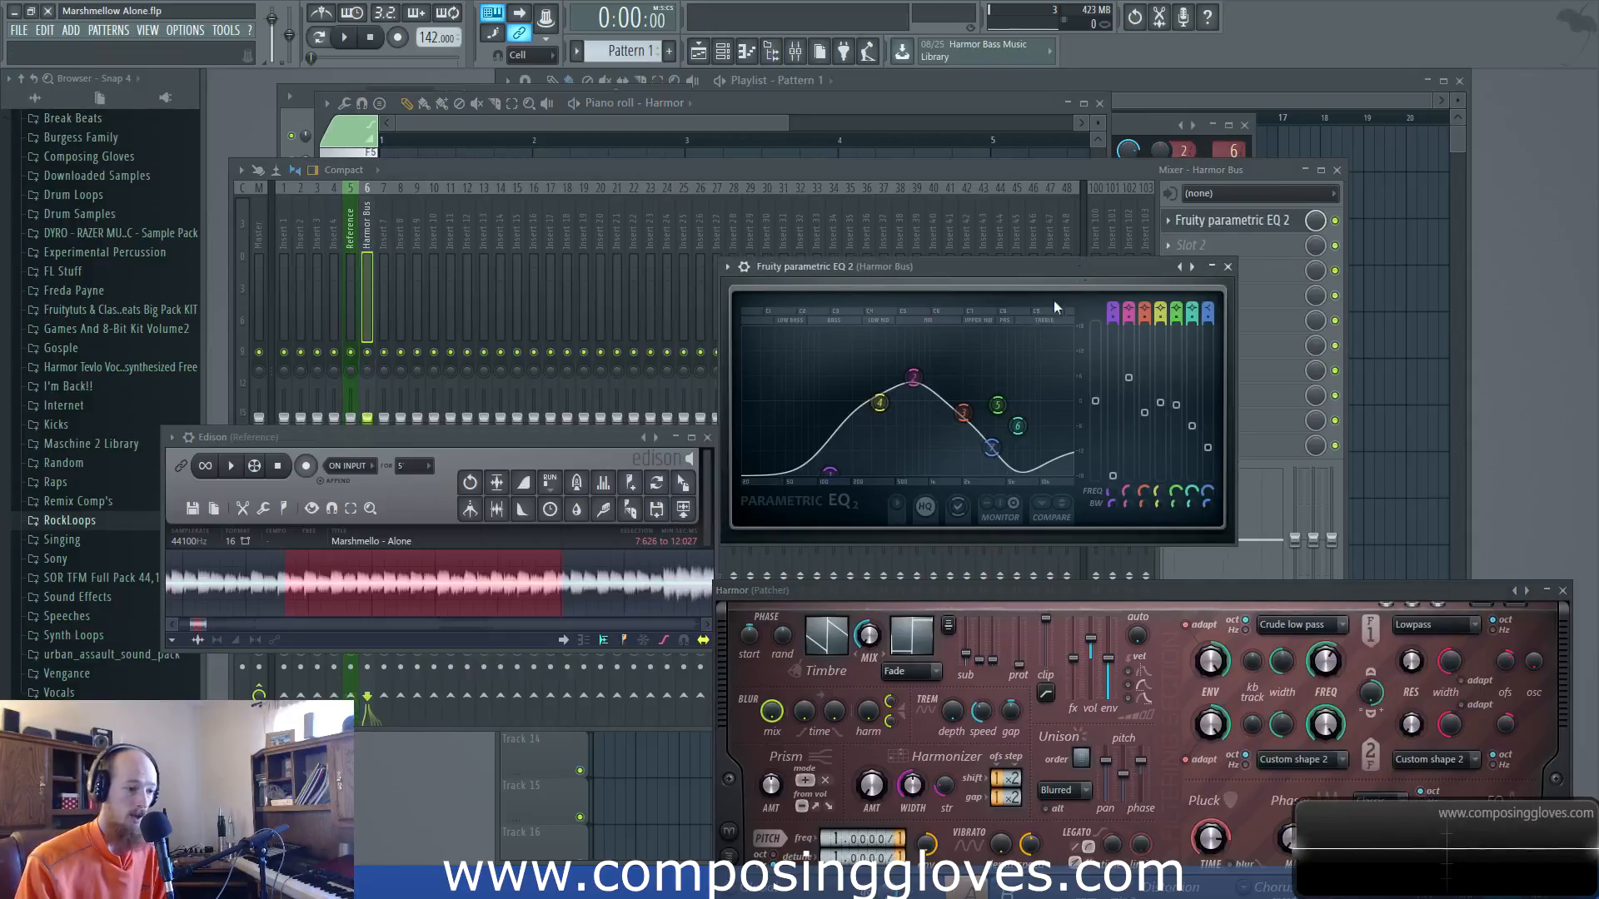
Nudge EQ band 1 slightly higher in frequency and set band 2 to 1.4 dB at 707 Hz during pattern playback
{"action": "key", "text": "space"}
{"action": "left_click_drag", "start_coordinate": [841, 471], "coordinate": [846, 472]}
{"action": "left_click_drag", "start_coordinate": [914, 378], "coordinate": [914, 392]}
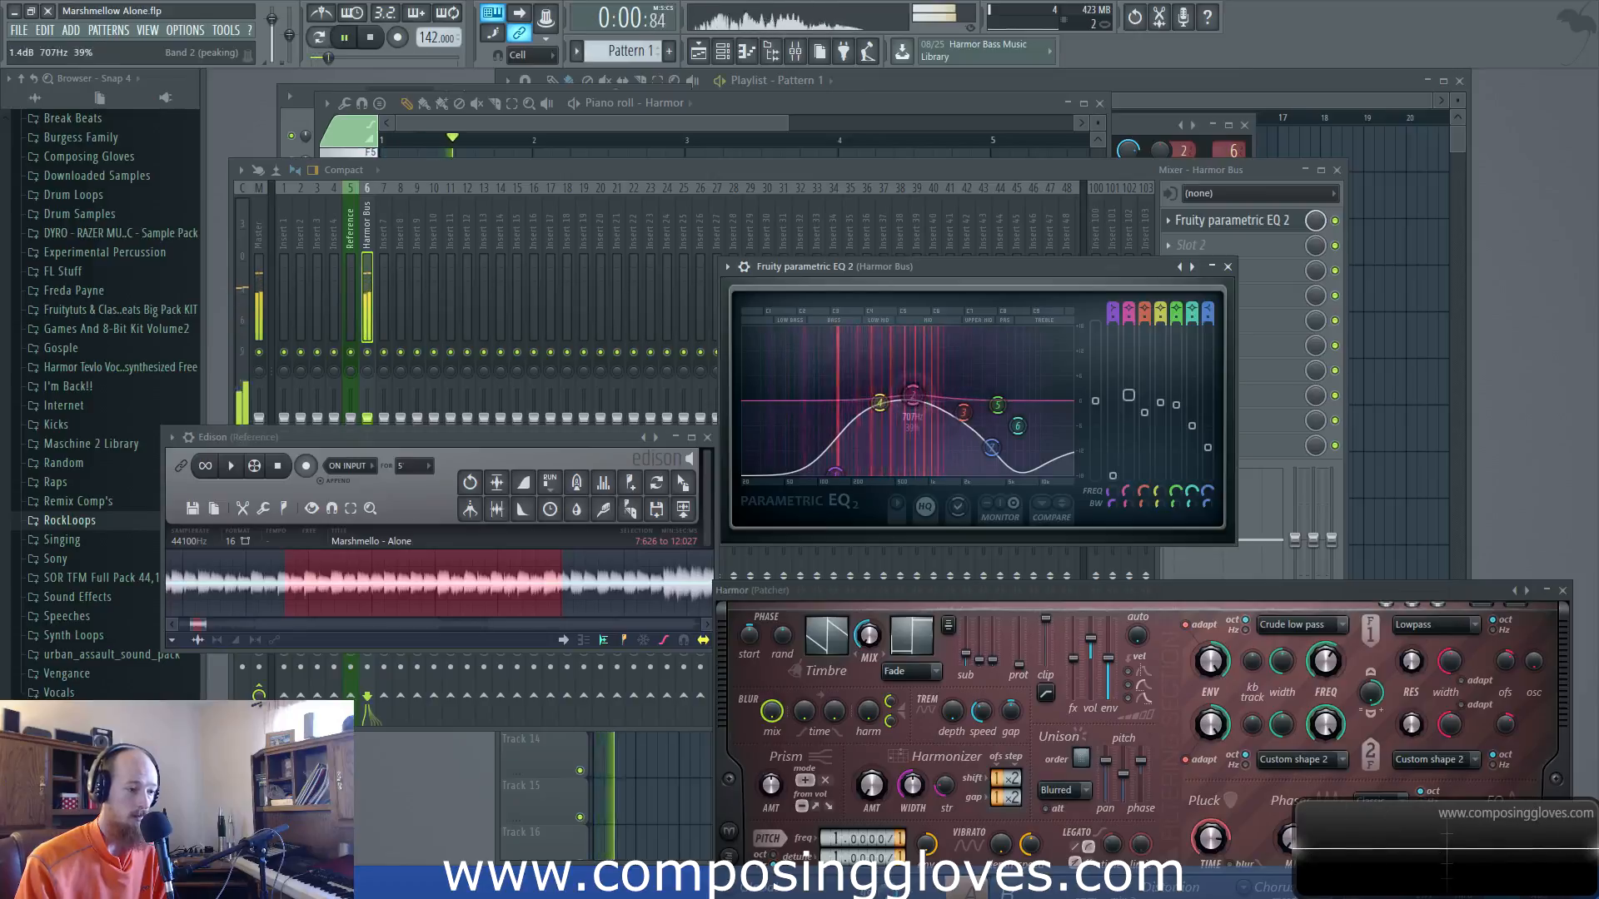
{"action": "key", "text": "space"}
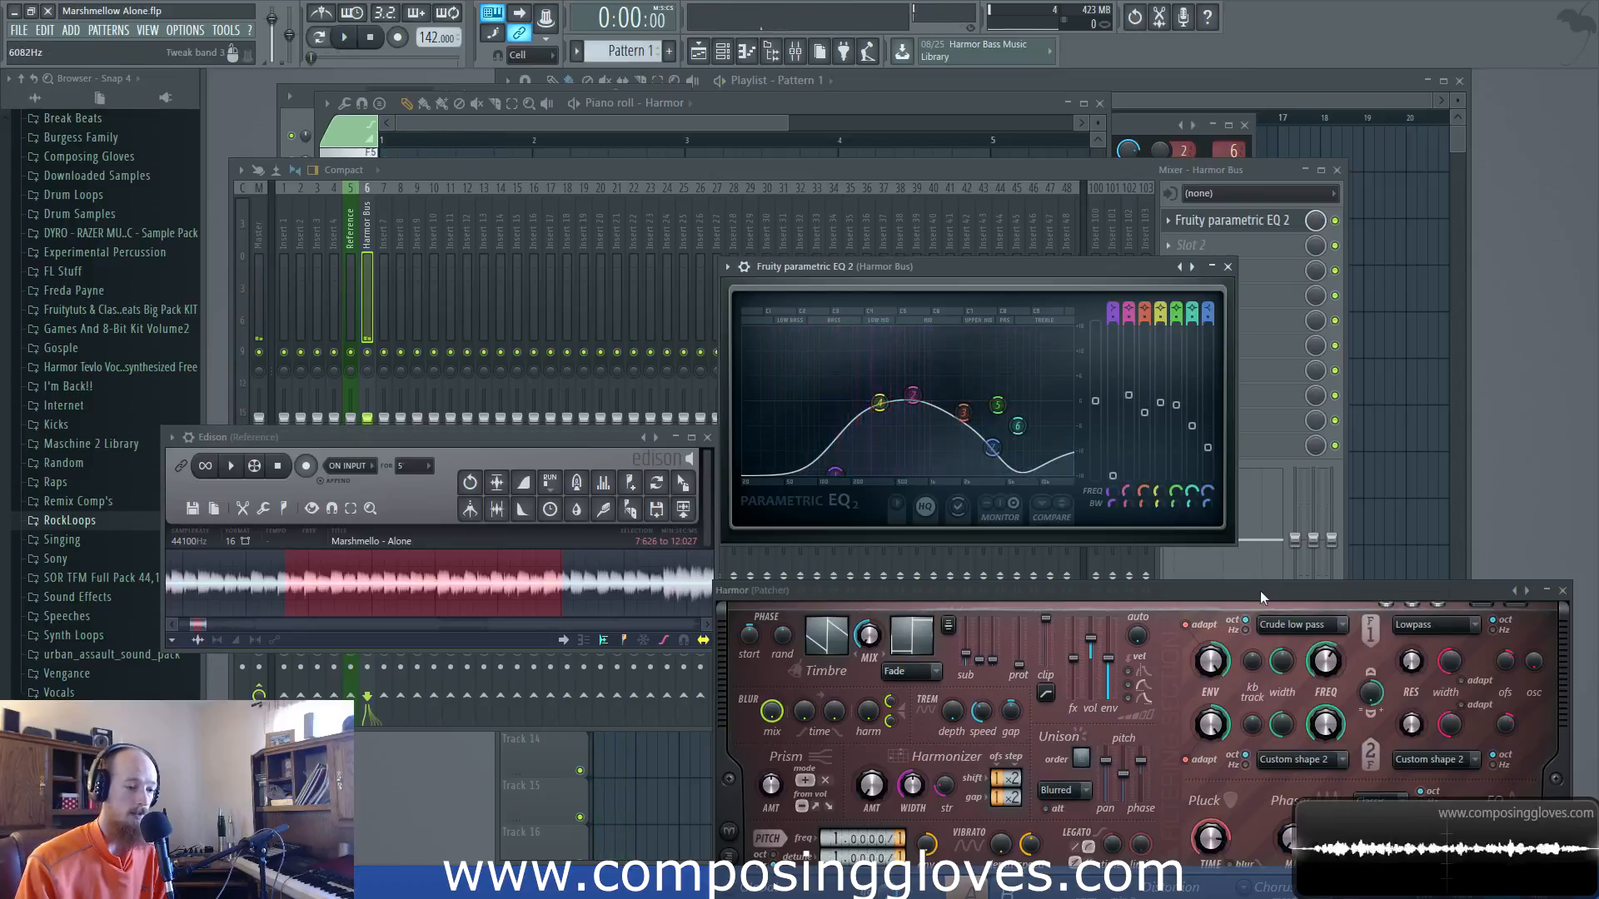
Open the Harmor #2 channel's synth and place Patcher's Harmor window beside it to compare their settings
{"action": "left_click_drag", "start_coordinate": [1261, 591], "coordinate": [1192, 286]}
{"action": "left_click", "coordinate": [1142, 125]}
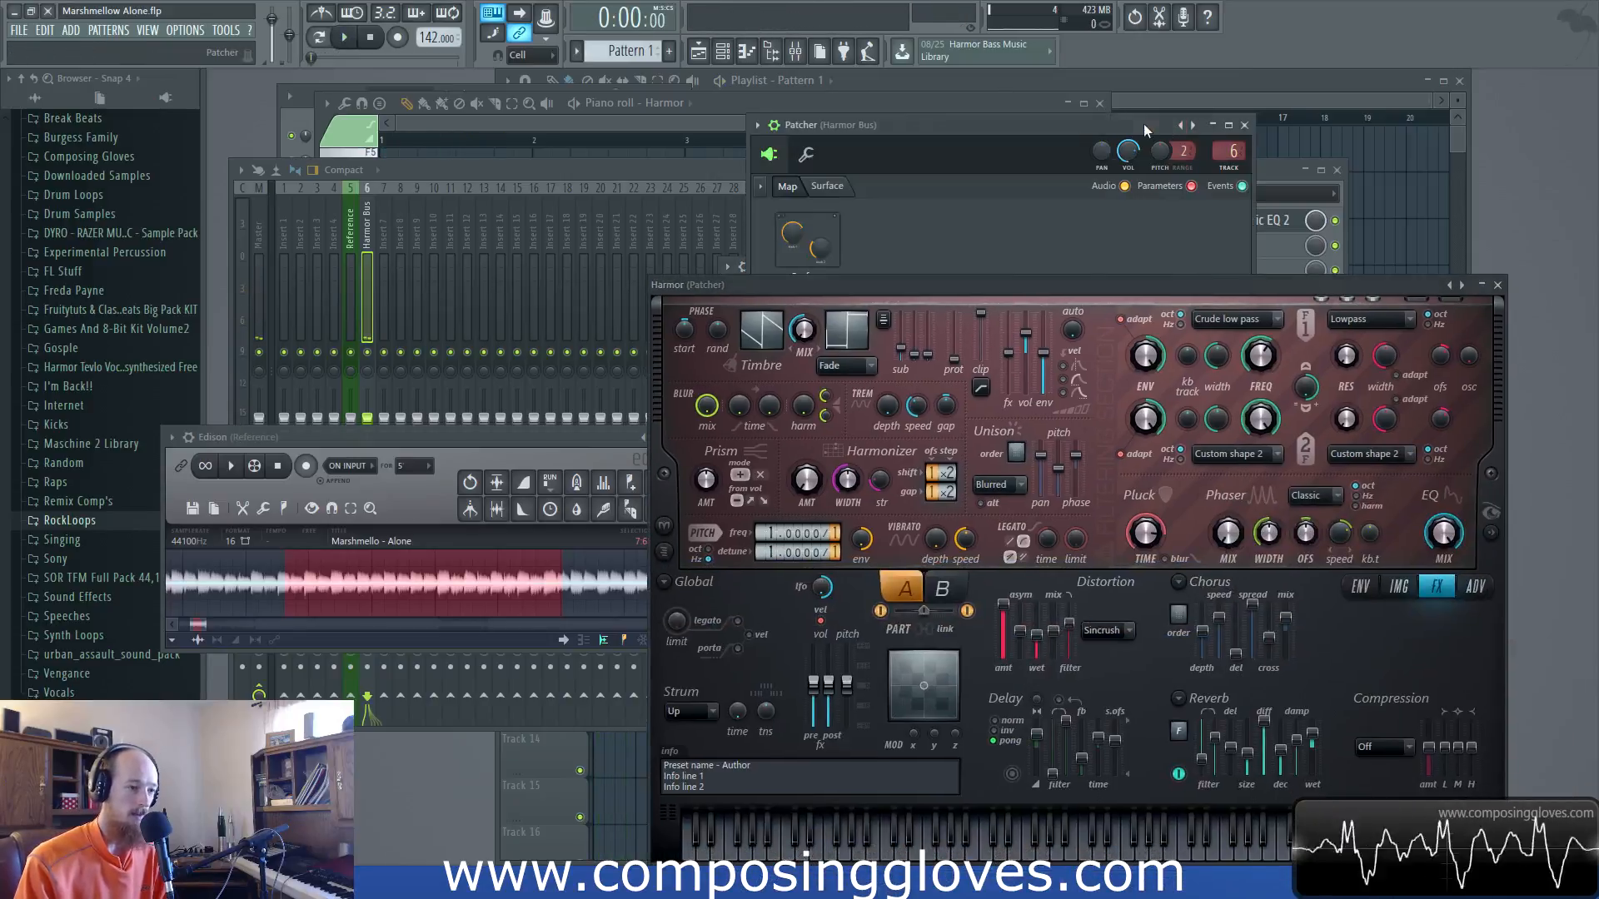
{"action": "left_click", "coordinate": [1272, 171]}
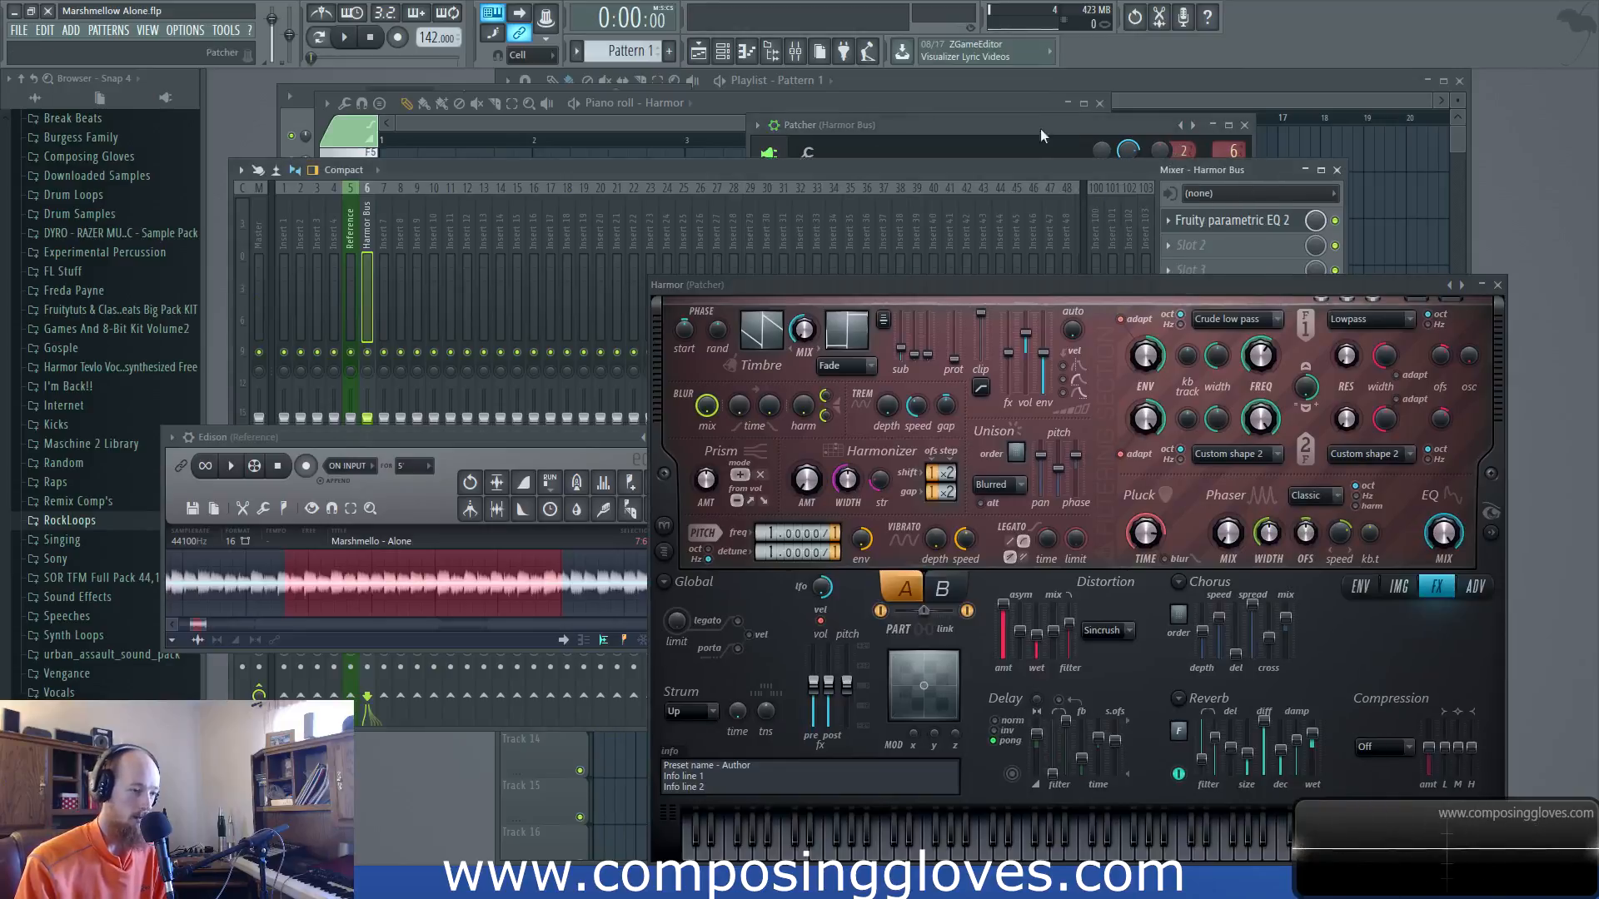
{"action": "left_click", "coordinate": [1153, 100]}
{"action": "key", "text": "F6"}
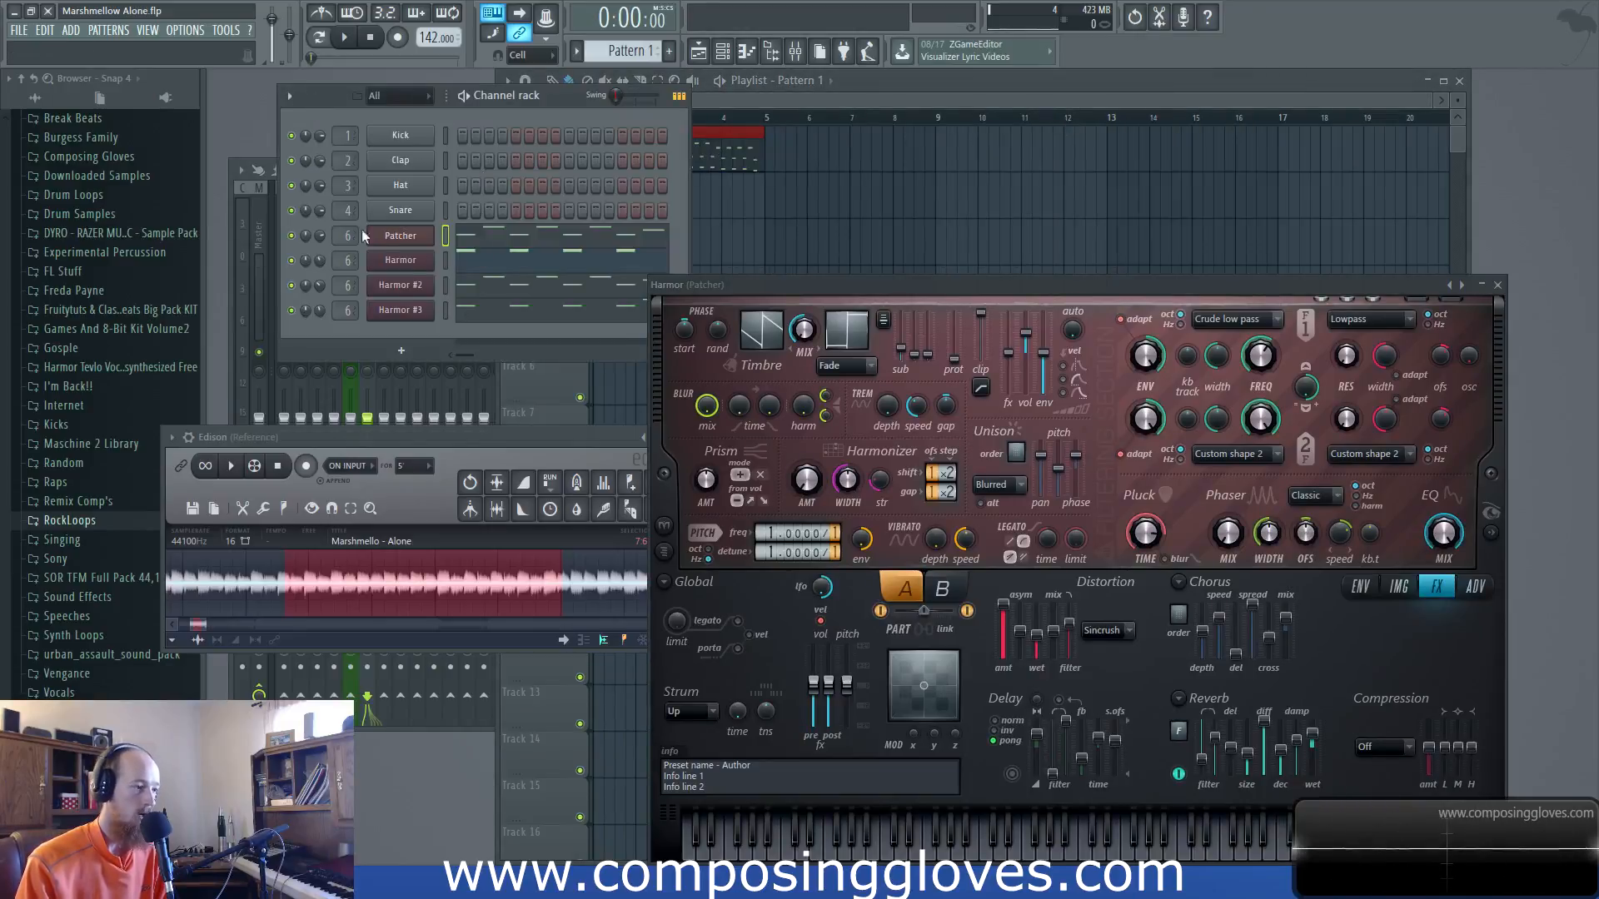
{"action": "left_click", "coordinate": [411, 288]}
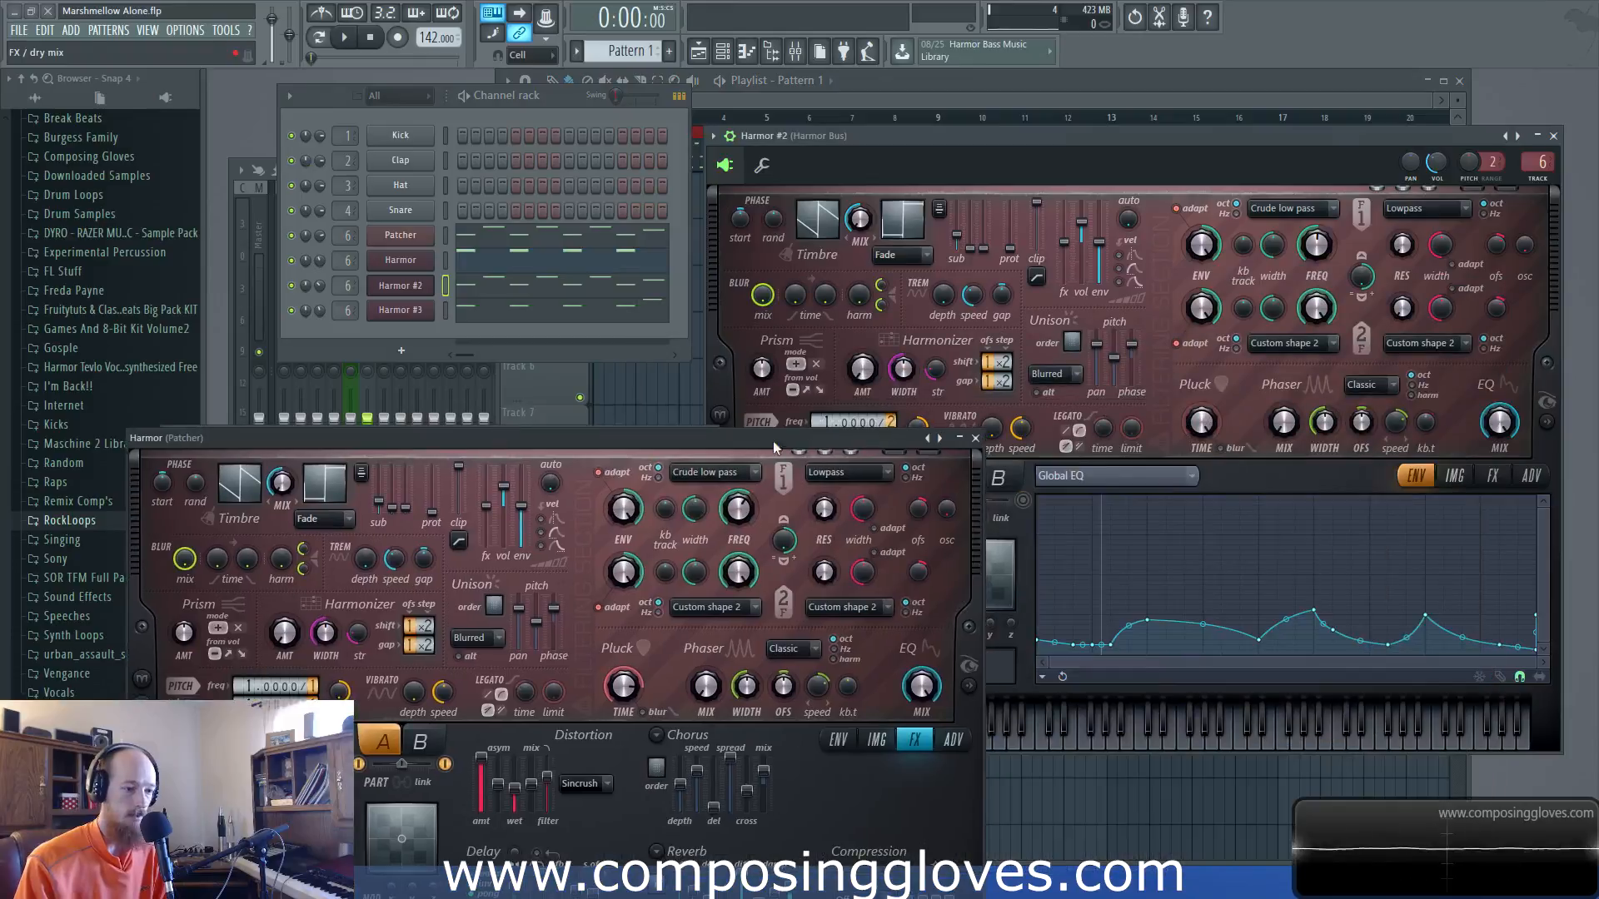
{"action": "left_click_drag", "start_coordinate": [1016, 285], "coordinate": [773, 441]}
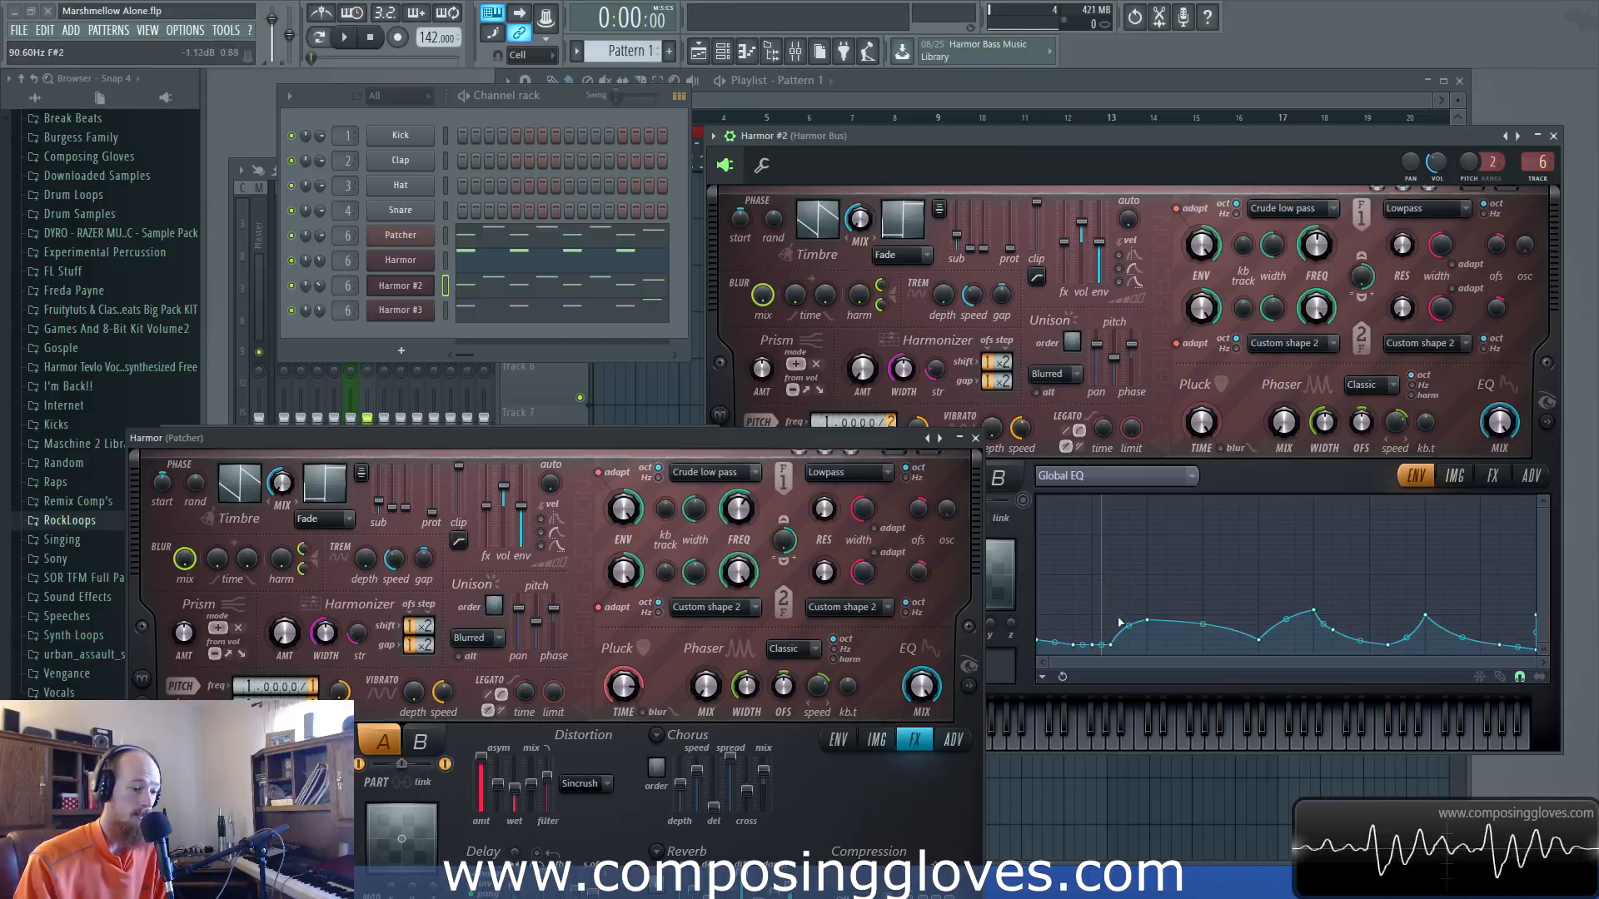
Place Patcher's Harmor window over Harmor #2 below the Pattern 1 clip, and bring the channel rack back to the front
{"action": "left_click_drag", "start_coordinate": [673, 437], "coordinate": [1066, 216]}
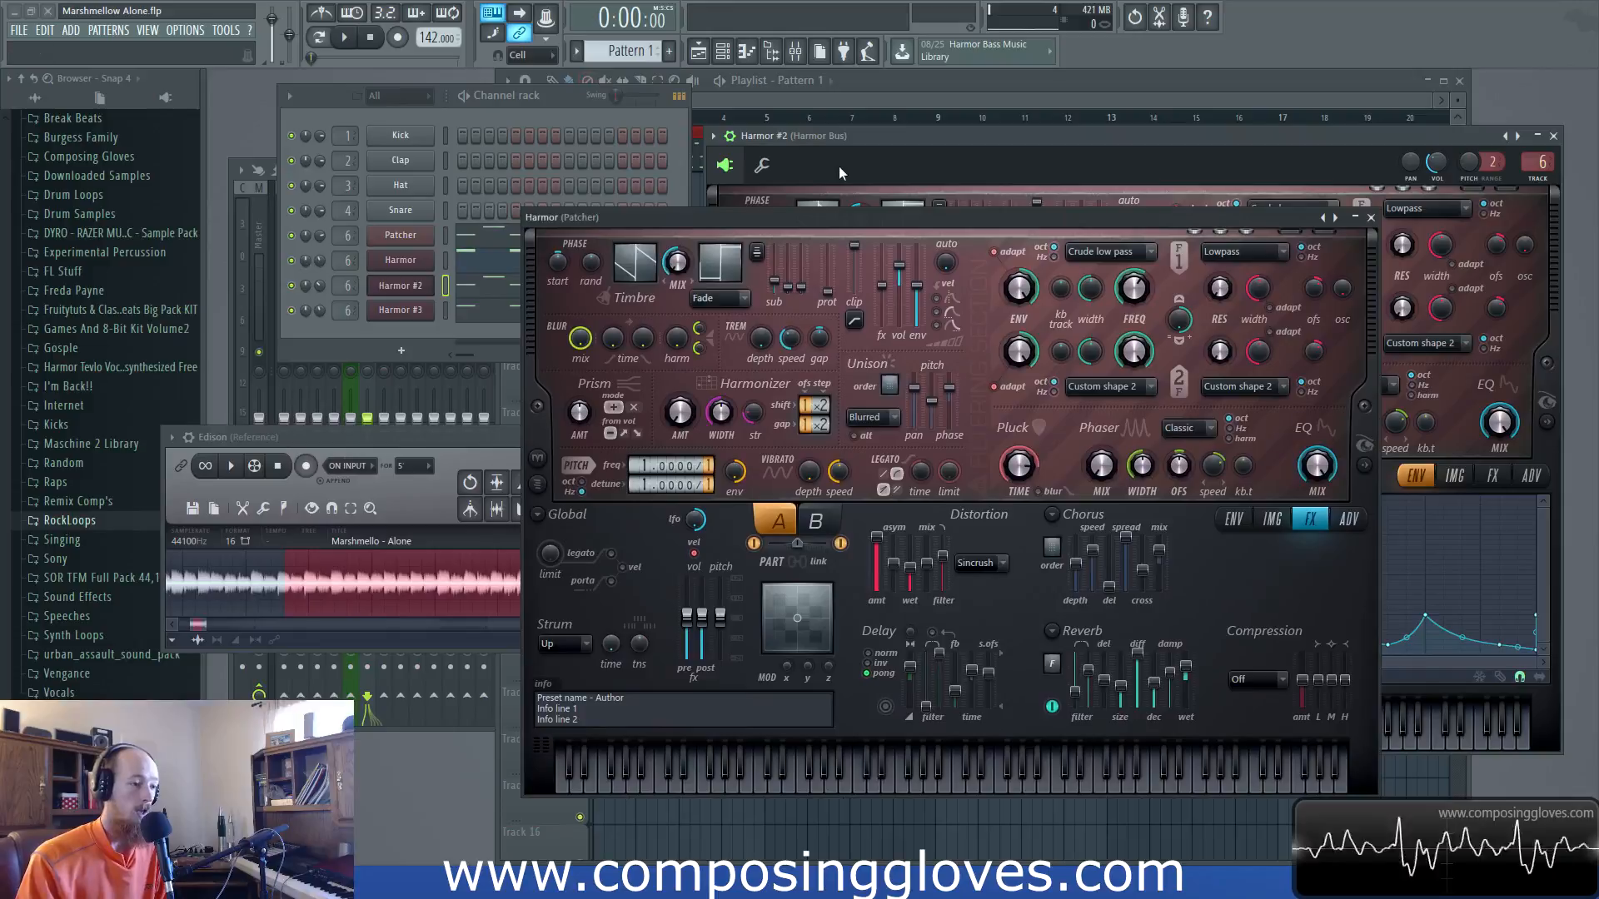
{"action": "left_click_drag", "start_coordinate": [896, 215], "coordinate": [902, 177]}
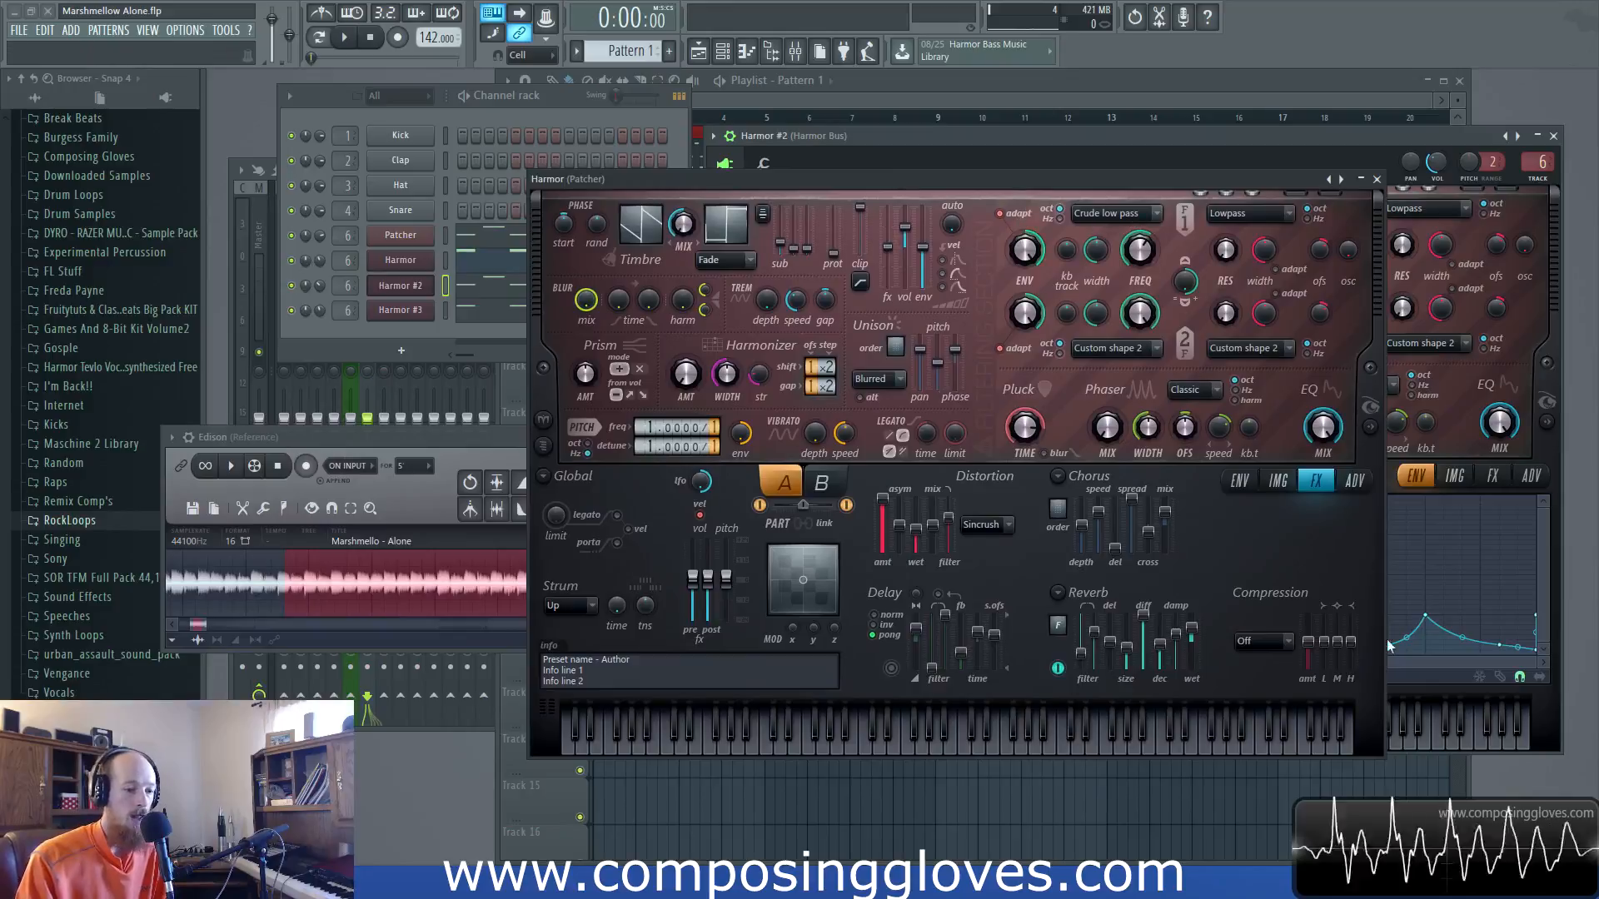
{"action": "left_click_drag", "start_coordinate": [1132, 177], "coordinate": [1140, 162]}
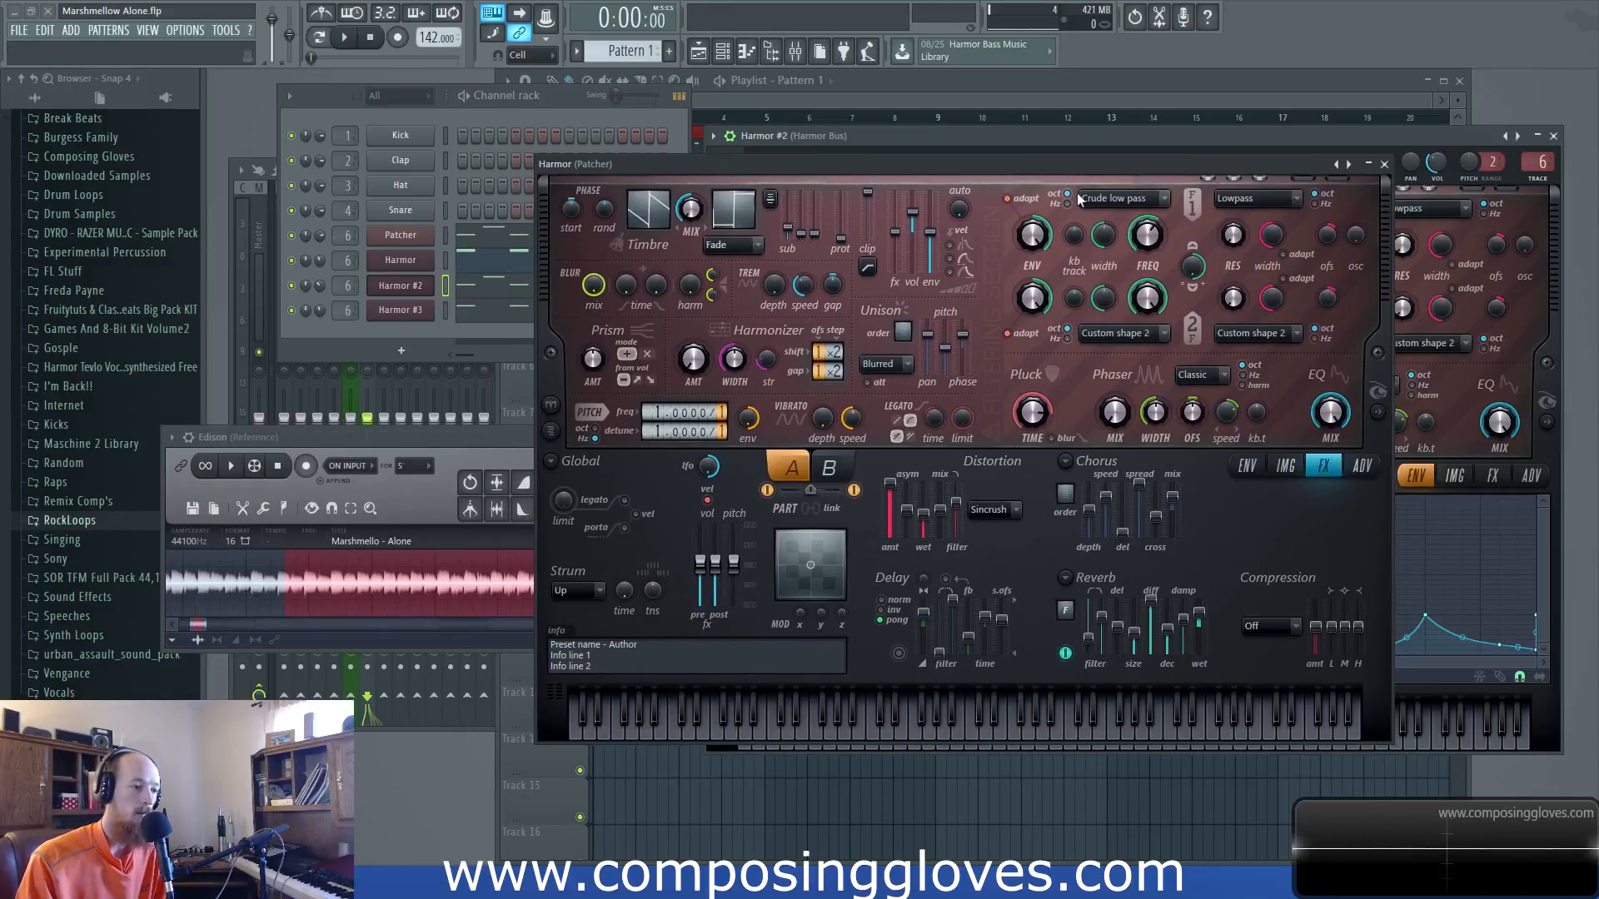
{"action": "left_click", "coordinate": [832, 93]}
{"action": "left_click_drag", "start_coordinate": [745, 166], "coordinate": [734, 287]}
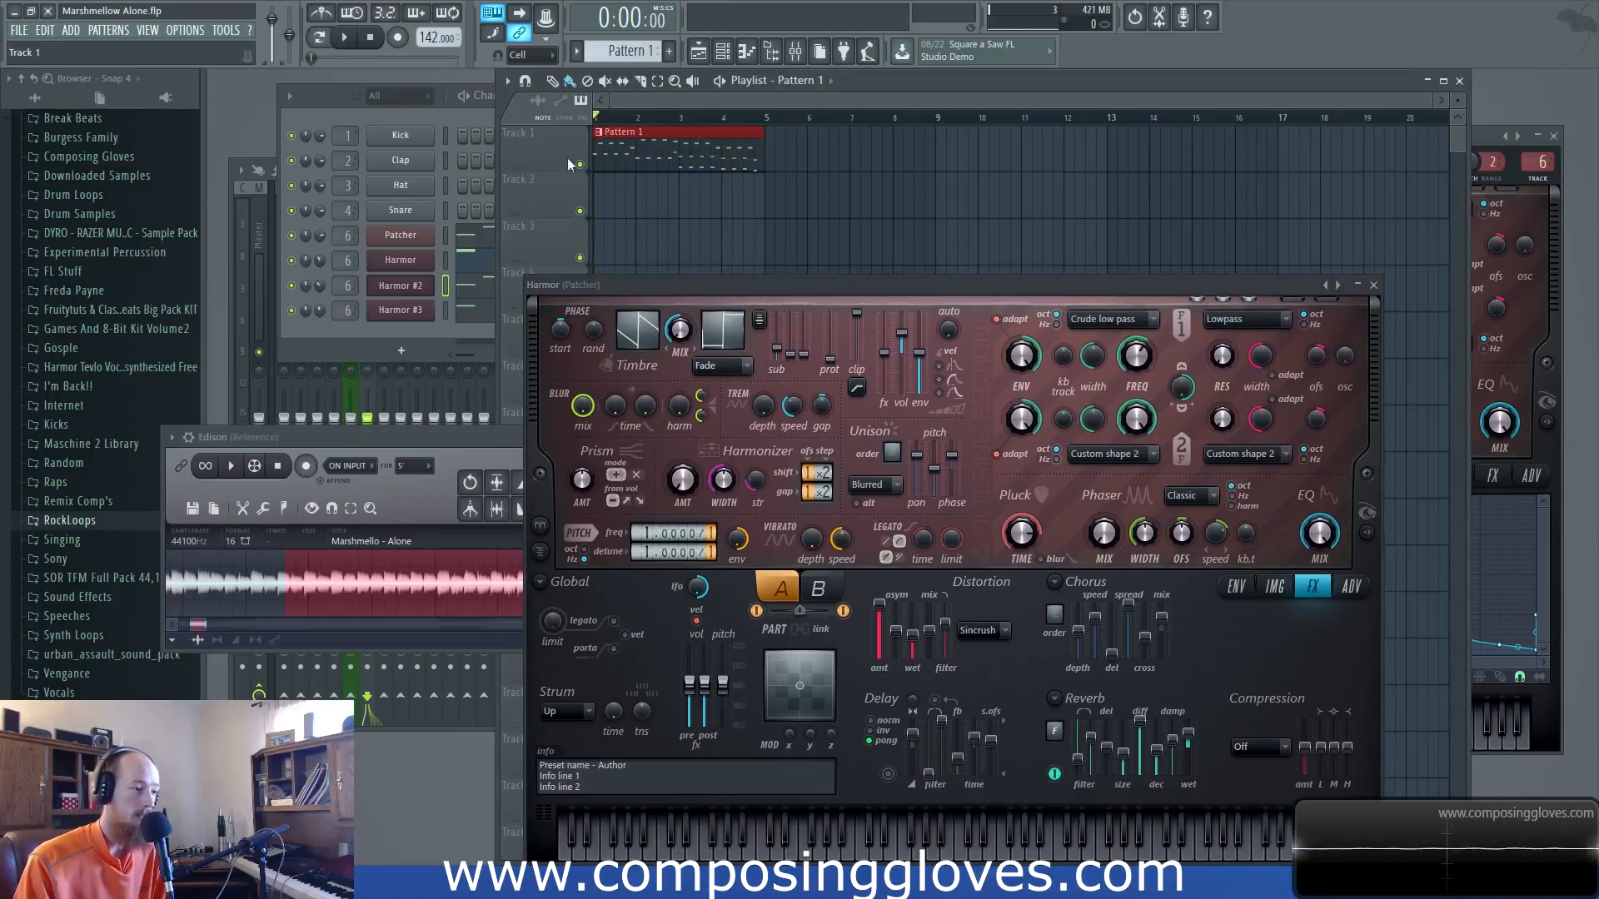
{"action": "left_click", "coordinate": [307, 338]}
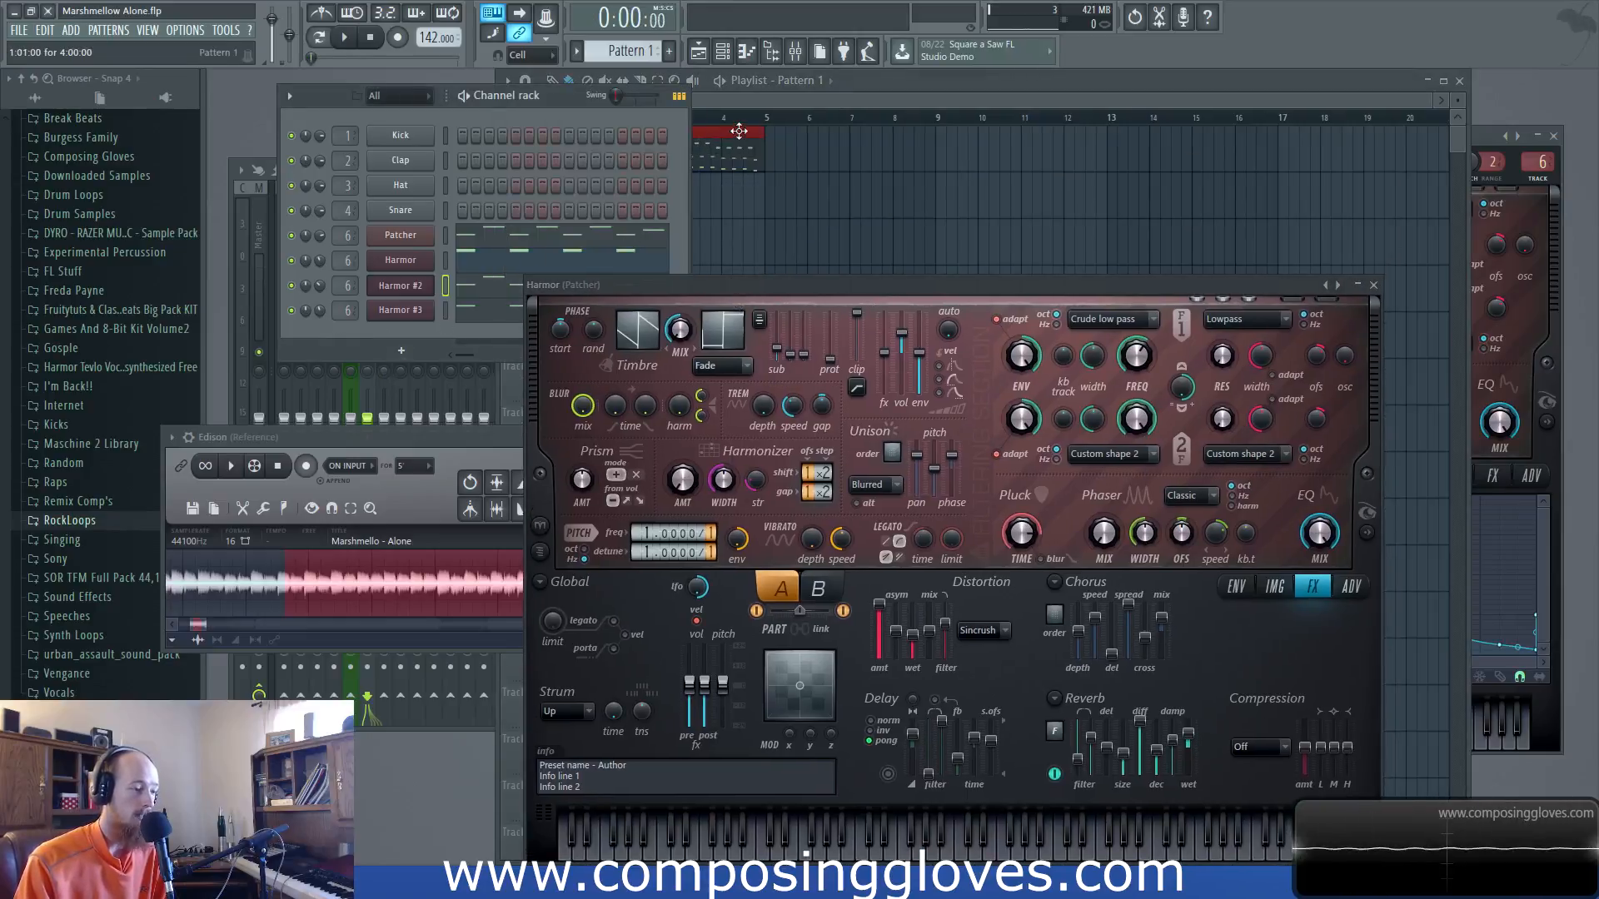
Examine the sub-harmonic placement options of the Harmor inside Patcher, and show the synth's harmonic visualization
{"action": "left_click", "coordinate": [401, 236]}
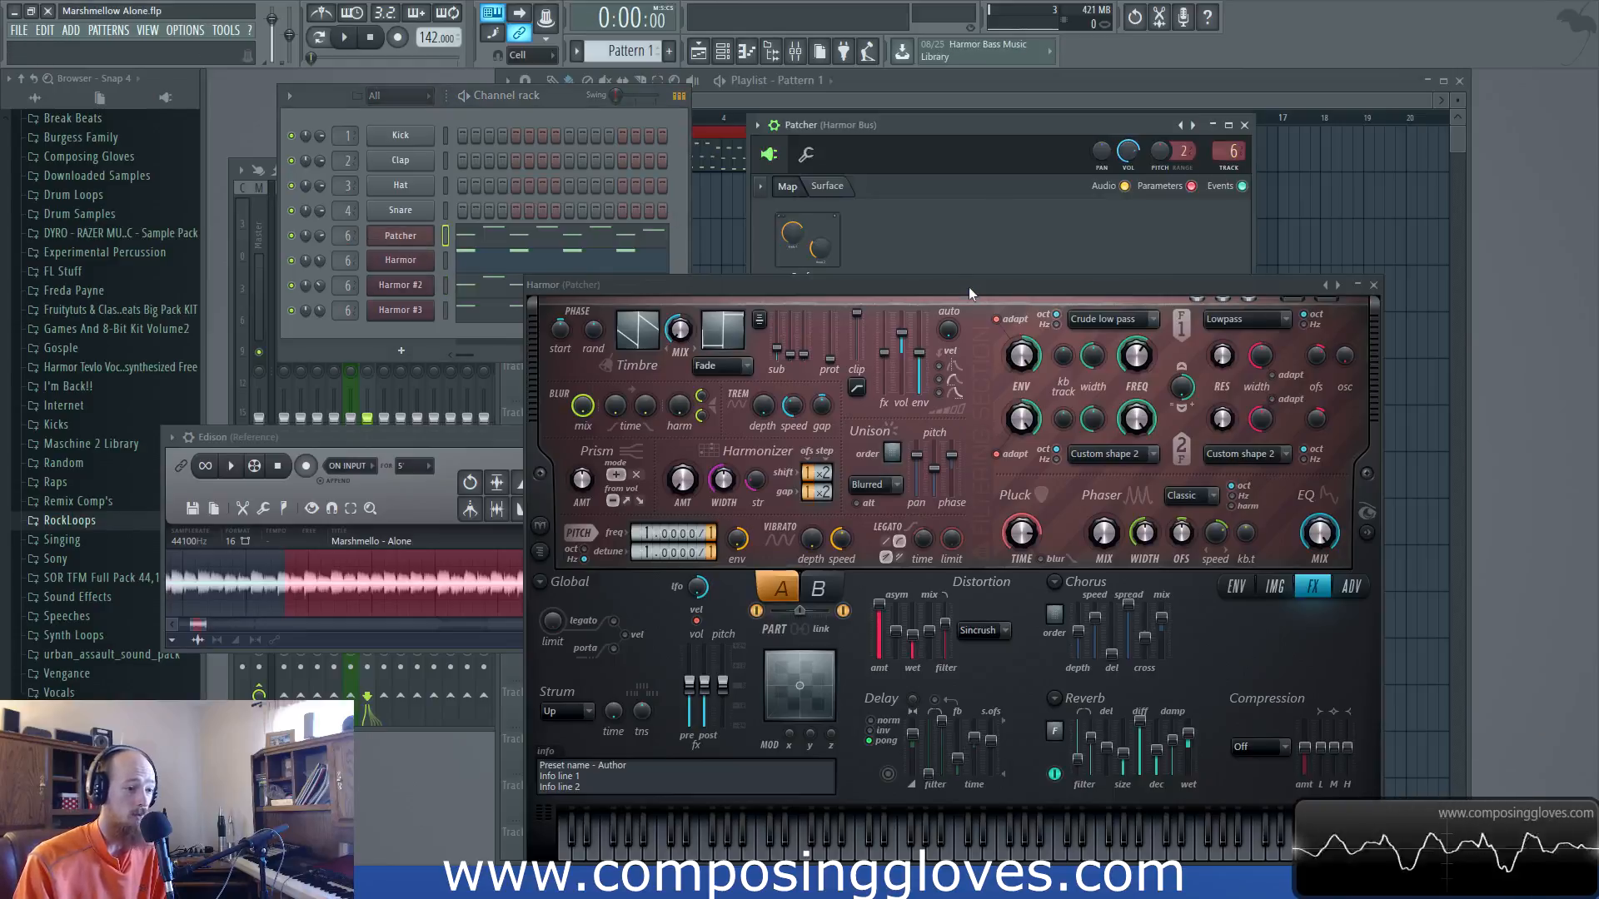
{"action": "left_click", "coordinate": [956, 385]}
{"action": "left_click_drag", "start_coordinate": [1017, 442], "coordinate": [758, 141]}
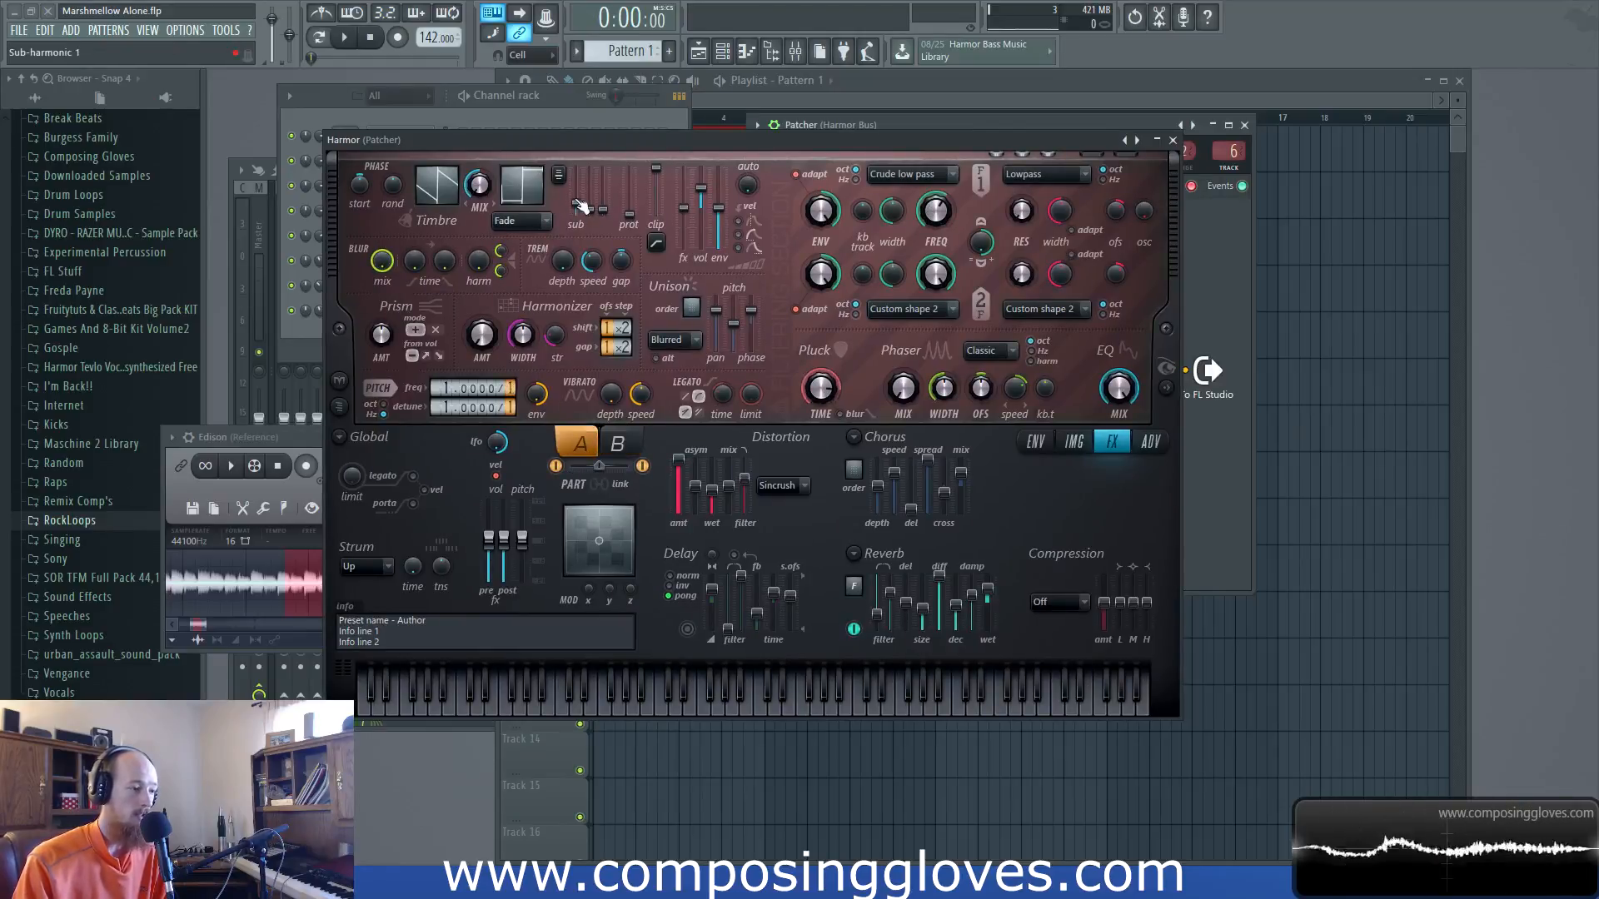
{"action": "left_click", "coordinate": [561, 178]}
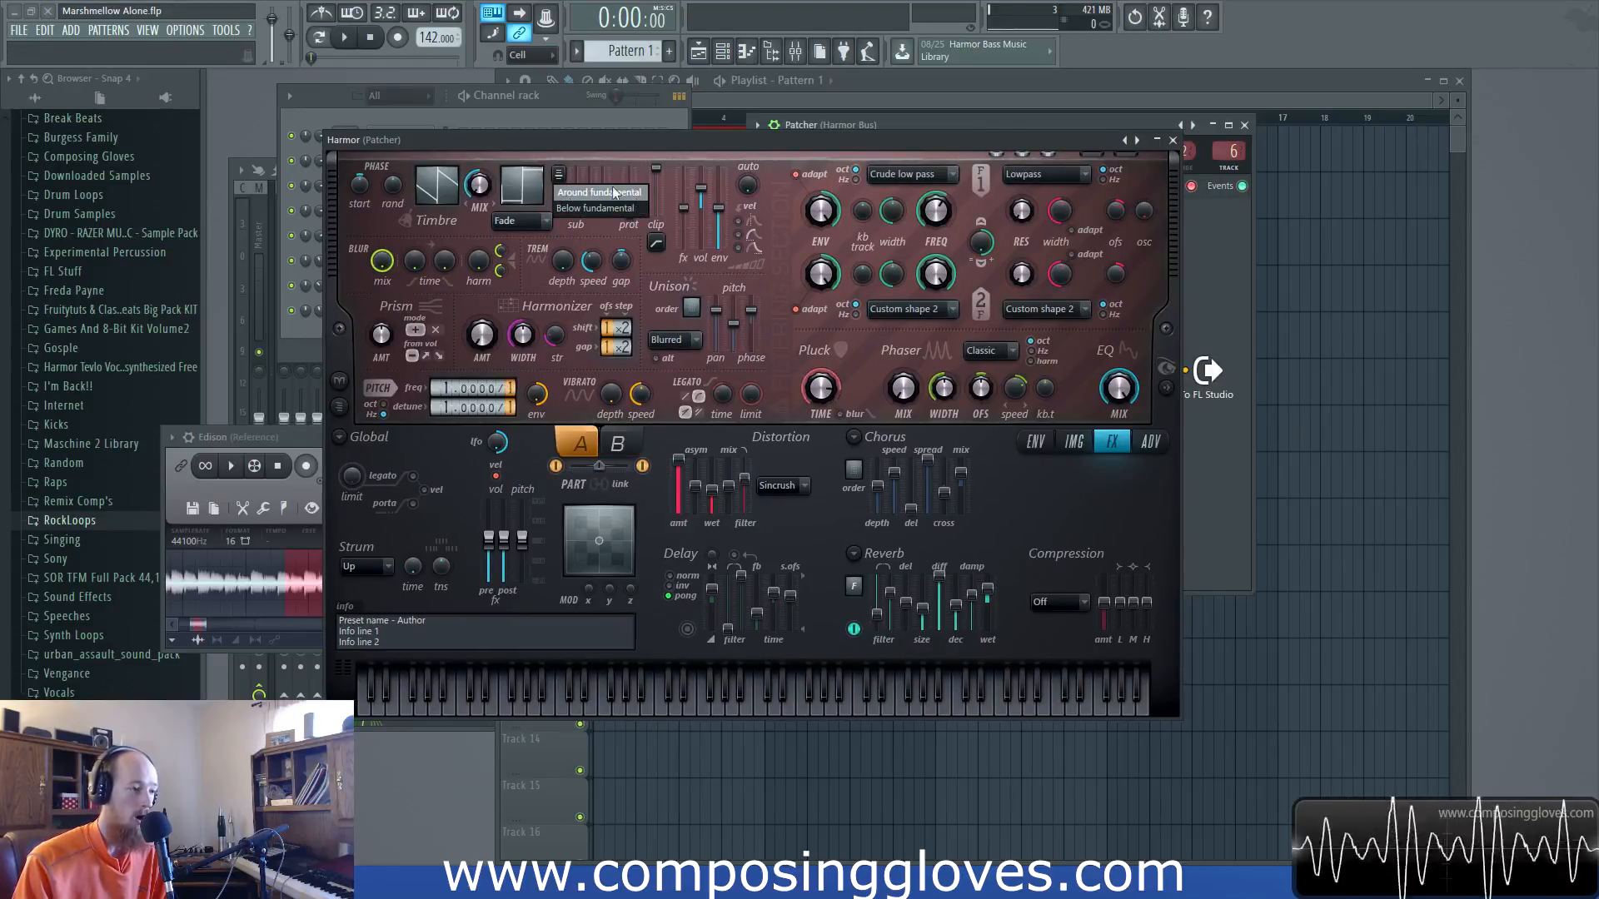
{"action": "left_click", "coordinate": [1166, 367]}
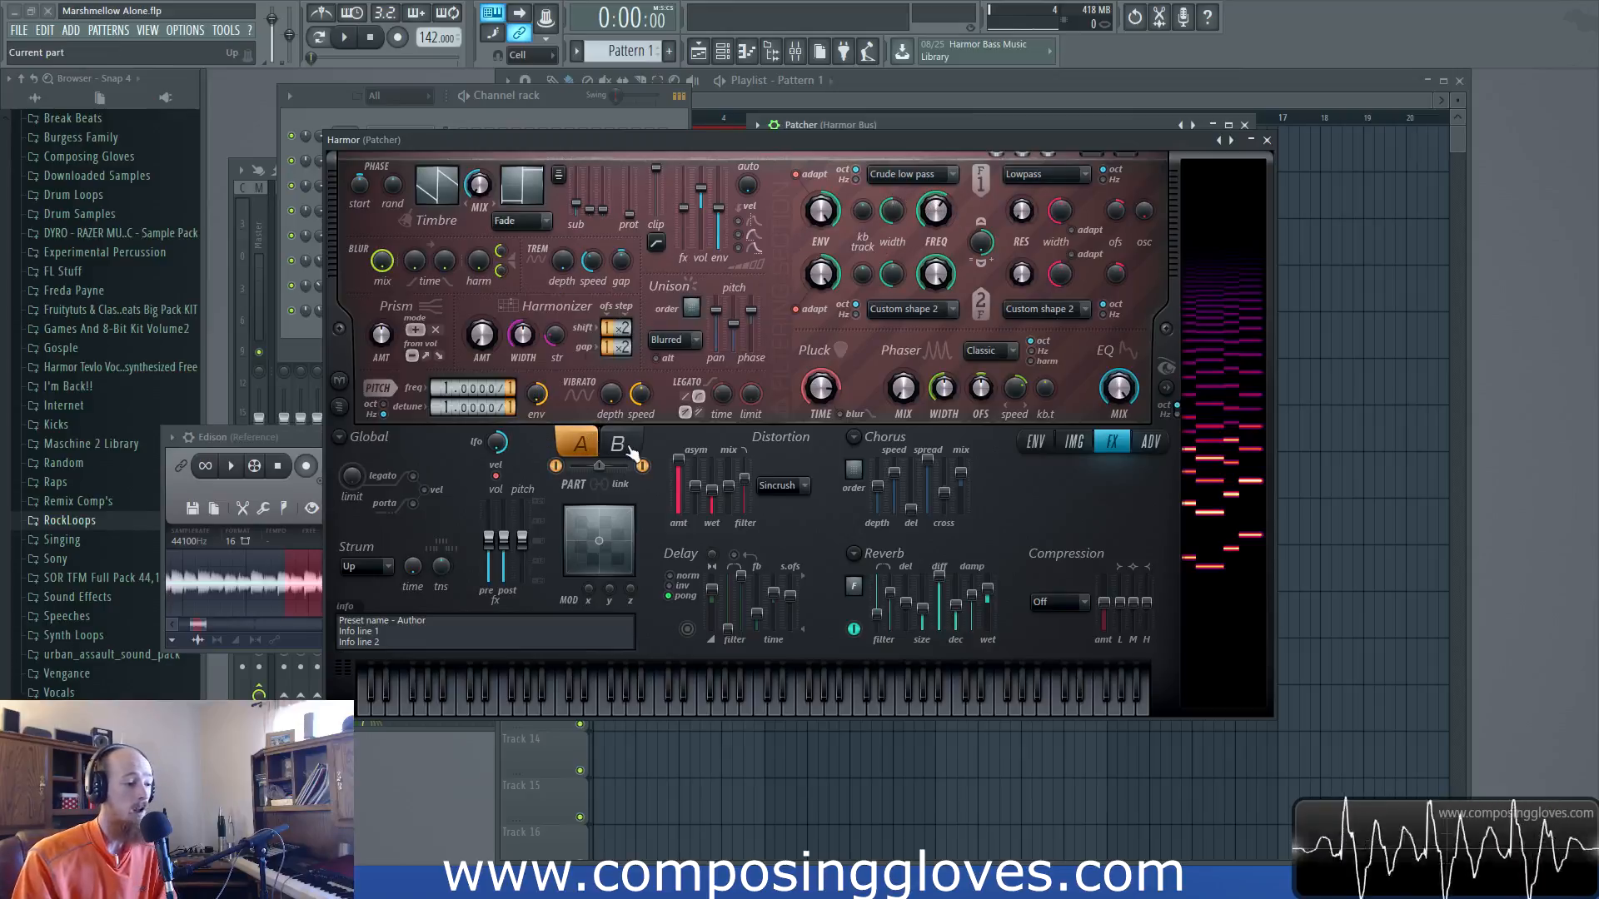
Open the Patcher notes of Pattern 1 in the piano roll, with the Harmor window moved below them
{"action": "left_click", "coordinate": [293, 436]}
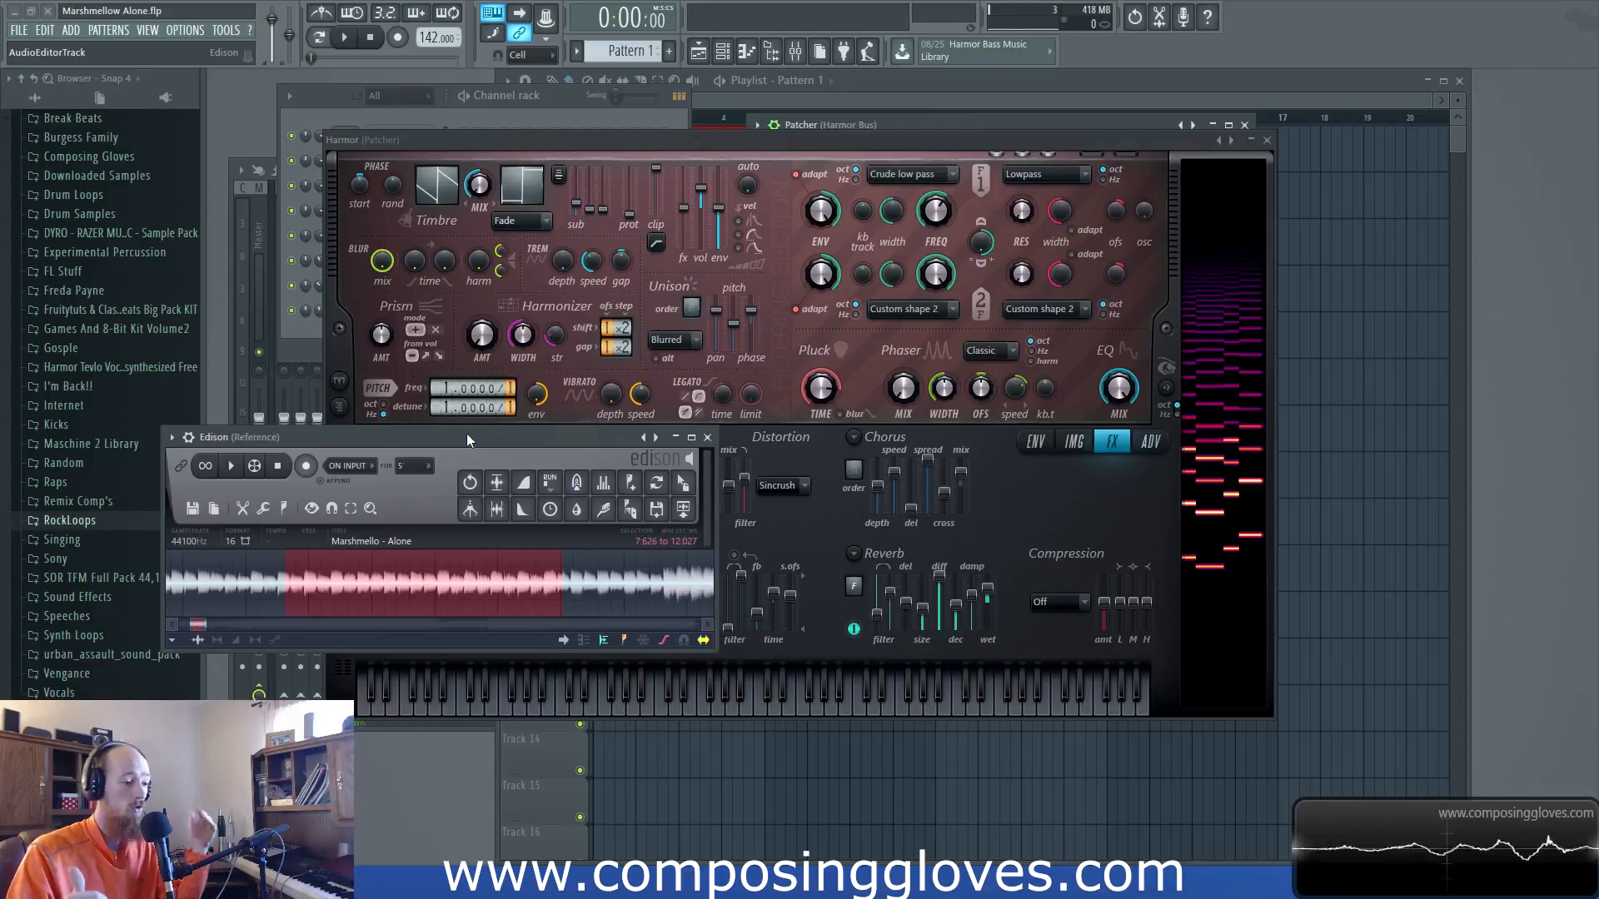
{"action": "left_click", "coordinate": [883, 98]}
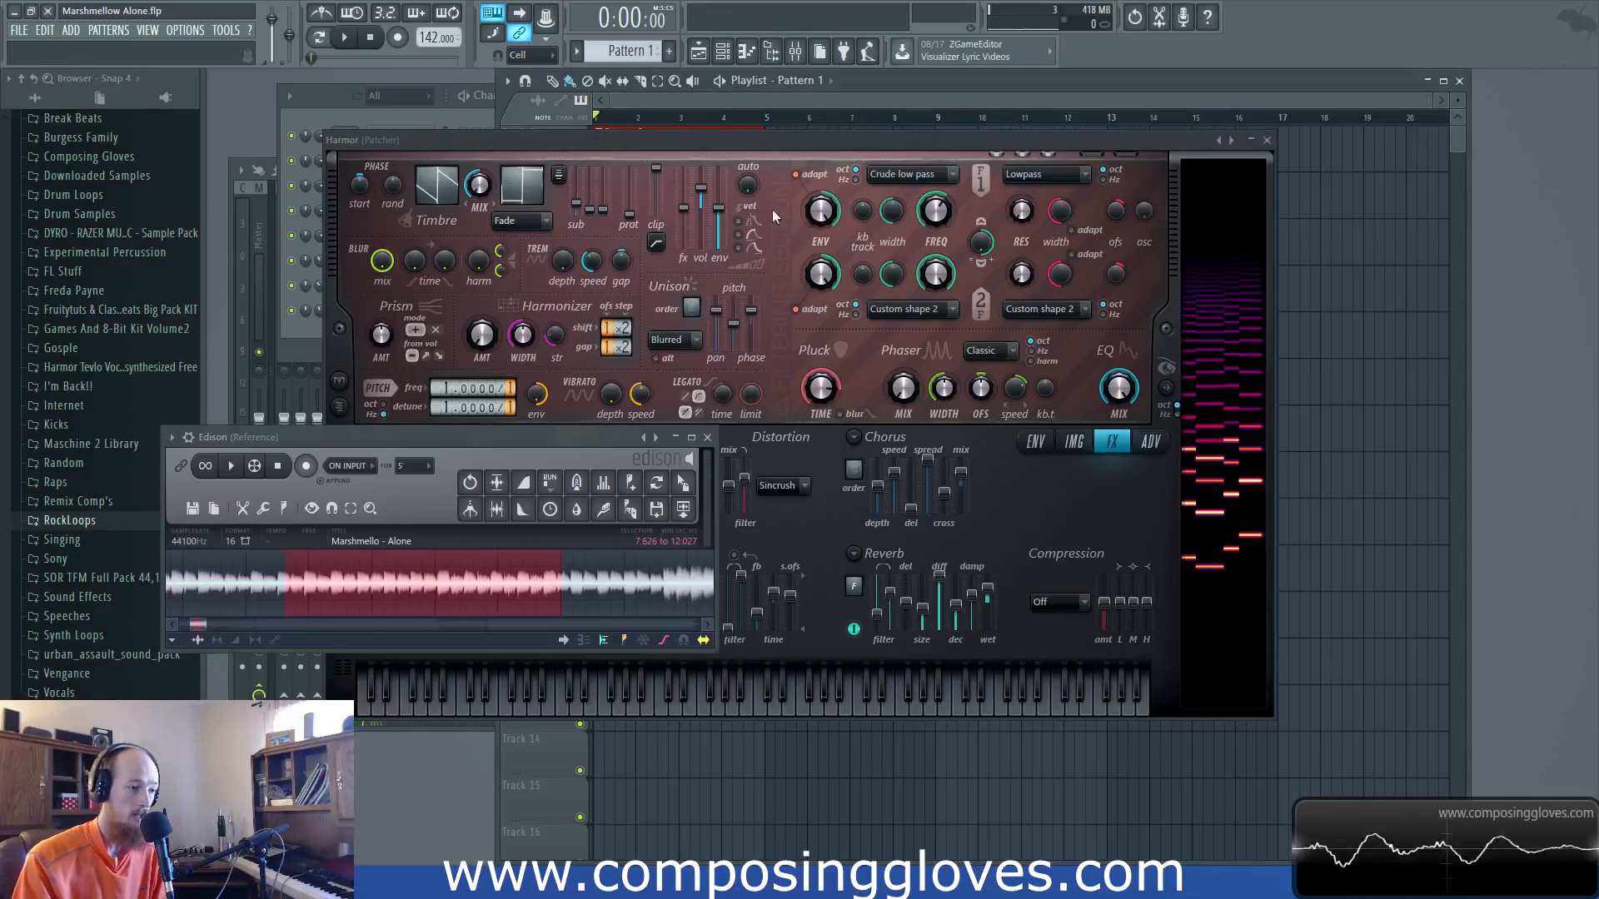
{"action": "left_click_drag", "start_coordinate": [872, 142], "coordinate": [1047, 462]}
{"action": "double_click", "coordinate": [699, 137]}
{"action": "scroll", "coordinate": [623, 285], "scroll_direction": "up", "scroll_amount": 3}
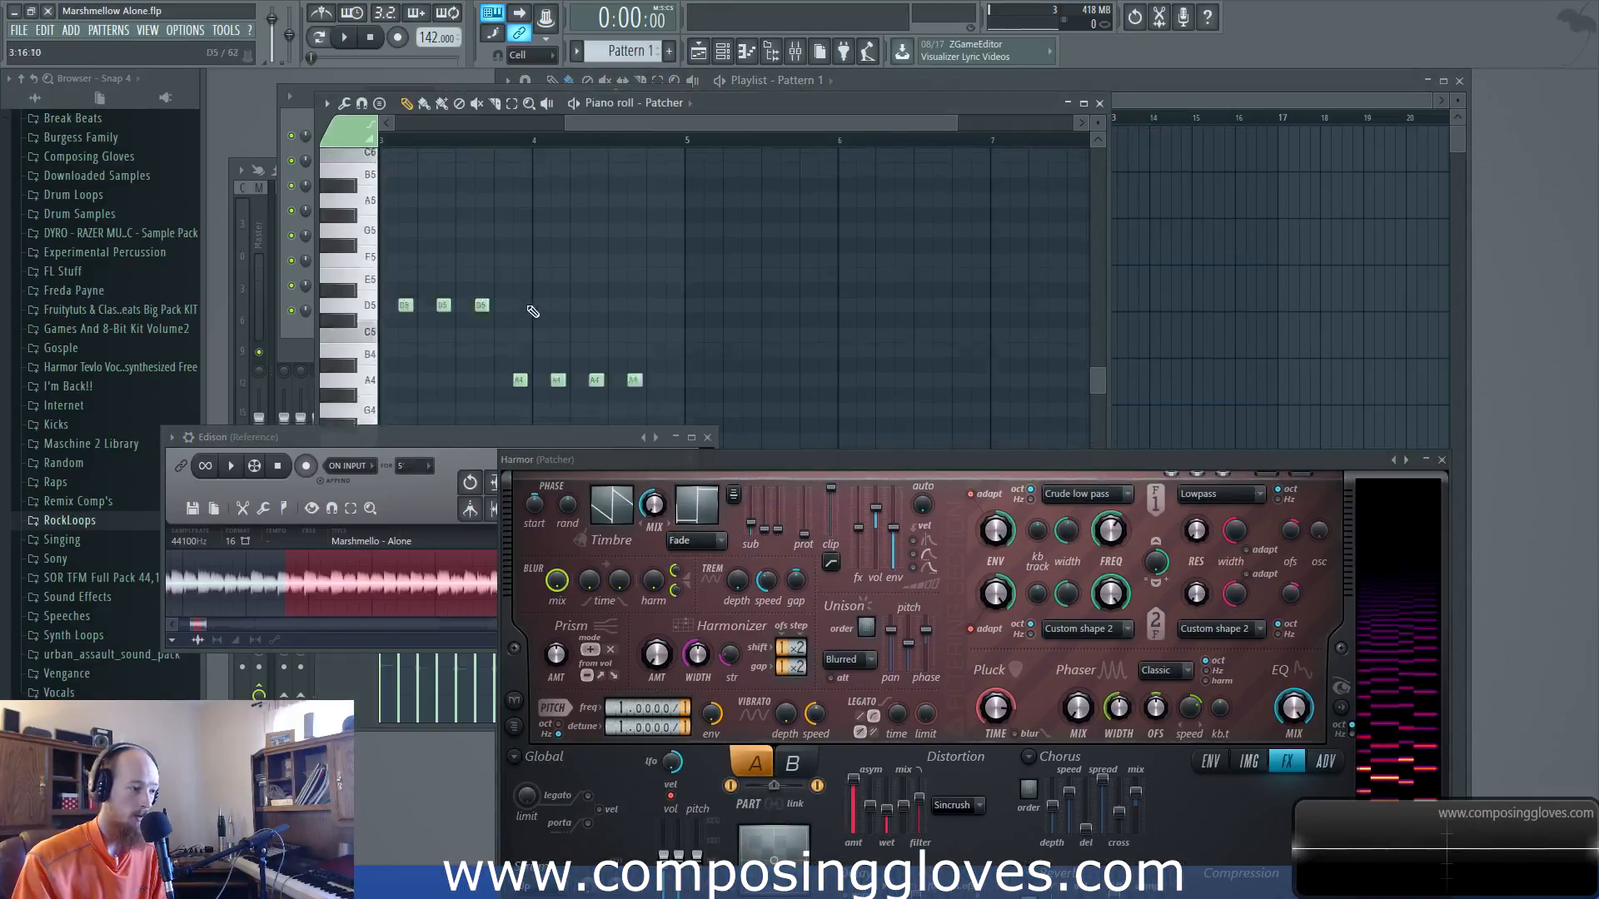
Select the A4 note at the end of bar 1 in the Patcher notes and audition the pattern
{"action": "scroll", "coordinate": [625, 285], "scroll_direction": "down", "scroll_amount": 4}
{"action": "scroll", "coordinate": [485, 275], "scroll_direction": "up", "scroll_amount": 3}
{"action": "left_click_drag", "start_coordinate": [527, 279], "coordinate": [617, 362]}
{"action": "key", "text": "space"}
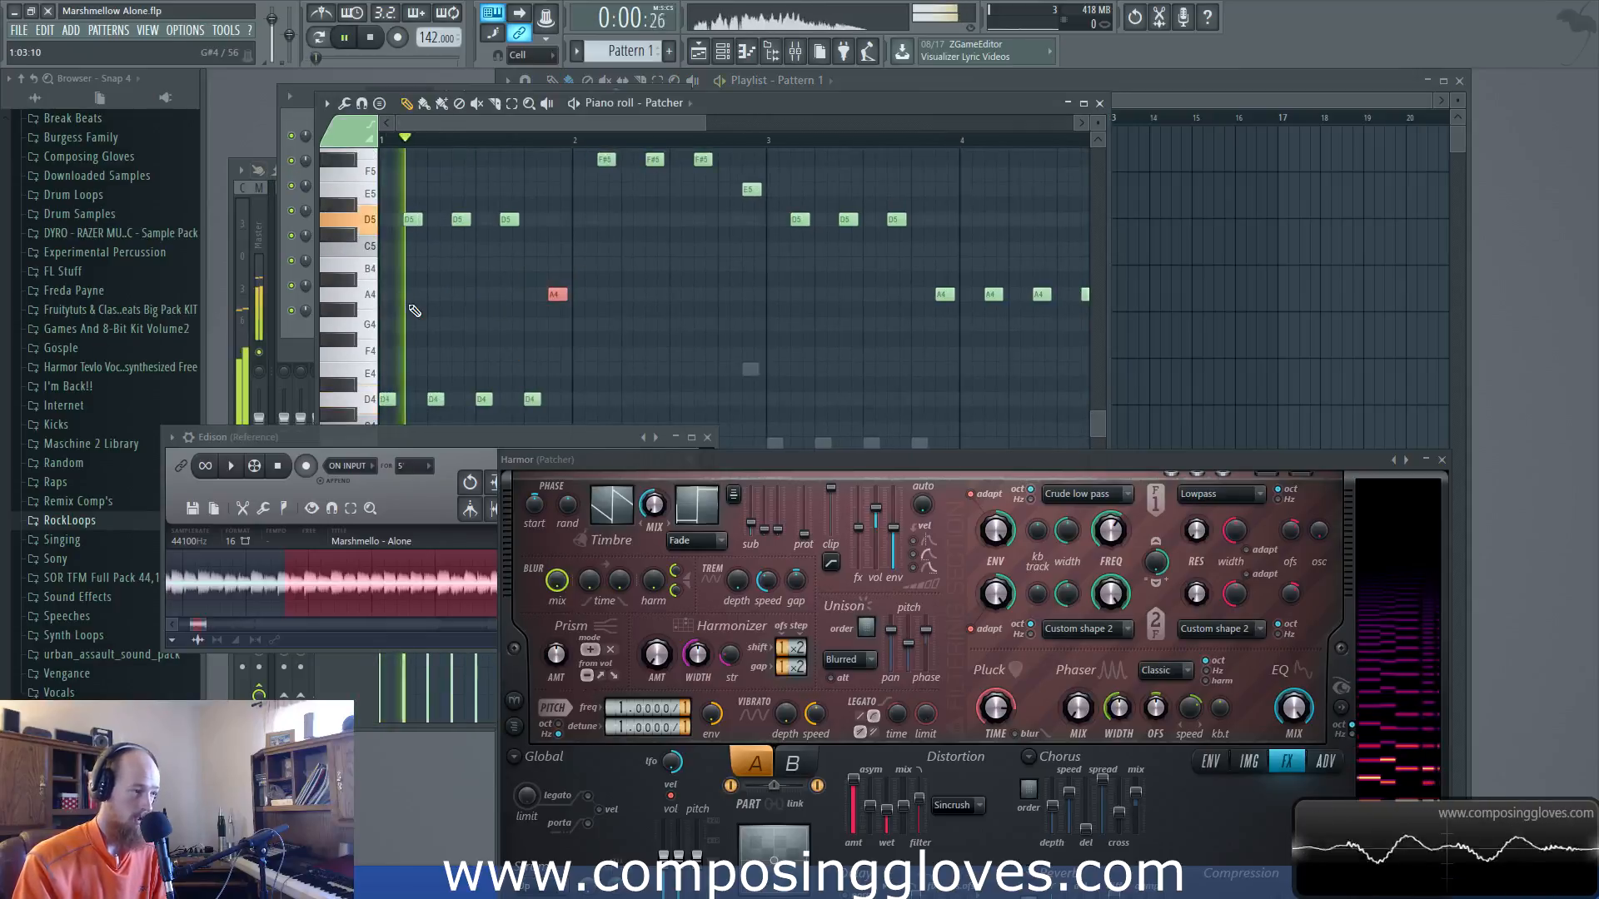
{"action": "key", "text": "space"}
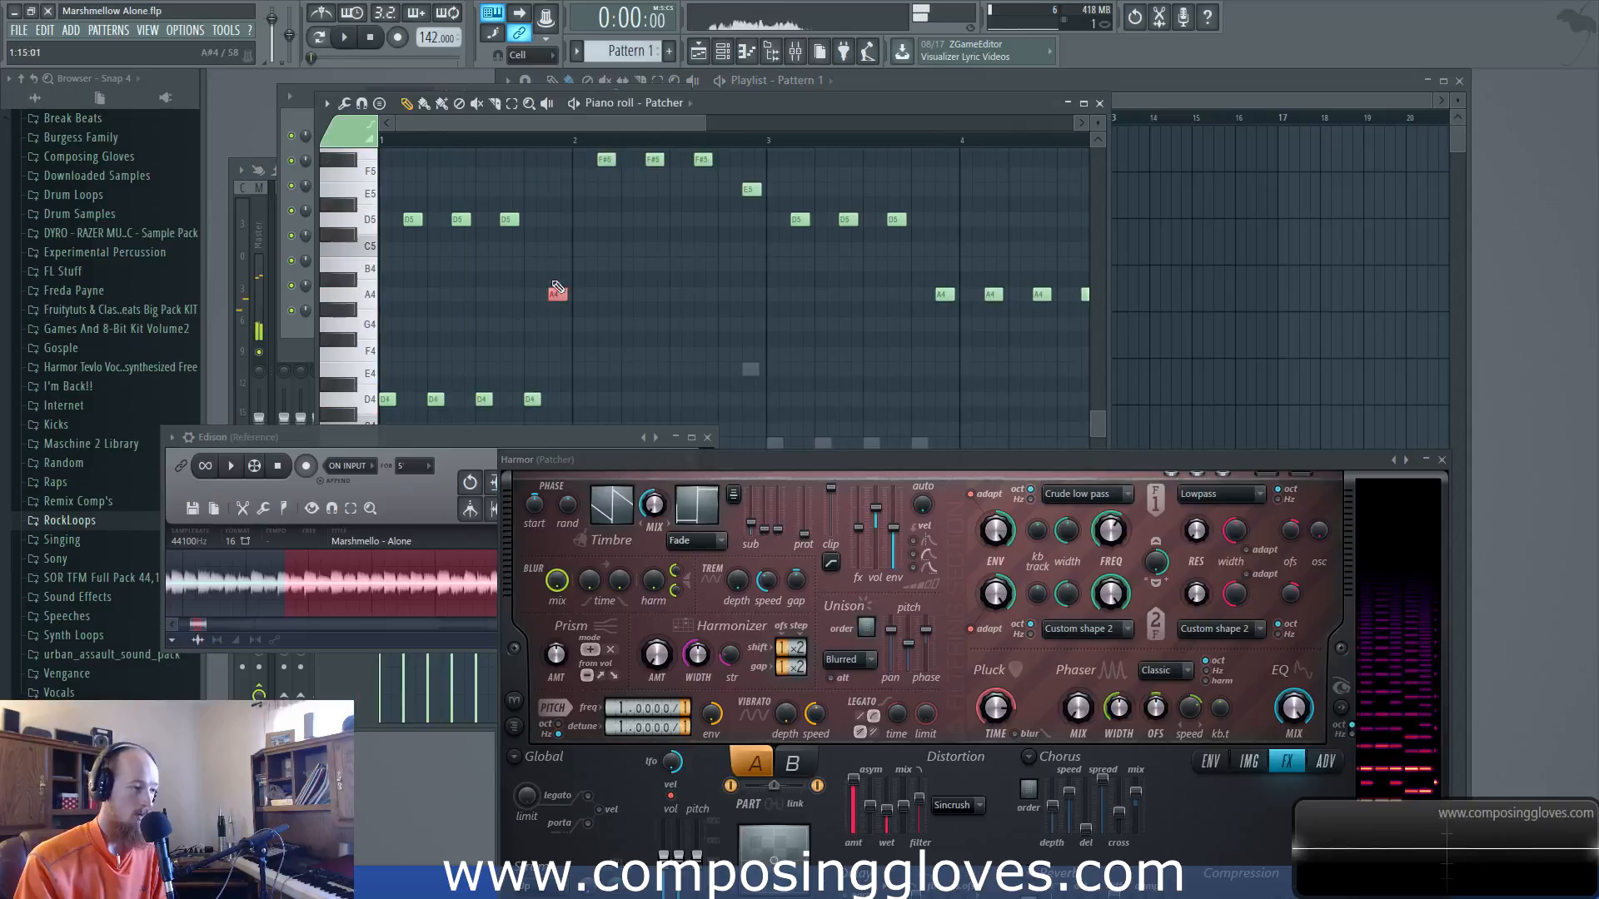
Reopen the Patcher notes from the Pattern 1 clip and view the low B2 and A2 notes in bars 3 and 4
{"action": "key", "text": "F6"}
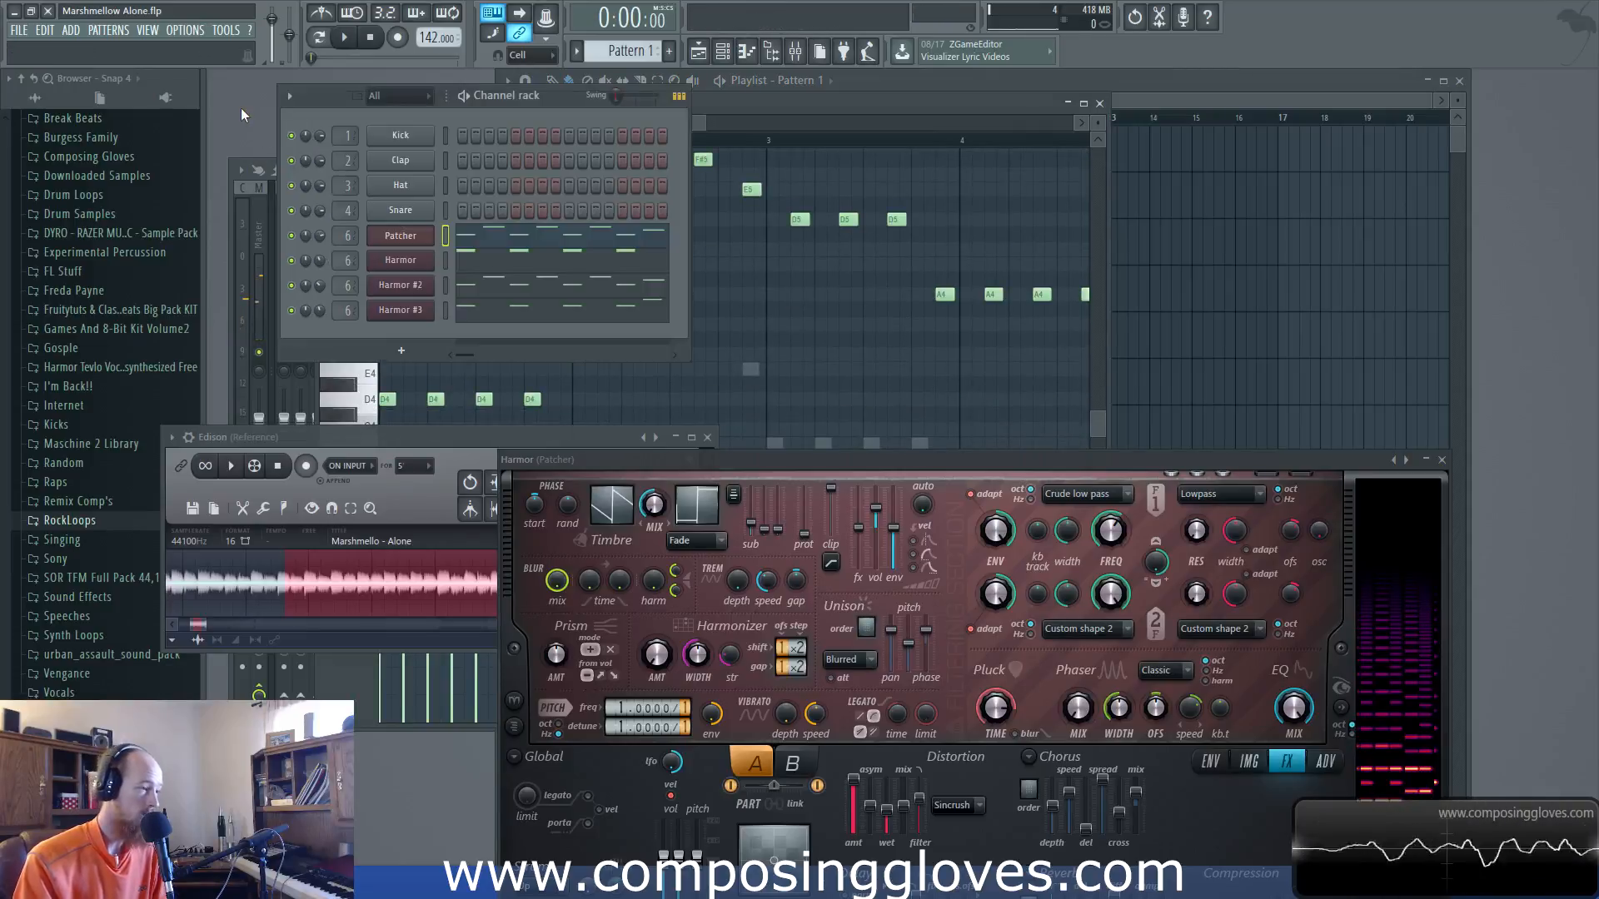
{"action": "left_click", "coordinate": [795, 52]}
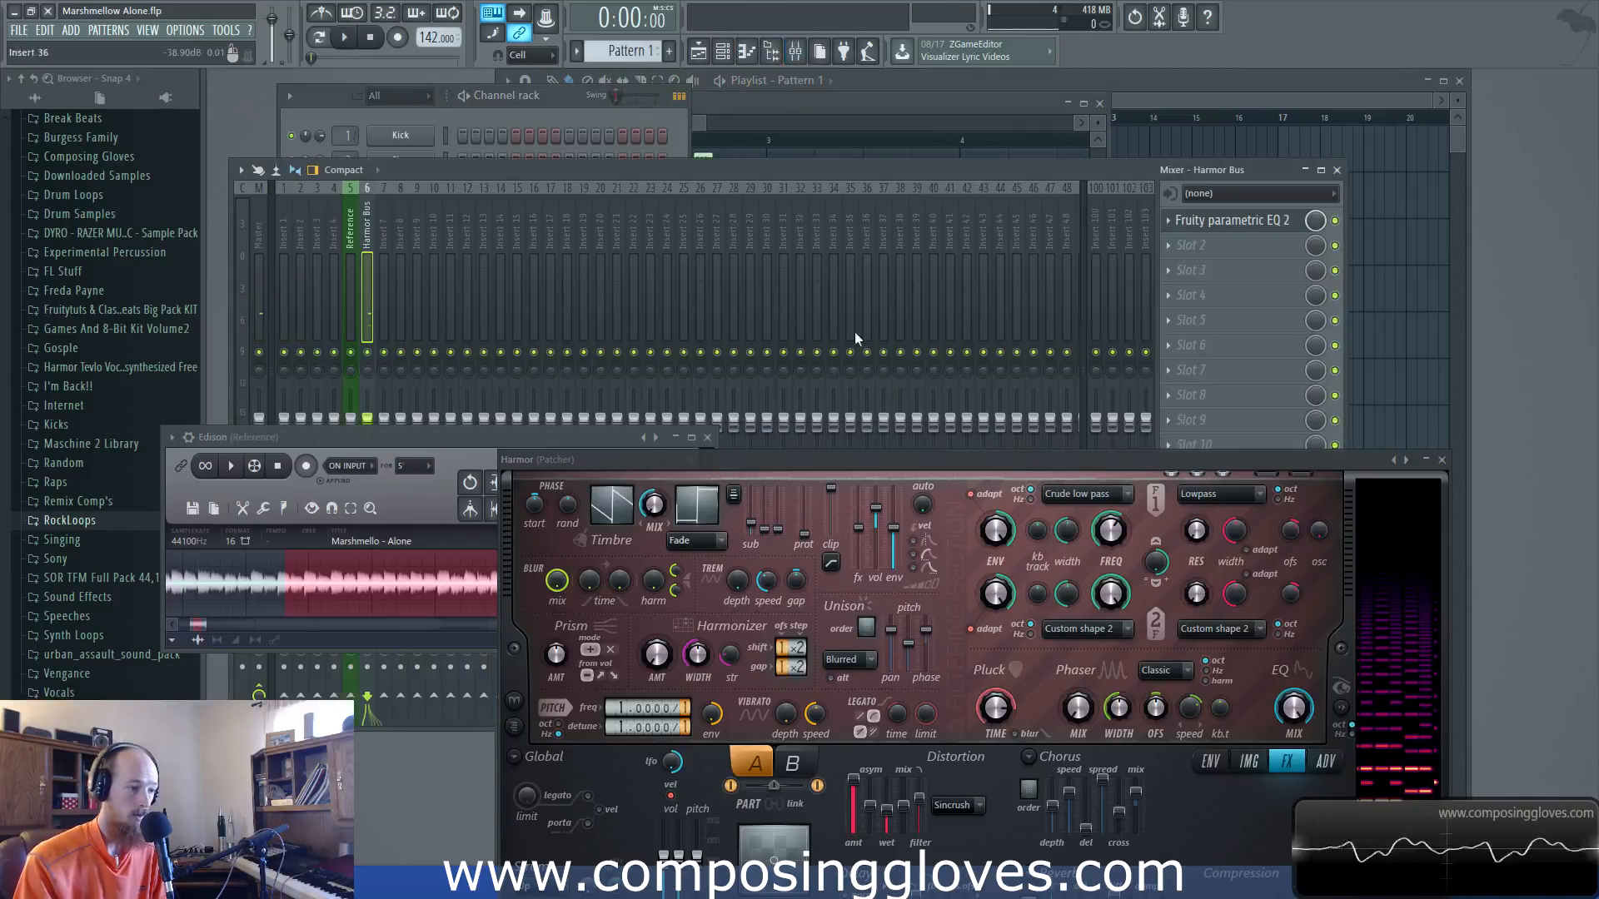
{"action": "left_click", "coordinate": [788, 81]}
{"action": "left_click", "coordinate": [718, 162]}
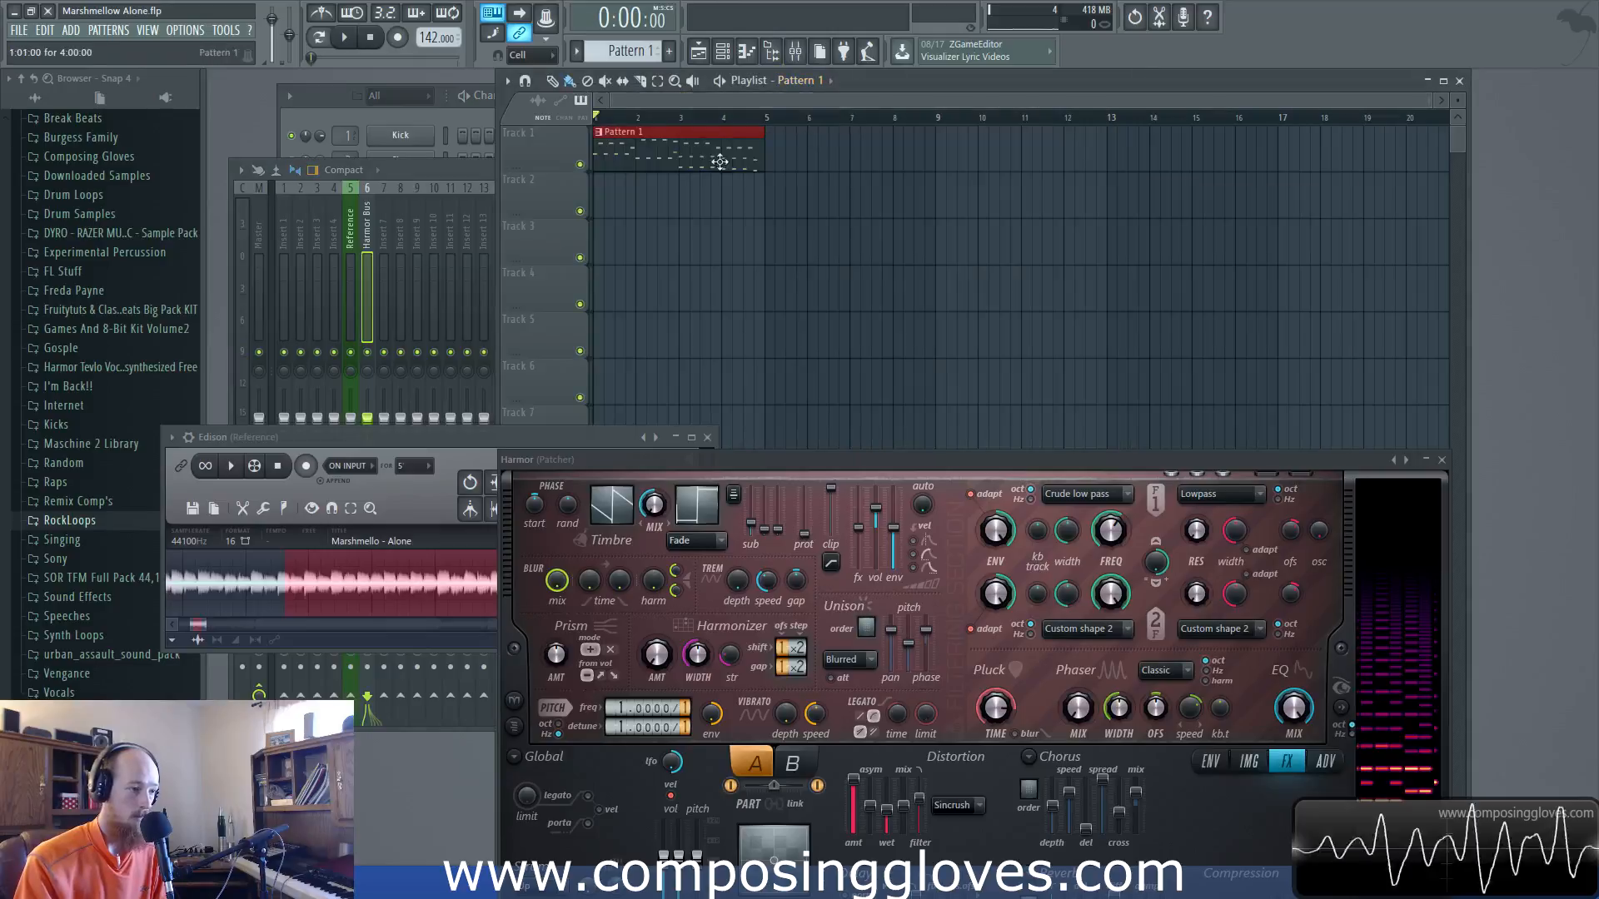
{"action": "double_click", "coordinate": [718, 162]}
{"action": "left_click_drag", "start_coordinate": [497, 285], "coordinate": [1415, 269]}
{"action": "left_click_drag", "start_coordinate": [540, 269], "coordinate": [592, 302]}
{"action": "scroll", "coordinate": [594, 337], "scroll_direction": "down", "scroll_amount": 6}
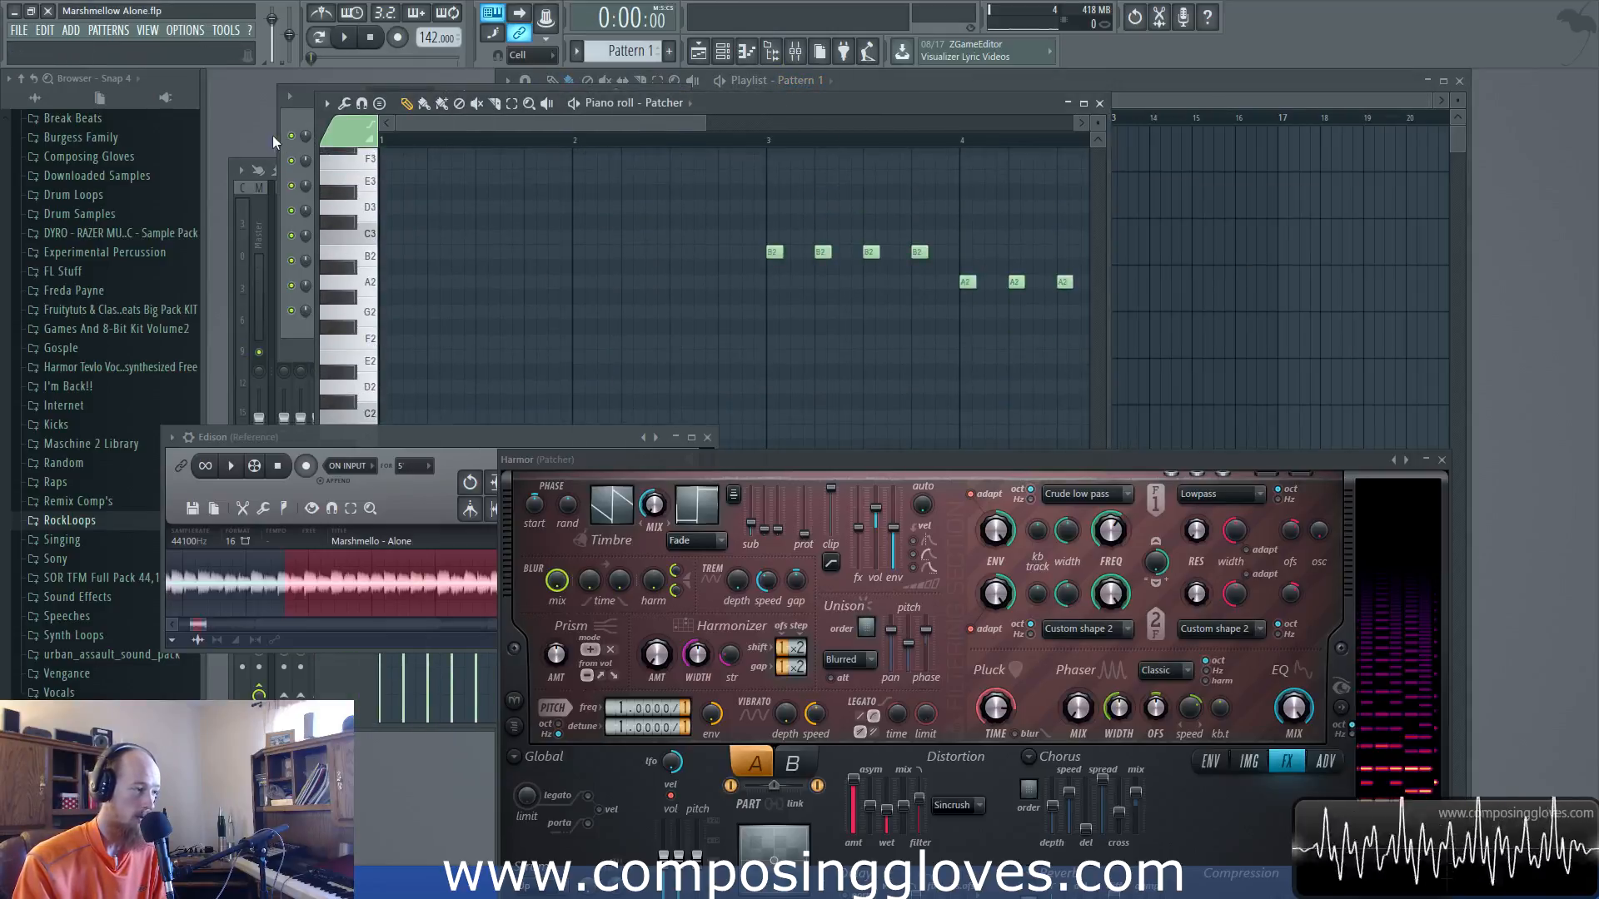
Open Harmor #3 and set its channel volume to 57% while auditioning the pattern
{"action": "left_click", "coordinate": [289, 97]}
{"action": "left_click", "coordinate": [318, 98]}
{"action": "left_click", "coordinate": [400, 311]}
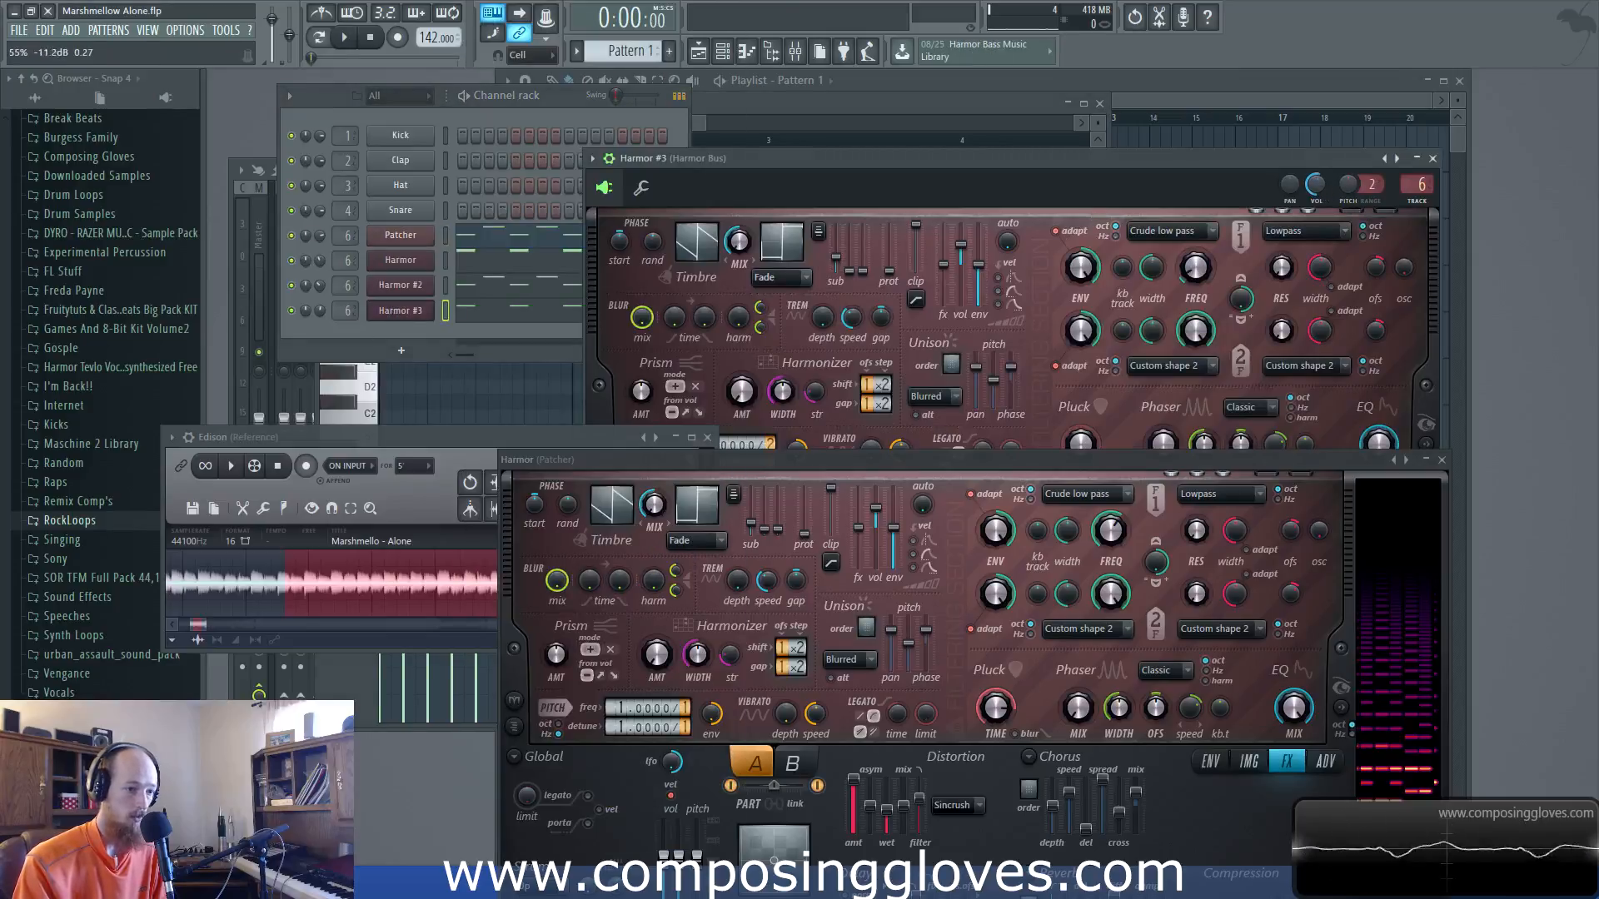
{"action": "key", "text": "space"}
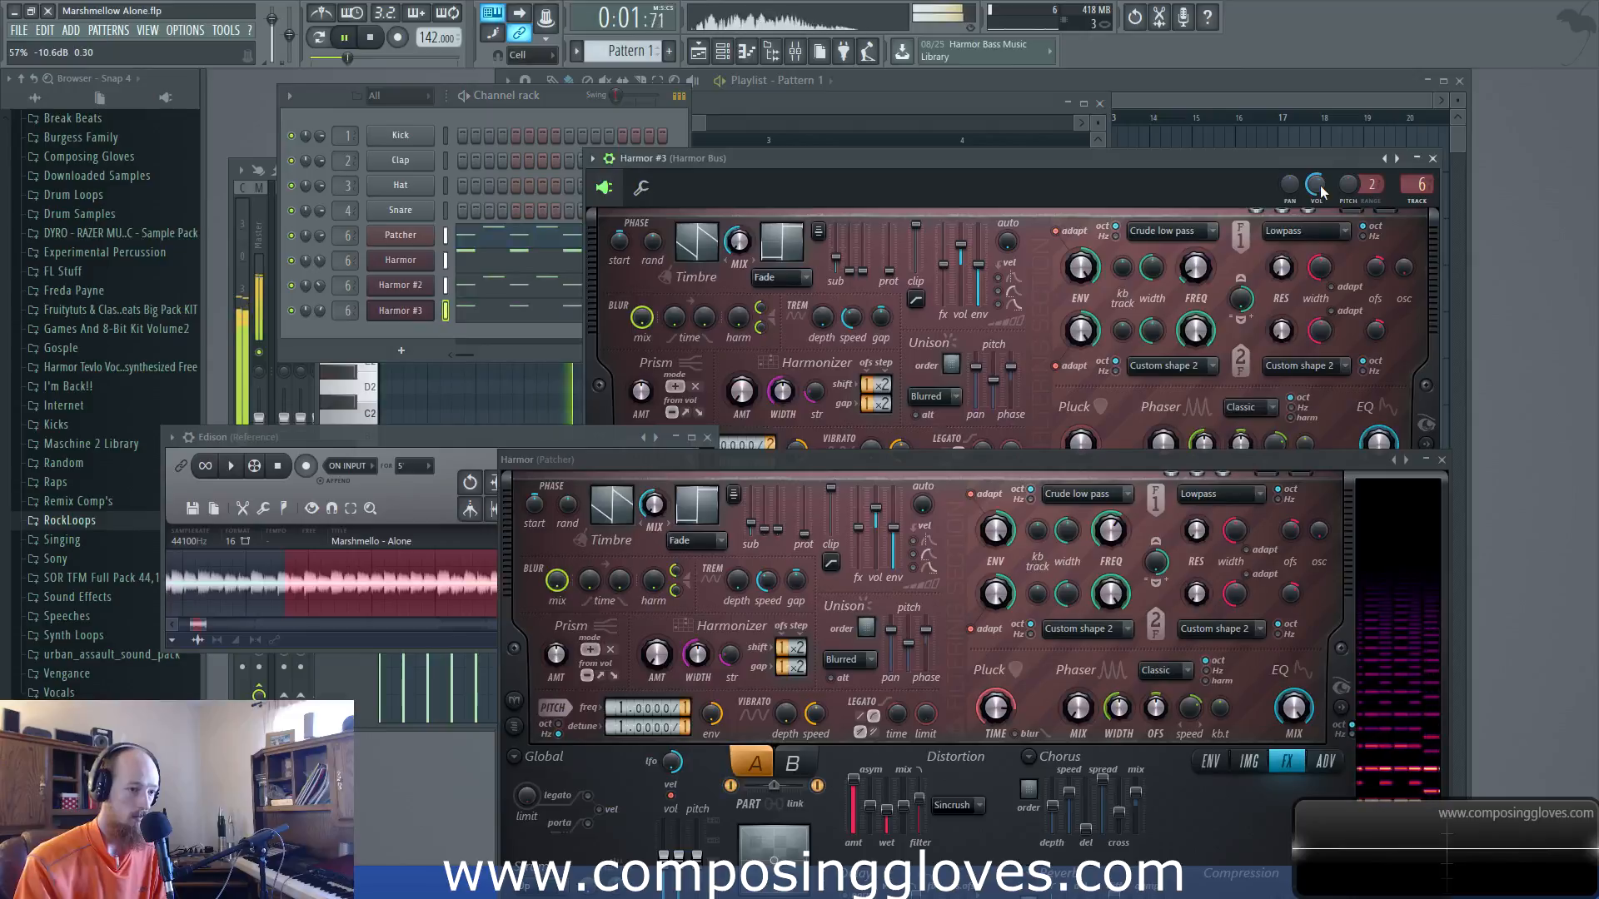
{"action": "key", "text": "space"}
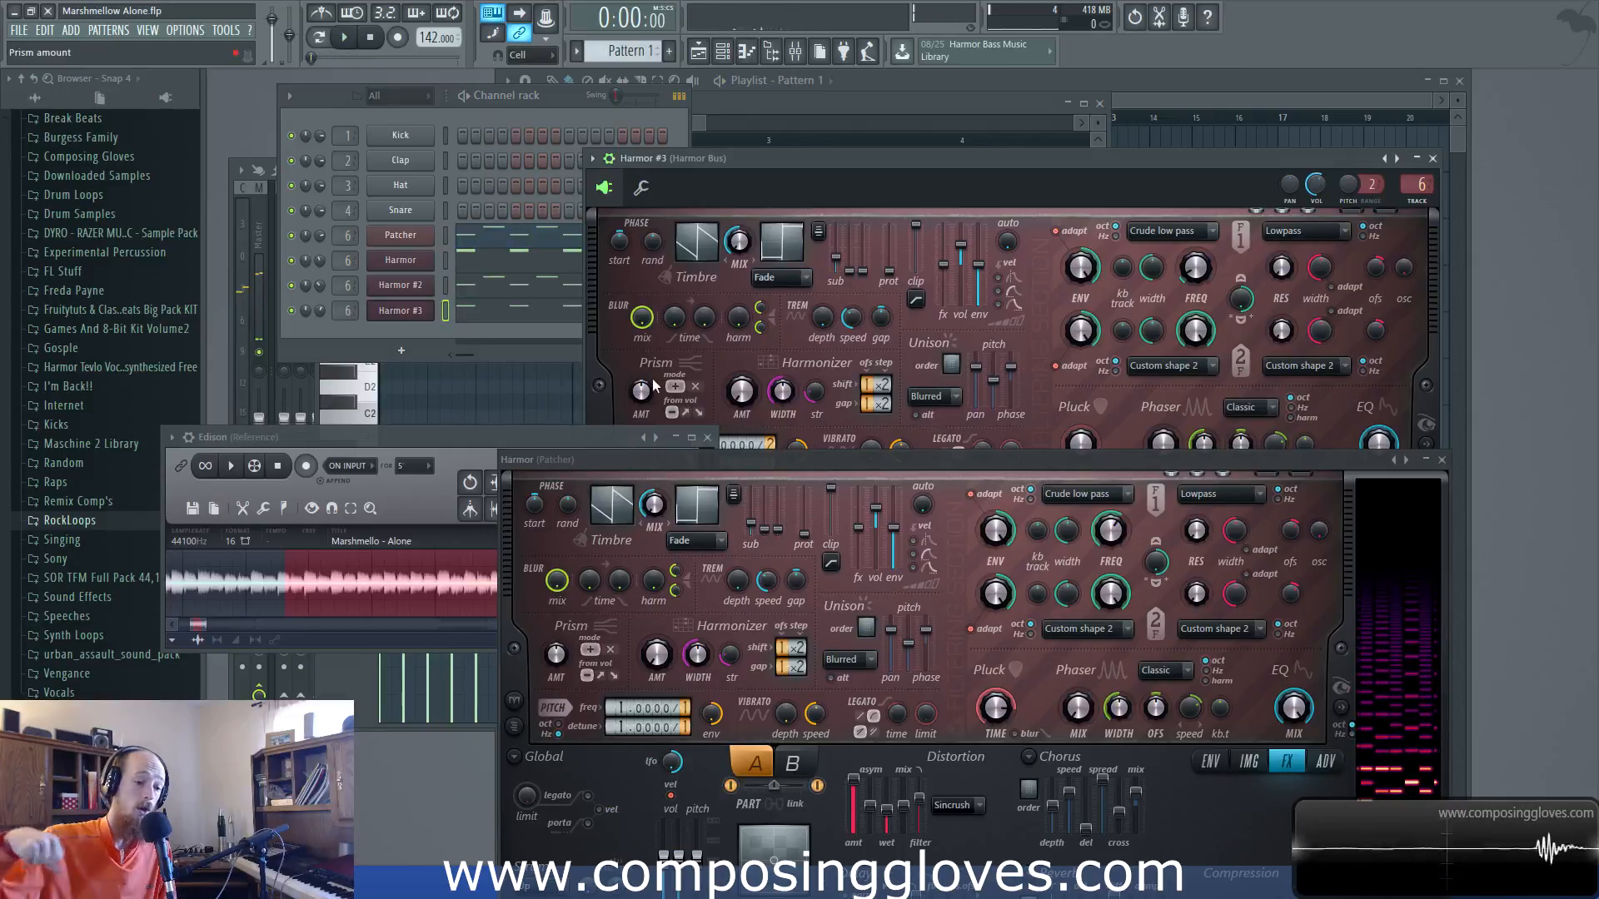
Close the Patcher's Harmor window and the Edison reference window, and bring the channel rack in front of the playlist
{"action": "left_click", "coordinate": [533, 283]}
{"action": "left_click", "coordinate": [1319, 118]}
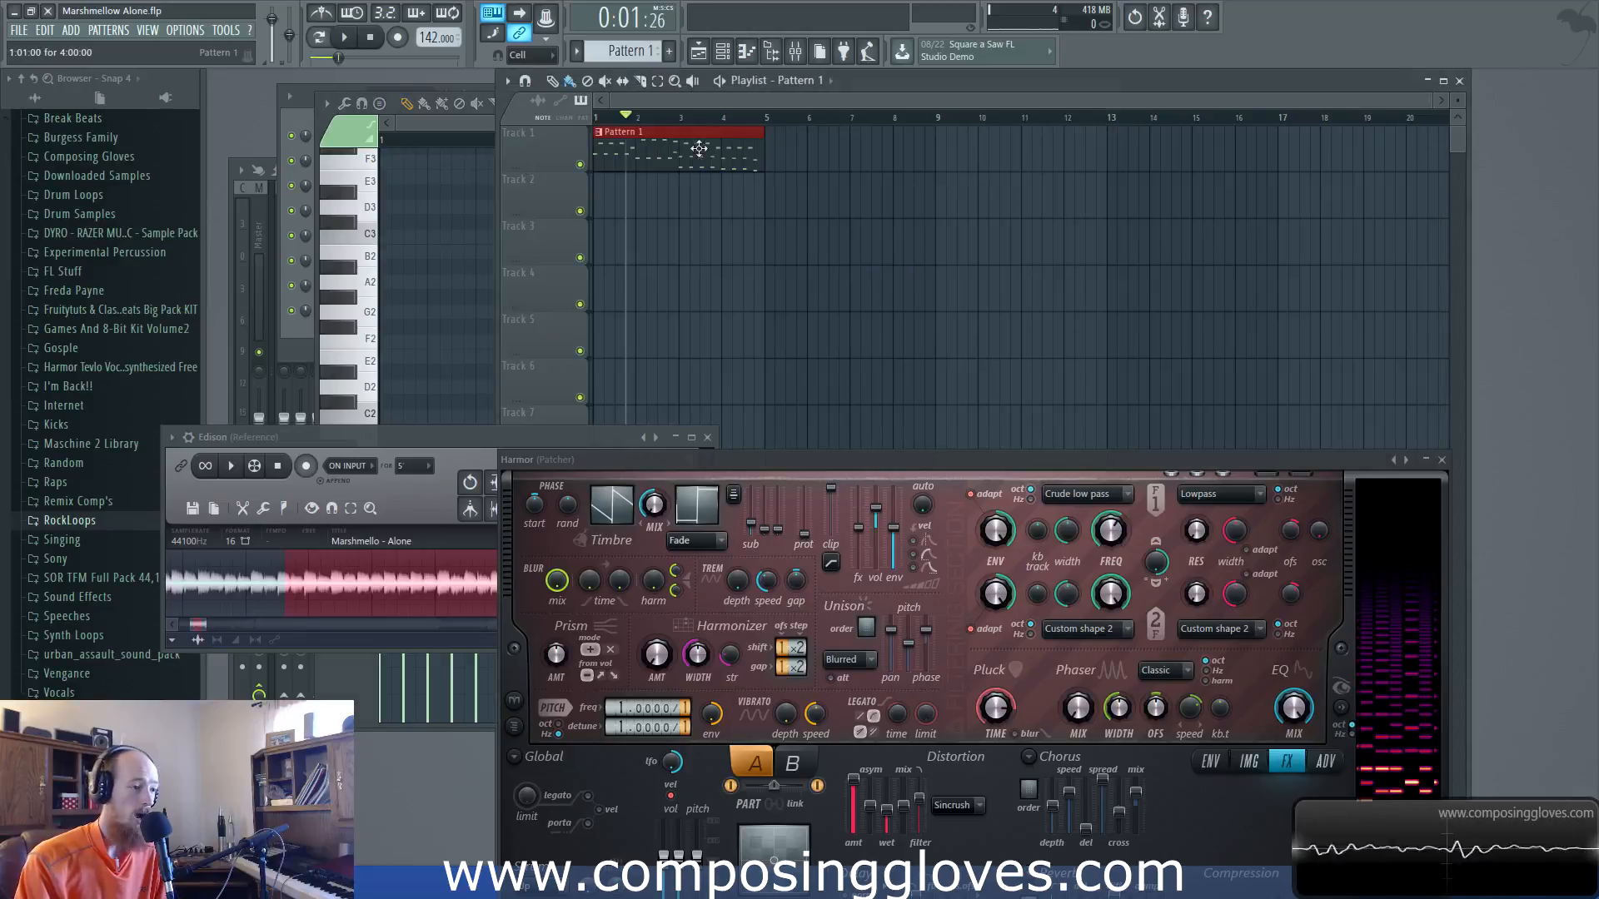
{"action": "left_click_drag", "start_coordinate": [1305, 466], "coordinate": [1167, 394]}
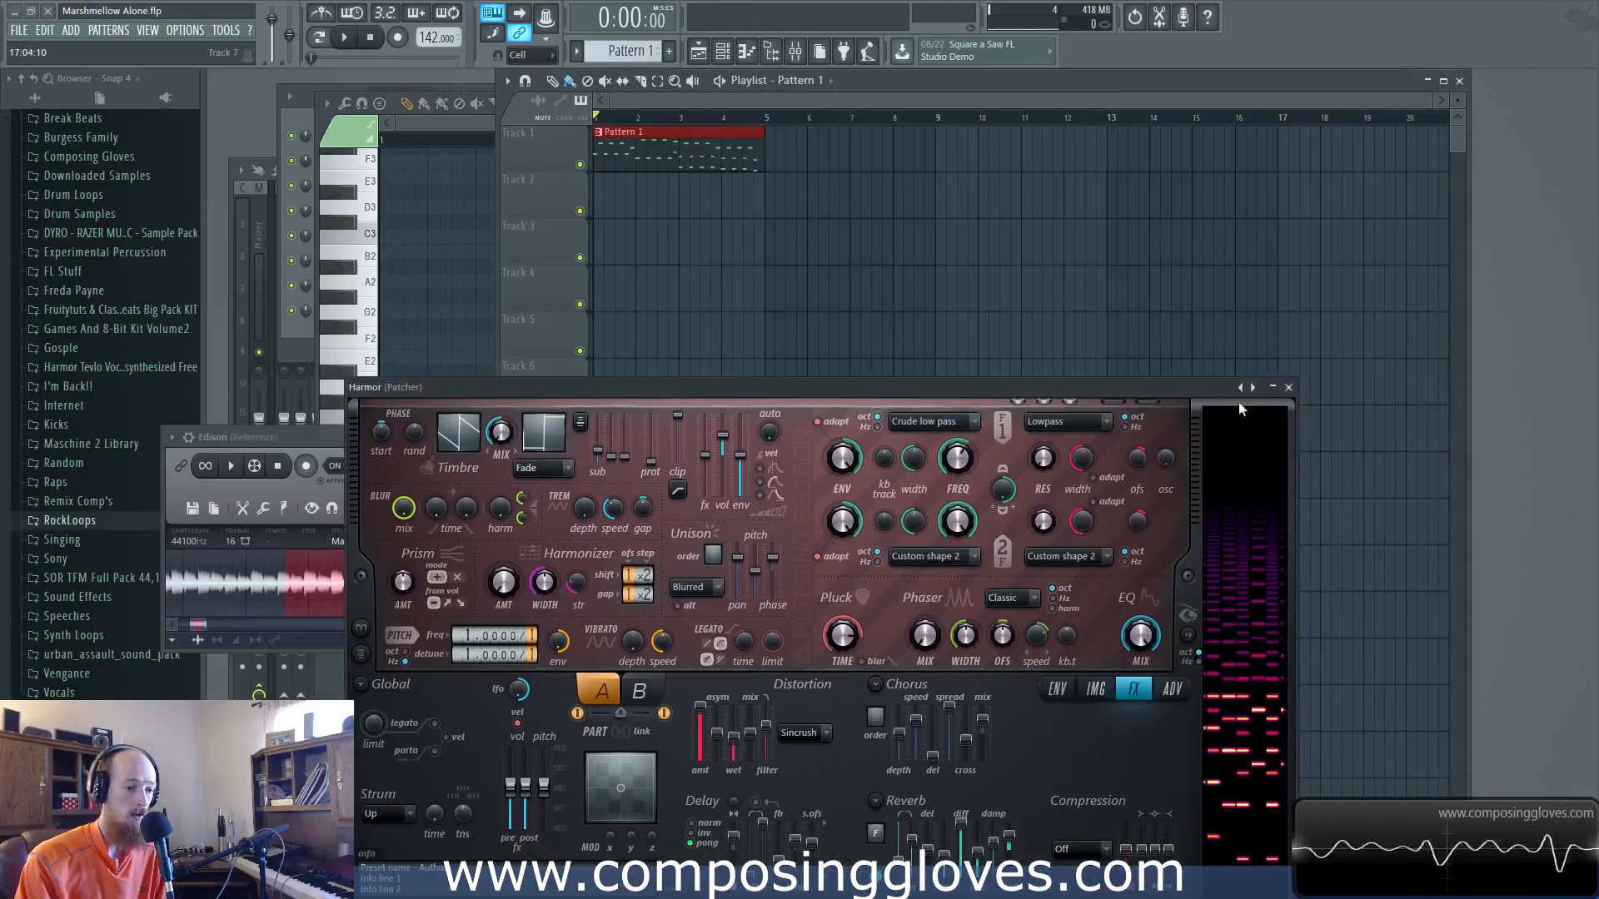
{"action": "left_click", "coordinate": [1303, 388]}
{"action": "scroll", "coordinate": [635, 256], "scroll_direction": "up", "scroll_amount": 3}
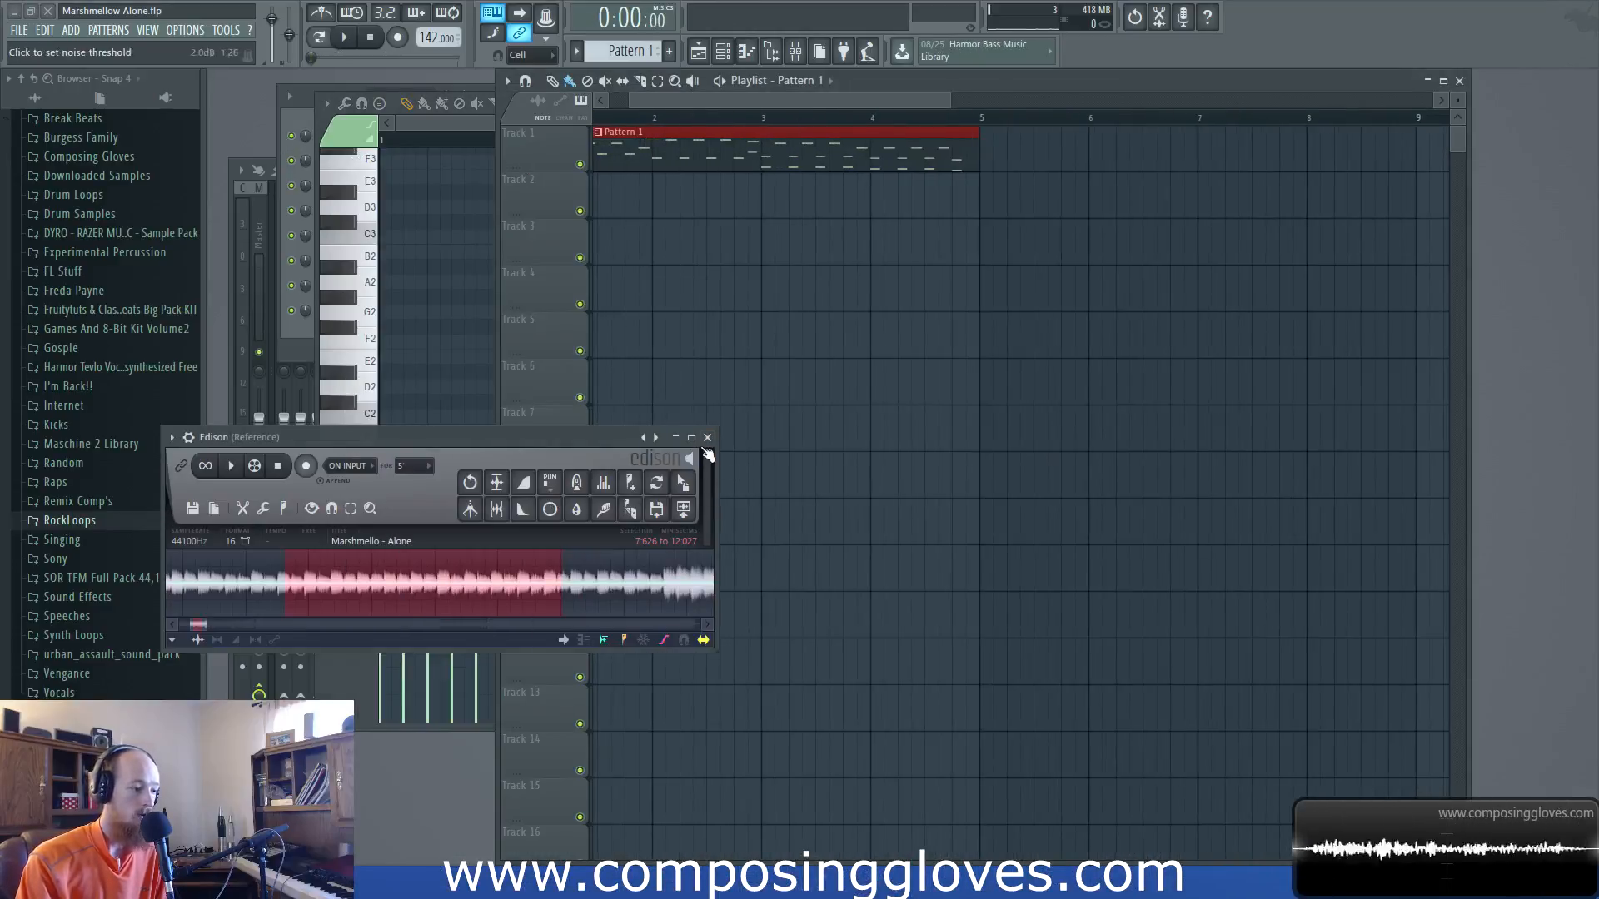
{"action": "left_click", "coordinate": [707, 437]}
{"action": "left_click", "coordinate": [285, 125]}
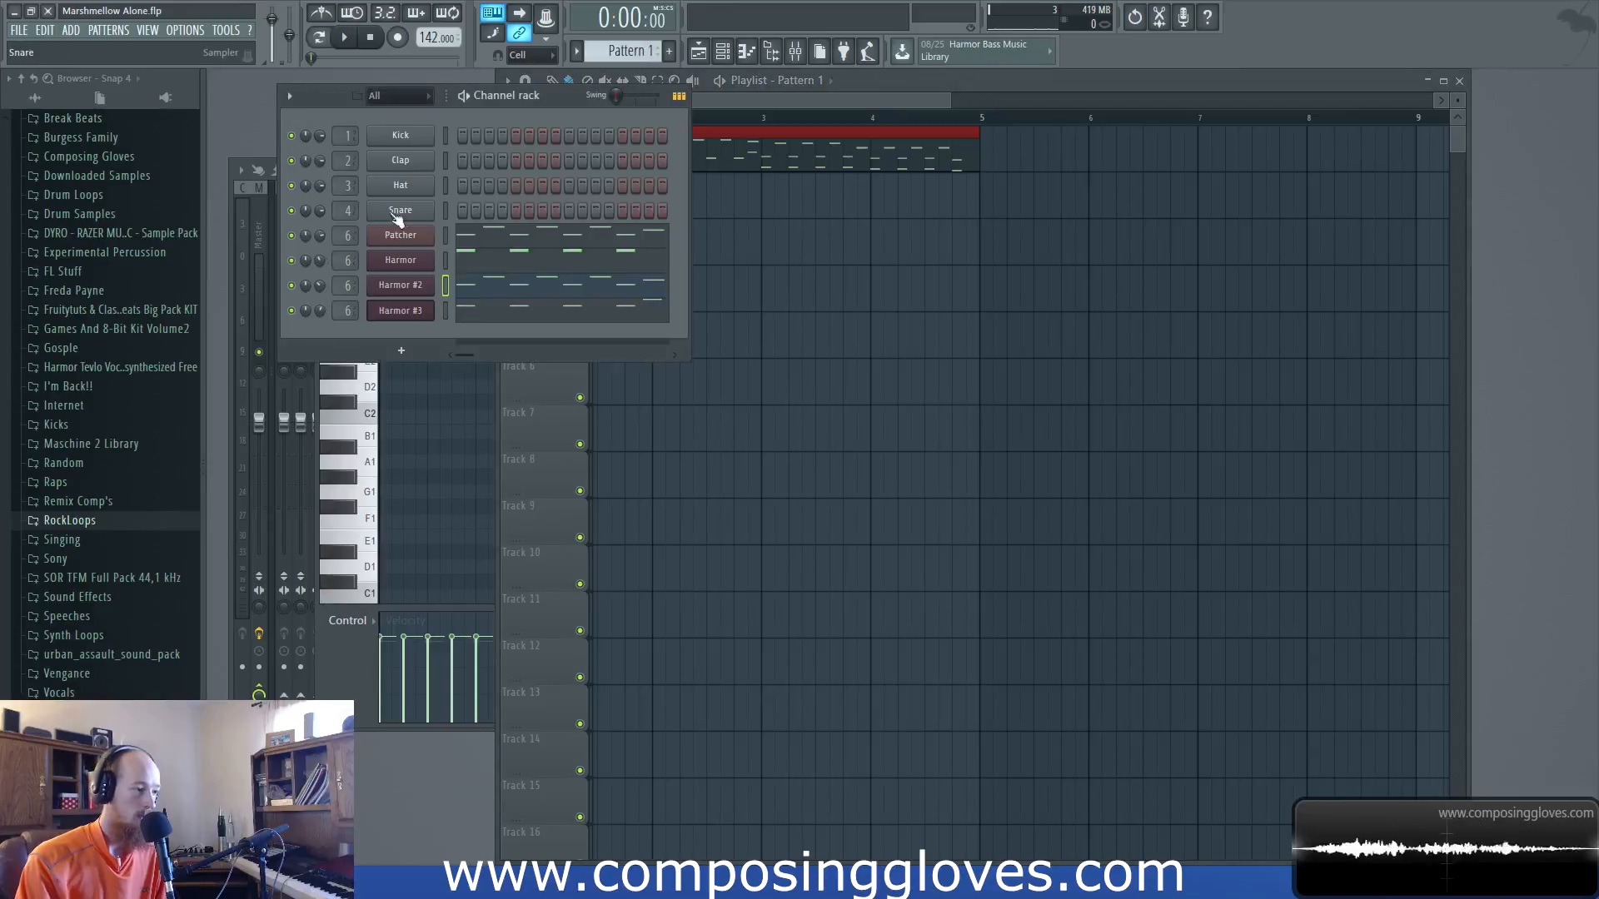
Open the Harmor inside Patcher and audition it while viewing the effects settings of part B
{"action": "left_click", "coordinate": [400, 235]}
{"action": "left_click", "coordinate": [991, 370]}
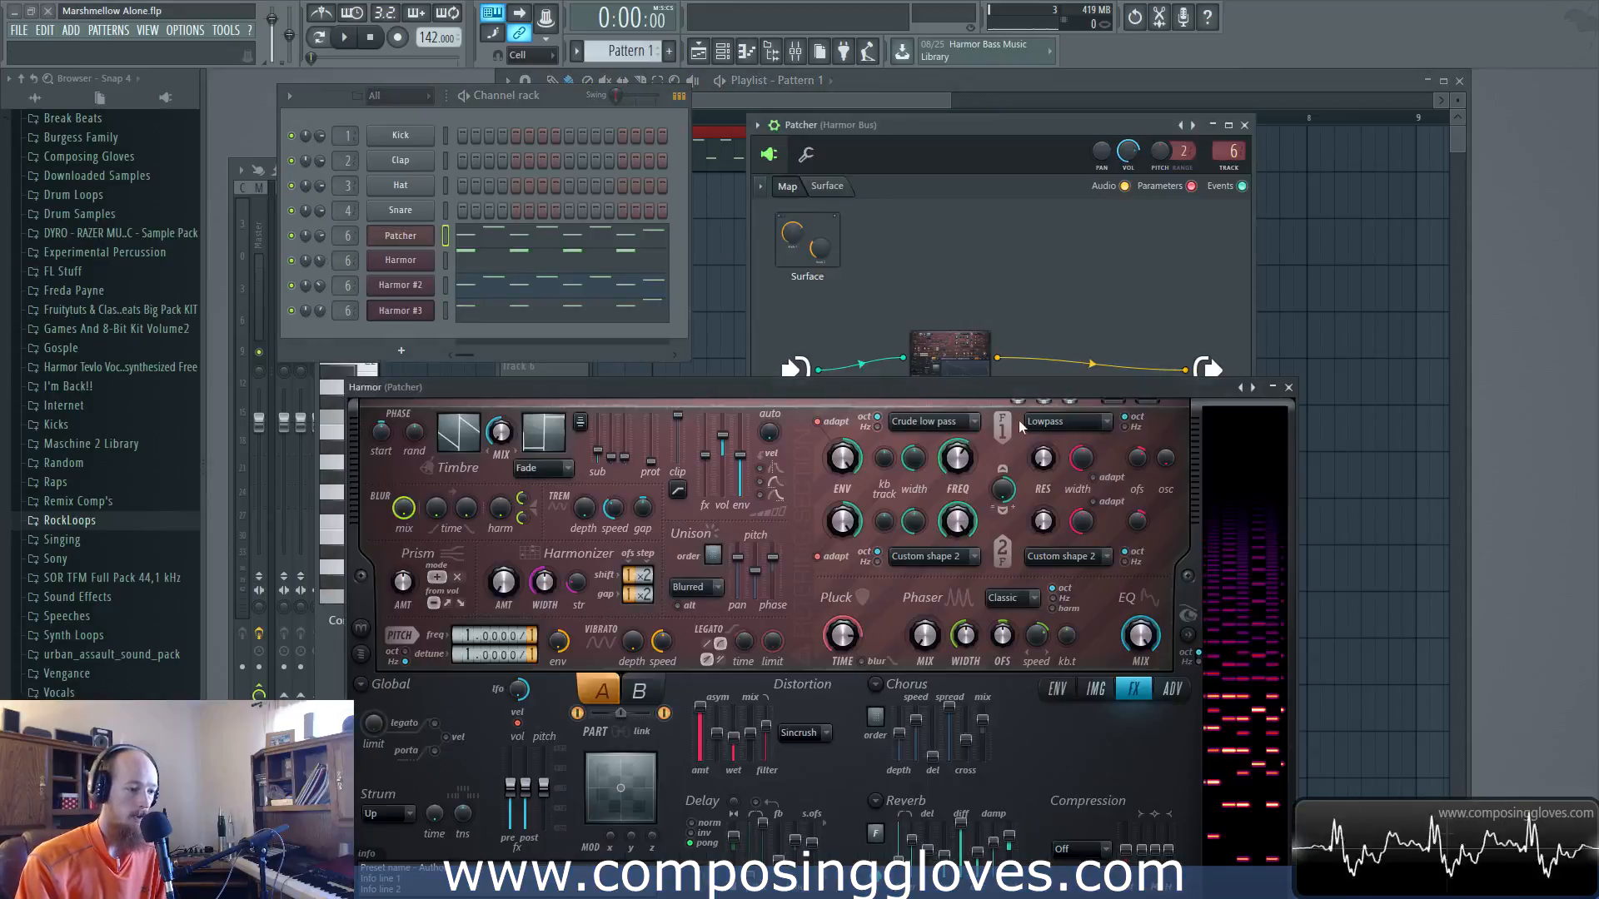
{"action": "left_click_drag", "start_coordinate": [1003, 386], "coordinate": [956, 139]}
{"action": "left_click", "coordinate": [617, 464]}
{"action": "left_click", "coordinate": [592, 442]}
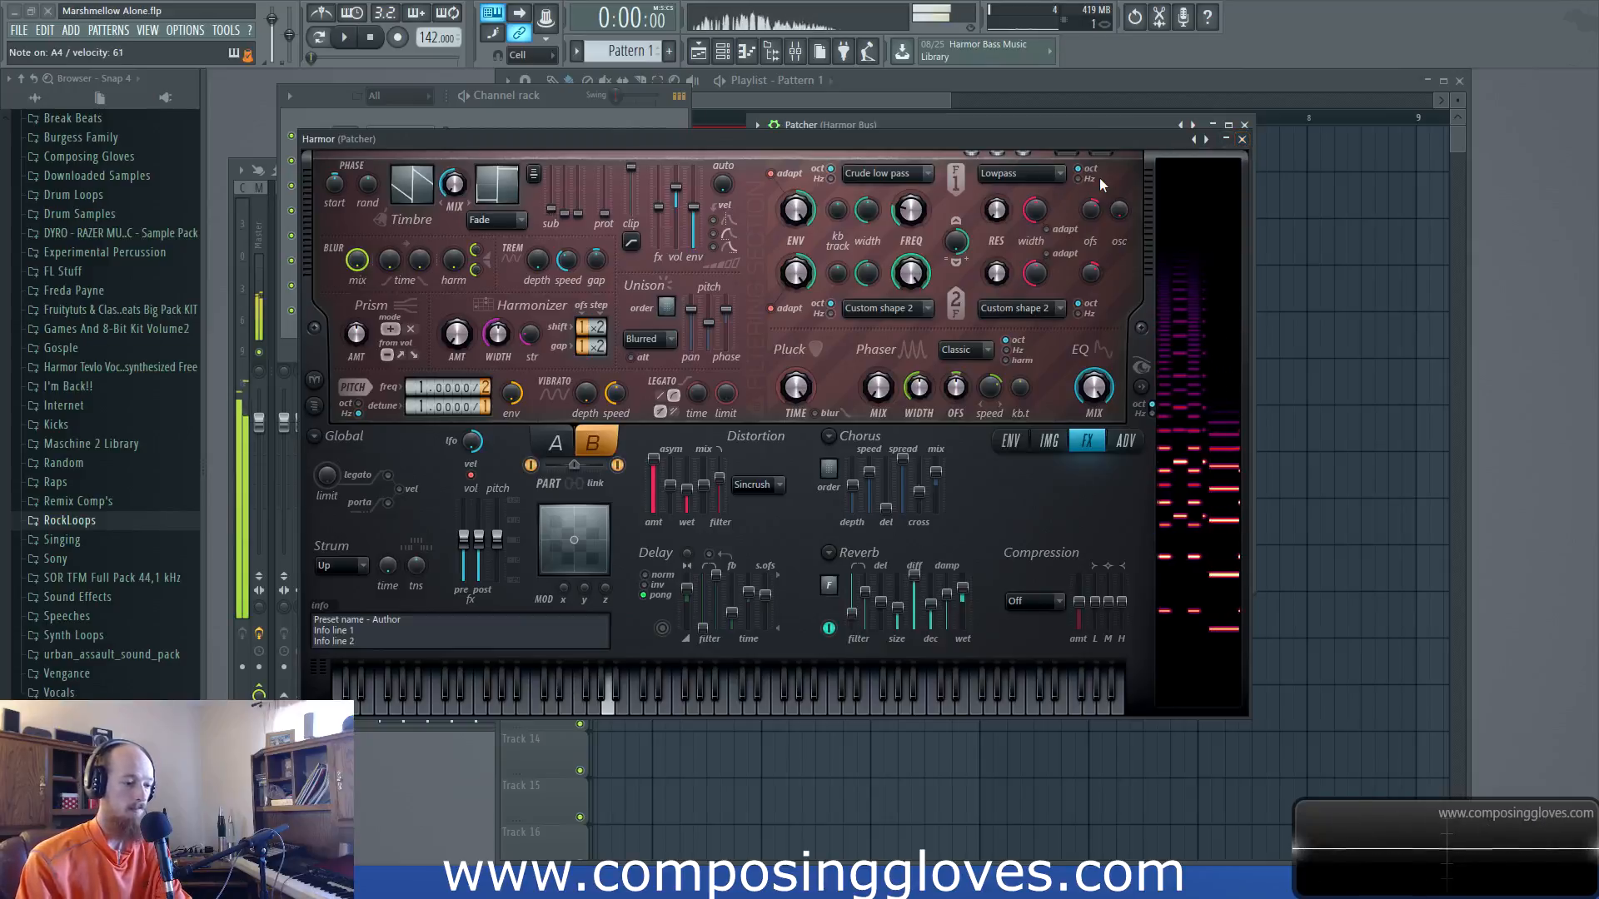
{"action": "left_click", "coordinate": [1242, 140]}
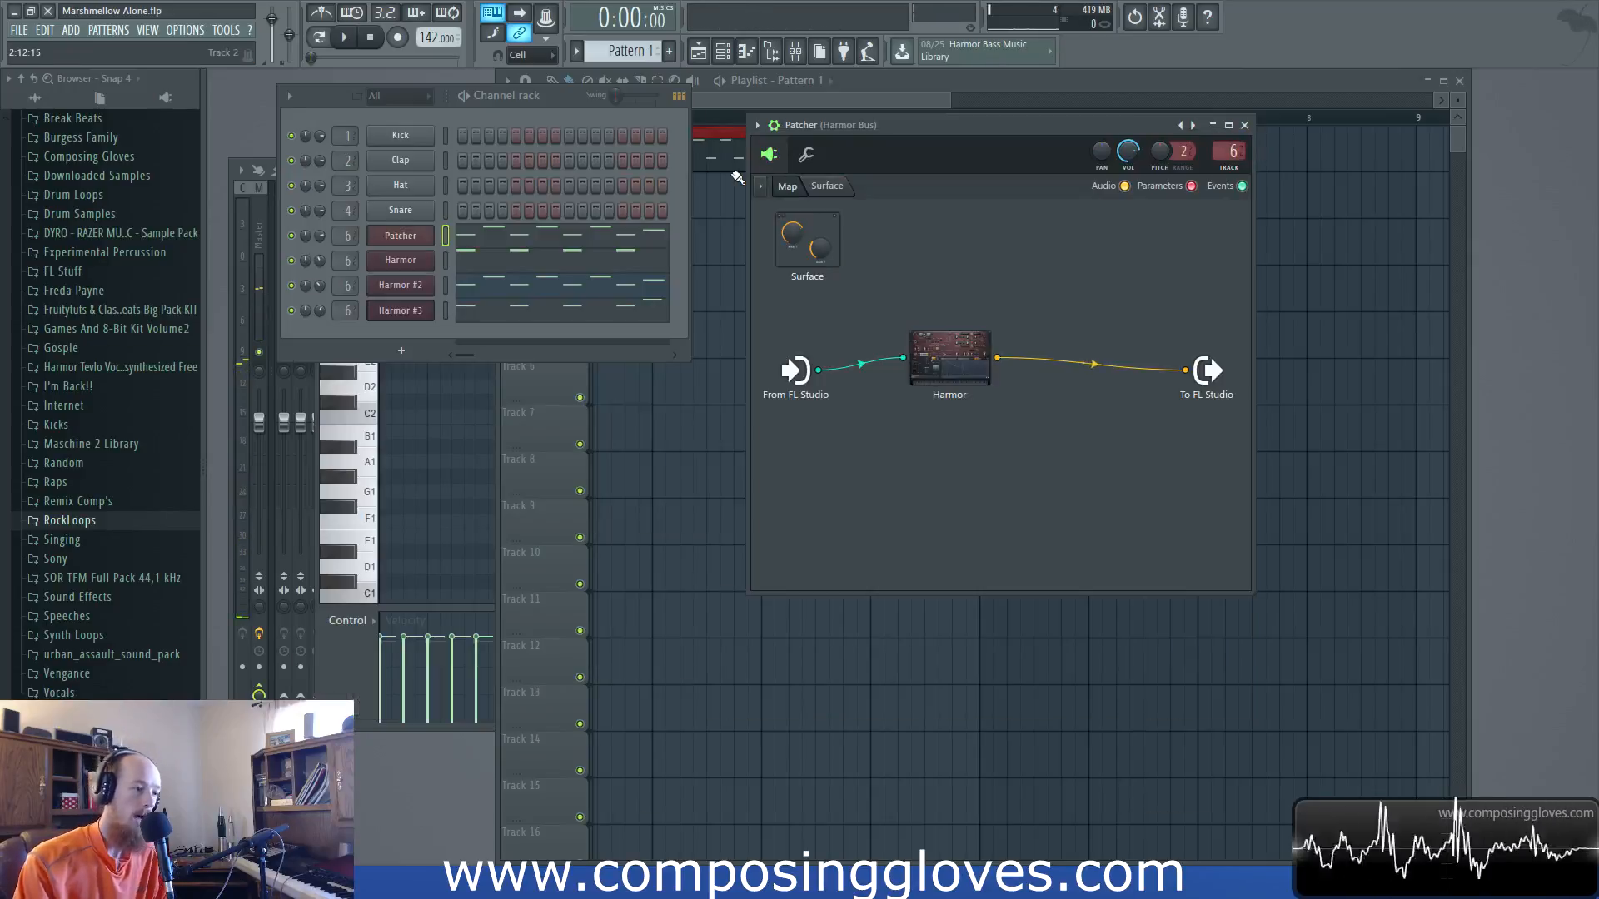
Mute the Harmor #2 and Harmor #3 channels and open the Harmor channel
{"action": "left_click", "coordinate": [292, 286]}
{"action": "left_click", "coordinate": [291, 310]}
{"action": "left_click", "coordinate": [386, 263]}
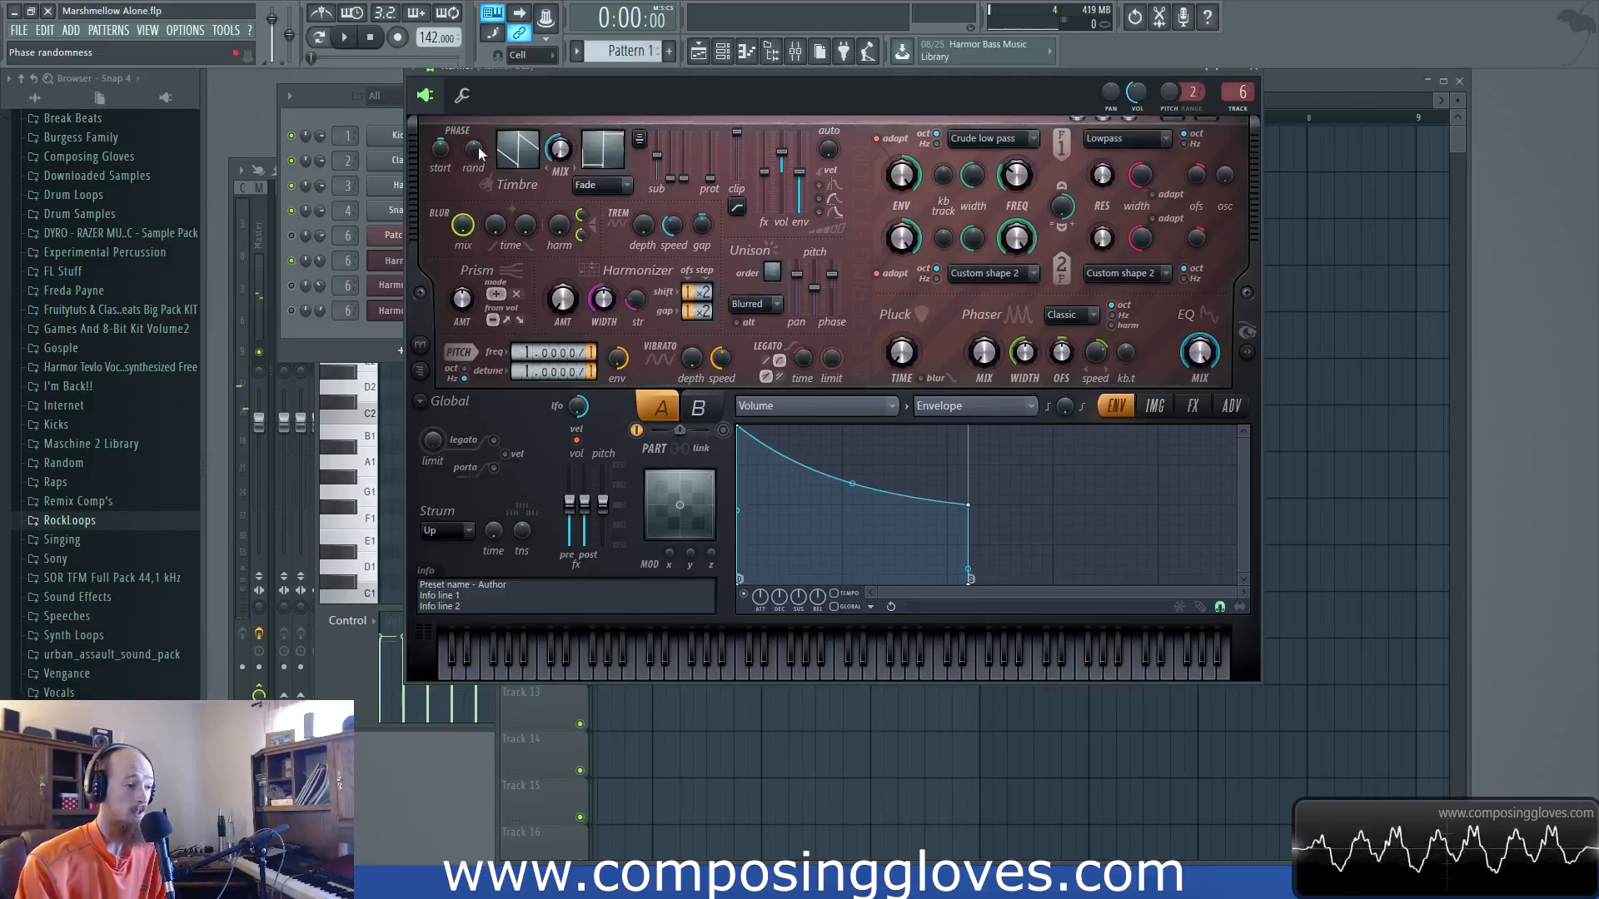
Examine the Harmor channel's effects, image section, volume envelope and Global EQ curve
{"action": "left_click", "coordinate": [1192, 406]}
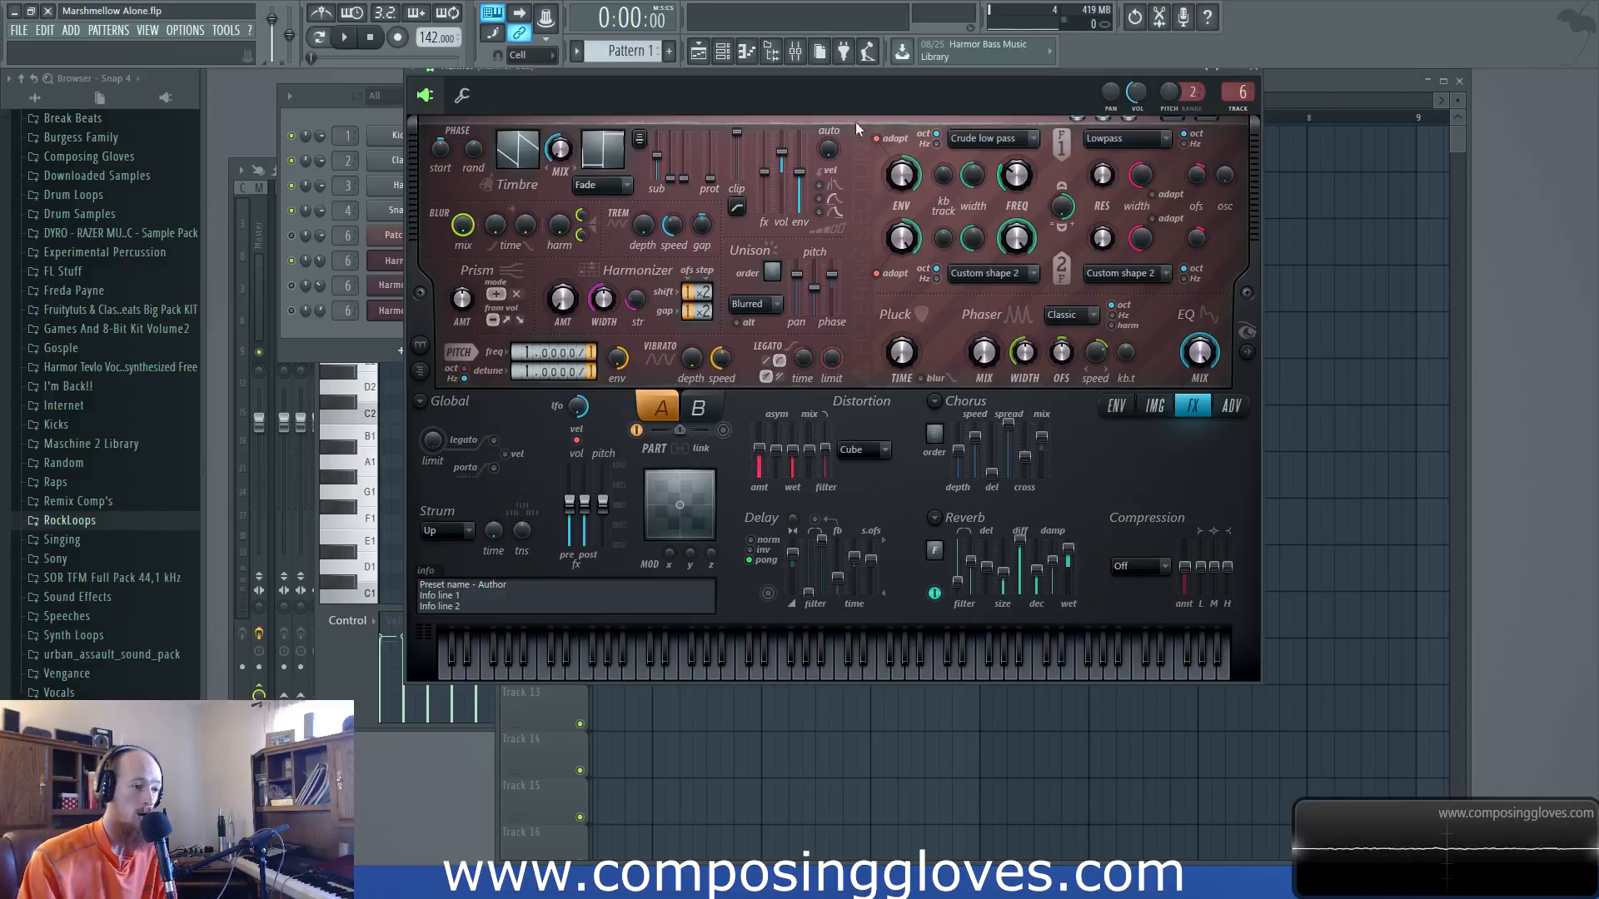
{"action": "left_click_drag", "start_coordinate": [866, 71], "coordinate": [863, 85]}
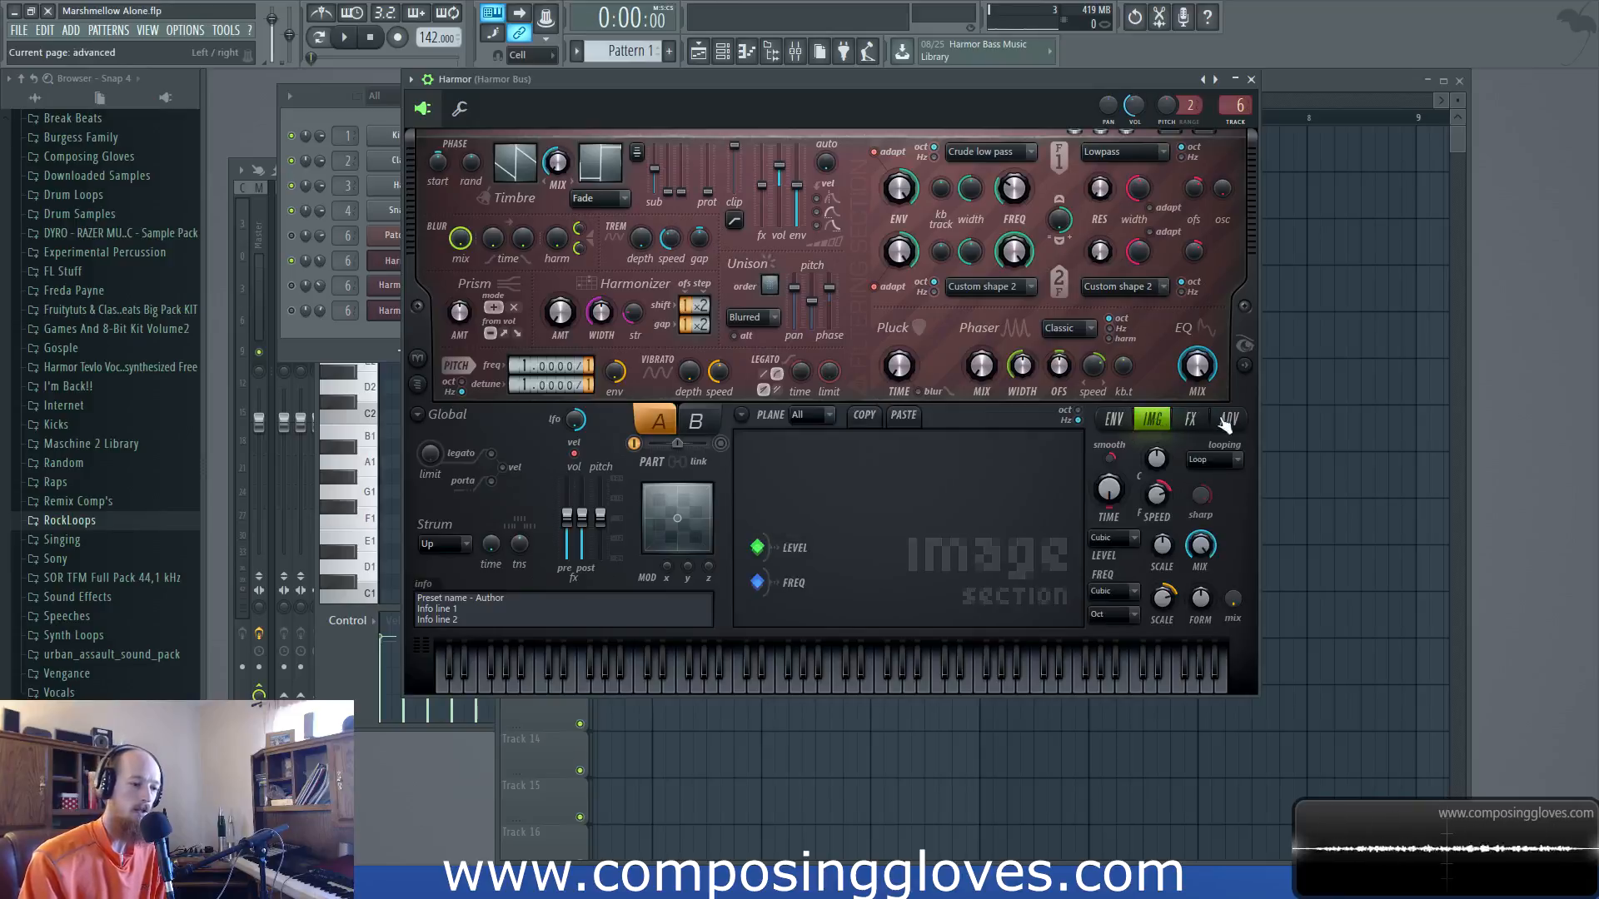
{"action": "left_click", "coordinate": [1112, 420]}
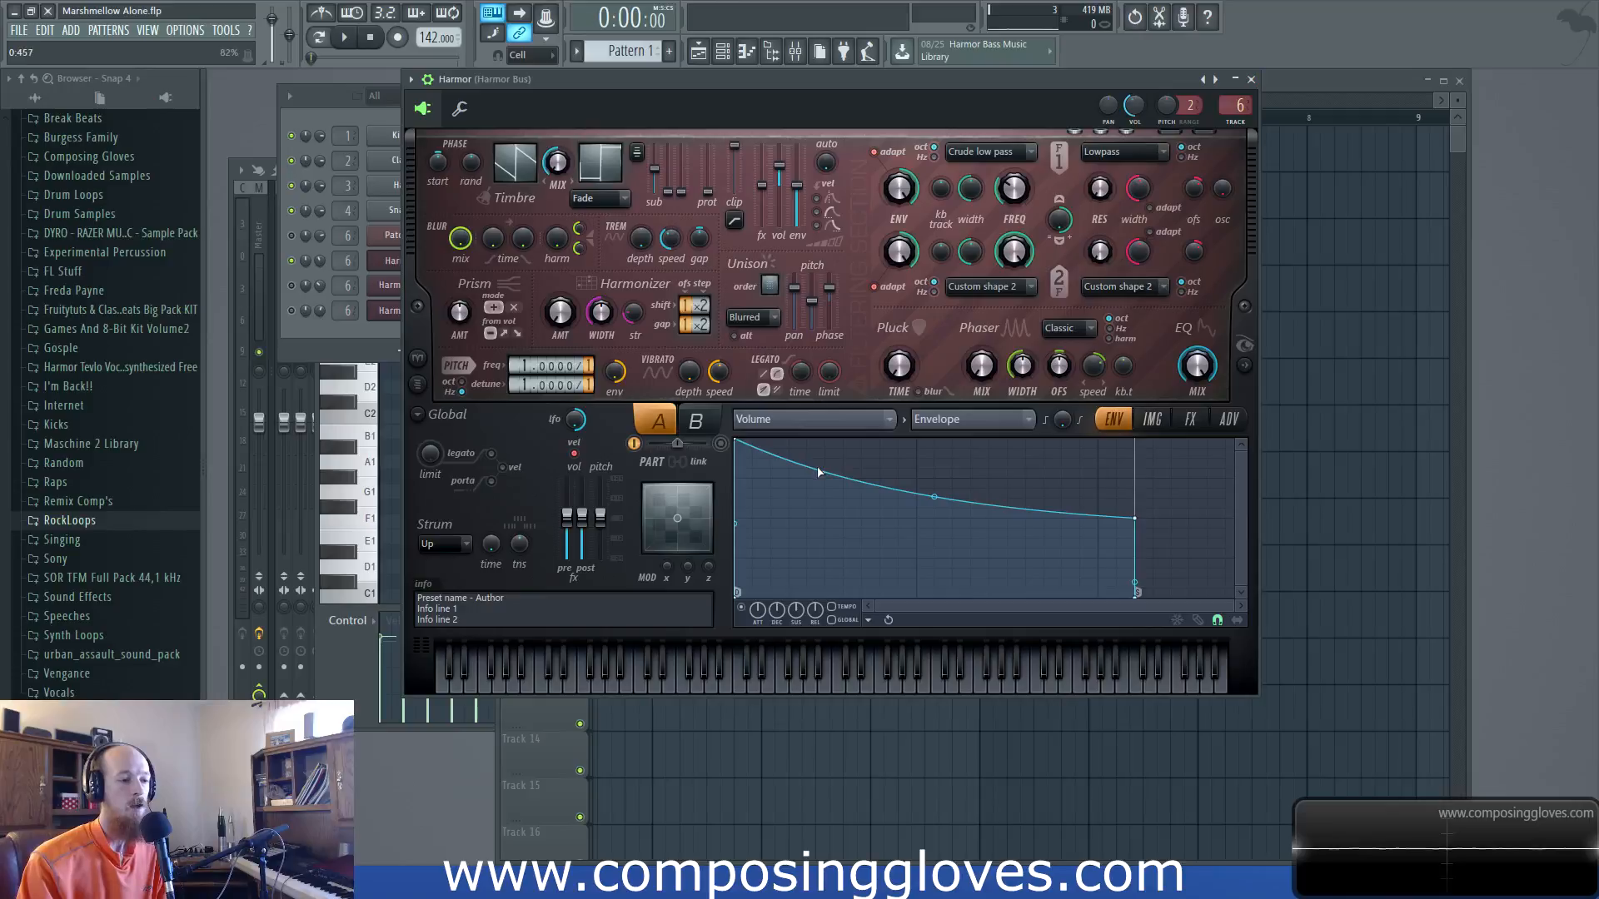
{"action": "left_click", "coordinate": [1181, 395]}
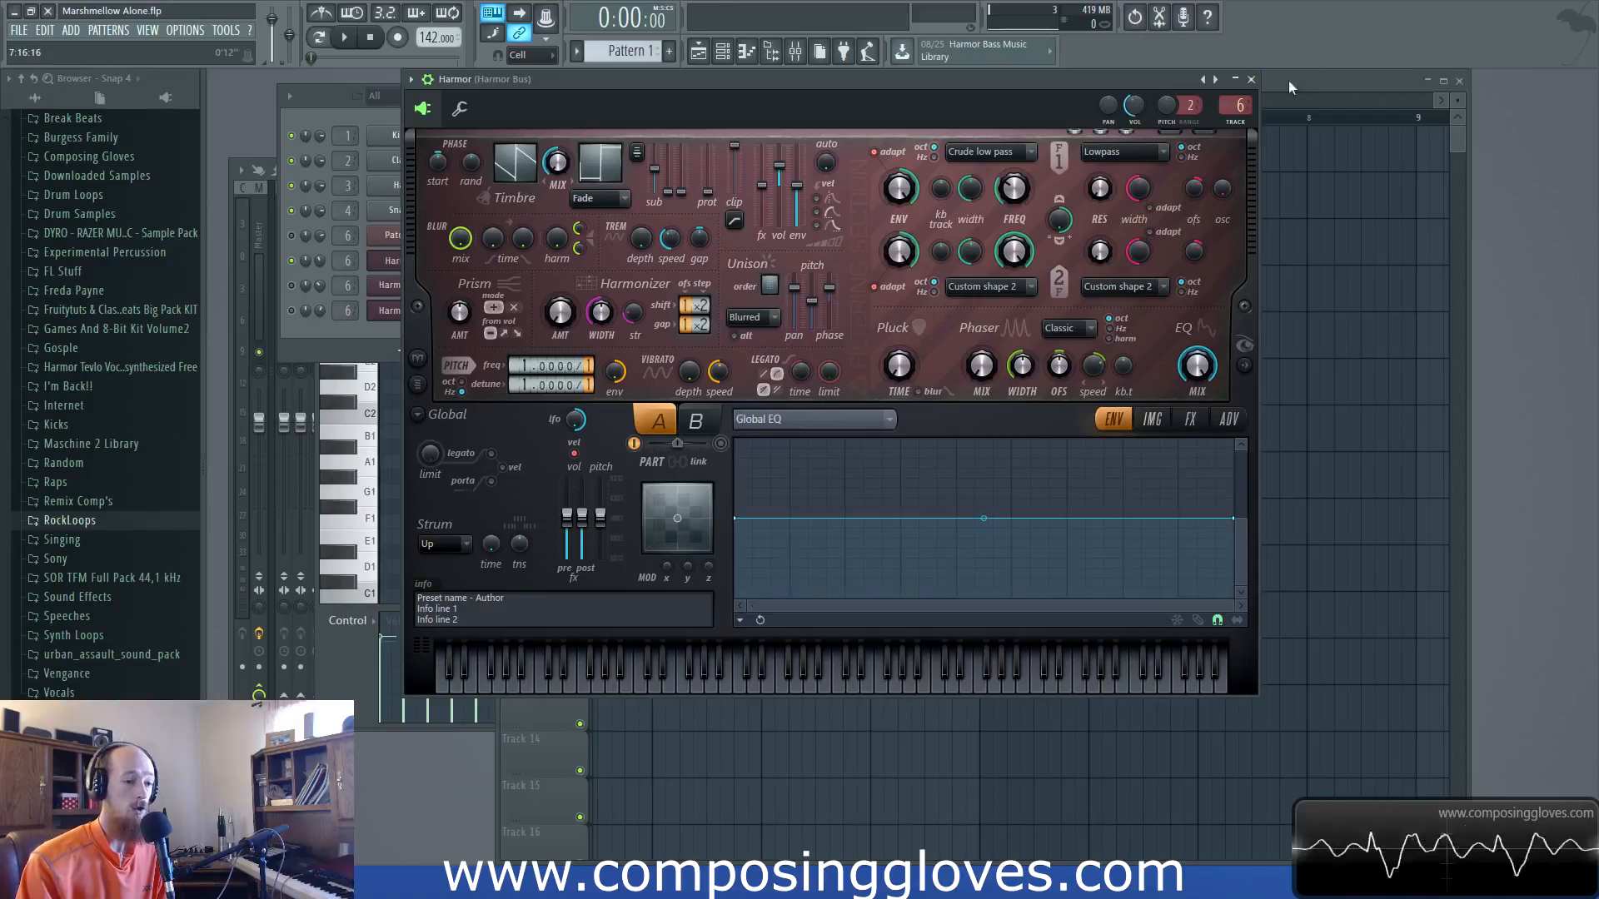
{"action": "left_click", "coordinate": [1250, 79]}
{"action": "left_click", "coordinate": [391, 261]}
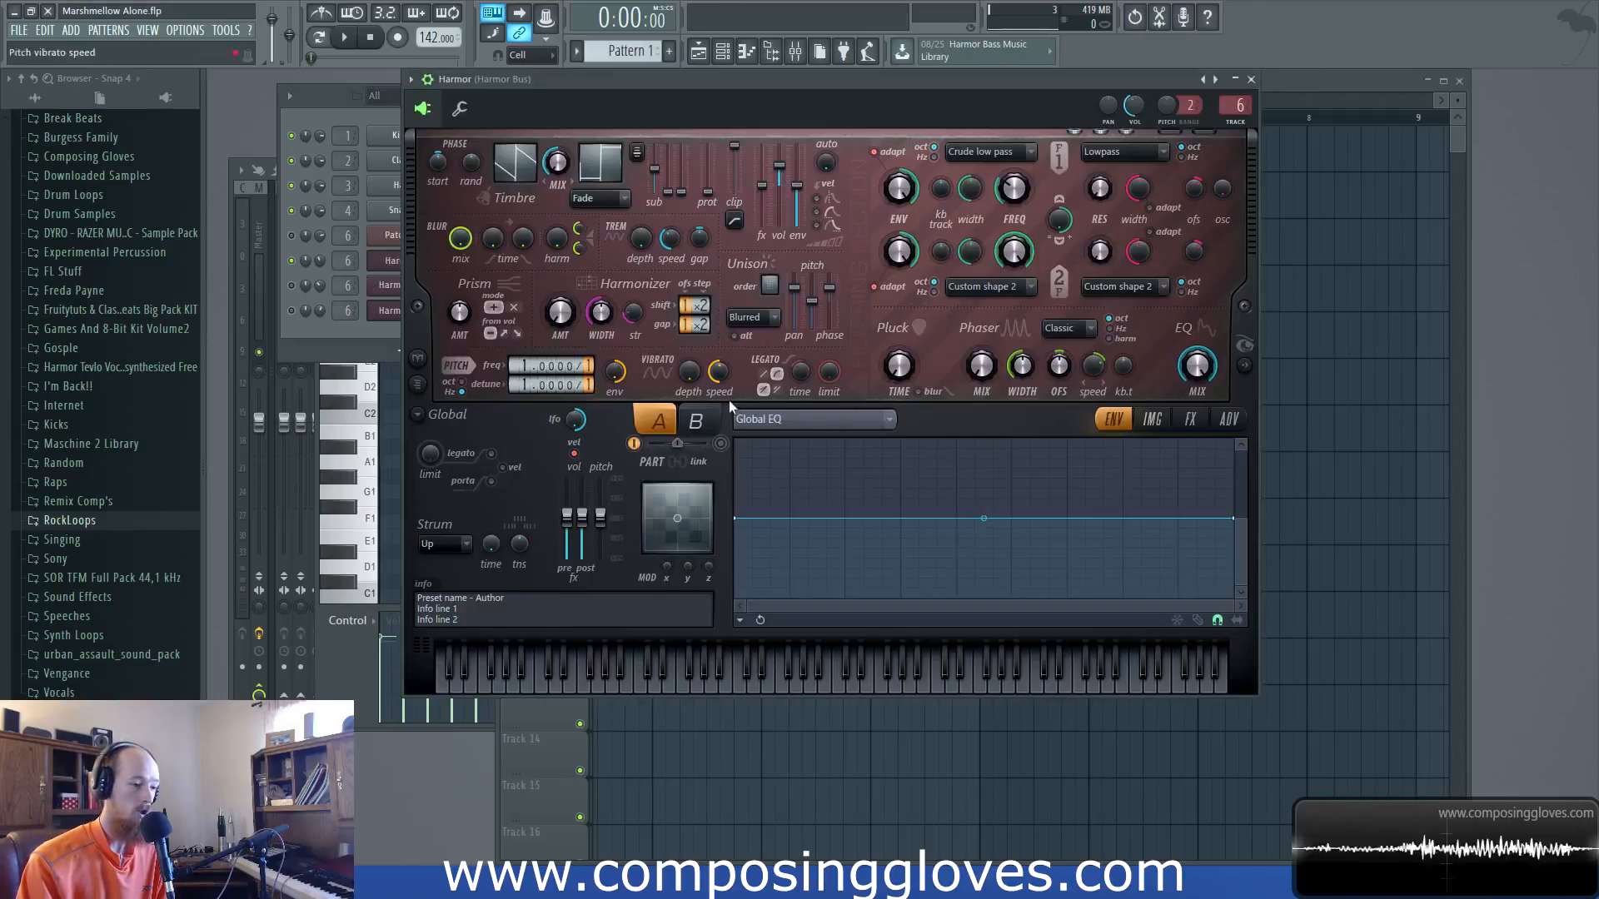
Reopen the Harmor inside Patcher and compare the Global EQ curves of parts B and A
{"action": "left_click", "coordinate": [388, 236]}
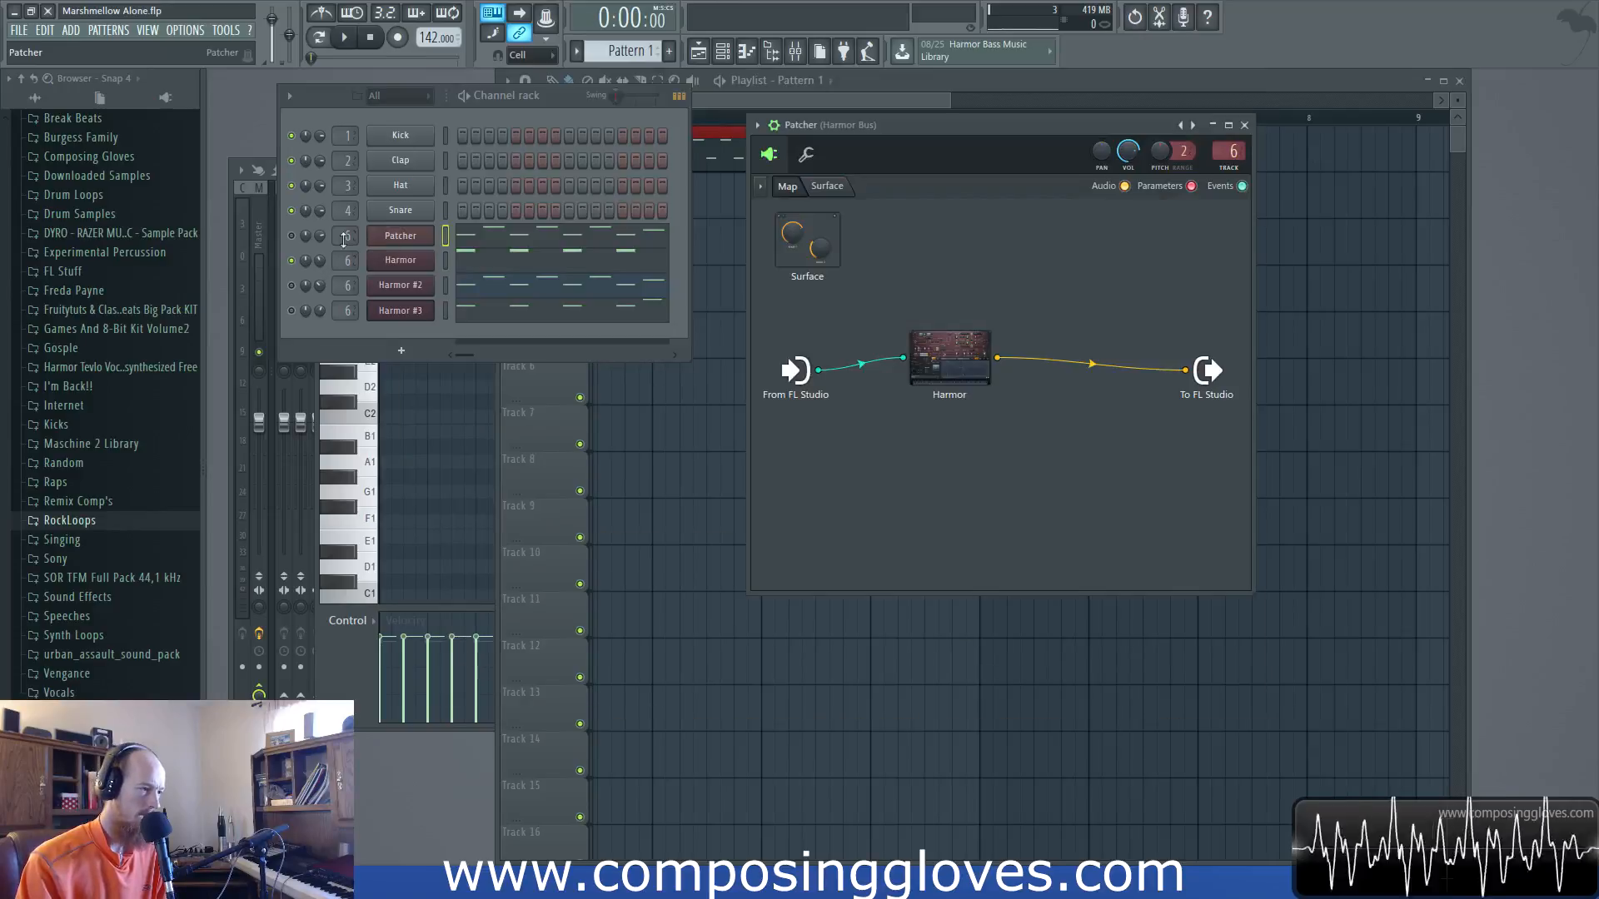
{"action": "double_click", "coordinate": [983, 379]}
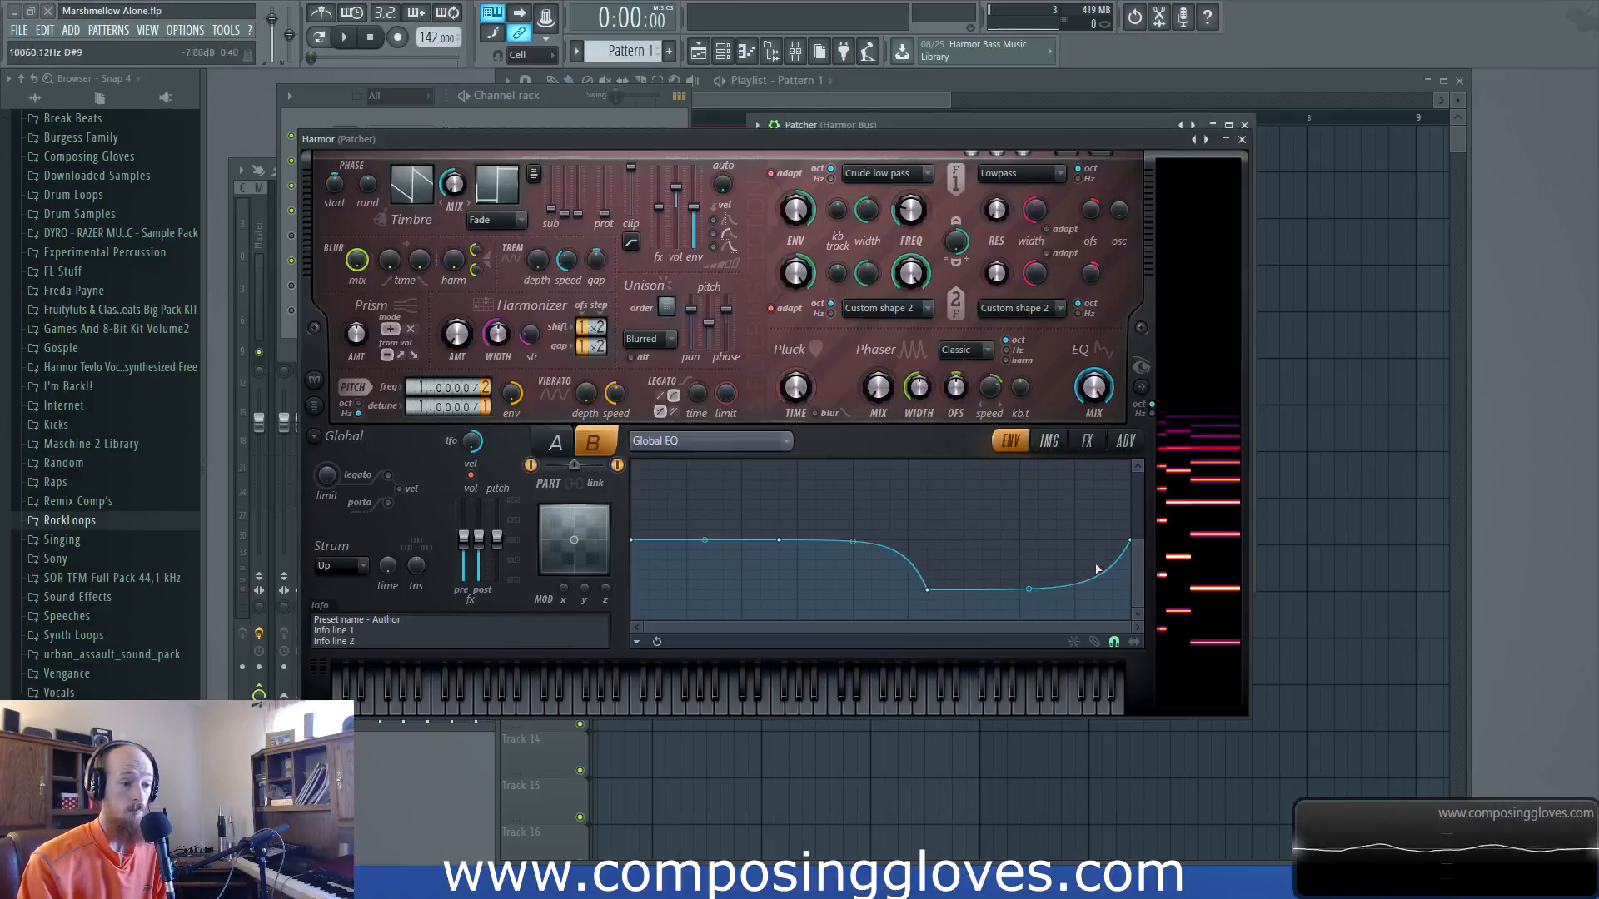
{"action": "left_click", "coordinate": [556, 442]}
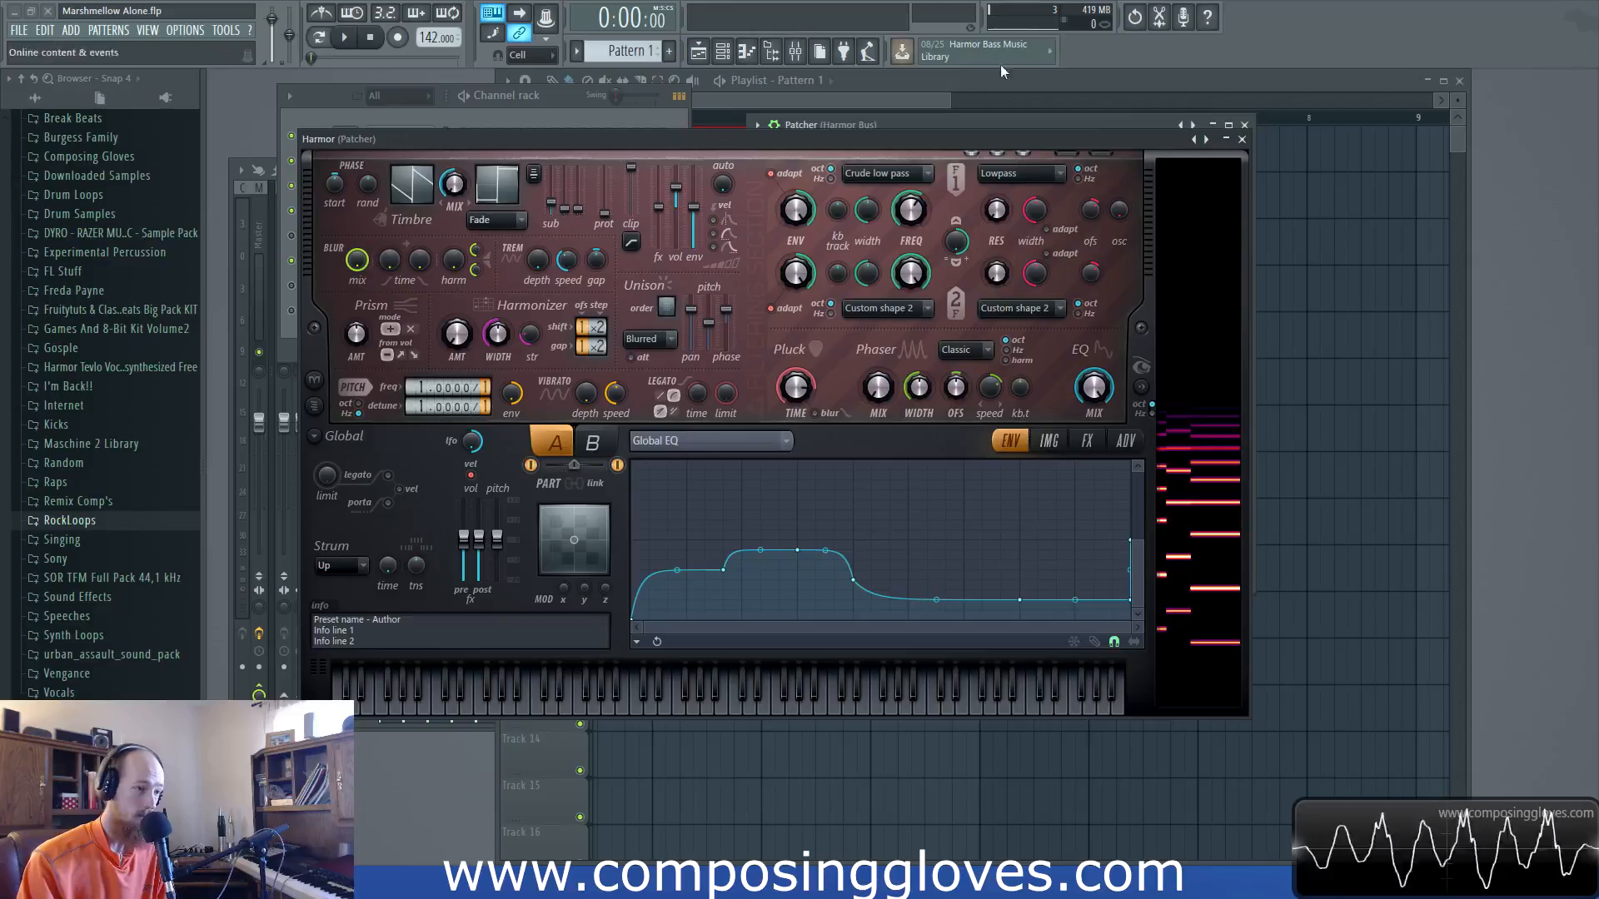
{"action": "left_click", "coordinate": [1241, 139]}
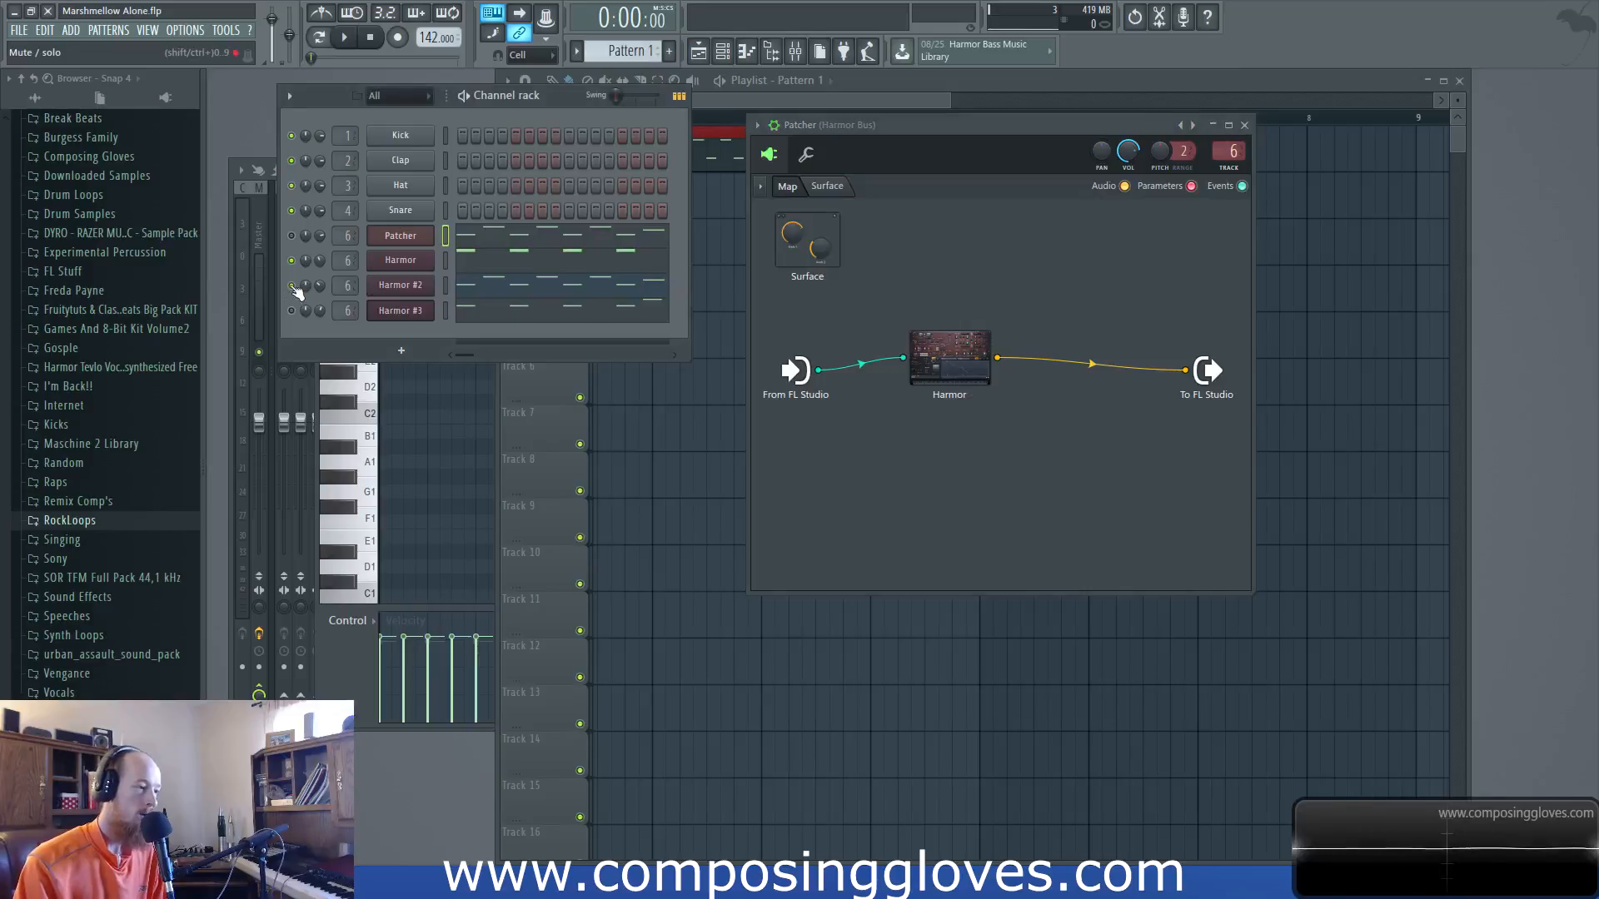
Open Harmor #2 beside the channel rack and mute the Harmor channel to audition Harmor #2 alone
{"action": "left_click", "coordinate": [419, 287]}
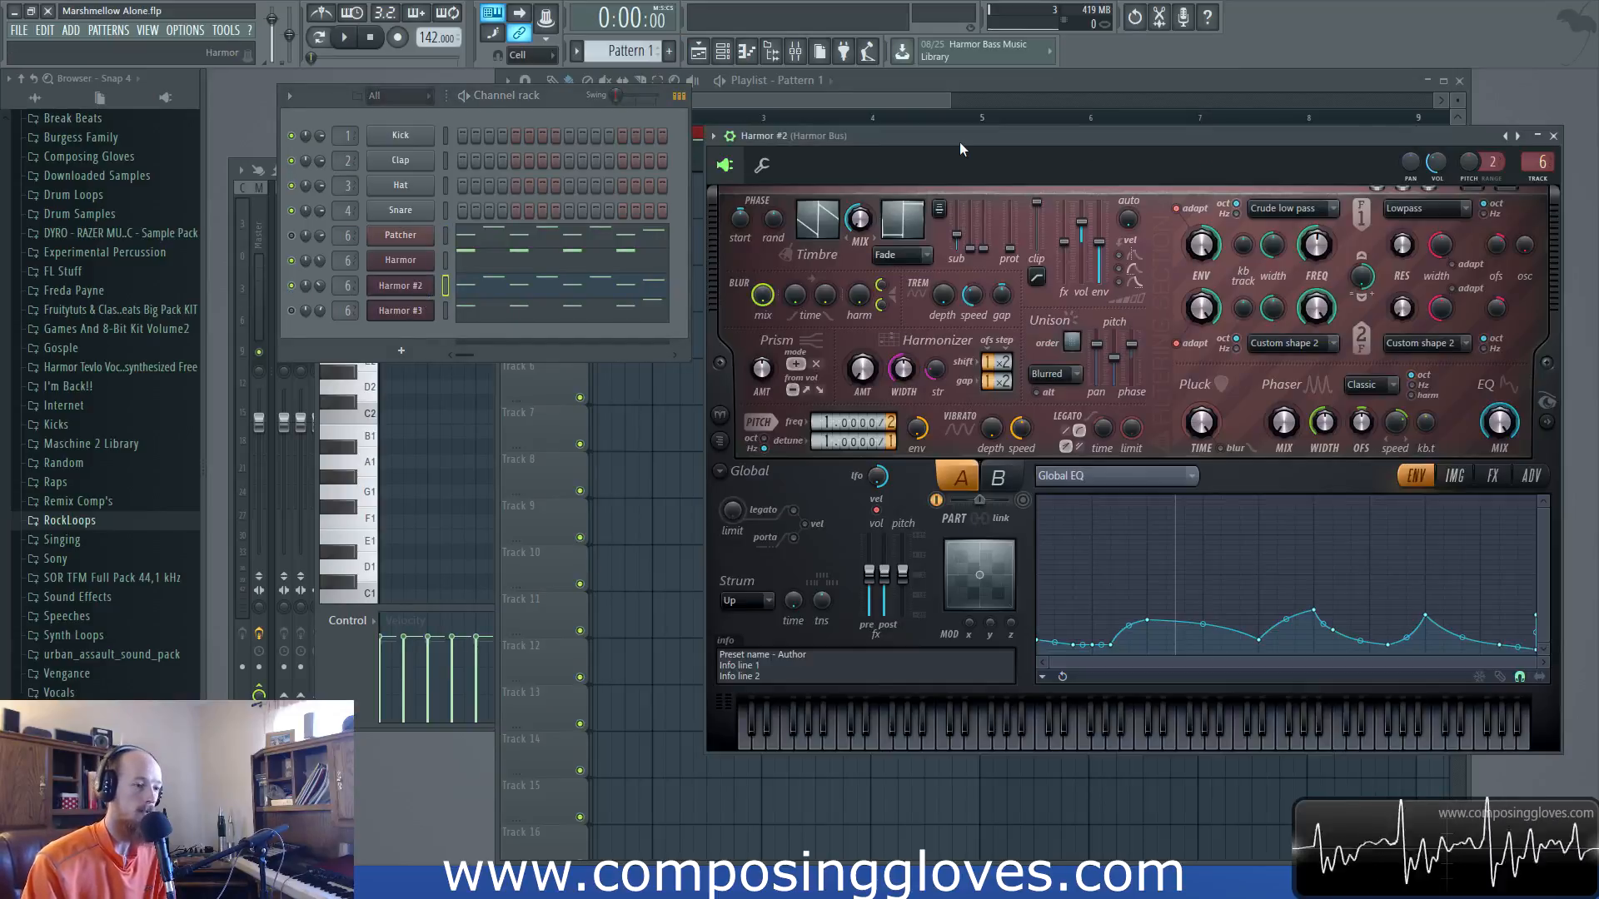
{"action": "left_click_drag", "start_coordinate": [959, 141], "coordinate": [722, 121]}
{"action": "left_click", "coordinate": [308, 260]}
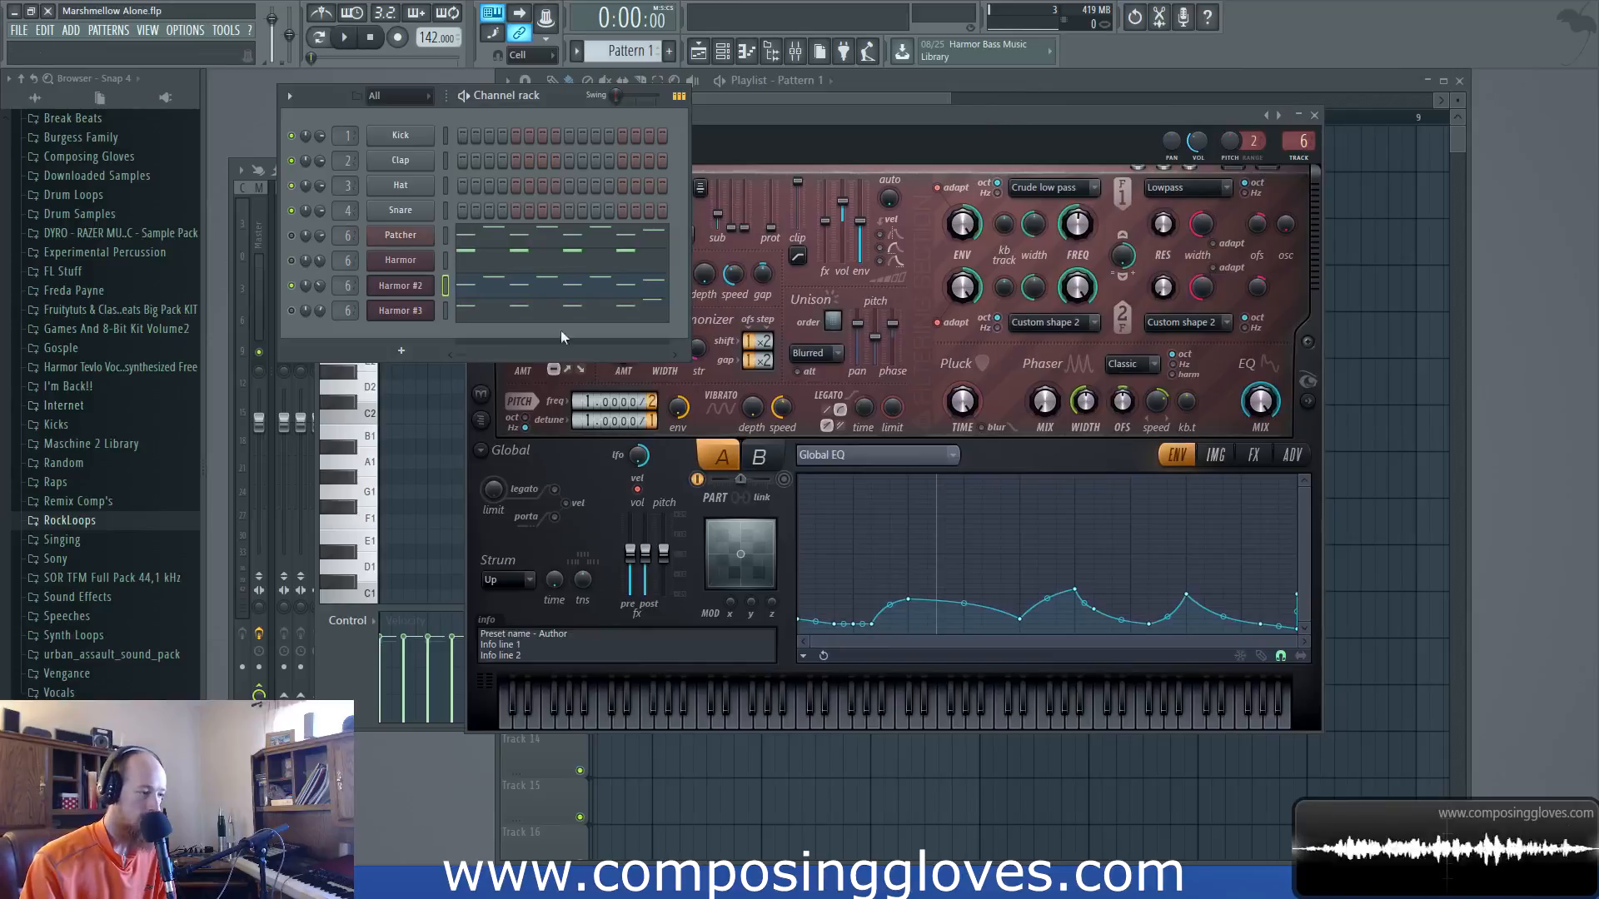
{"action": "left_click", "coordinate": [799, 121]}
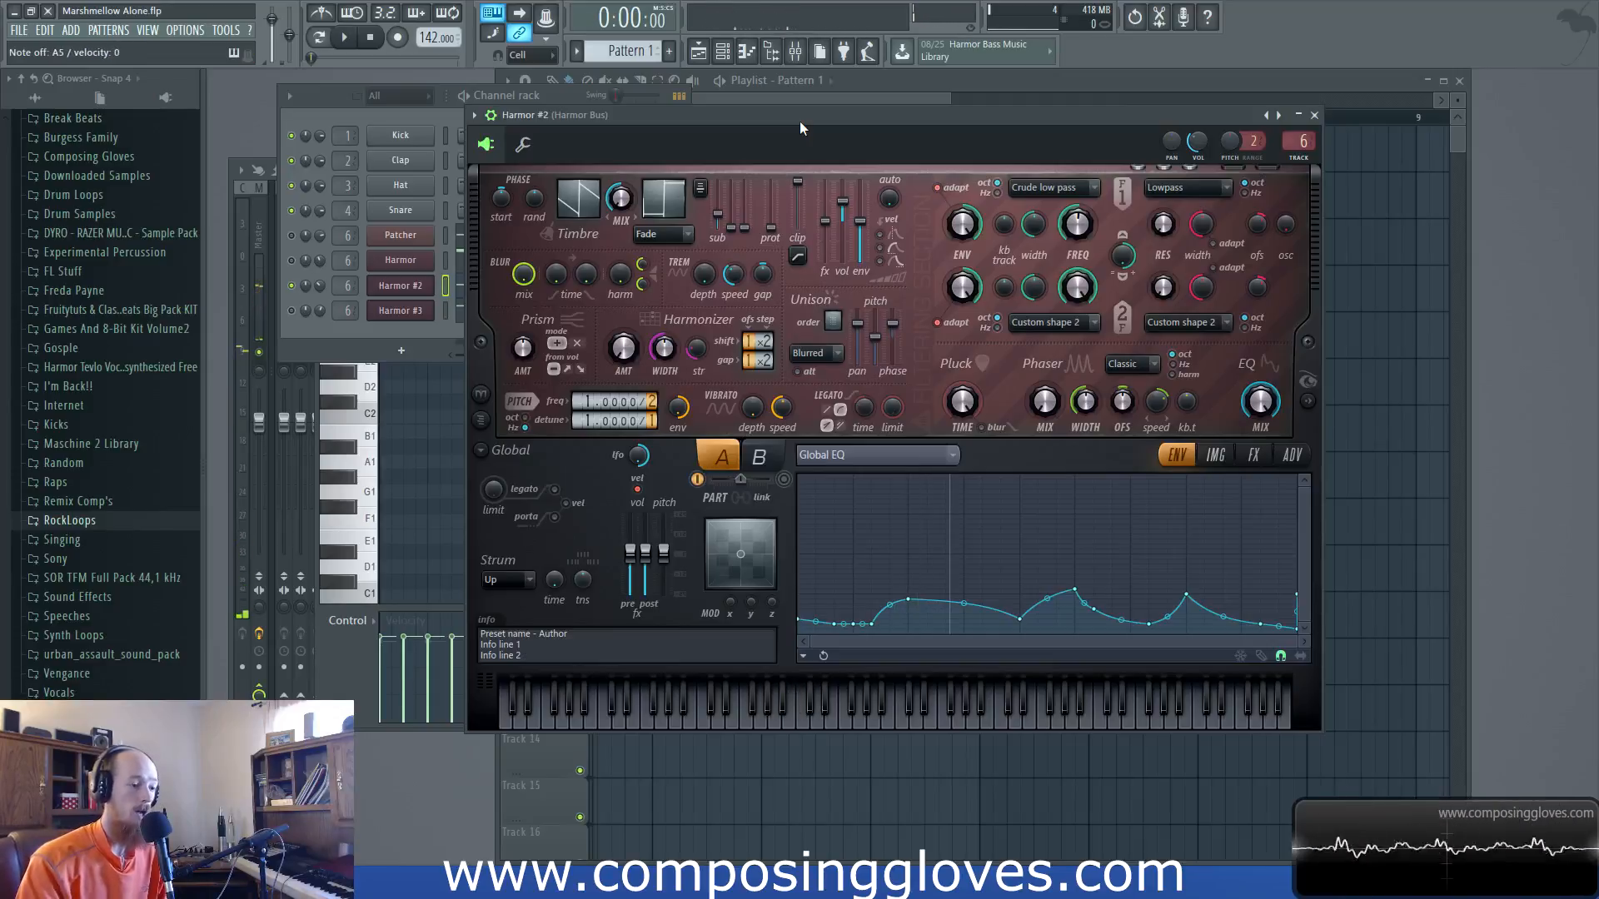
Examine Harmor #2's Ribbon distortion and other effects, its image section and its Global EQ curve
{"action": "left_click", "coordinate": [1262, 465]}
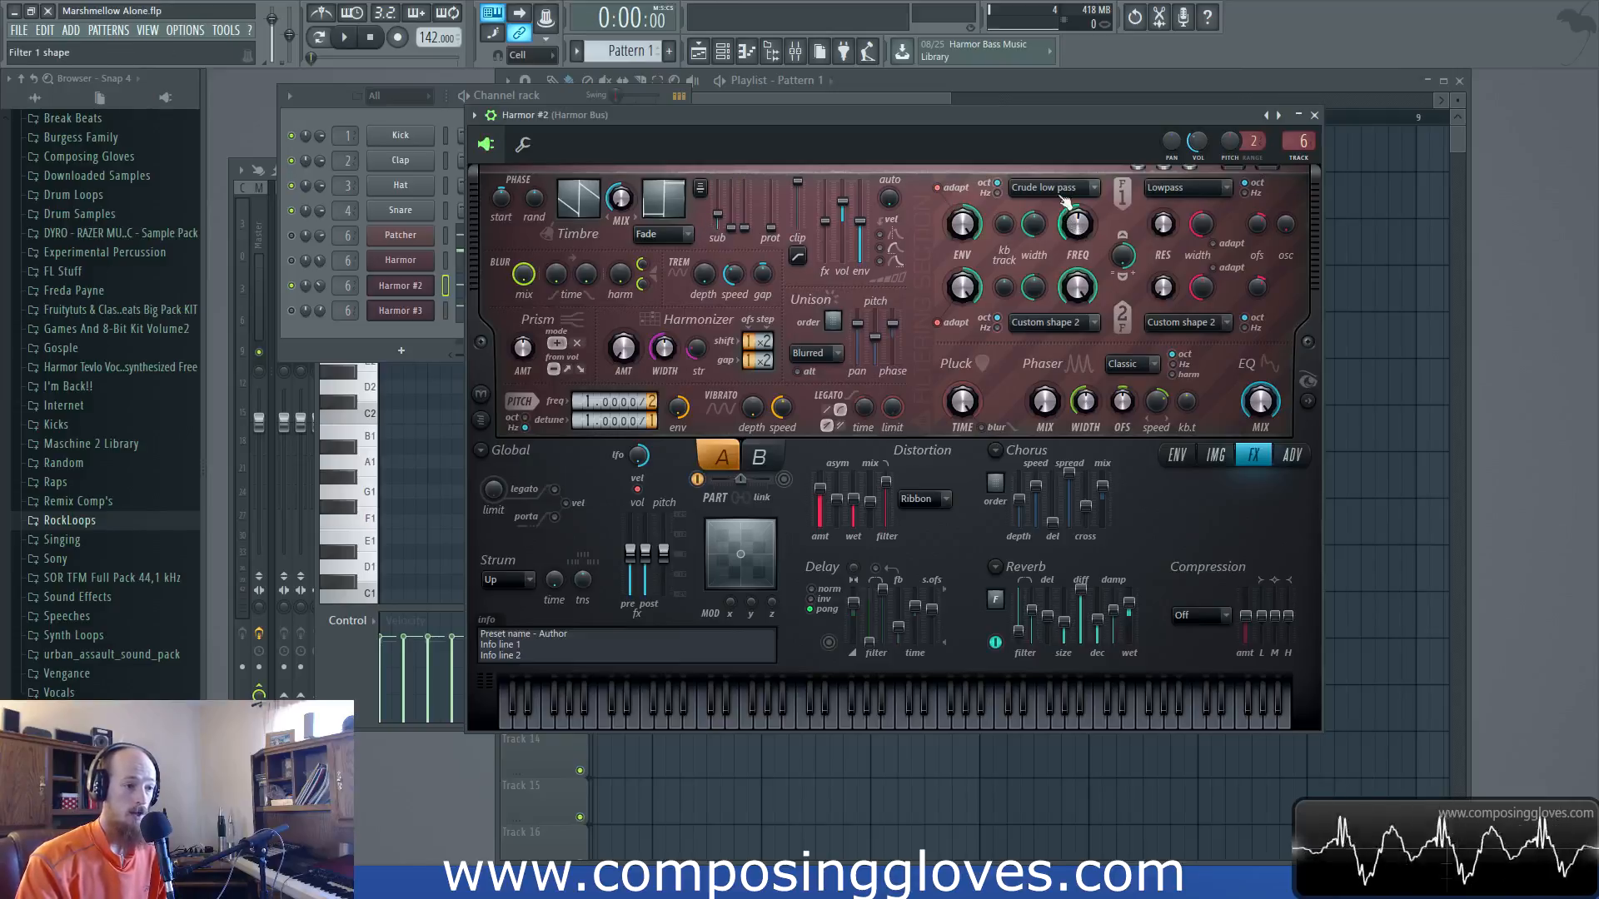
{"action": "left_click", "coordinate": [1177, 455]}
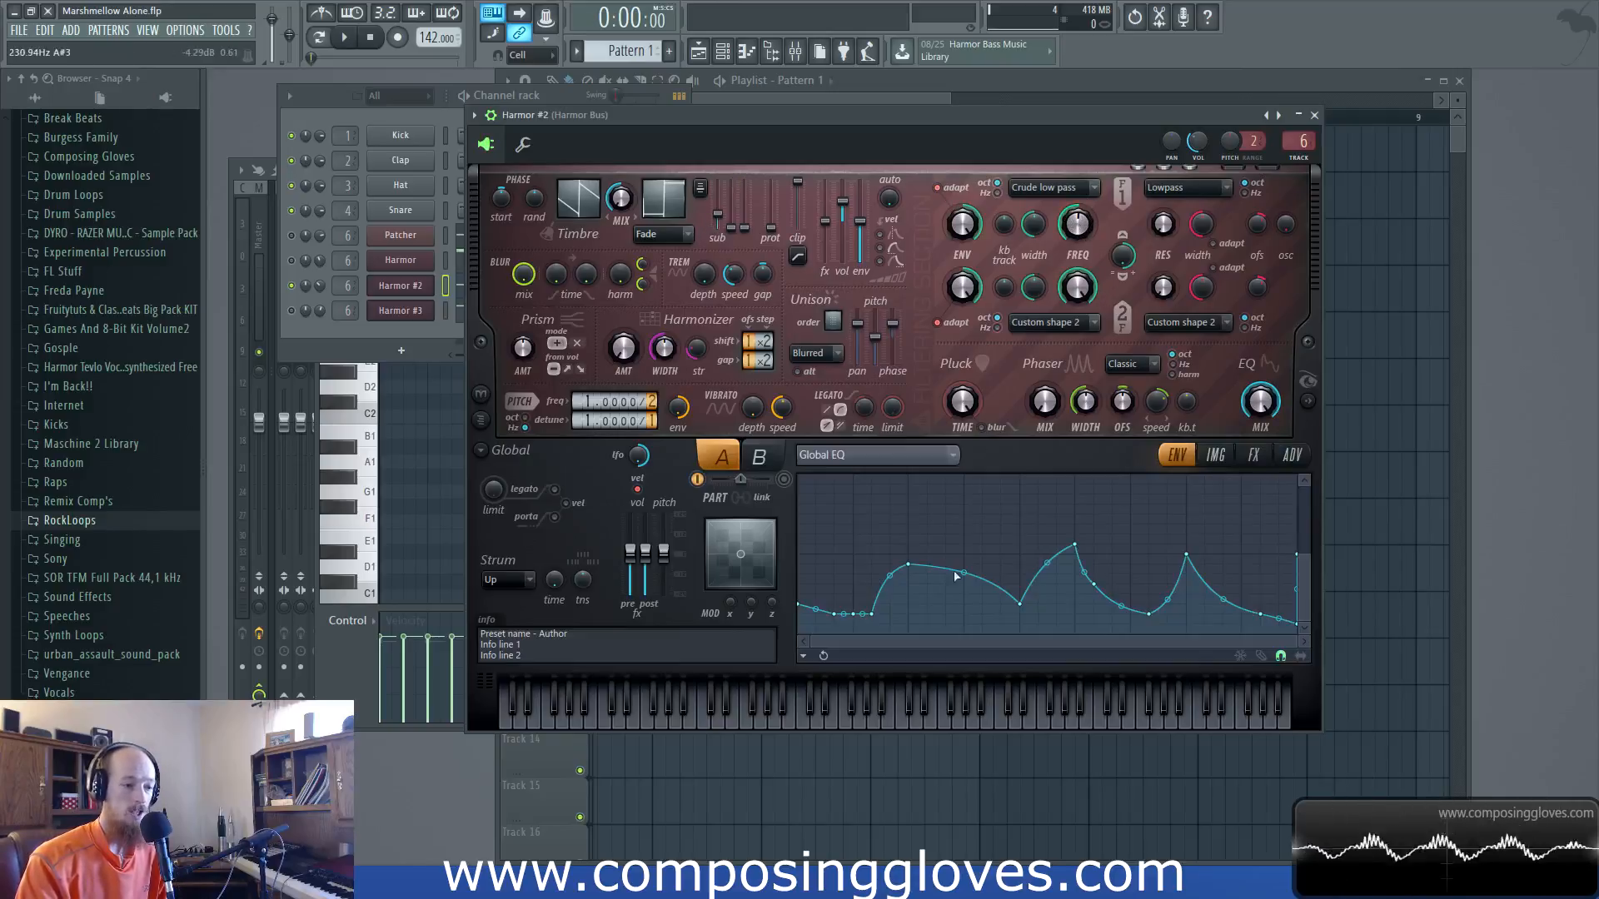
{"action": "left_click", "coordinate": [1215, 455]}
{"action": "left_click", "coordinate": [1254, 455]}
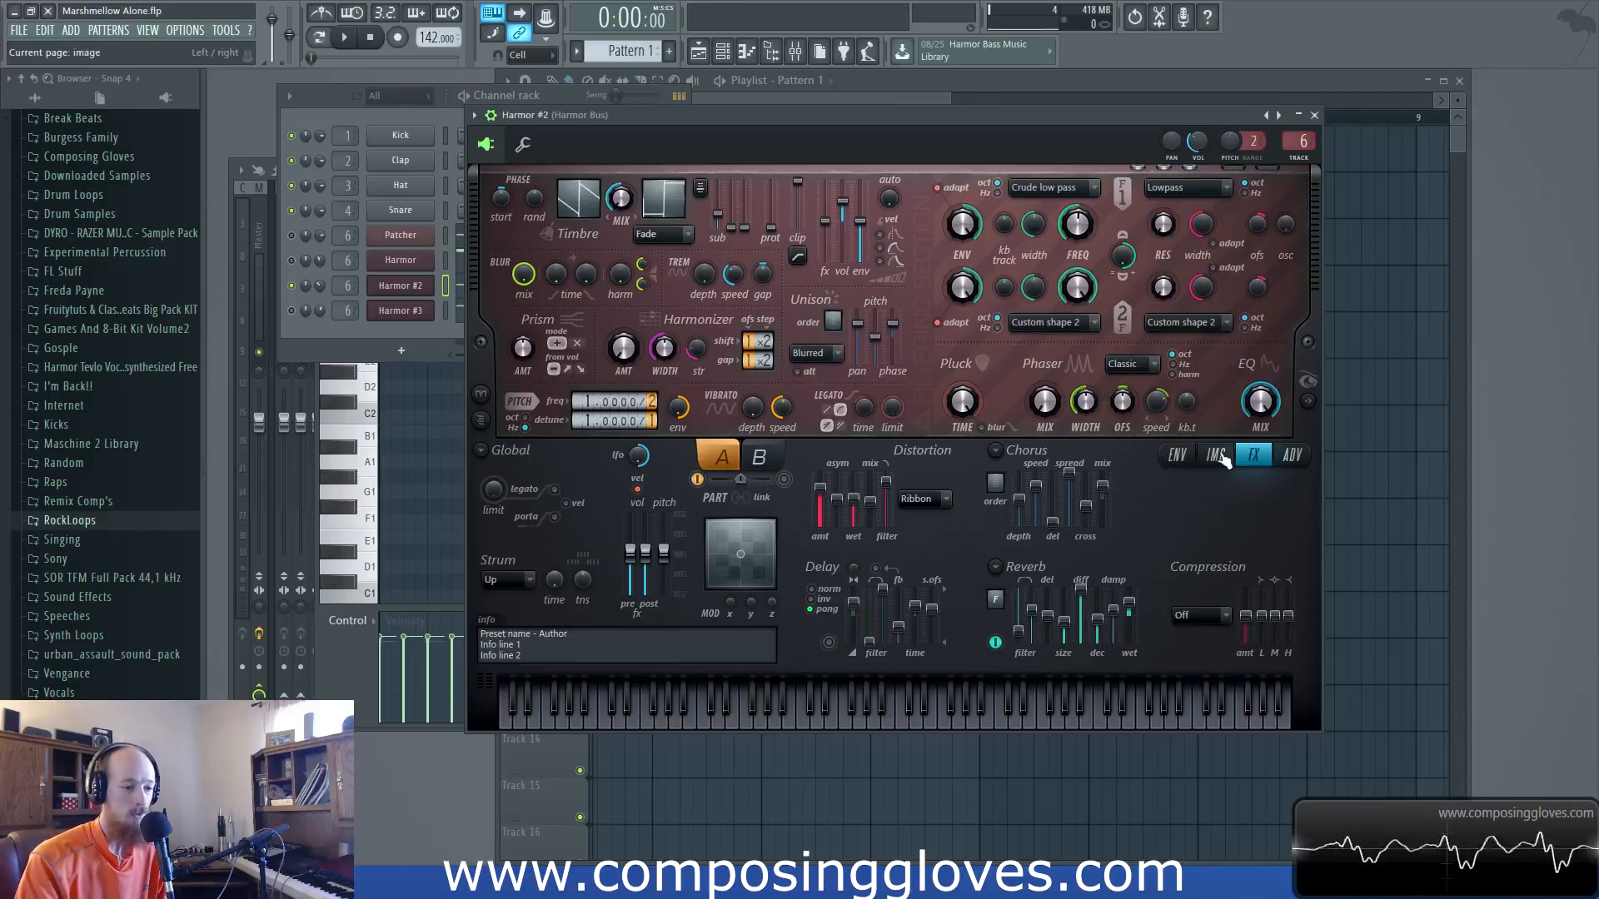
{"action": "left_click", "coordinate": [1177, 455]}
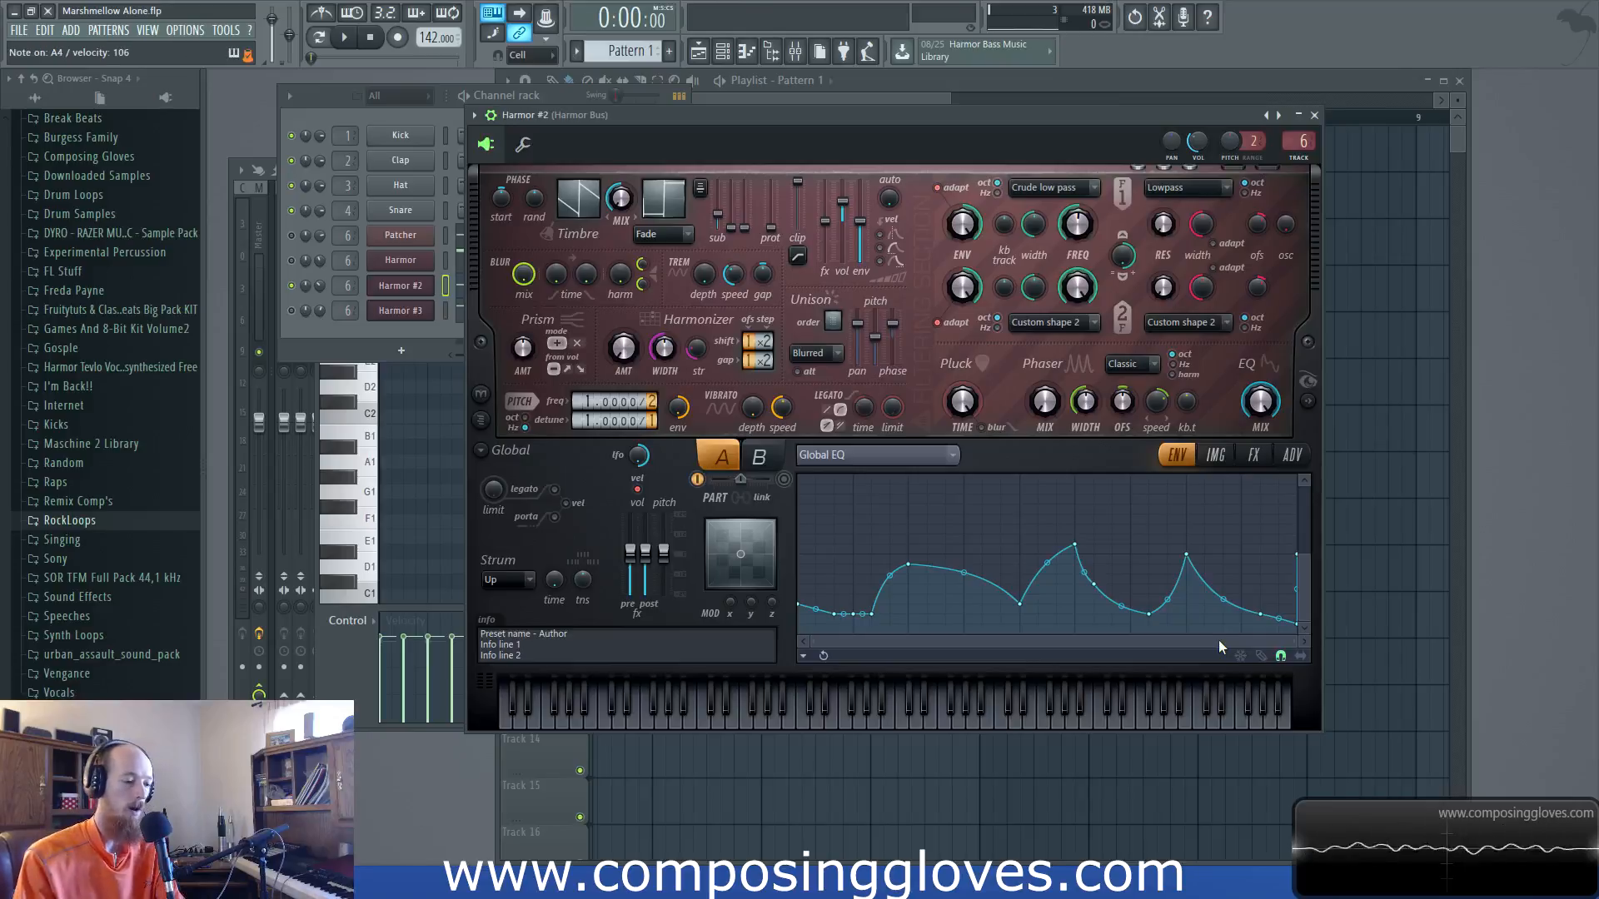
Reshape Harmor #2's Global EQ by straightening the slope after the first peak and bending the rise to the second peak inward
{"action": "left_click_drag", "start_coordinate": [962, 574], "coordinate": [1047, 589]}
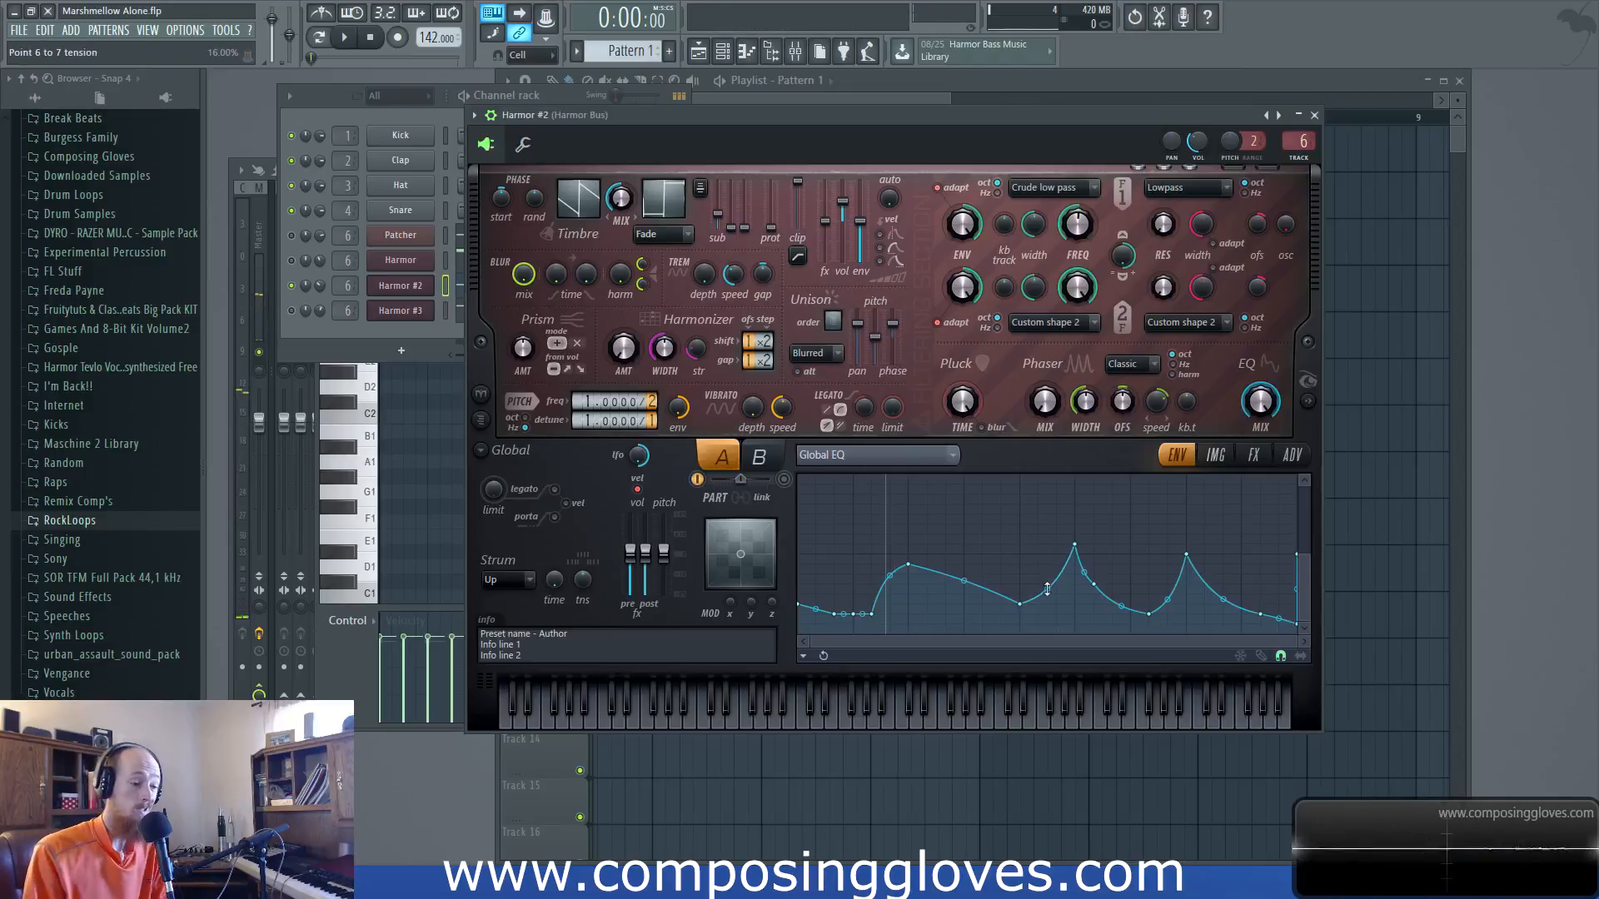
{"action": "left_click_drag", "start_coordinate": [1047, 588], "coordinate": [1047, 585]}
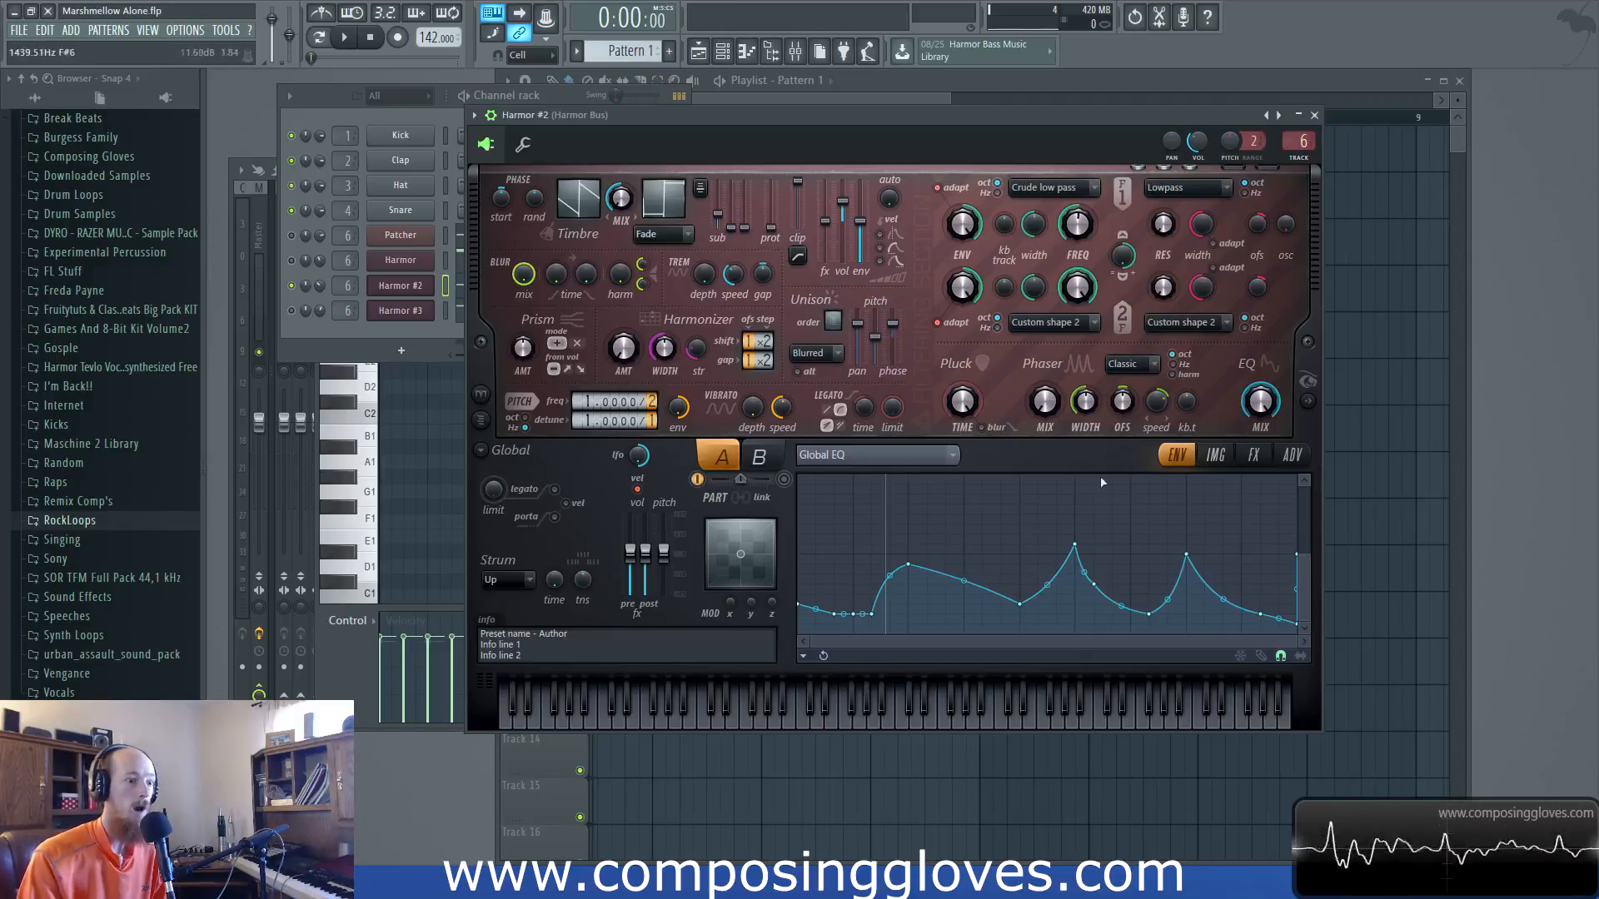
{"action": "left_click_drag", "start_coordinate": [991, 120], "coordinate": [1039, 115]}
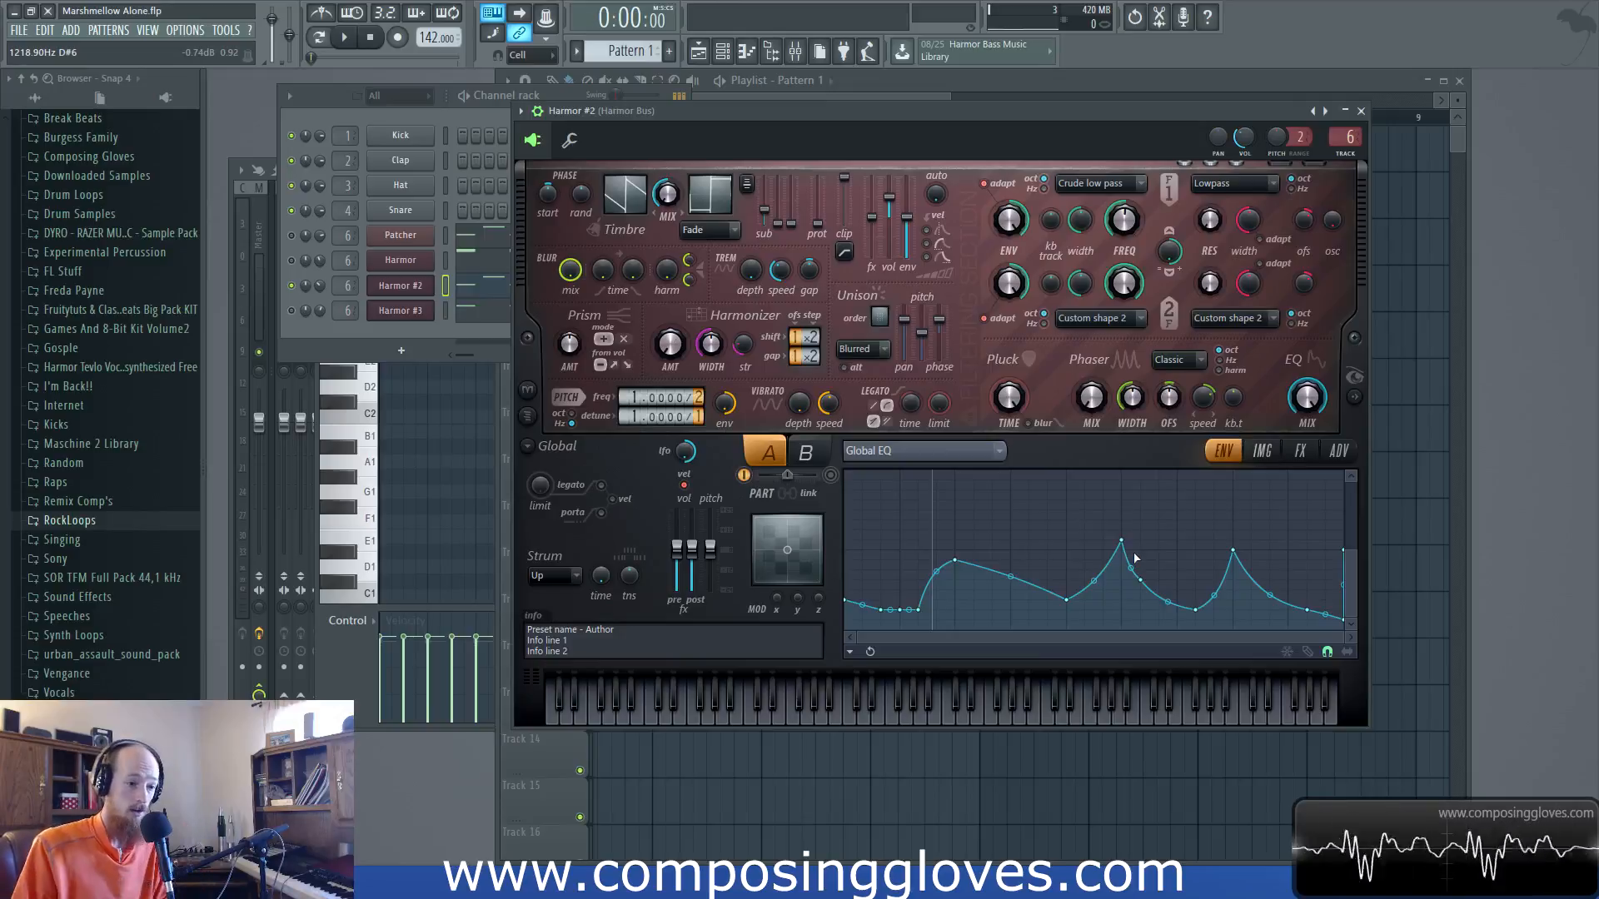
Open Harmor #3 and examine its effects, advanced settings, volume envelope and Global EQ curve
{"action": "left_click", "coordinate": [335, 350]}
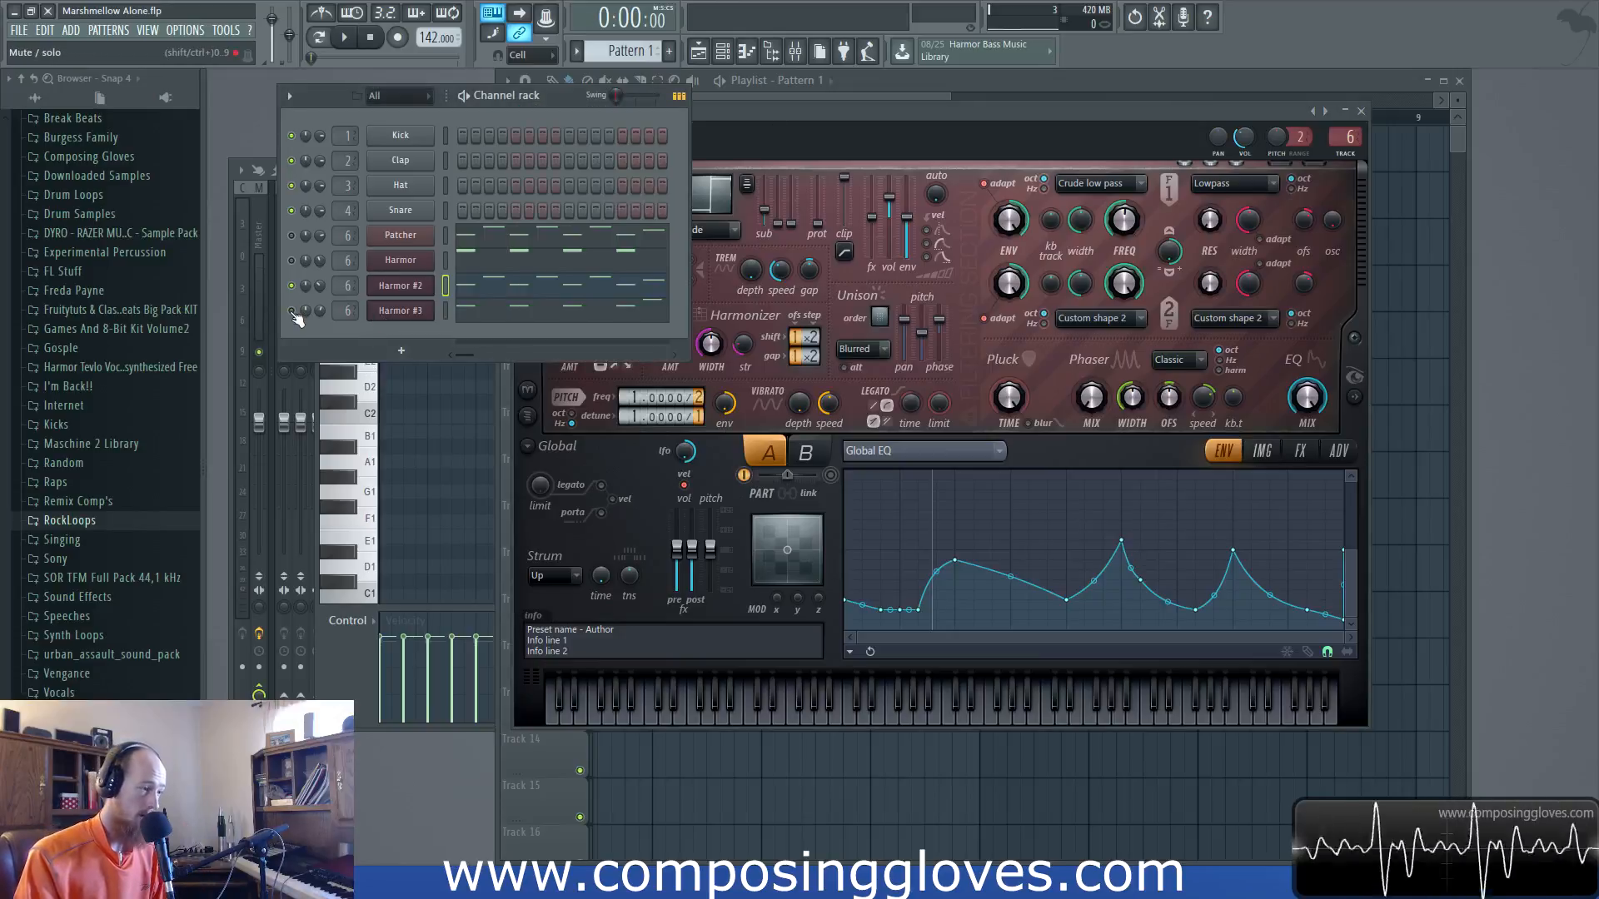
{"action": "left_click", "coordinate": [401, 310]}
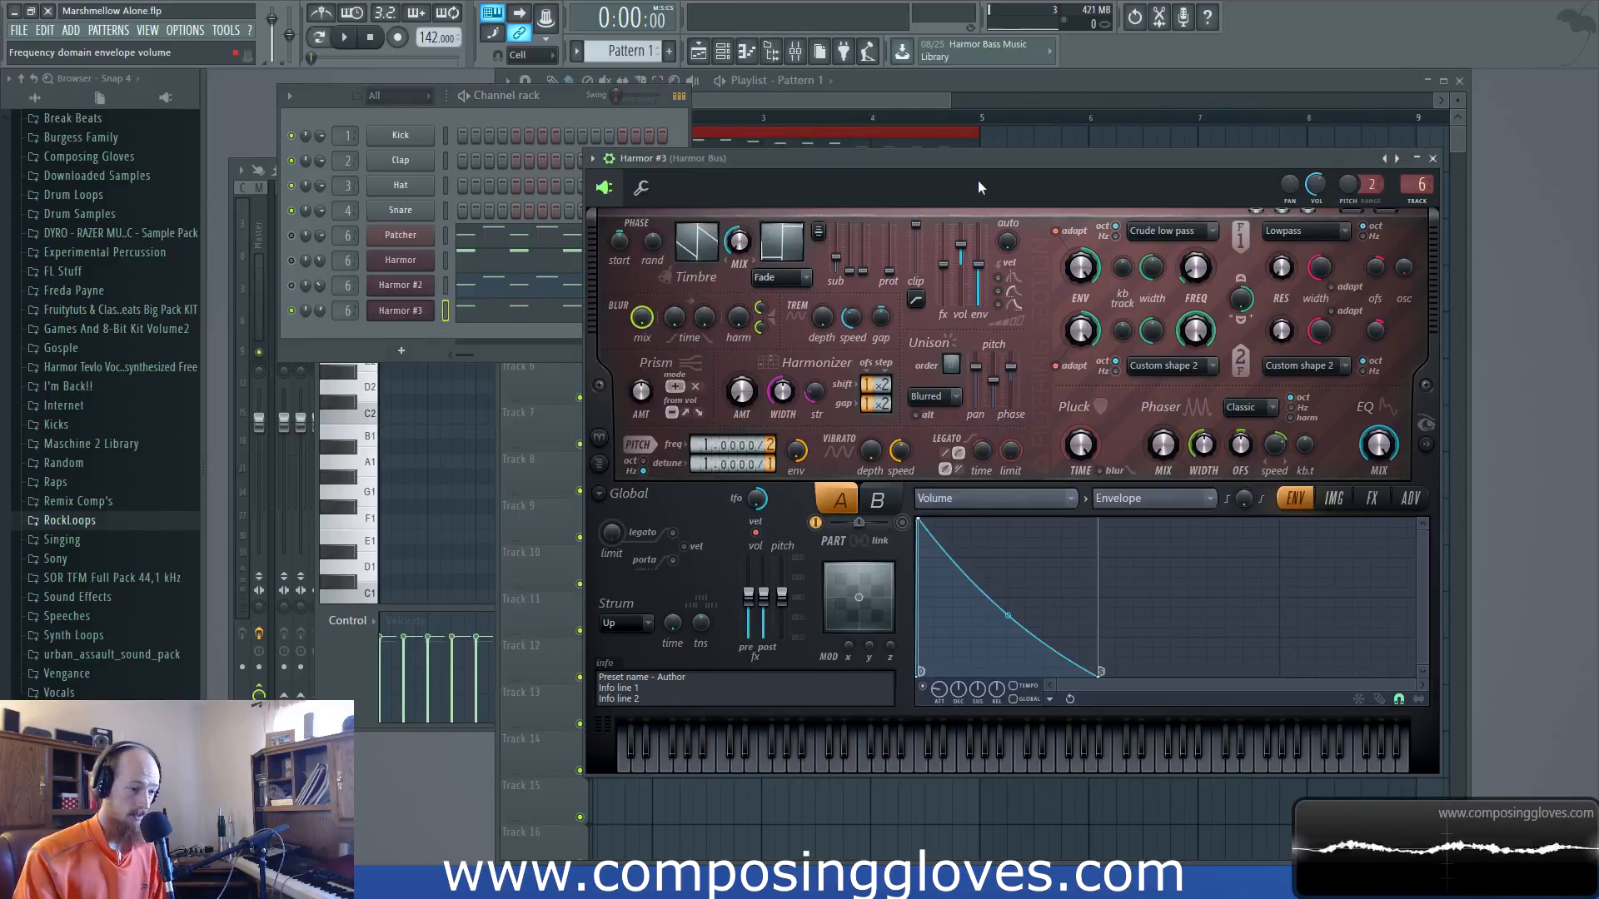
{"action": "left_click_drag", "start_coordinate": [986, 165], "coordinate": [951, 129]}
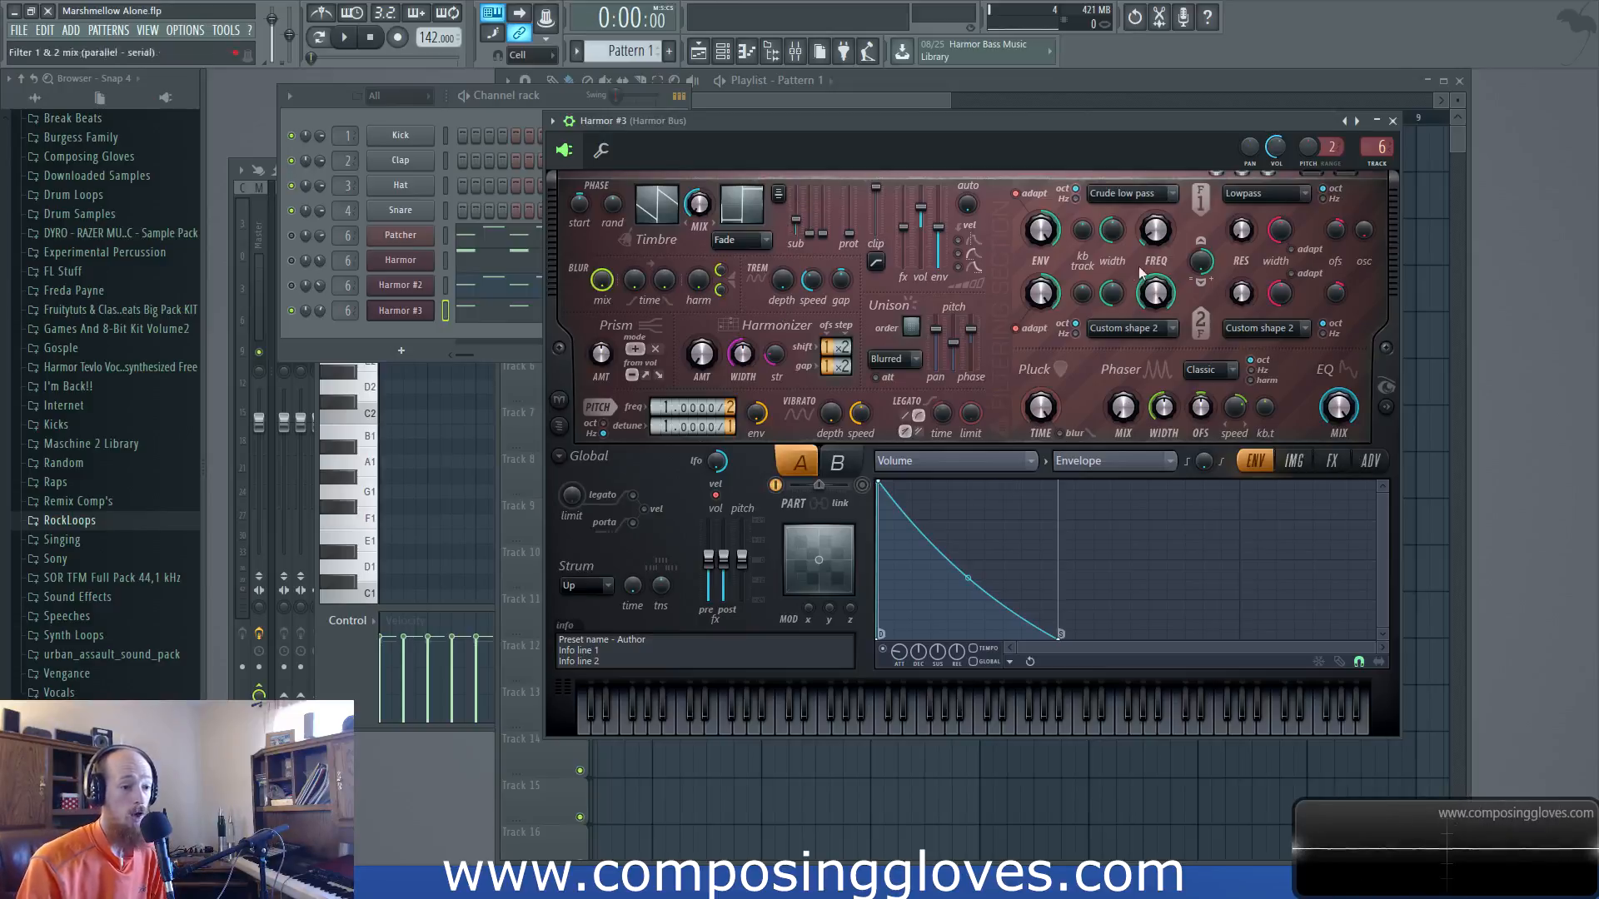
{"action": "left_click", "coordinate": [1325, 469]}
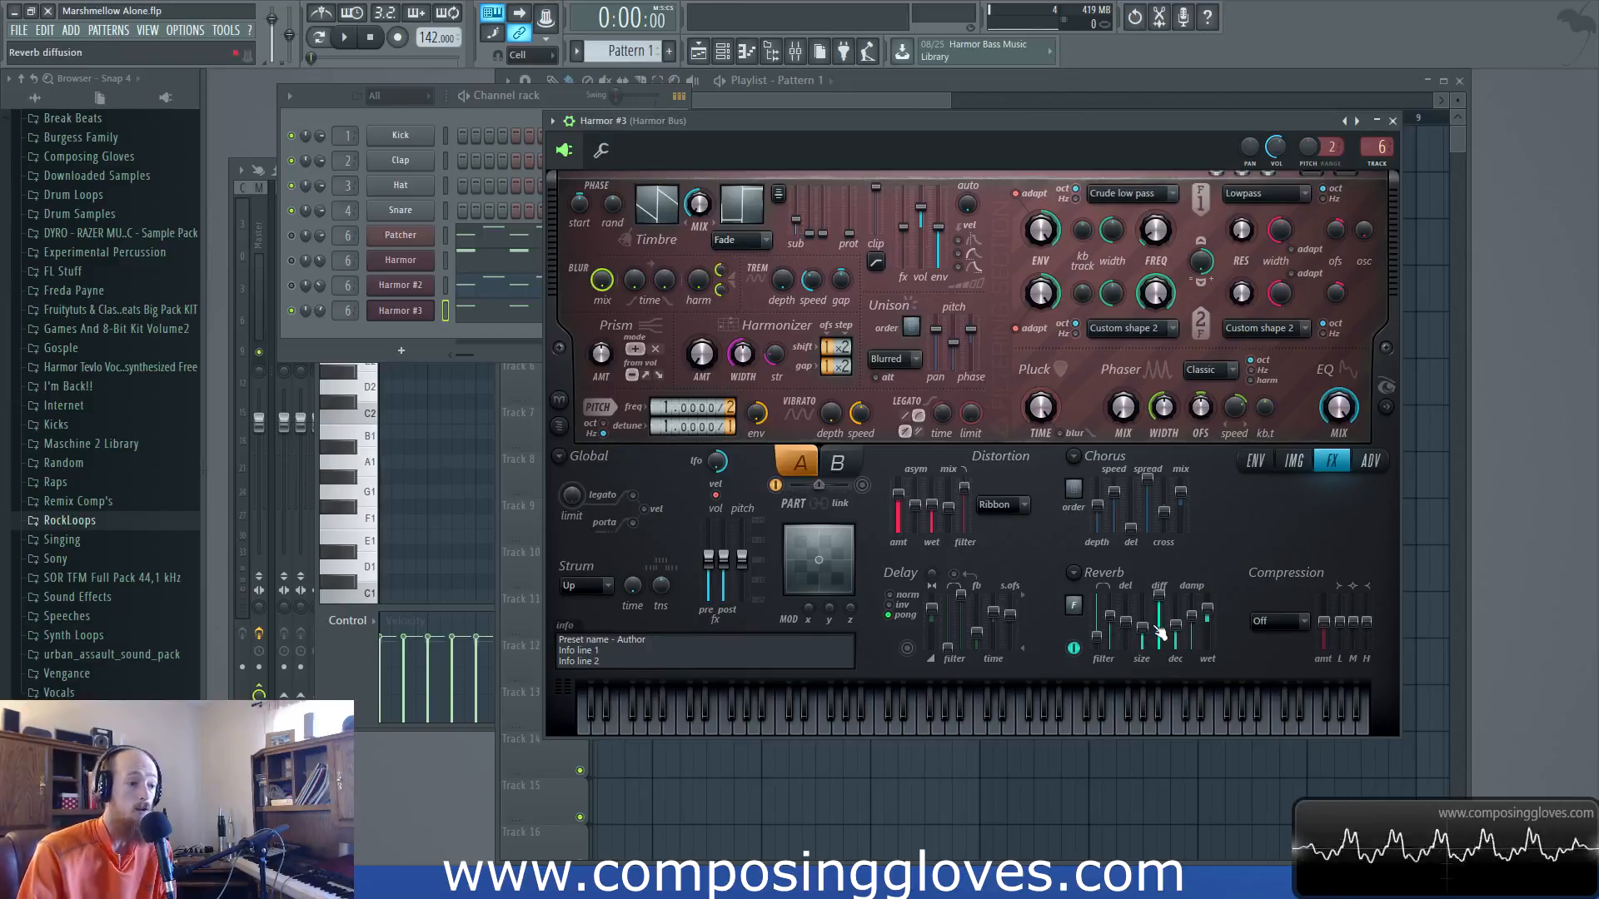
{"action": "left_click", "coordinate": [1368, 460]}
{"action": "left_click", "coordinate": [1257, 461]}
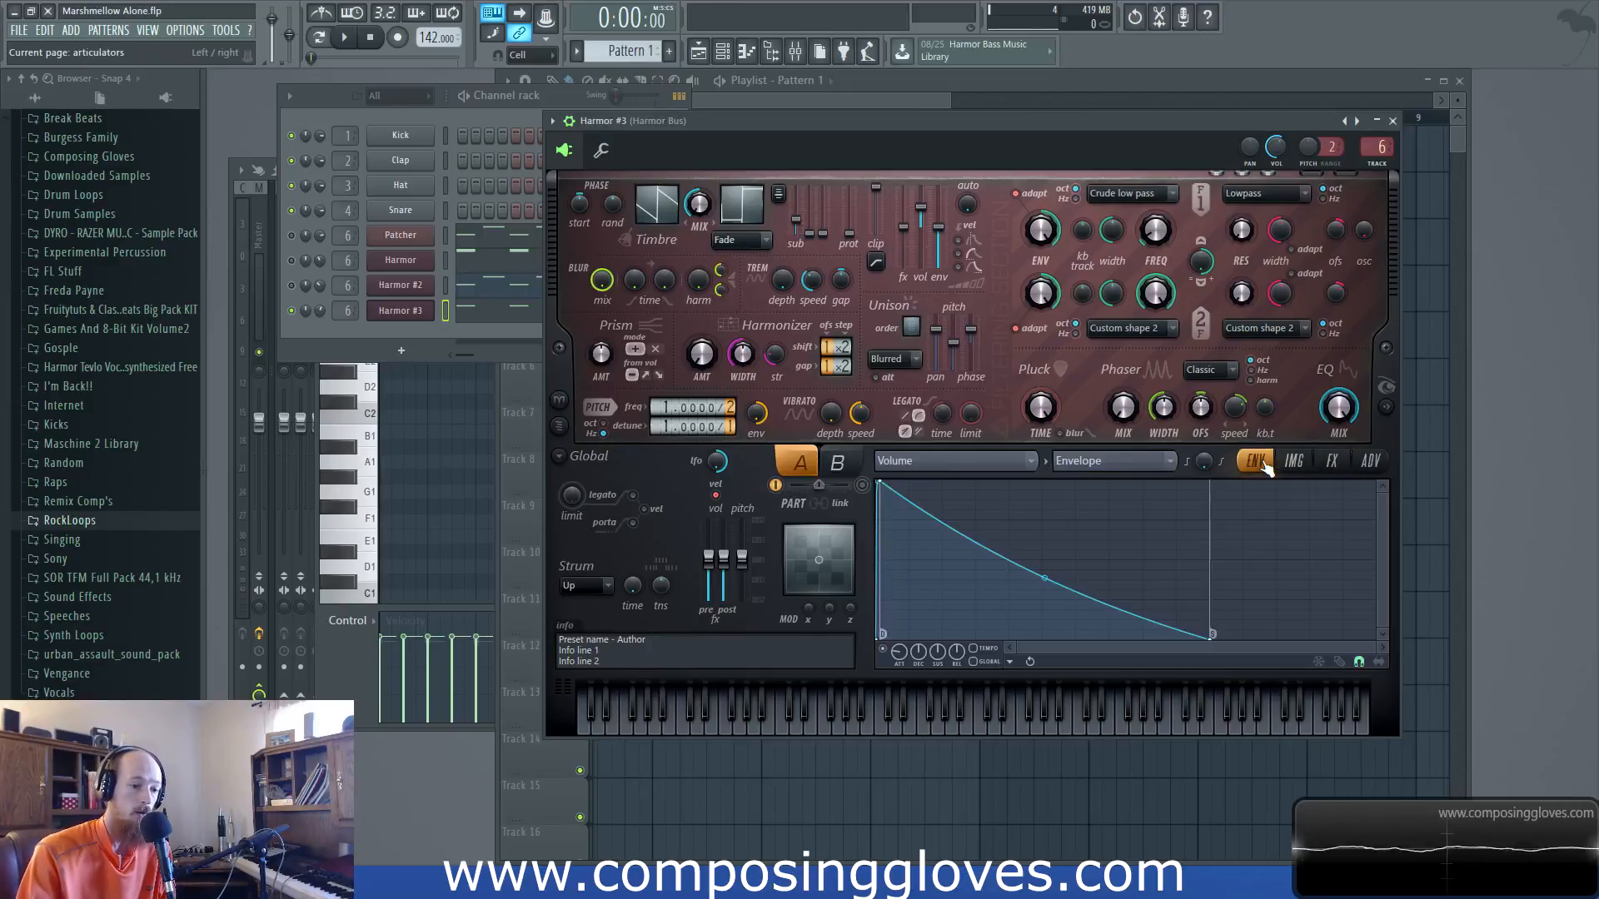
{"action": "left_click", "coordinate": [1344, 406]}
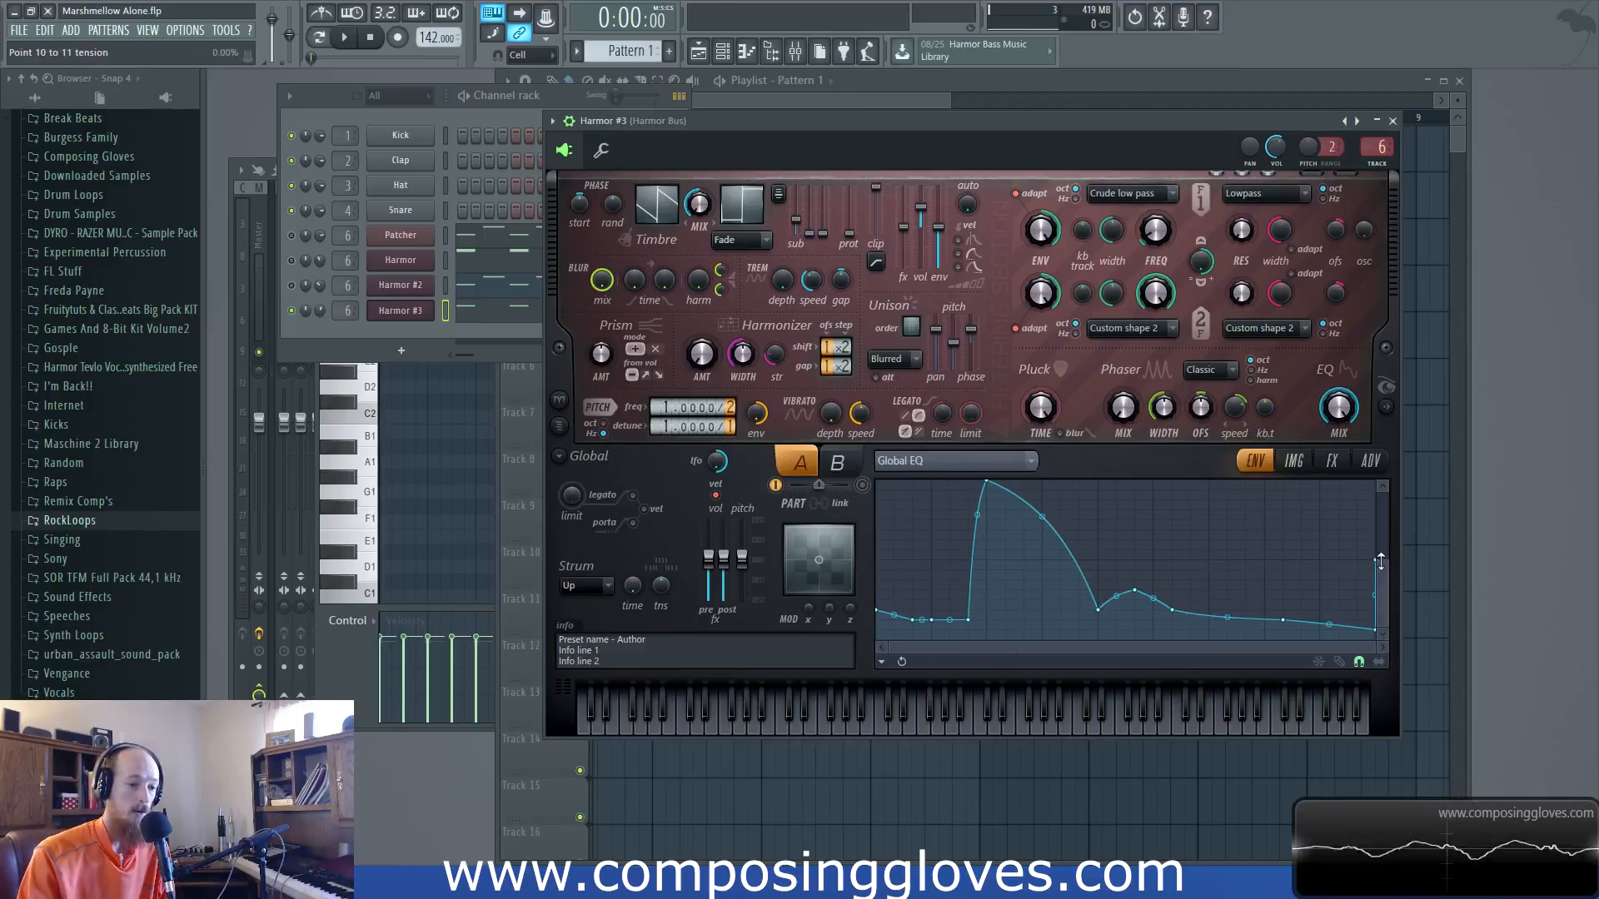
{"action": "left_click_drag", "start_coordinate": [1380, 562], "coordinate": [1005, 633]}
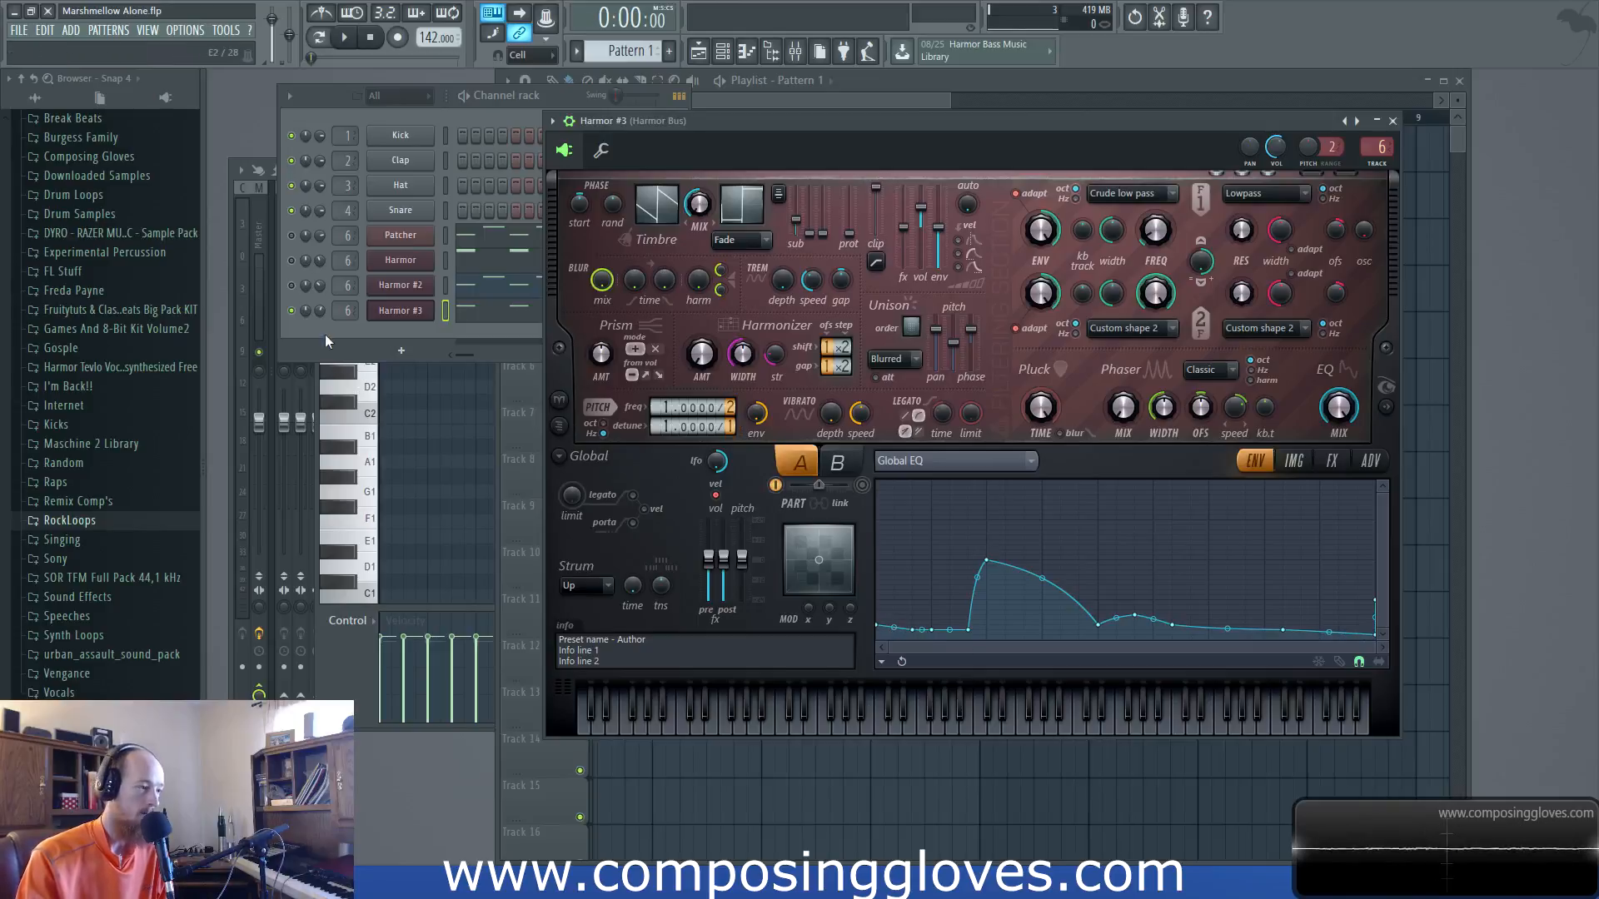
View Harmor #3's notes in the piano roll and compare the pitch settings of Harmor #3, Harmor #2 and Harmor
{"action": "left_click", "coordinate": [483, 315]}
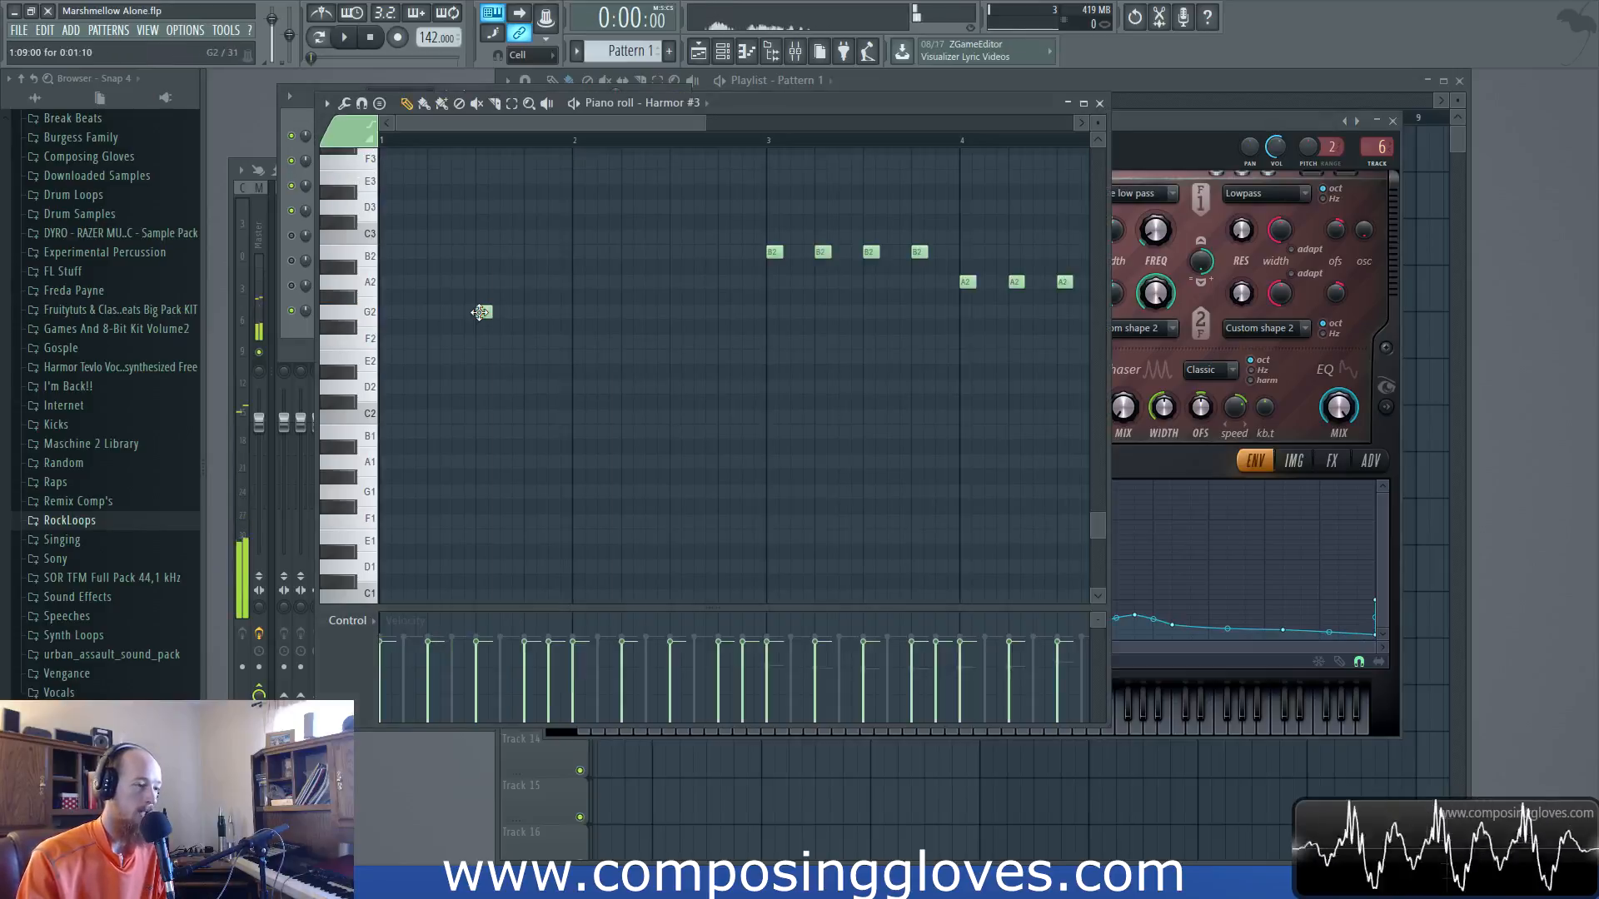
{"action": "left_click", "coordinate": [1189, 133]}
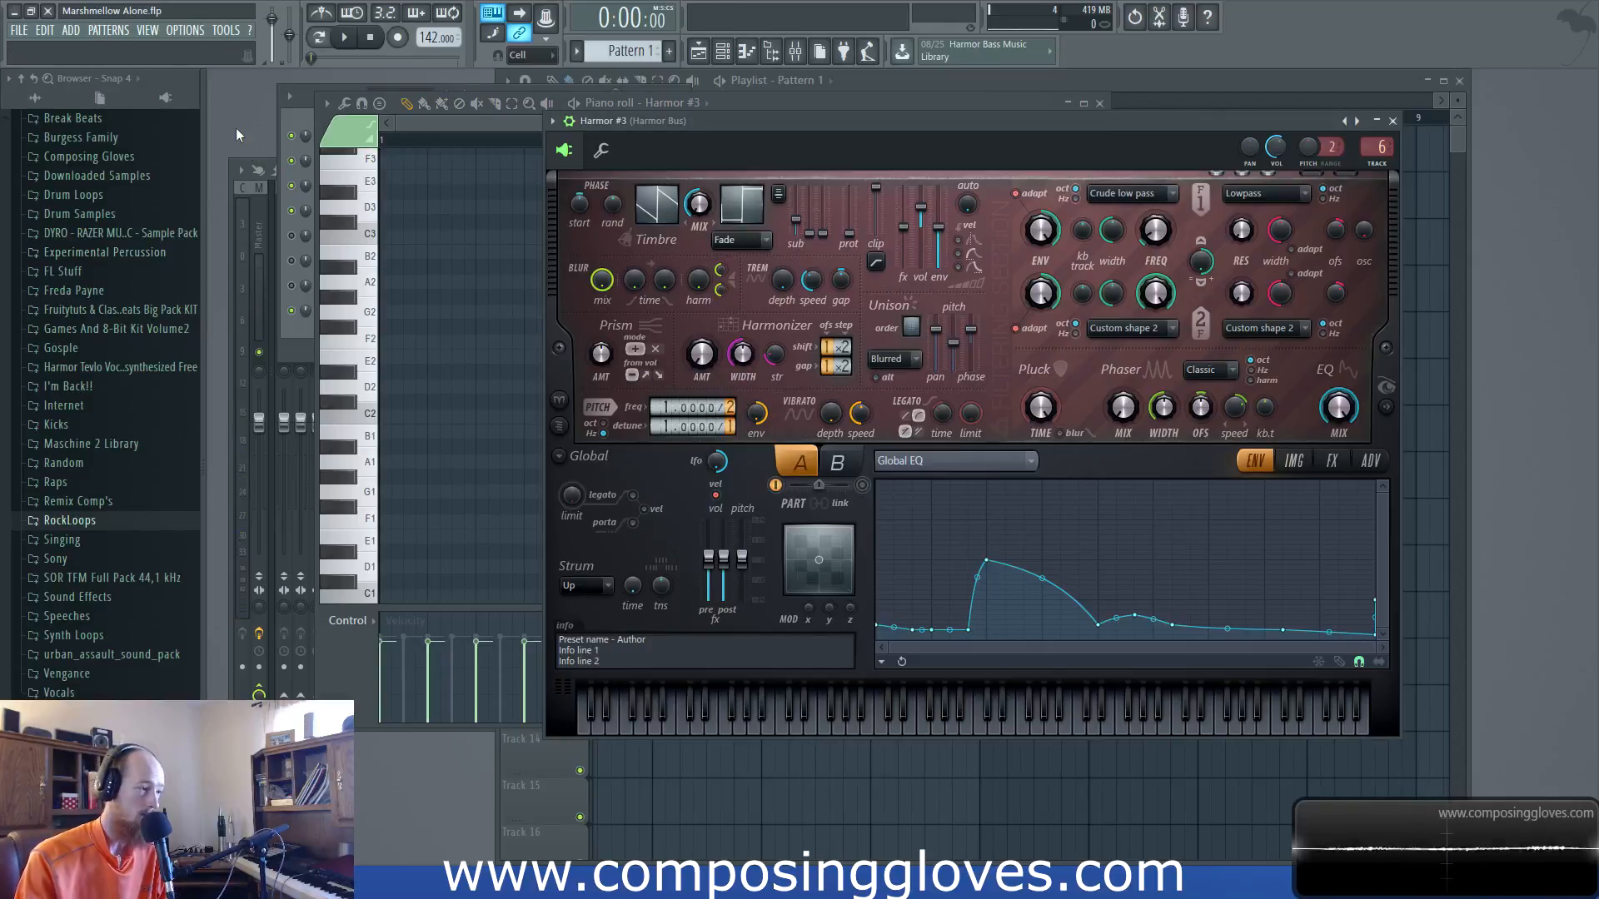
{"action": "key", "text": "F6"}
{"action": "left_click", "coordinate": [401, 284]}
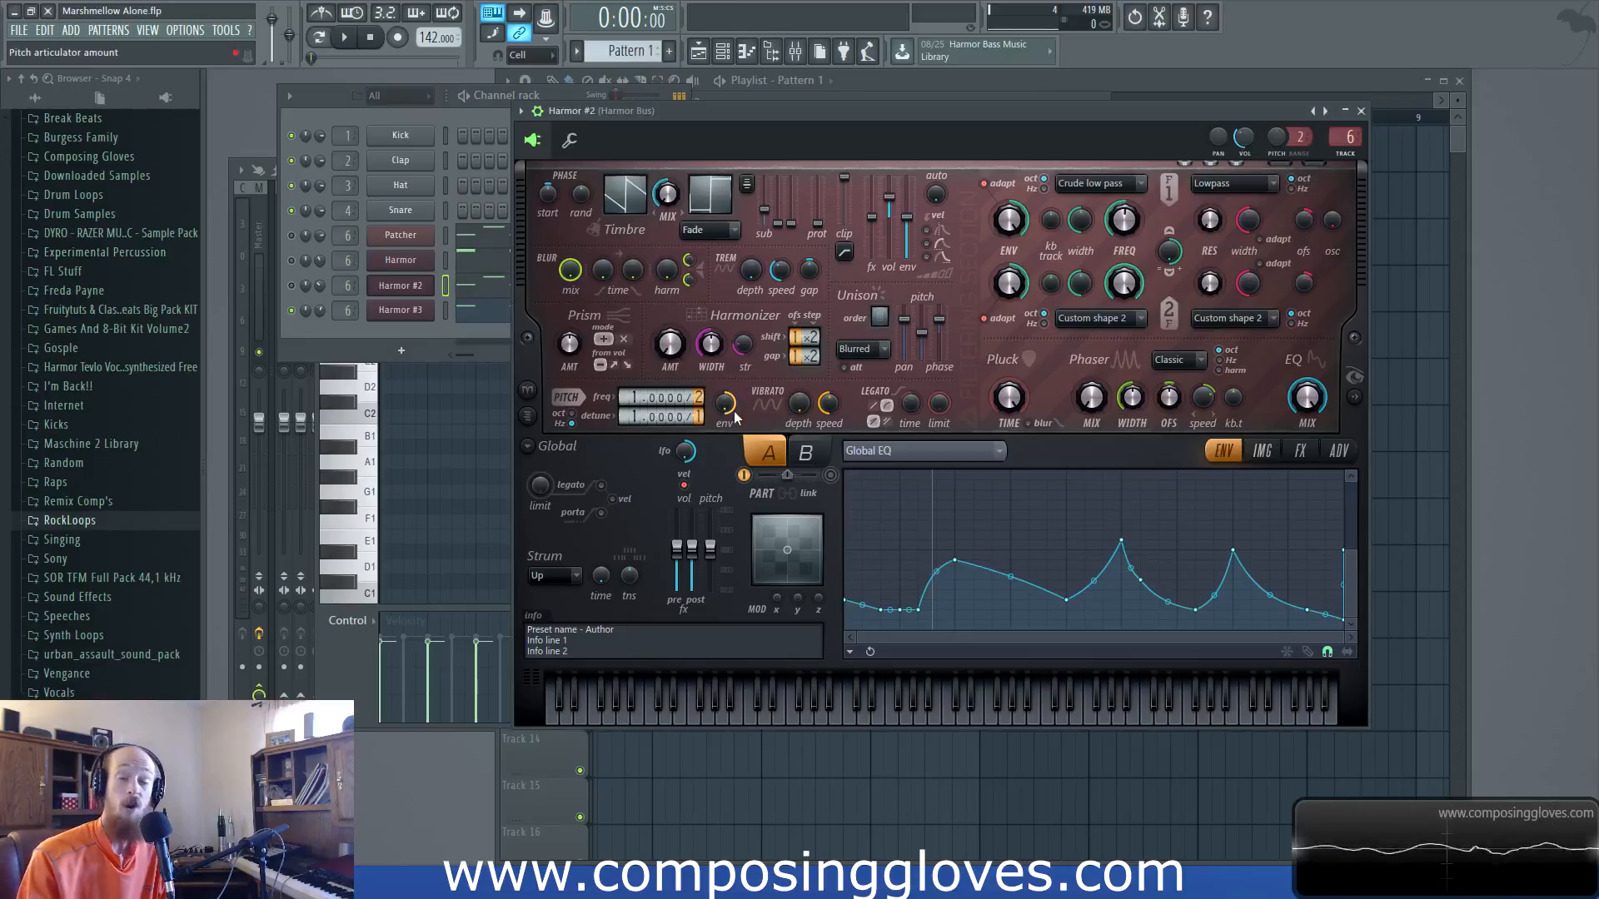
{"action": "left_click", "coordinate": [416, 263]}
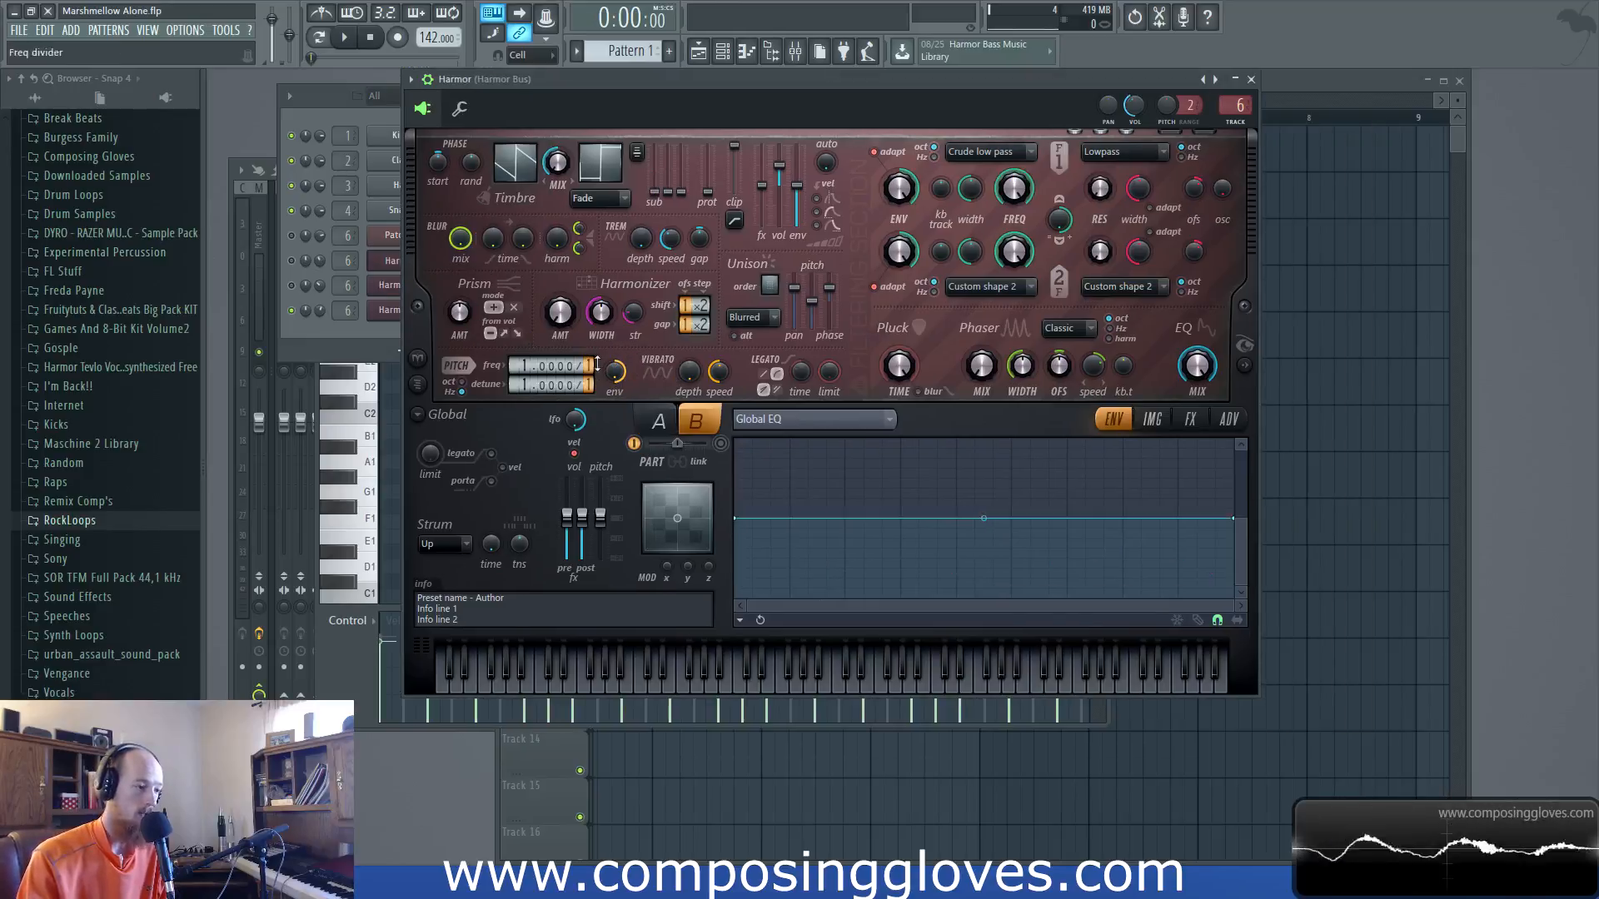
Open the Harmor inside Patcher and examine the pitch settings and Global EQ curves of its parts B and A
{"action": "left_click", "coordinate": [391, 236]}
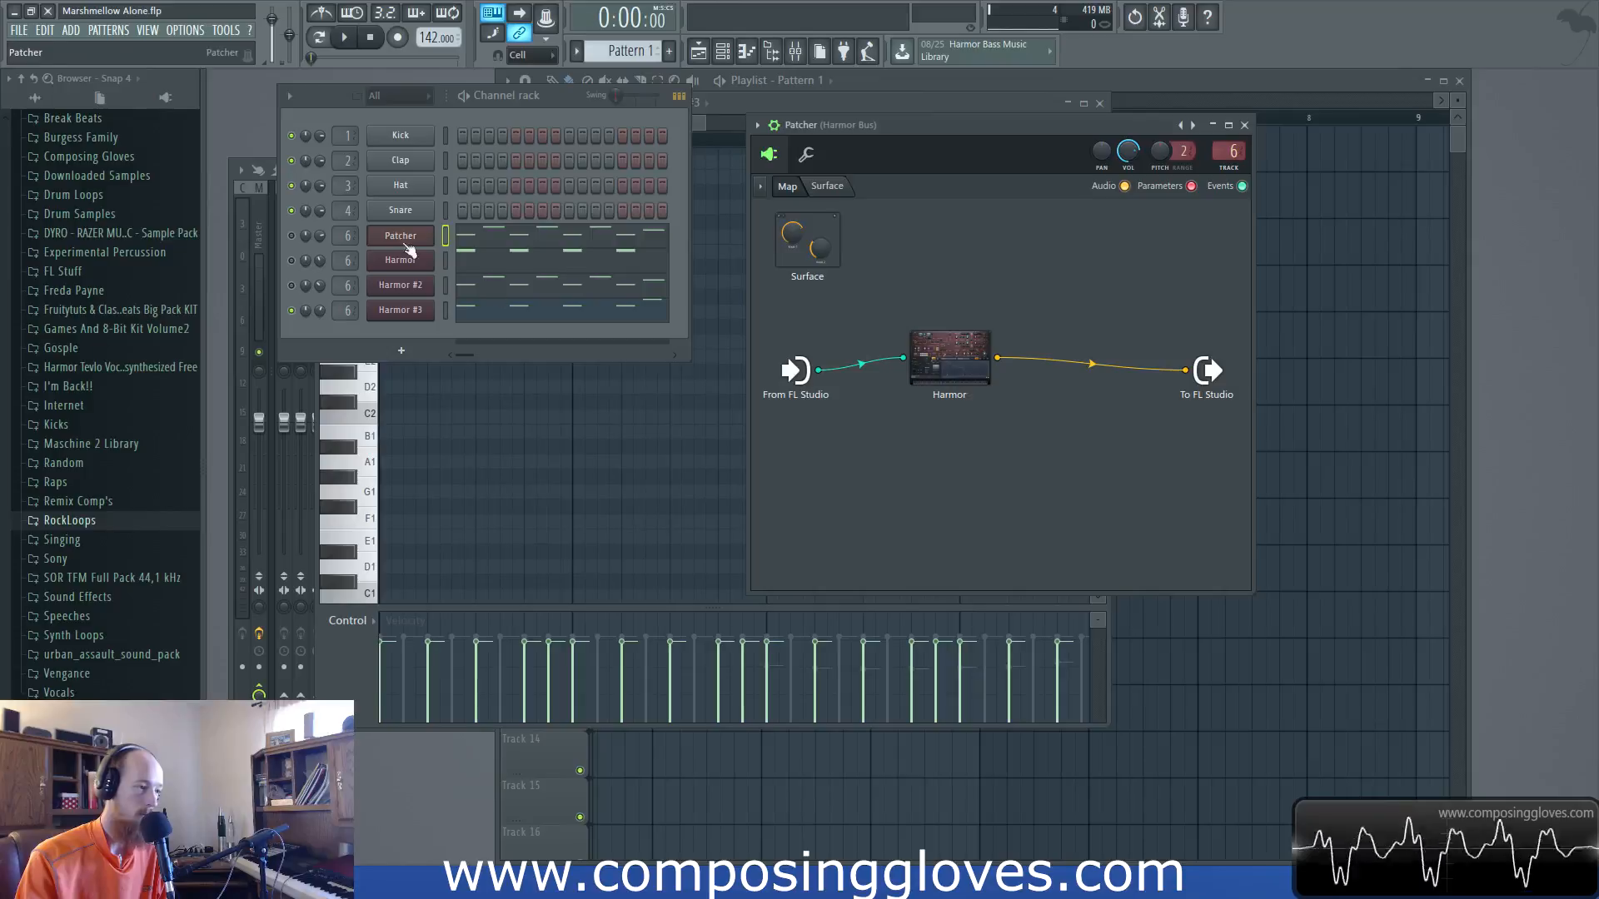
{"action": "left_click", "coordinate": [931, 353]}
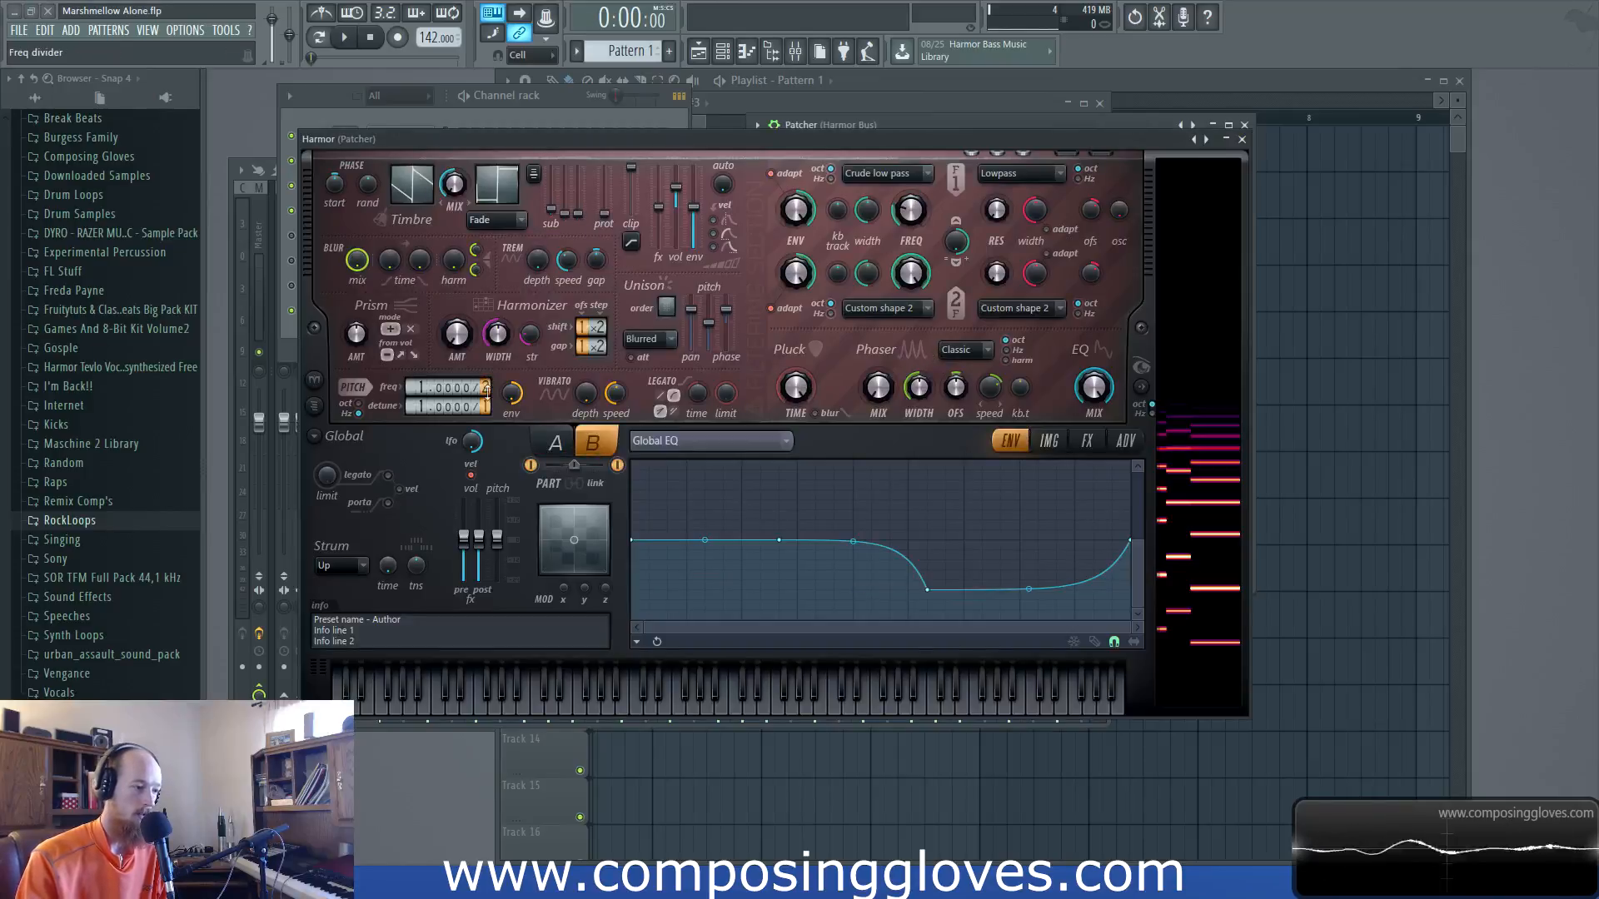
{"action": "left_click", "coordinate": [555, 442]}
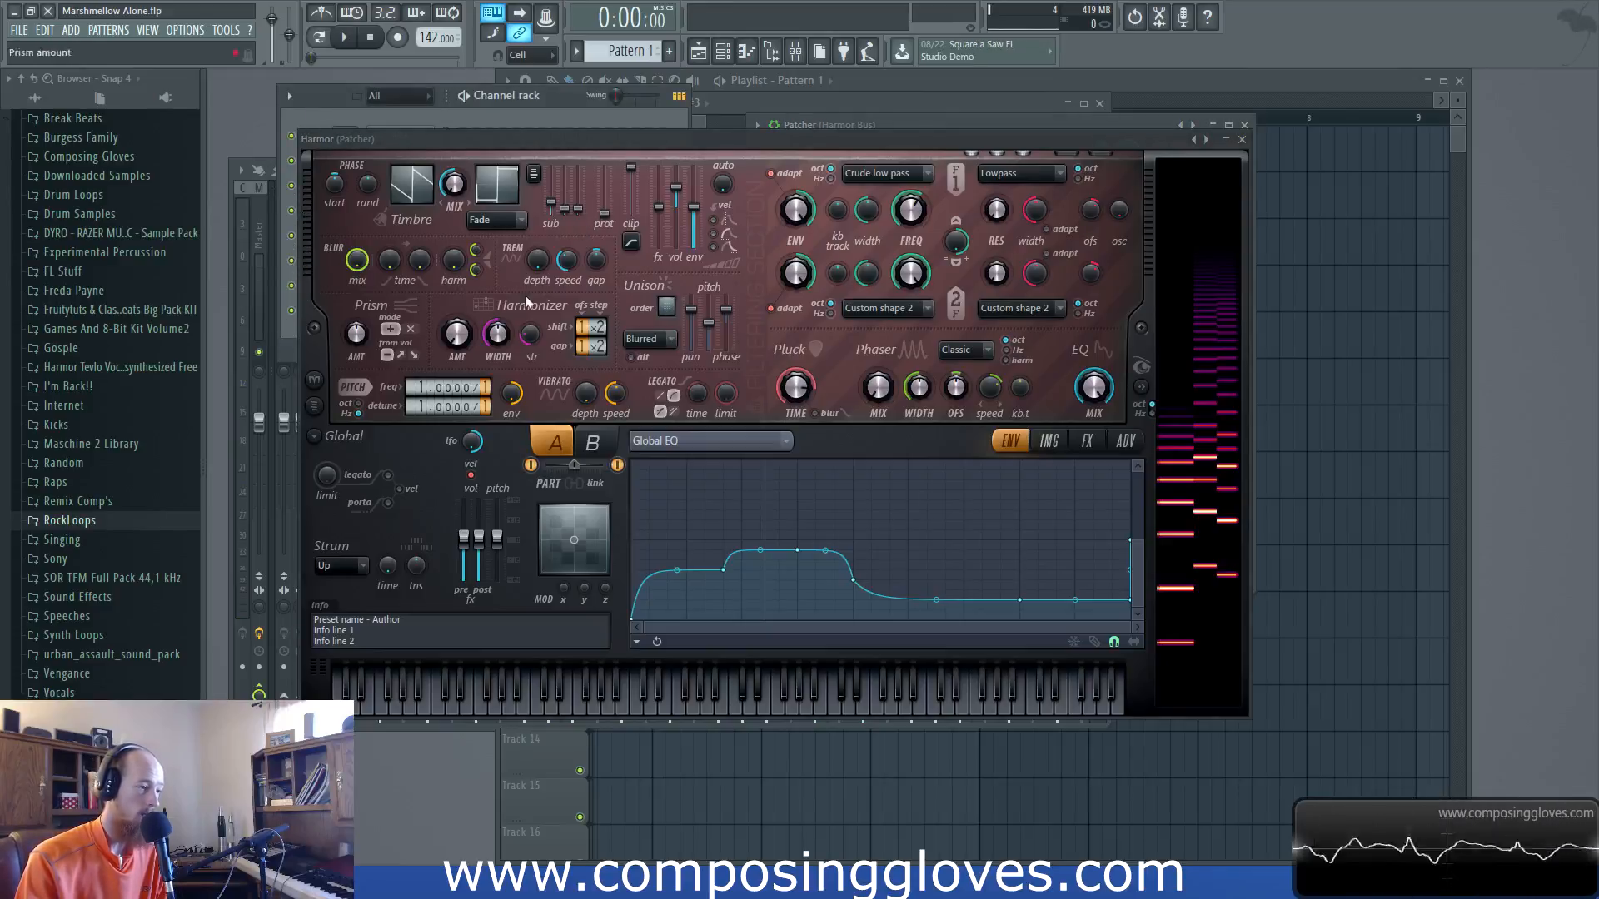
Play Pattern 1 in the playlist with Patcher's Harmor window moved aside, stop playback and close that window
{"action": "left_click", "coordinate": [889, 95]}
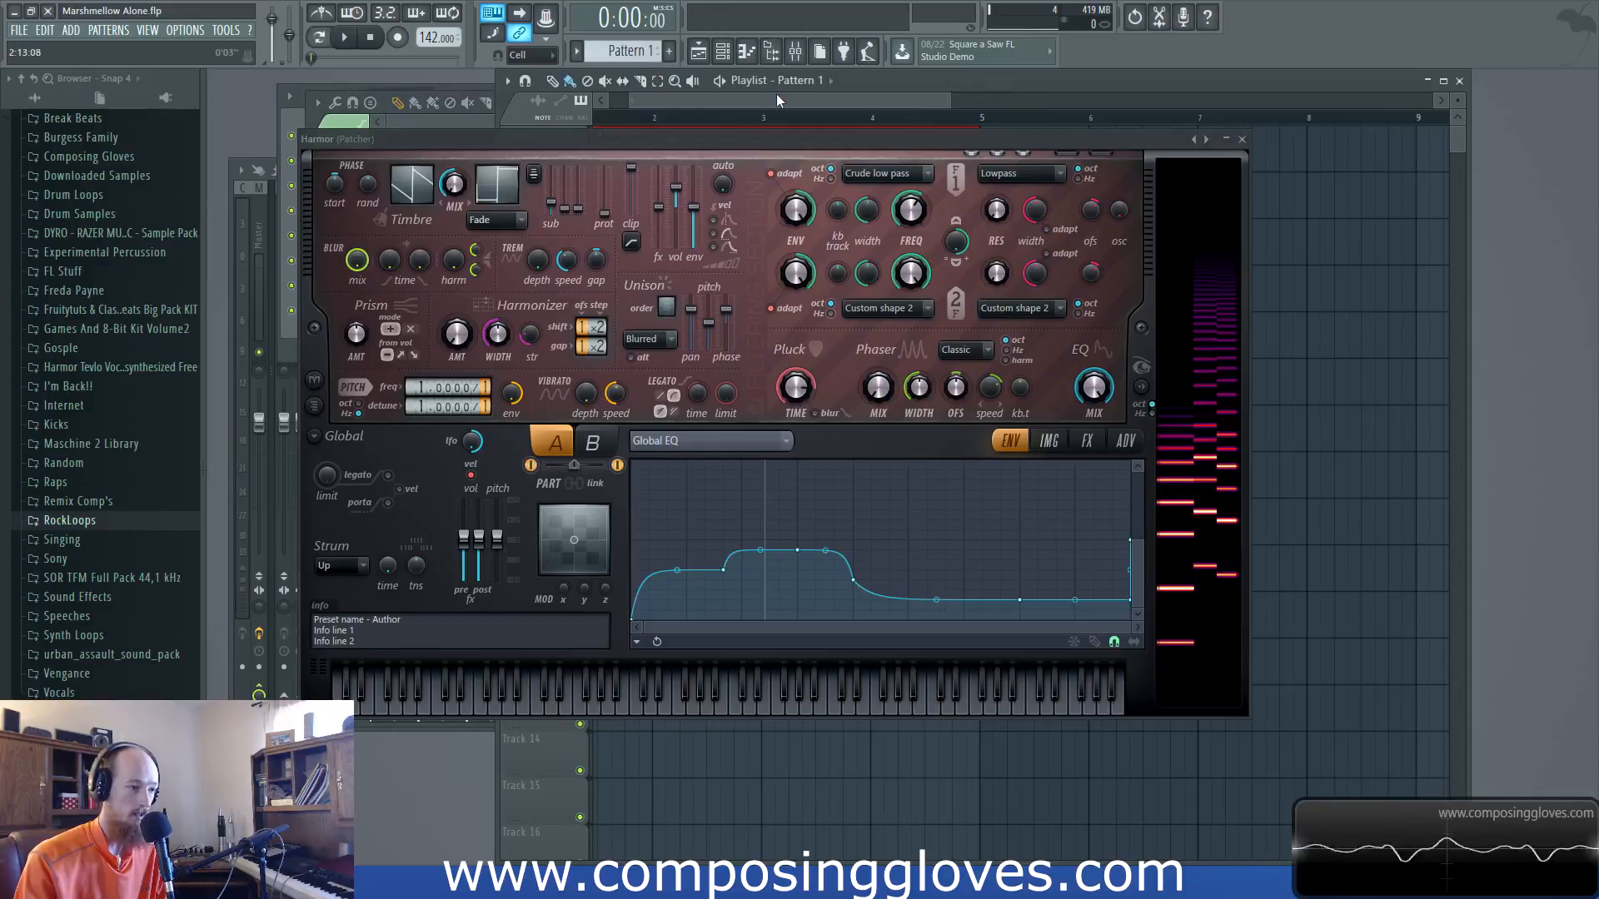
{"action": "key", "text": "space"}
{"action": "left_click_drag", "start_coordinate": [627, 139], "coordinate": [1018, 427]}
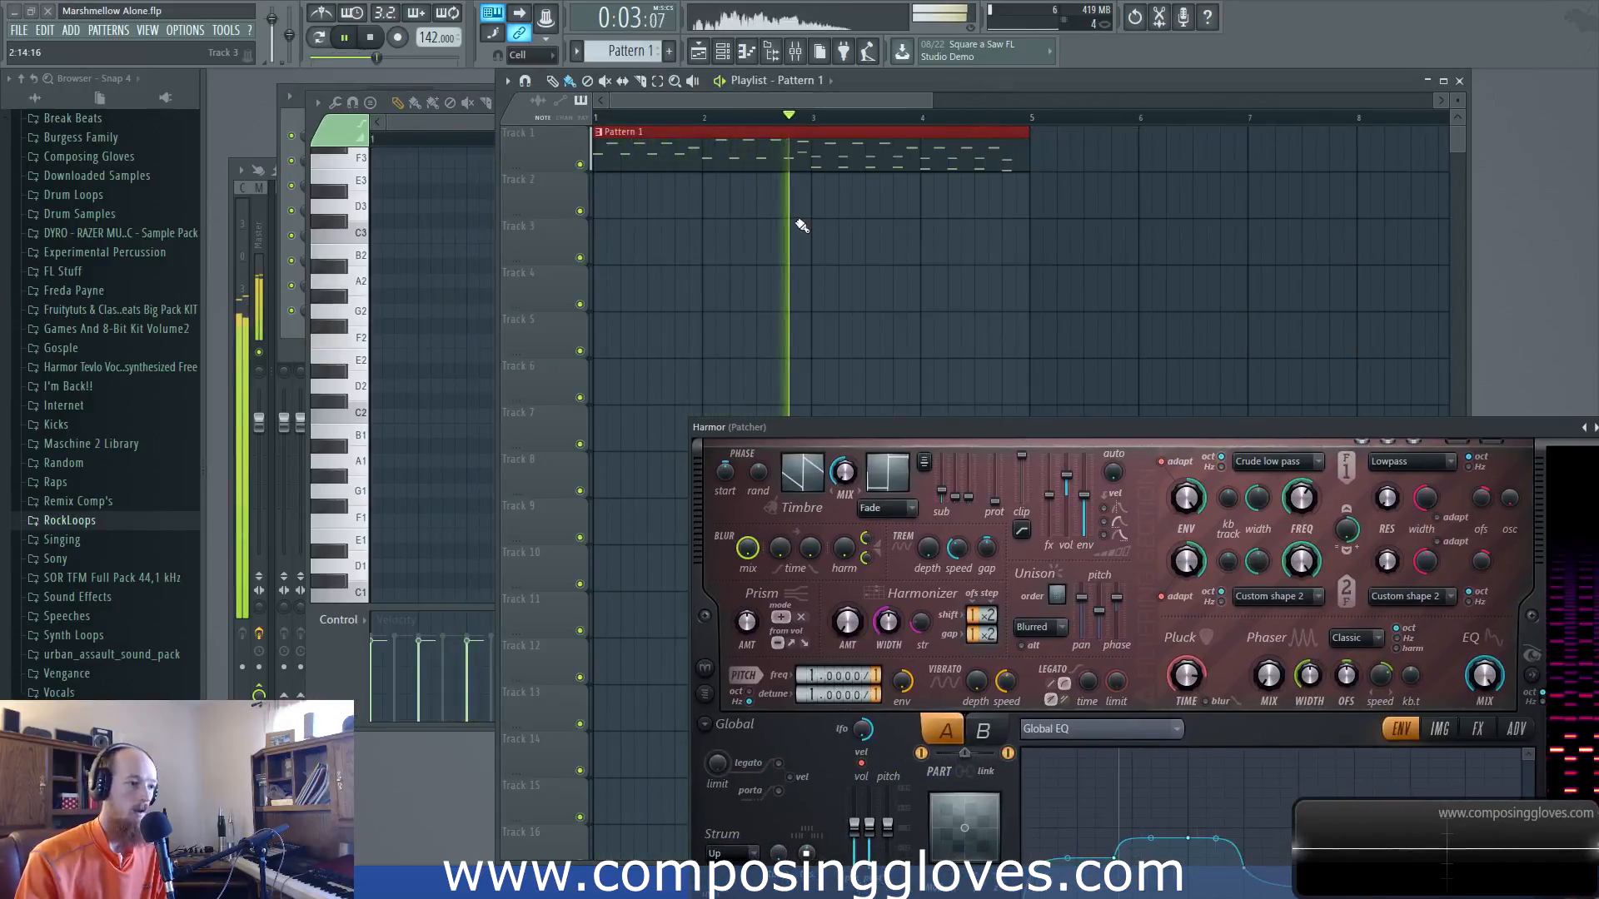
{"action": "key", "text": "space"}
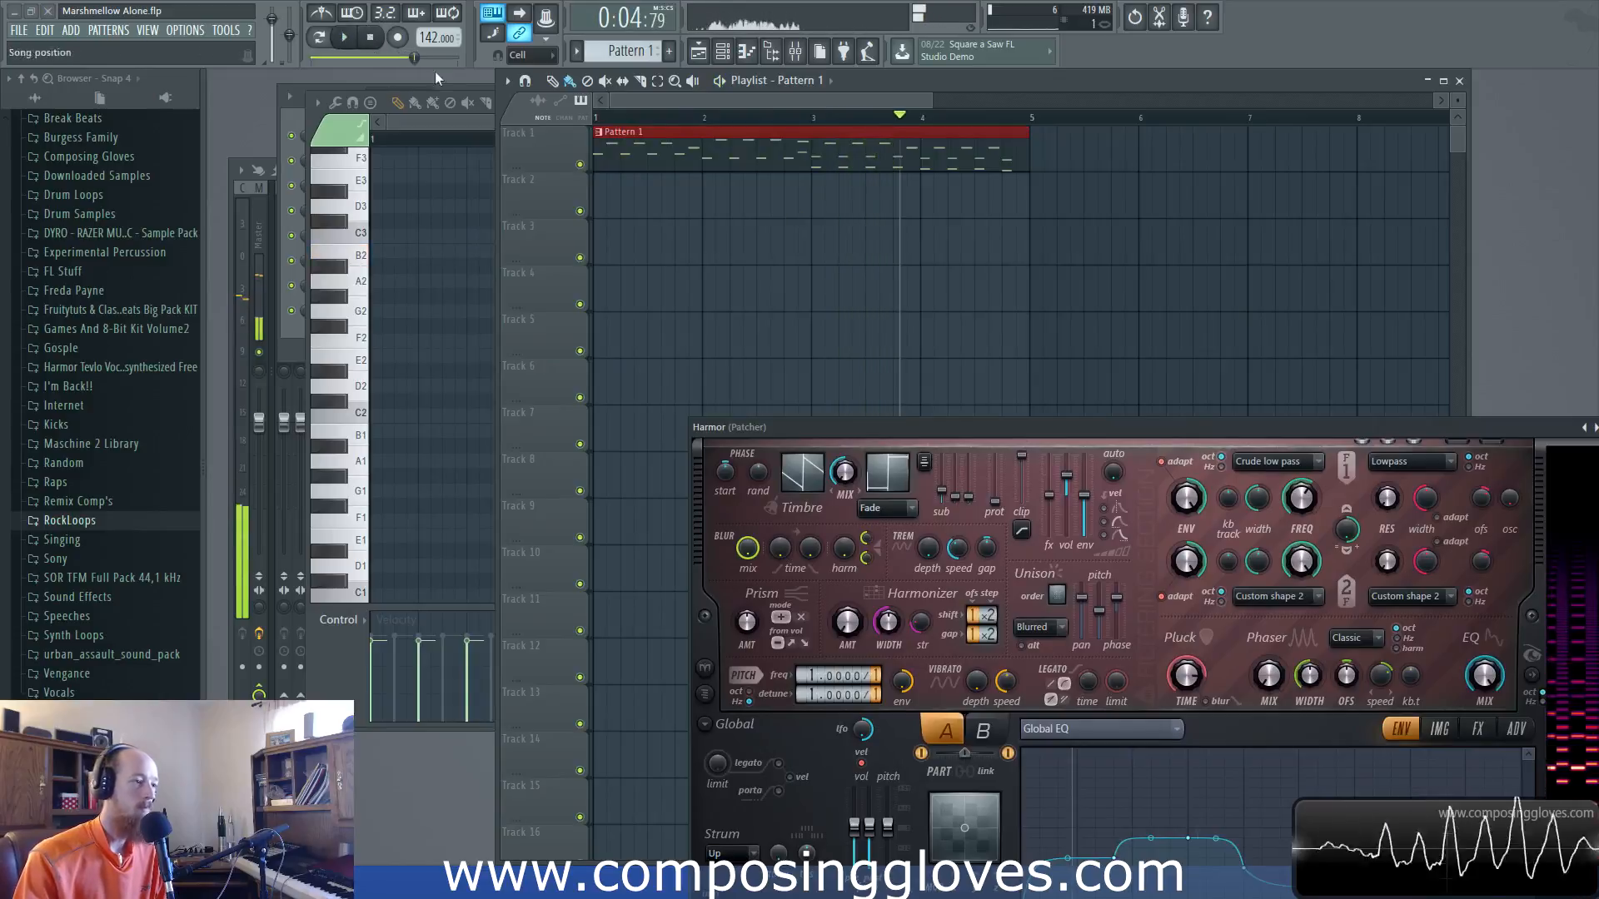
{"action": "key", "text": "space"}
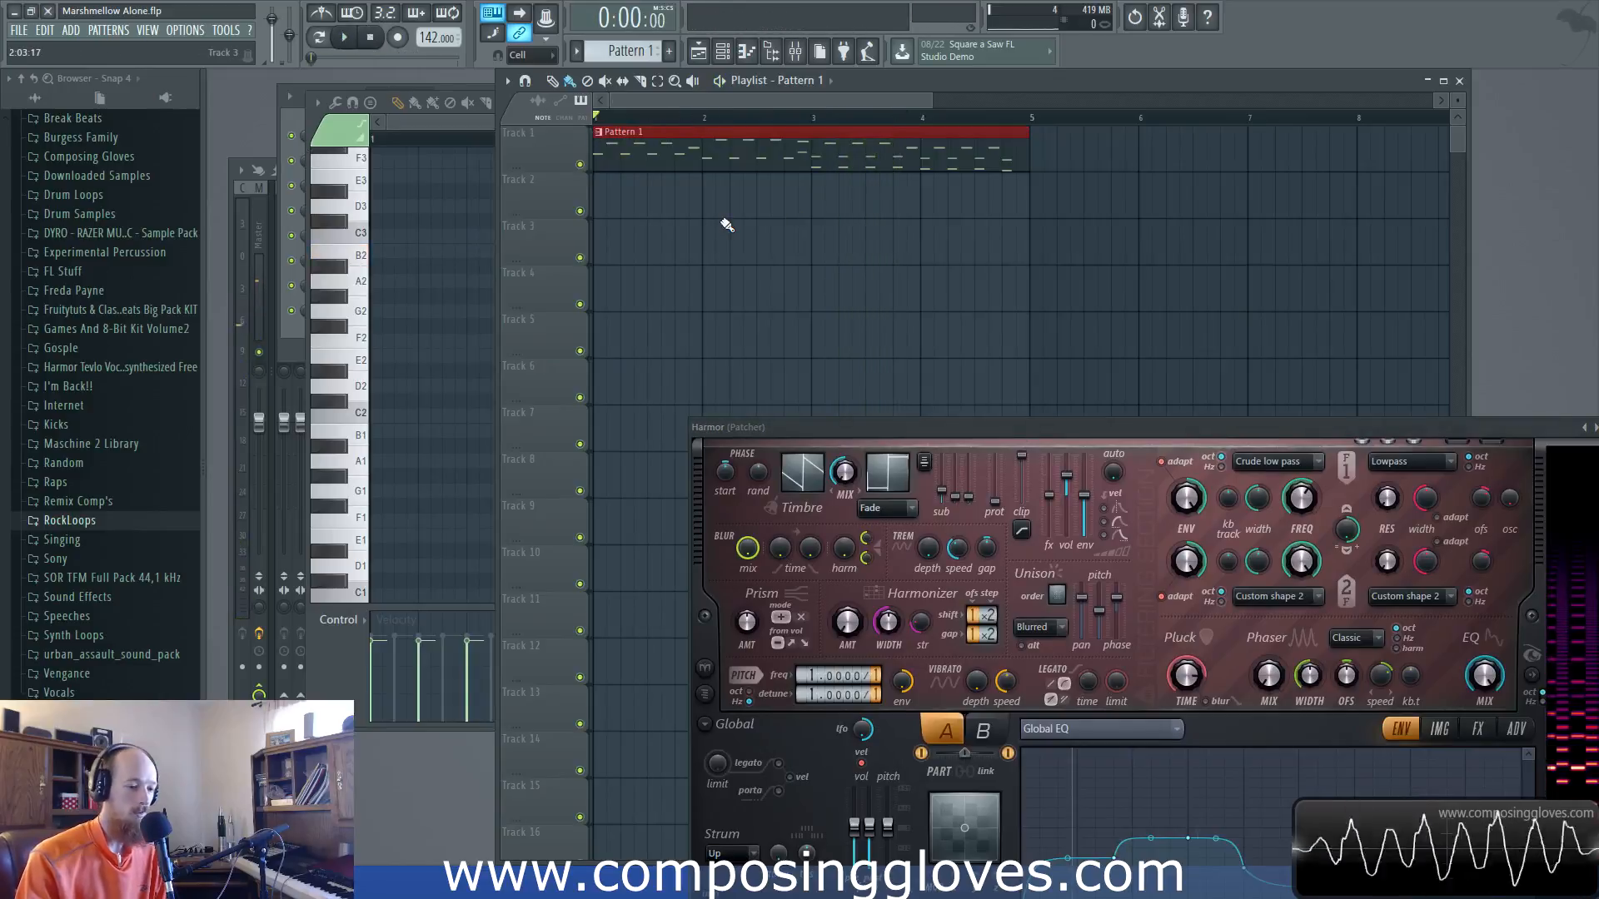
{"action": "left_click_drag", "start_coordinate": [1296, 428], "coordinate": [834, 392]}
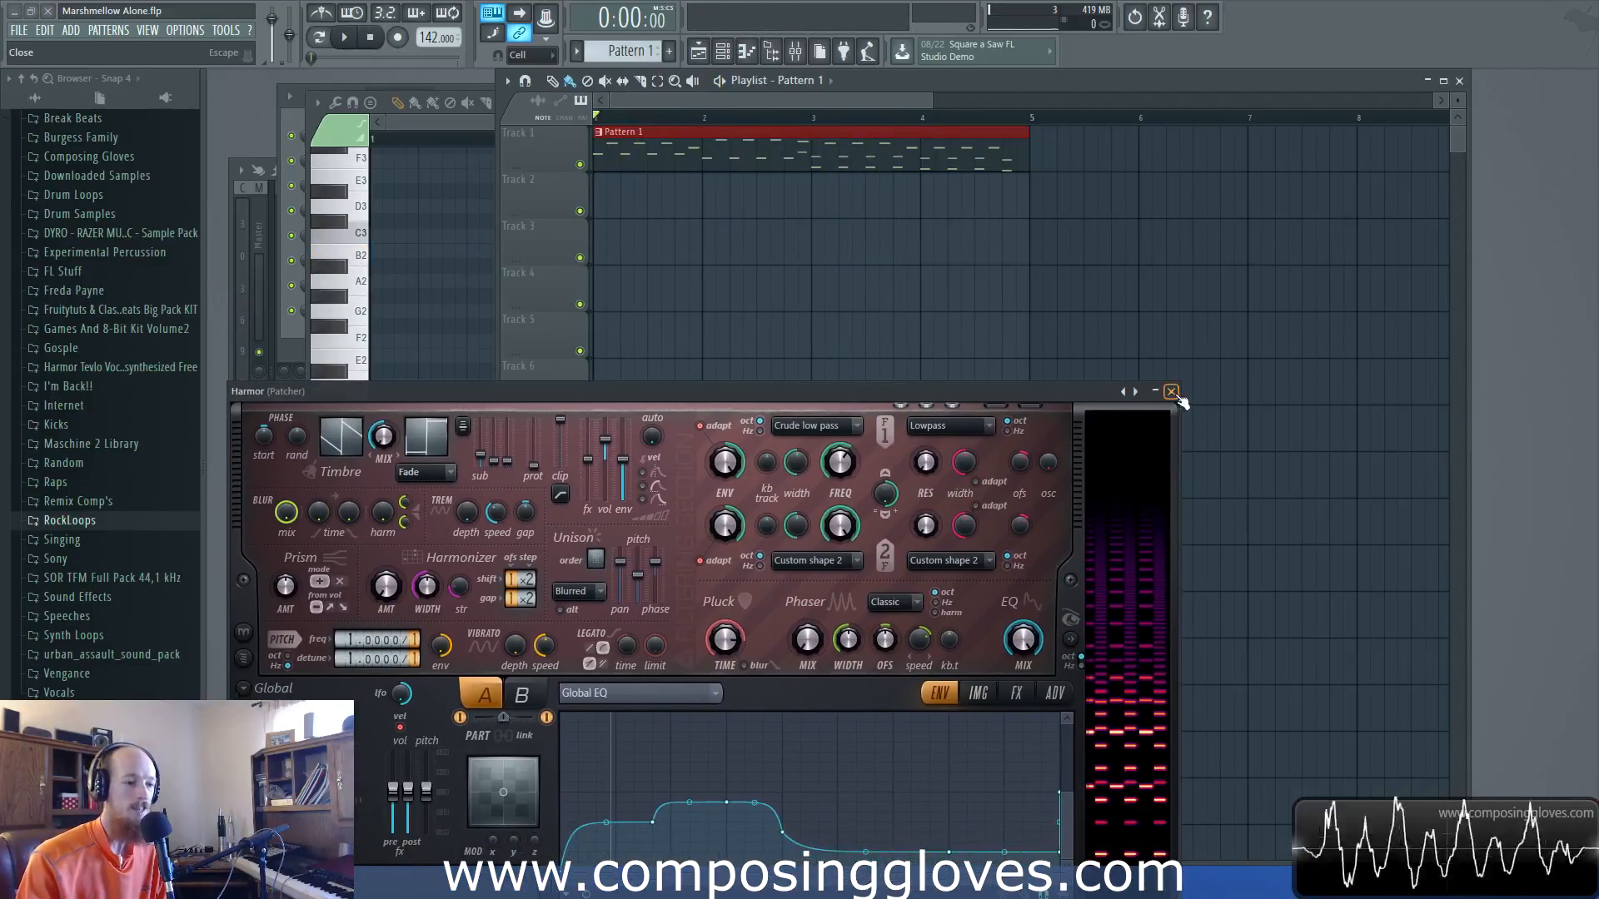
{"action": "left_click", "coordinate": [1172, 393]}
Open Patcher's piano roll and examine its low and high notes from the first bar onward
{"action": "left_click", "coordinate": [747, 50]}
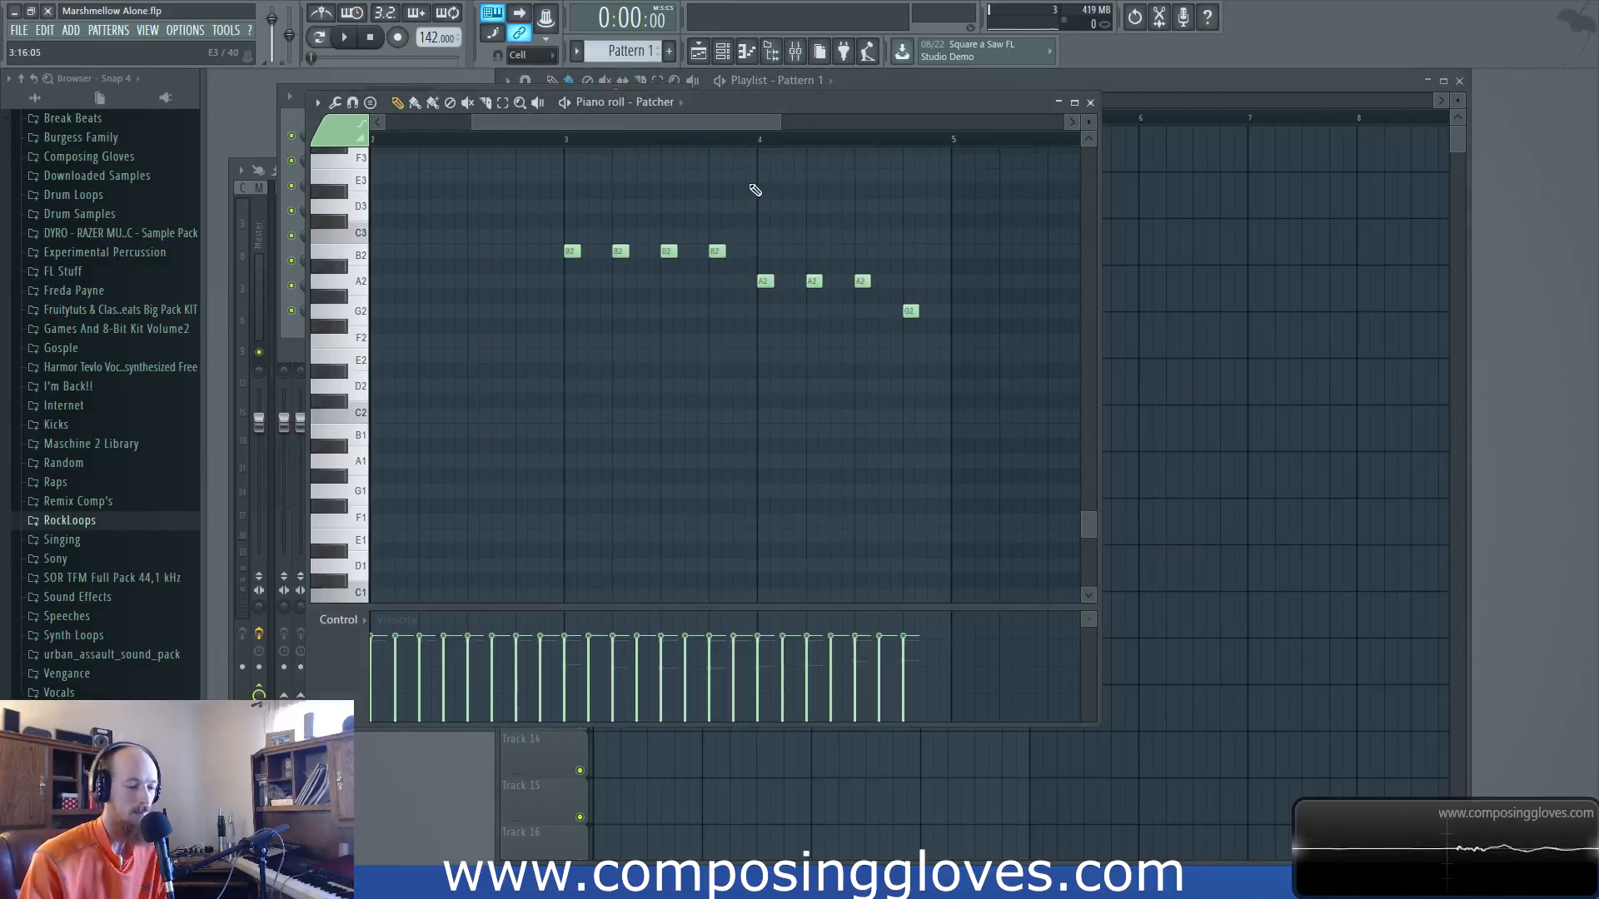
{"action": "scroll", "coordinate": [589, 278], "scroll_direction": "up", "scroll_amount": 3}
{"action": "scroll", "coordinate": [588, 303], "scroll_direction": "down", "scroll_amount": 5}
{"action": "scroll", "coordinate": [536, 331], "scroll_direction": "up", "scroll_amount": 4}
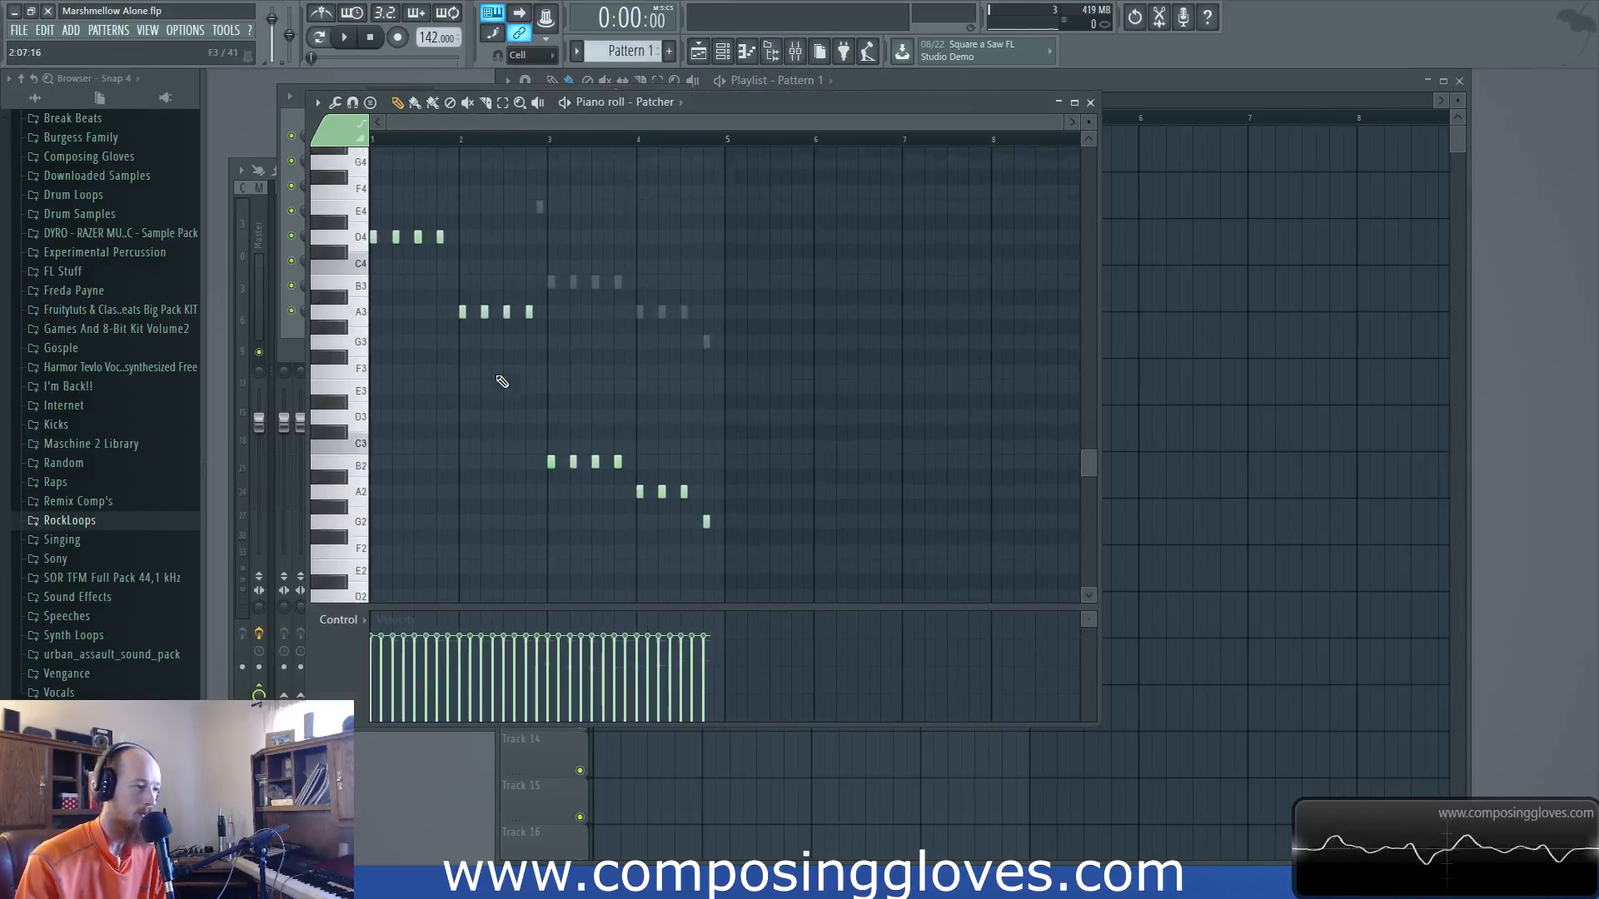
{"action": "scroll", "coordinate": [502, 382], "scroll_direction": "up", "scroll_amount": 8}
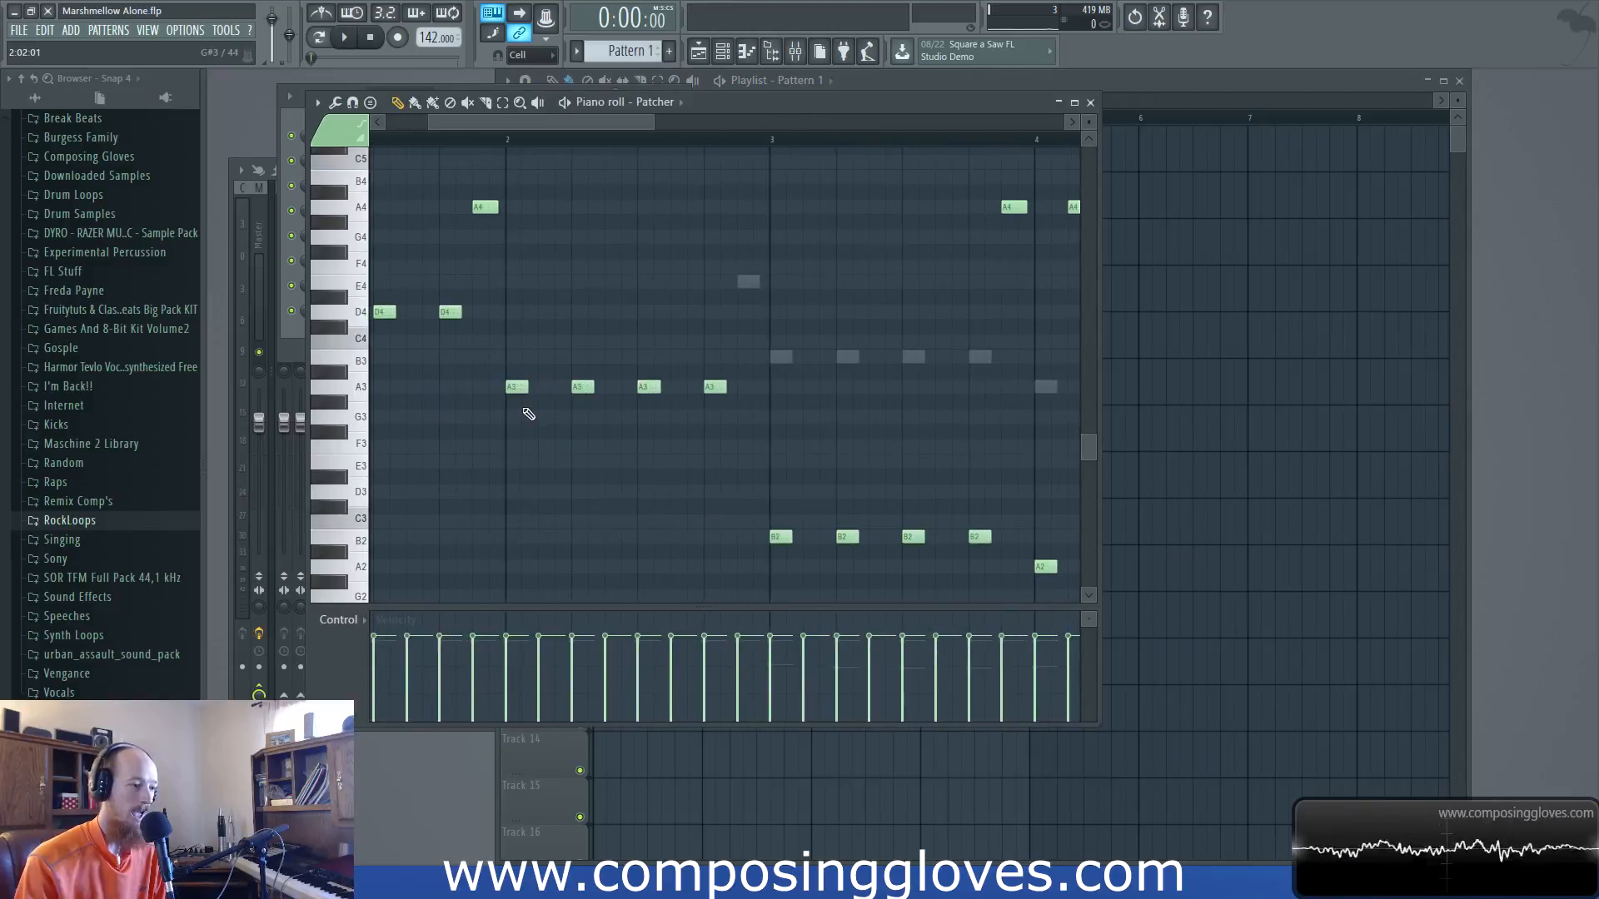
{"action": "scroll", "coordinate": [550, 398], "scroll_direction": "left", "scroll_amount": 3}
{"action": "scroll", "coordinate": [466, 349], "scroll_direction": "up", "scroll_amount": 10}
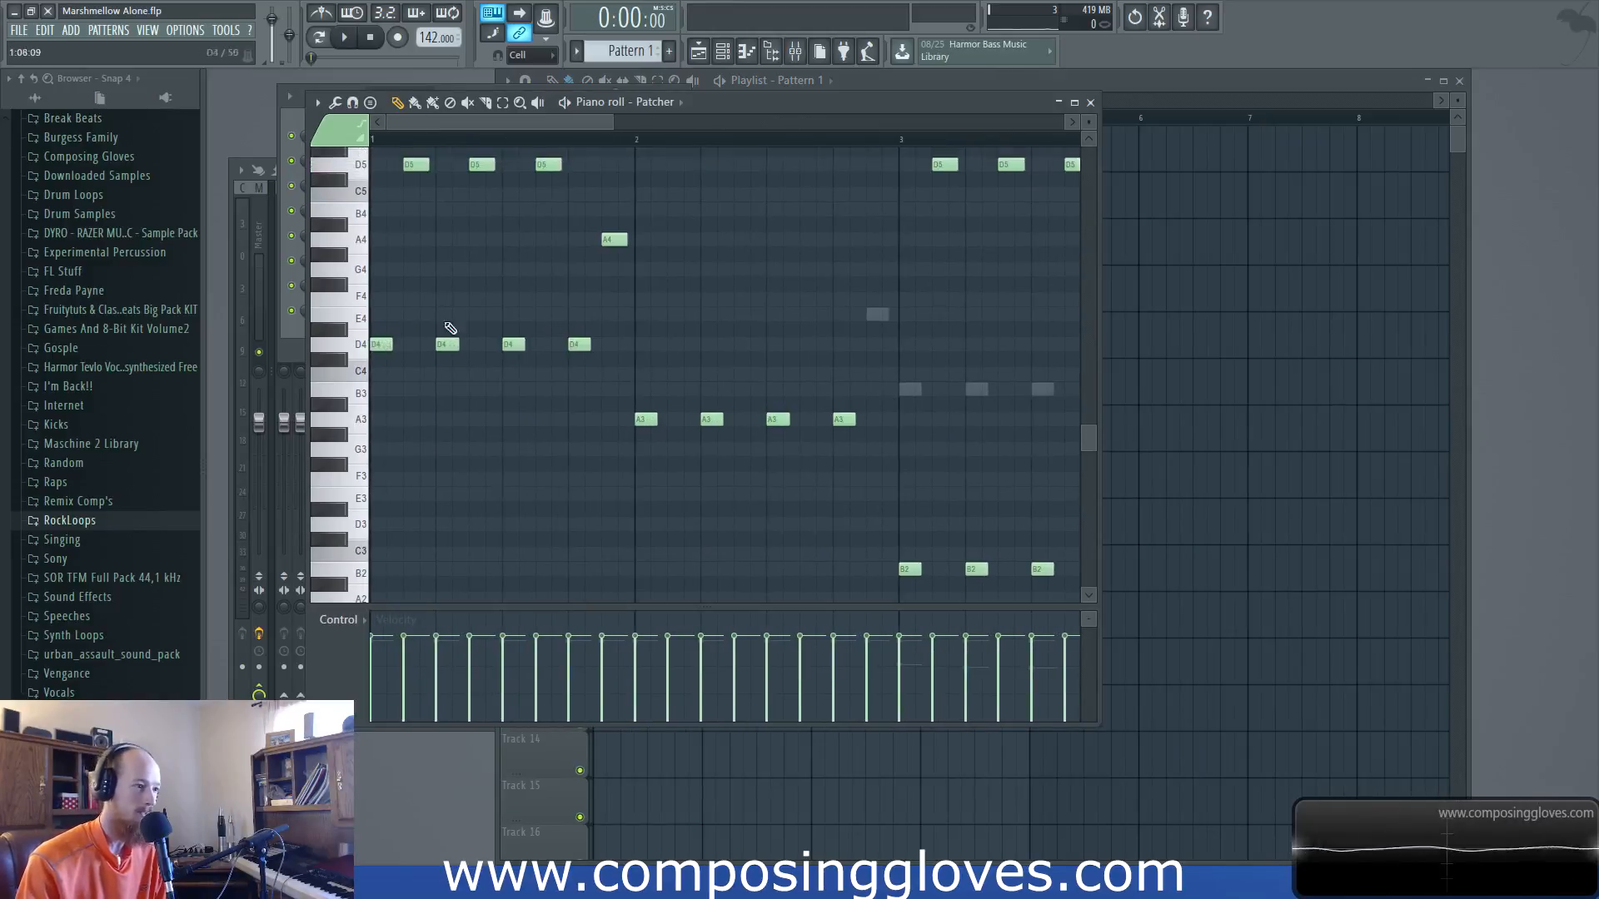
{"action": "scroll", "coordinate": [412, 392], "scroll_direction": "down", "scroll_amount": 7}
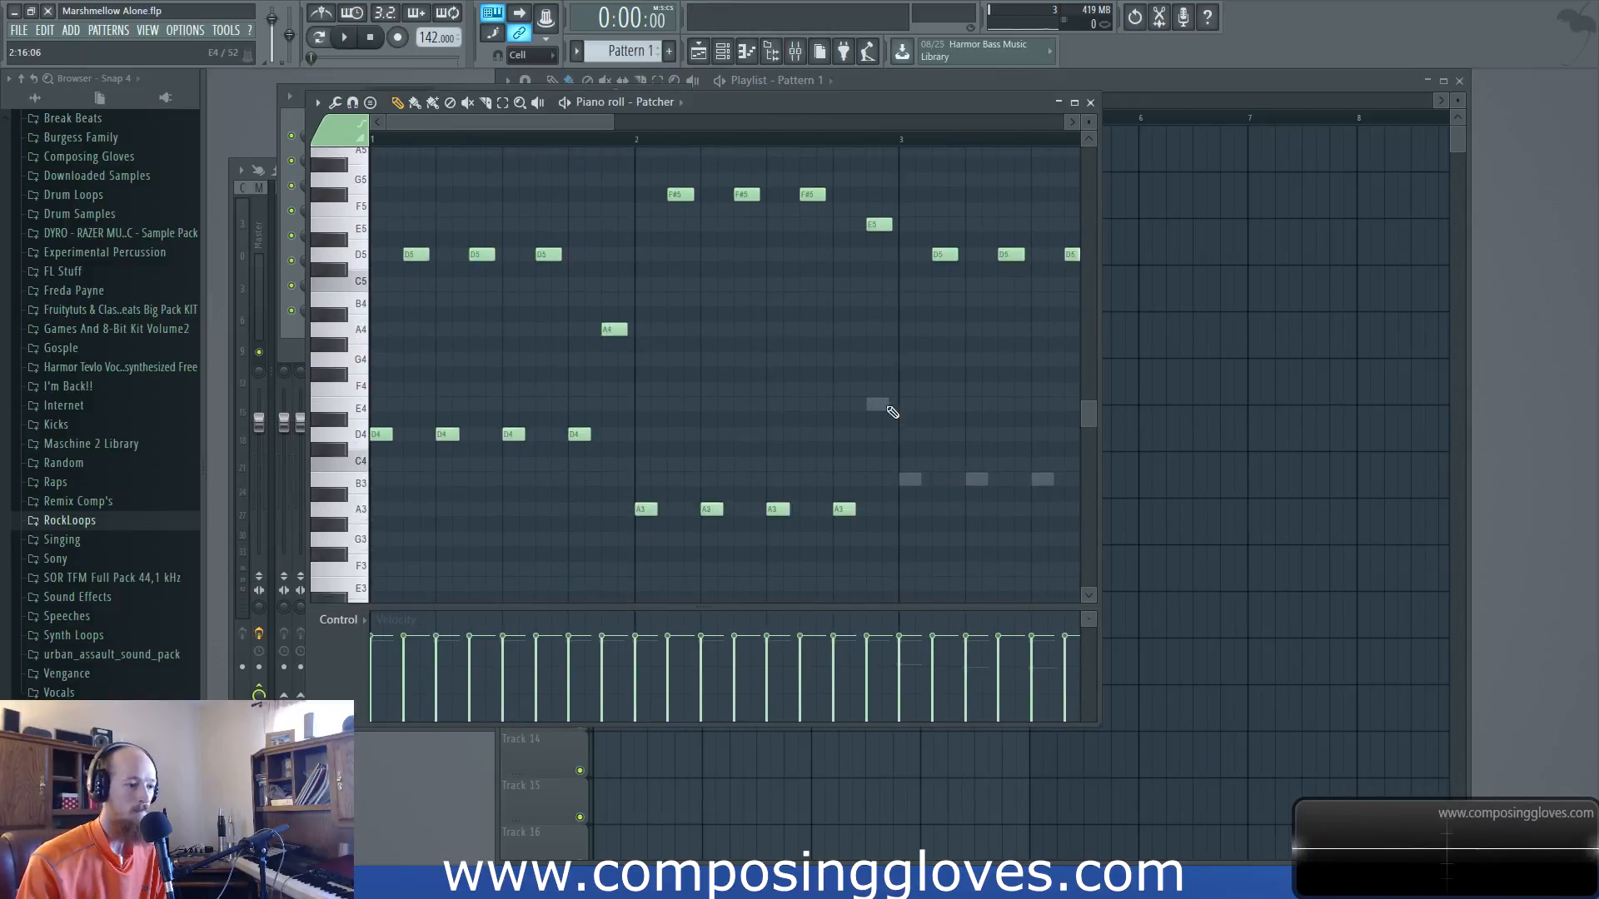
Switch the piano roll to Harmor #3 through its ghost E4 note and examine that layer's notes
{"action": "double_click", "coordinate": [881, 406]}
{"action": "scroll", "coordinate": [545, 295], "scroll_direction": "down", "scroll_amount": 3}
{"action": "scroll", "coordinate": [557, 304], "scroll_direction": "up", "scroll_amount": 2}
{"action": "scroll", "coordinate": [560, 307], "scroll_direction": "down", "scroll_amount": 3}
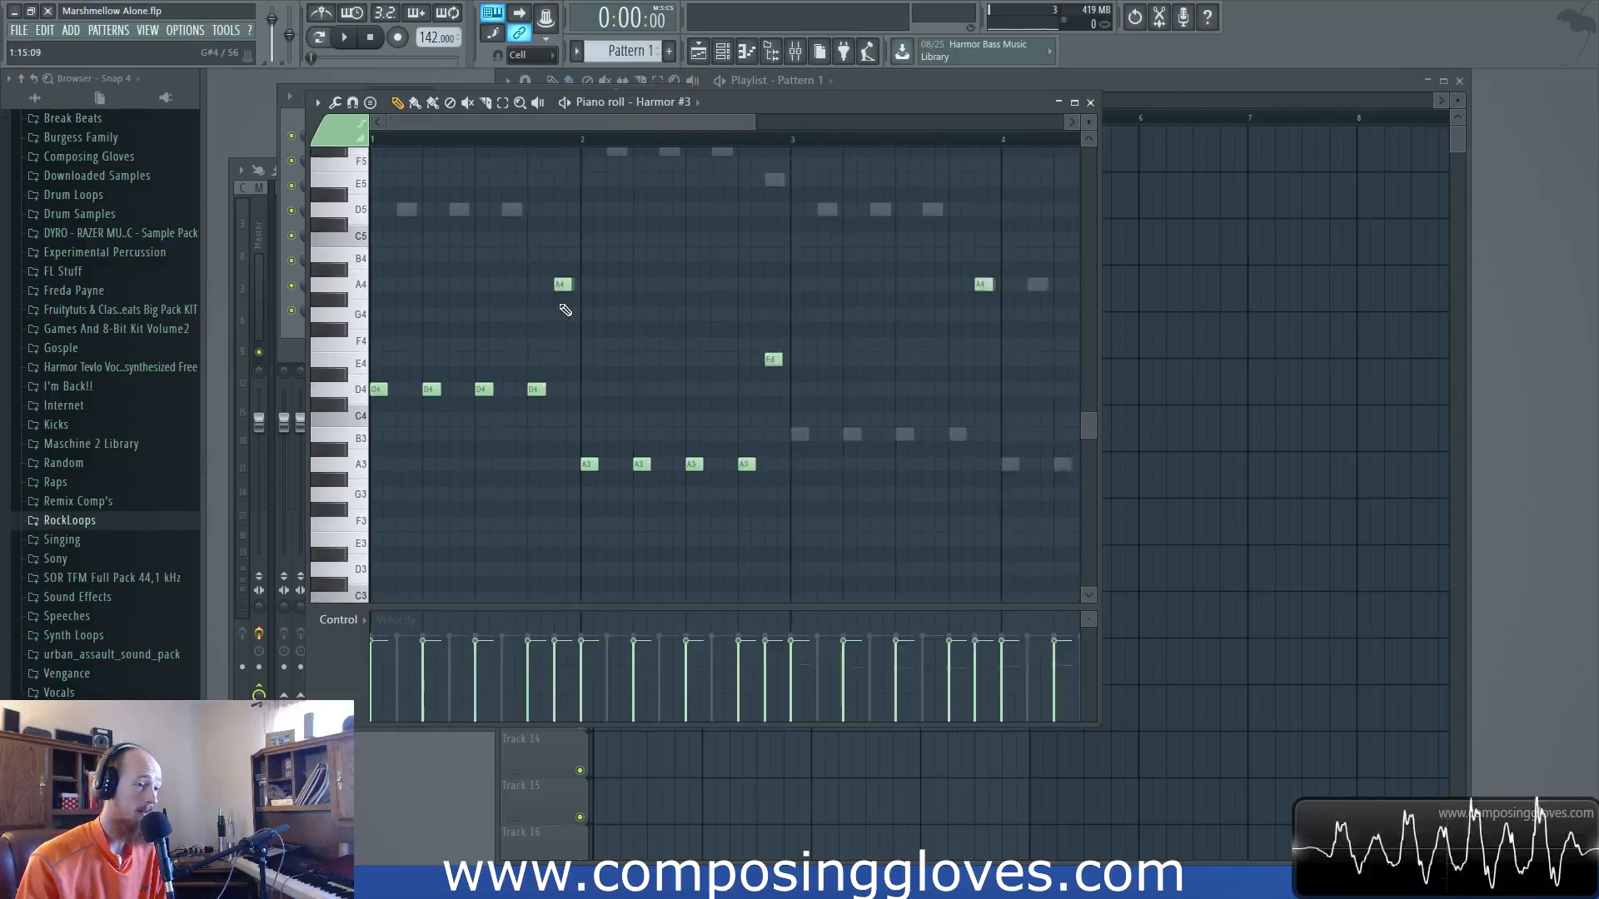
{"action": "scroll", "coordinate": [537, 437], "scroll_direction": "down", "scroll_amount": 3}
{"action": "scroll", "coordinate": [537, 446], "scroll_direction": "up", "scroll_amount": 3}
Return to Patcher's notes from the channel rack and compare its bass and upper notes with the other layers' ghost notes
{"action": "left_click", "coordinate": [293, 143]}
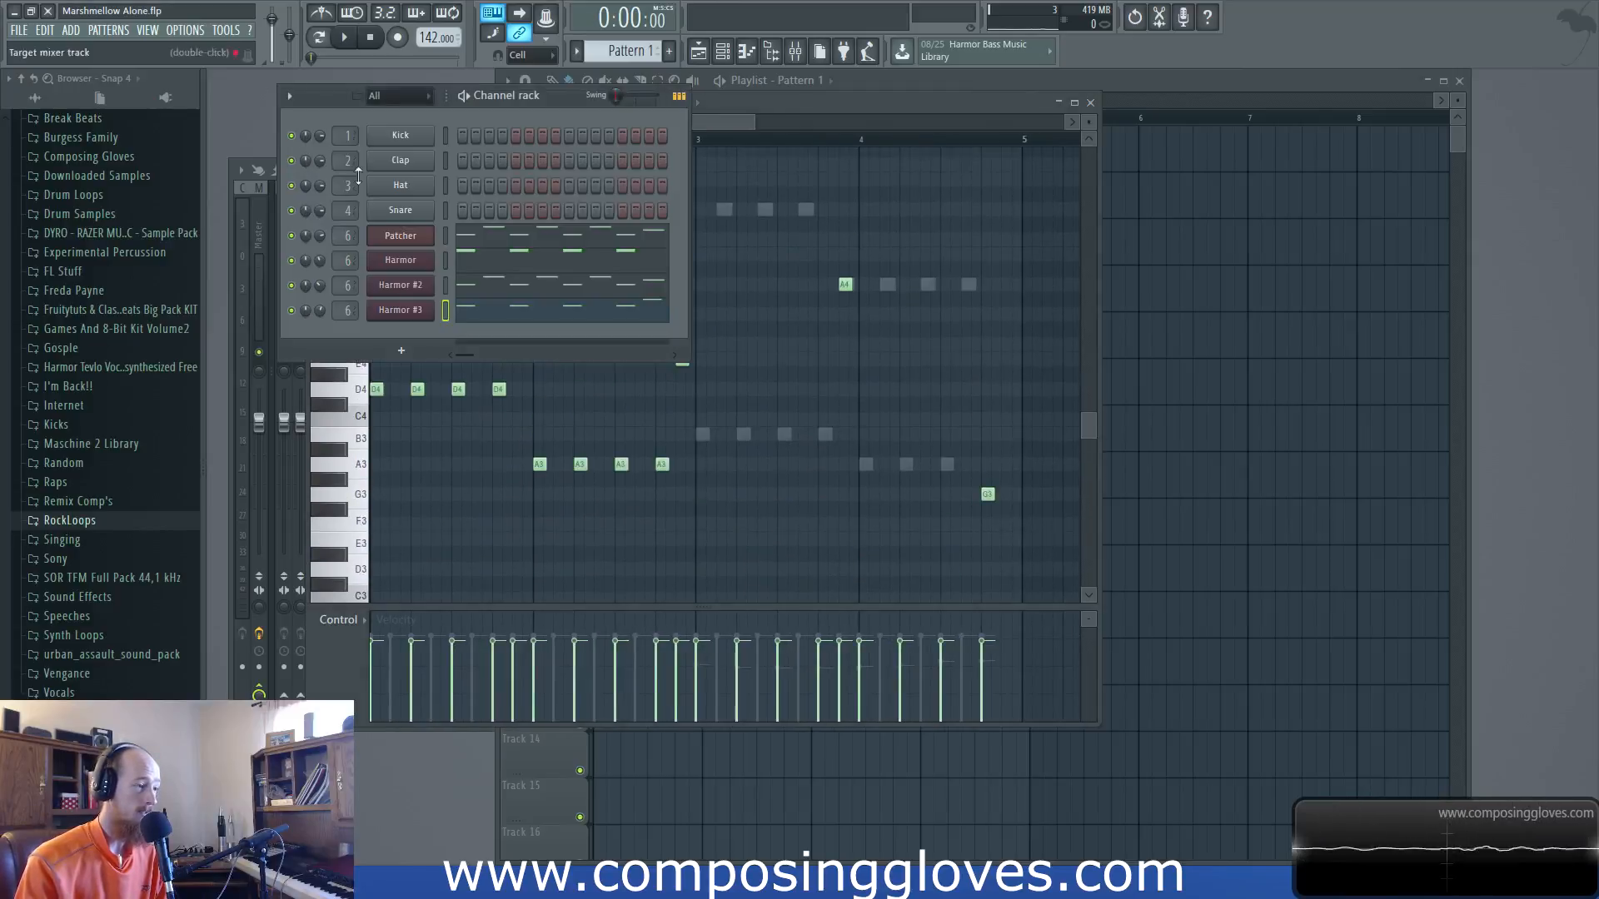
{"action": "left_click", "coordinate": [518, 241]}
{"action": "scroll", "coordinate": [503, 333], "scroll_direction": "up", "scroll_amount": 2}
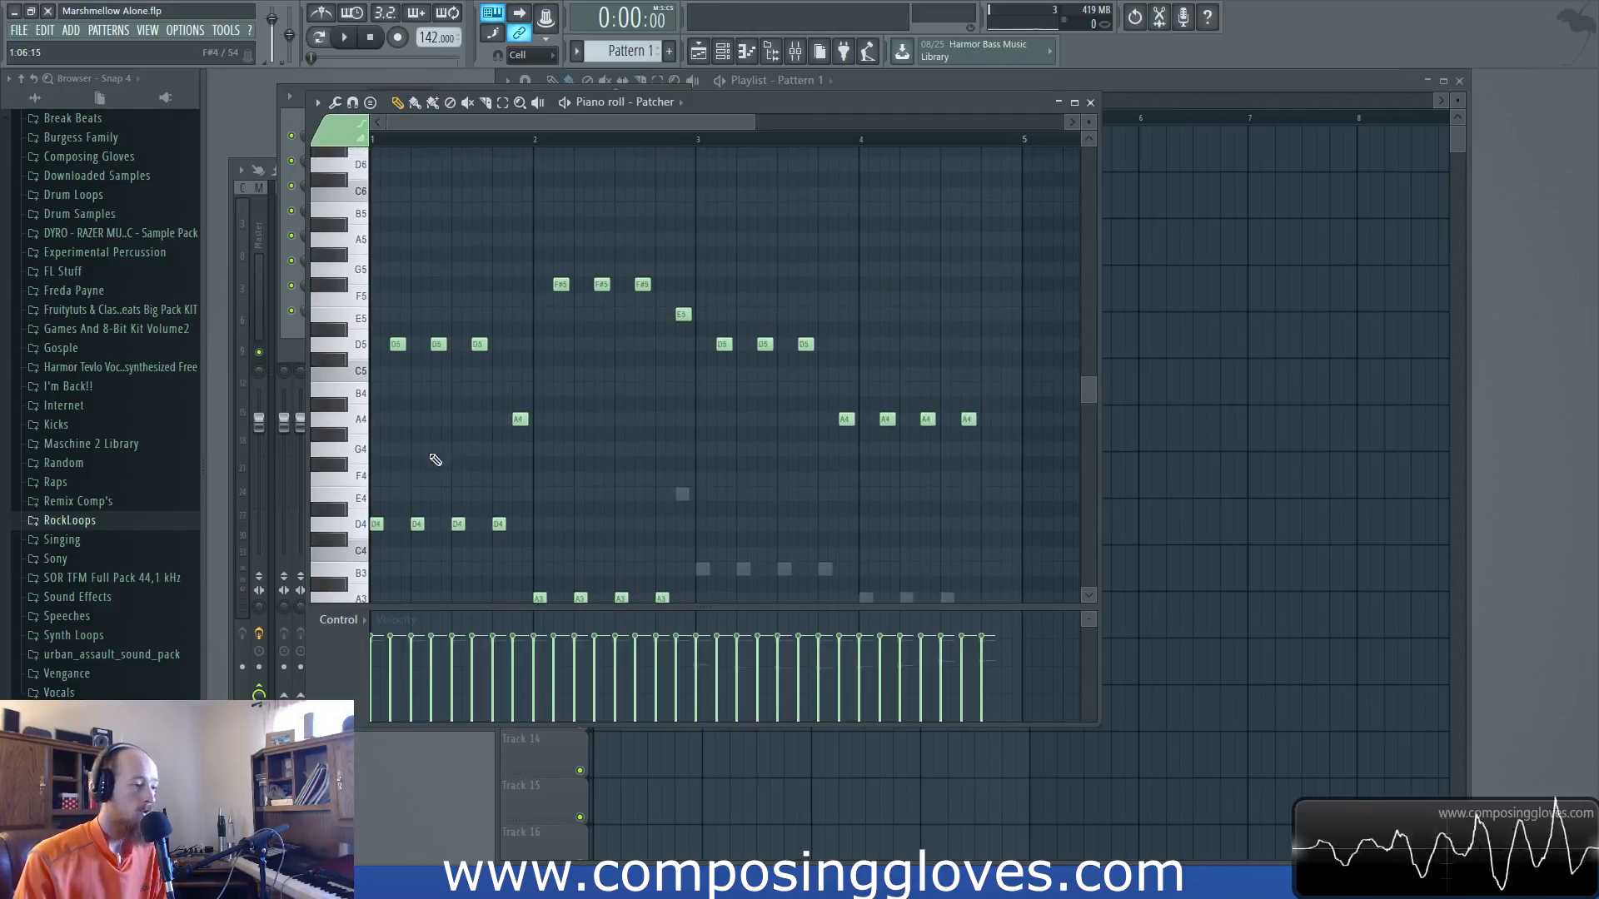
{"action": "scroll", "coordinate": [533, 428], "scroll_direction": "down", "scroll_amount": 4}
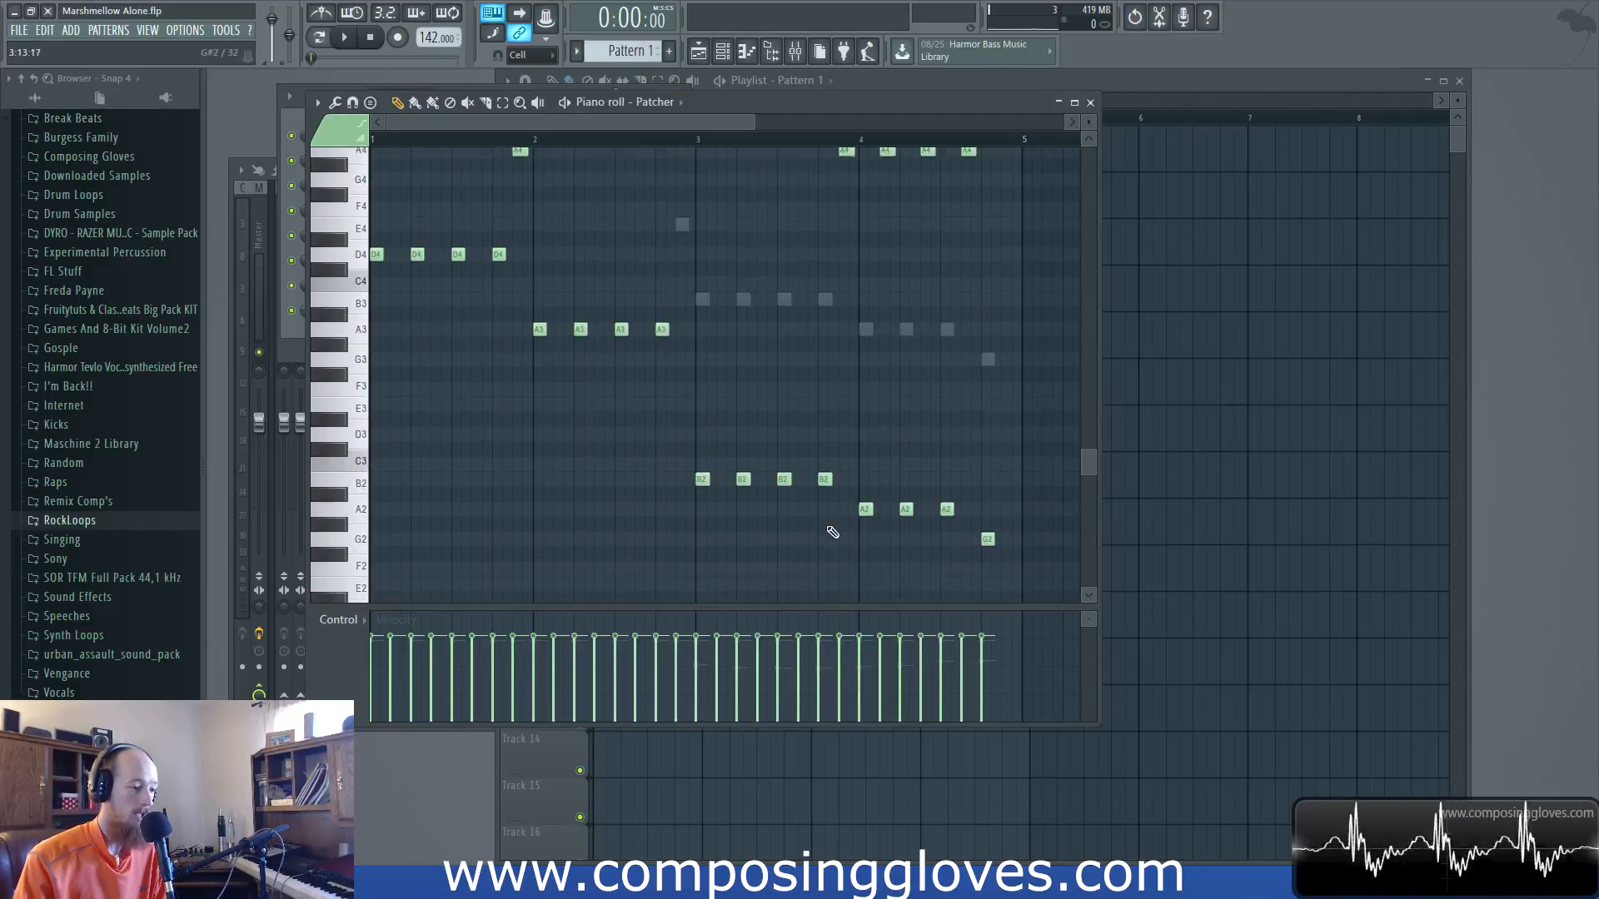
{"action": "scroll", "coordinate": [901, 535], "scroll_direction": "up", "scroll_amount": 1}
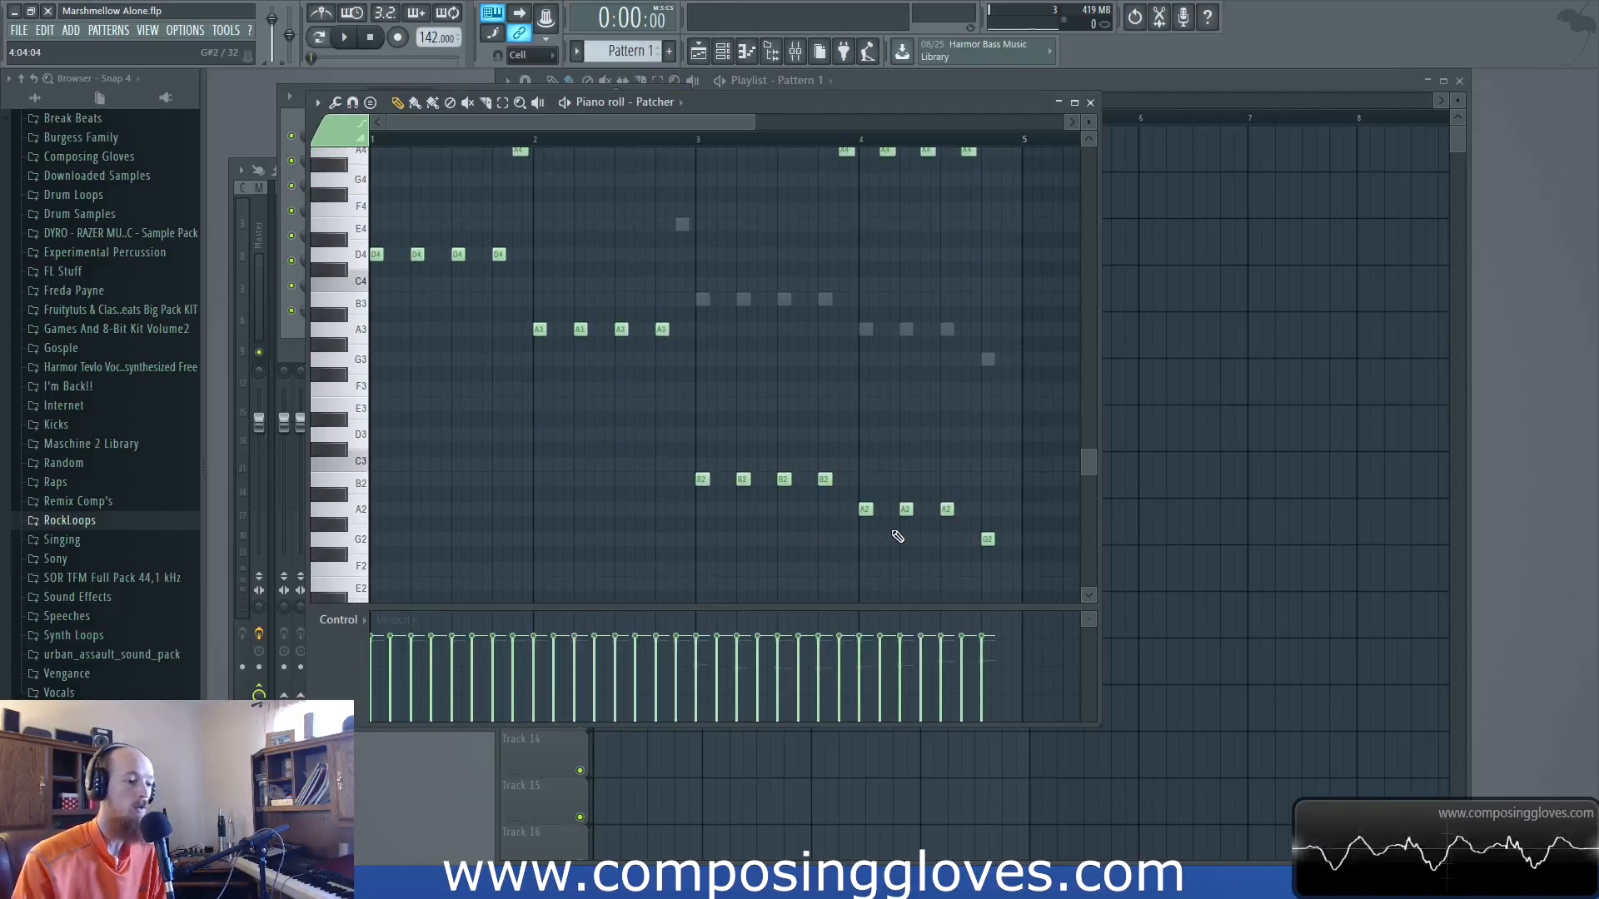
{"action": "scroll", "coordinate": [898, 536], "scroll_direction": "up", "scroll_amount": 4}
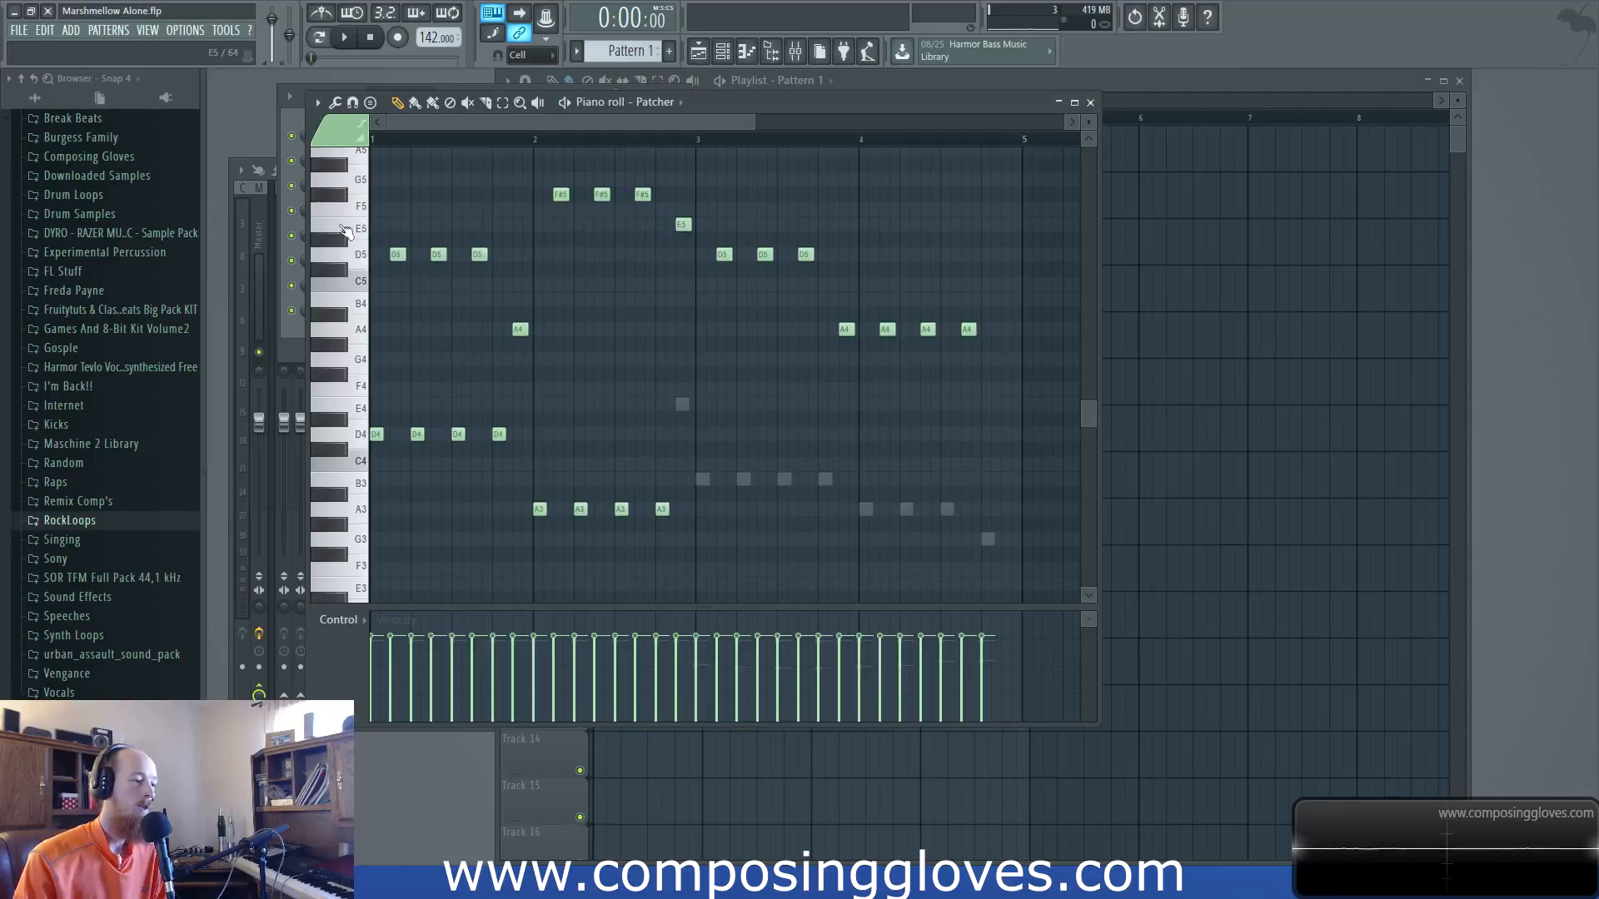
{"action": "scroll", "coordinate": [748, 275], "scroll_direction": "down", "scroll_amount": 4}
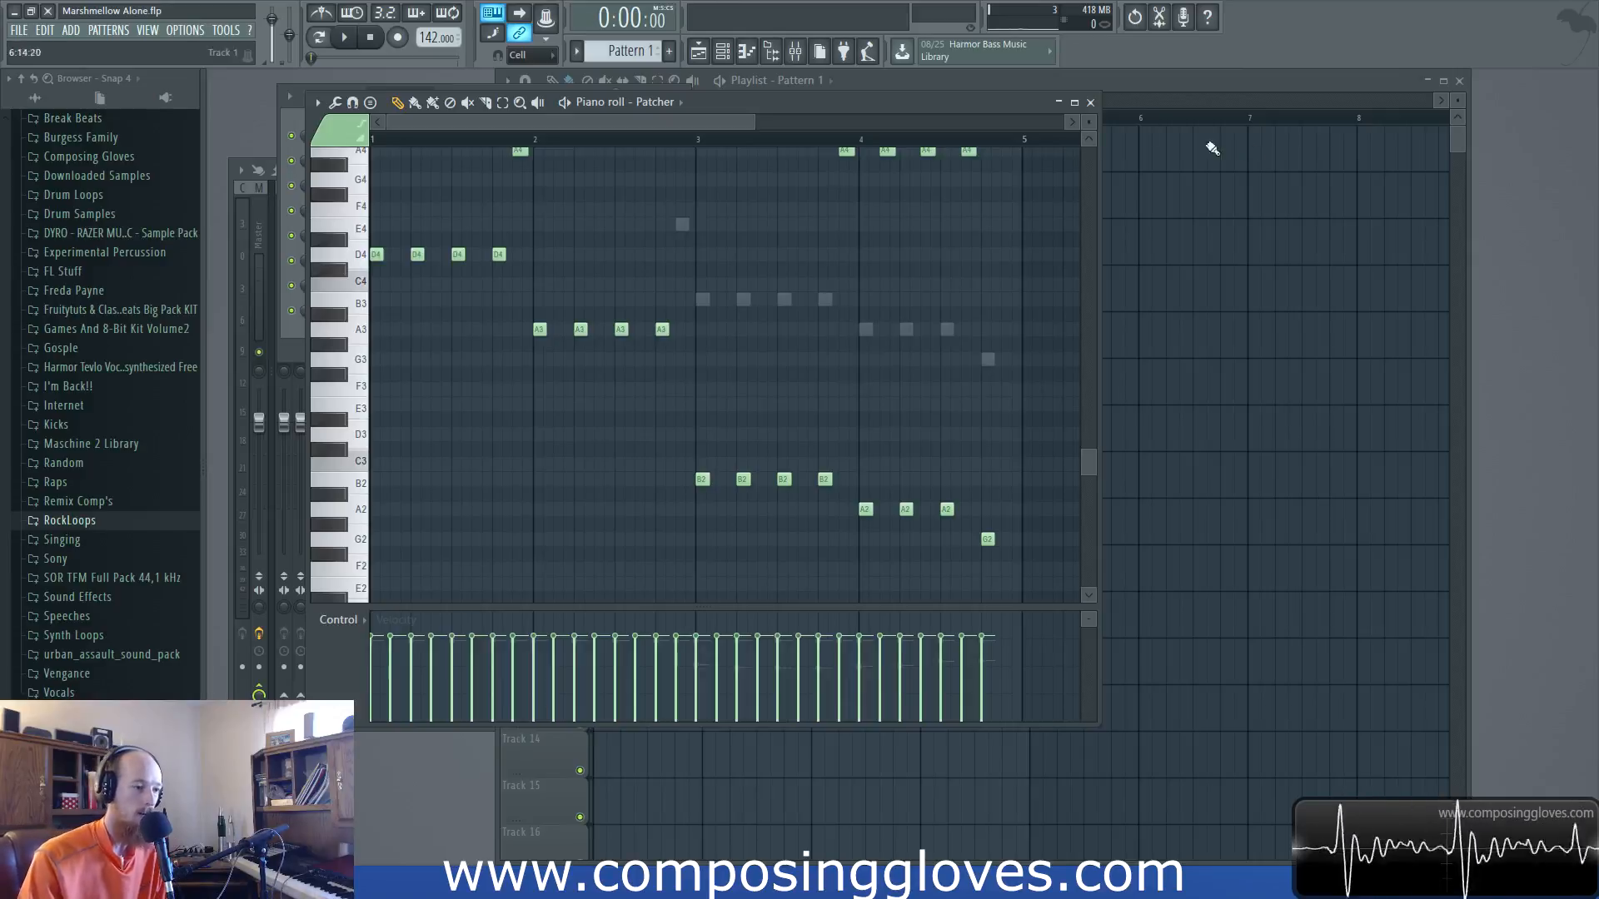
Open Harmor #2 from the channel rack and display its Volume envelope
{"action": "key", "text": "F6"}
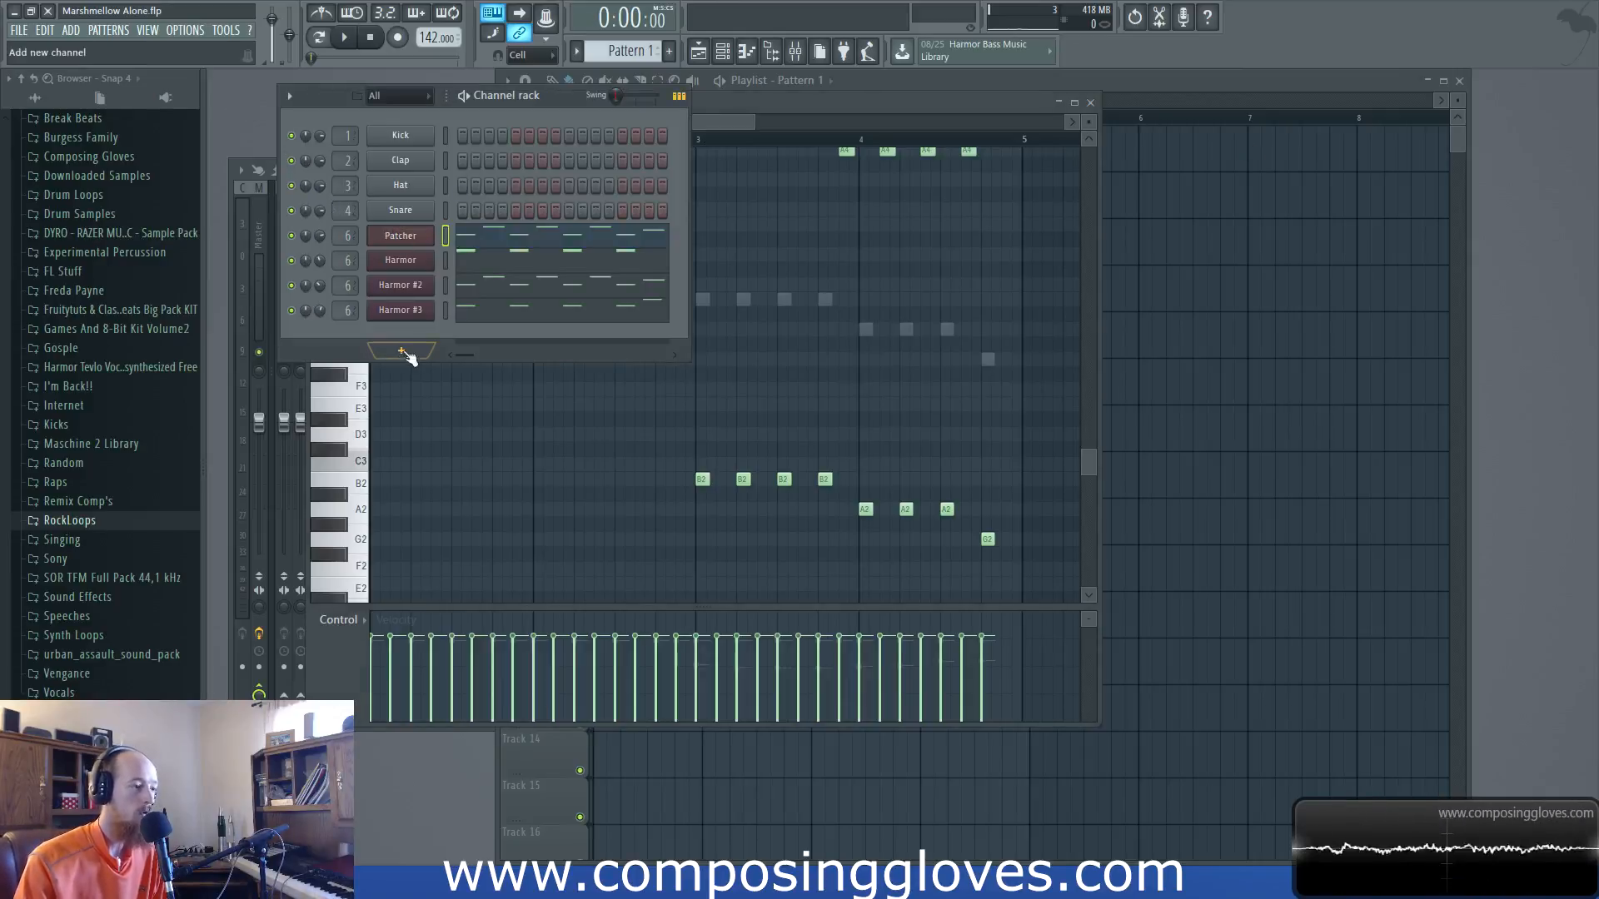
{"action": "left_click", "coordinate": [404, 265]}
{"action": "left_click", "coordinate": [395, 285]}
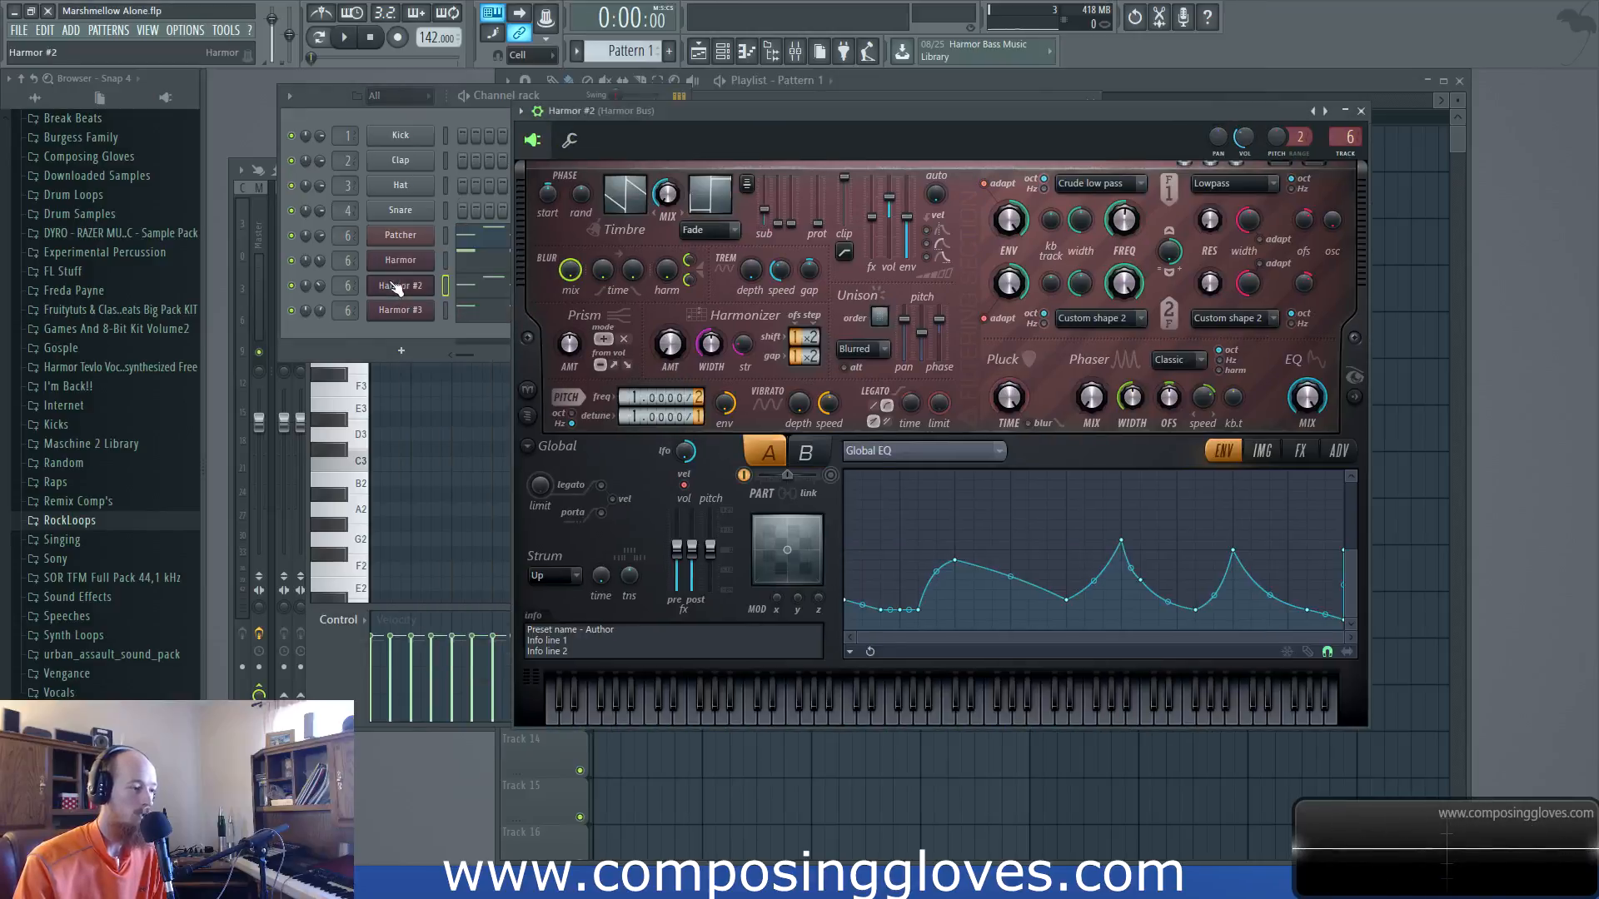
{"action": "left_click", "coordinate": [904, 451]}
{"action": "left_click", "coordinate": [902, 335]}
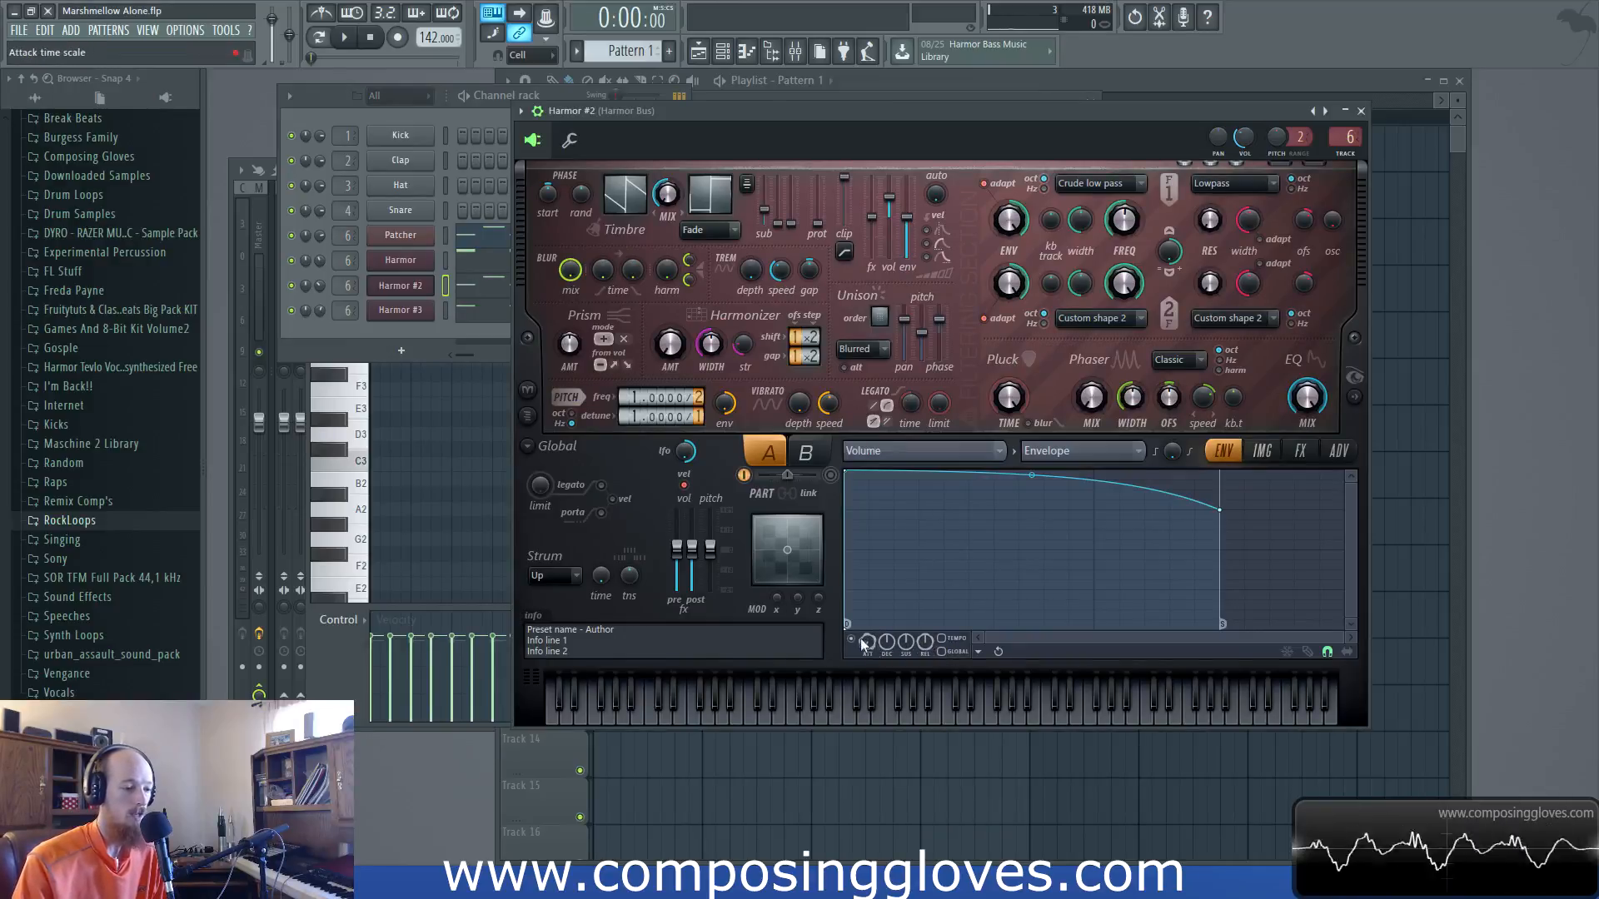
Reopen Patcher's piano roll from the channel rack and examine the full four-bar note pattern across both octaves
{"action": "left_click", "coordinate": [1132, 79]}
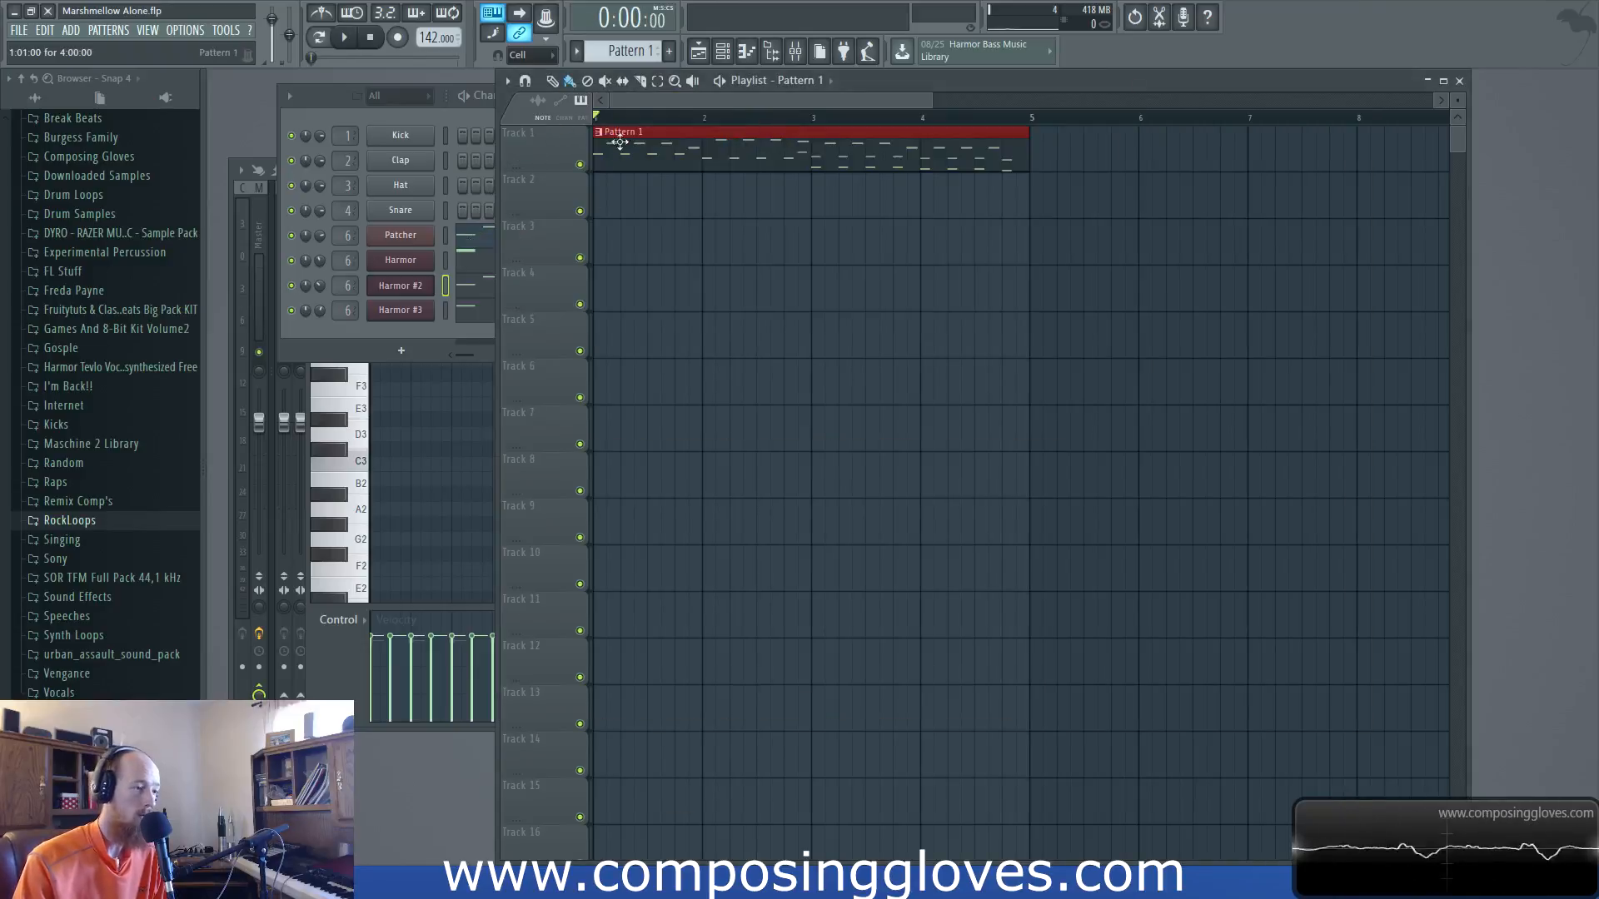
{"action": "left_click", "coordinate": [479, 237]}
{"action": "scroll", "coordinate": [497, 329], "scroll_direction": "up", "scroll_amount": 2}
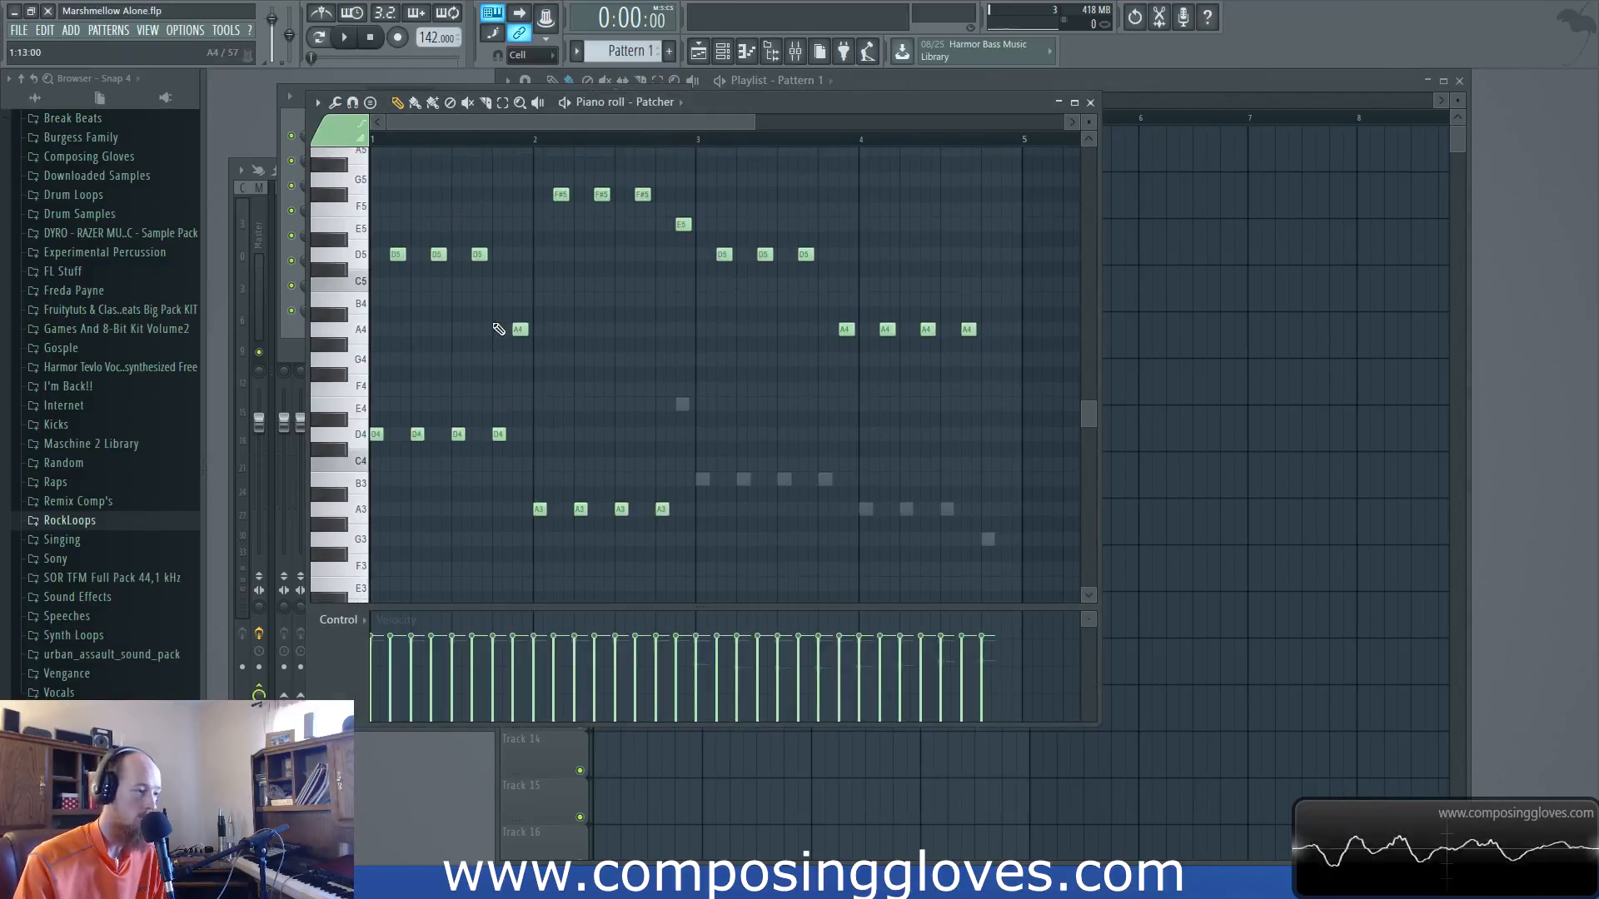
{"action": "scroll", "coordinate": [464, 392], "scroll_direction": "up", "scroll_amount": 3, "text": "ctrl"}
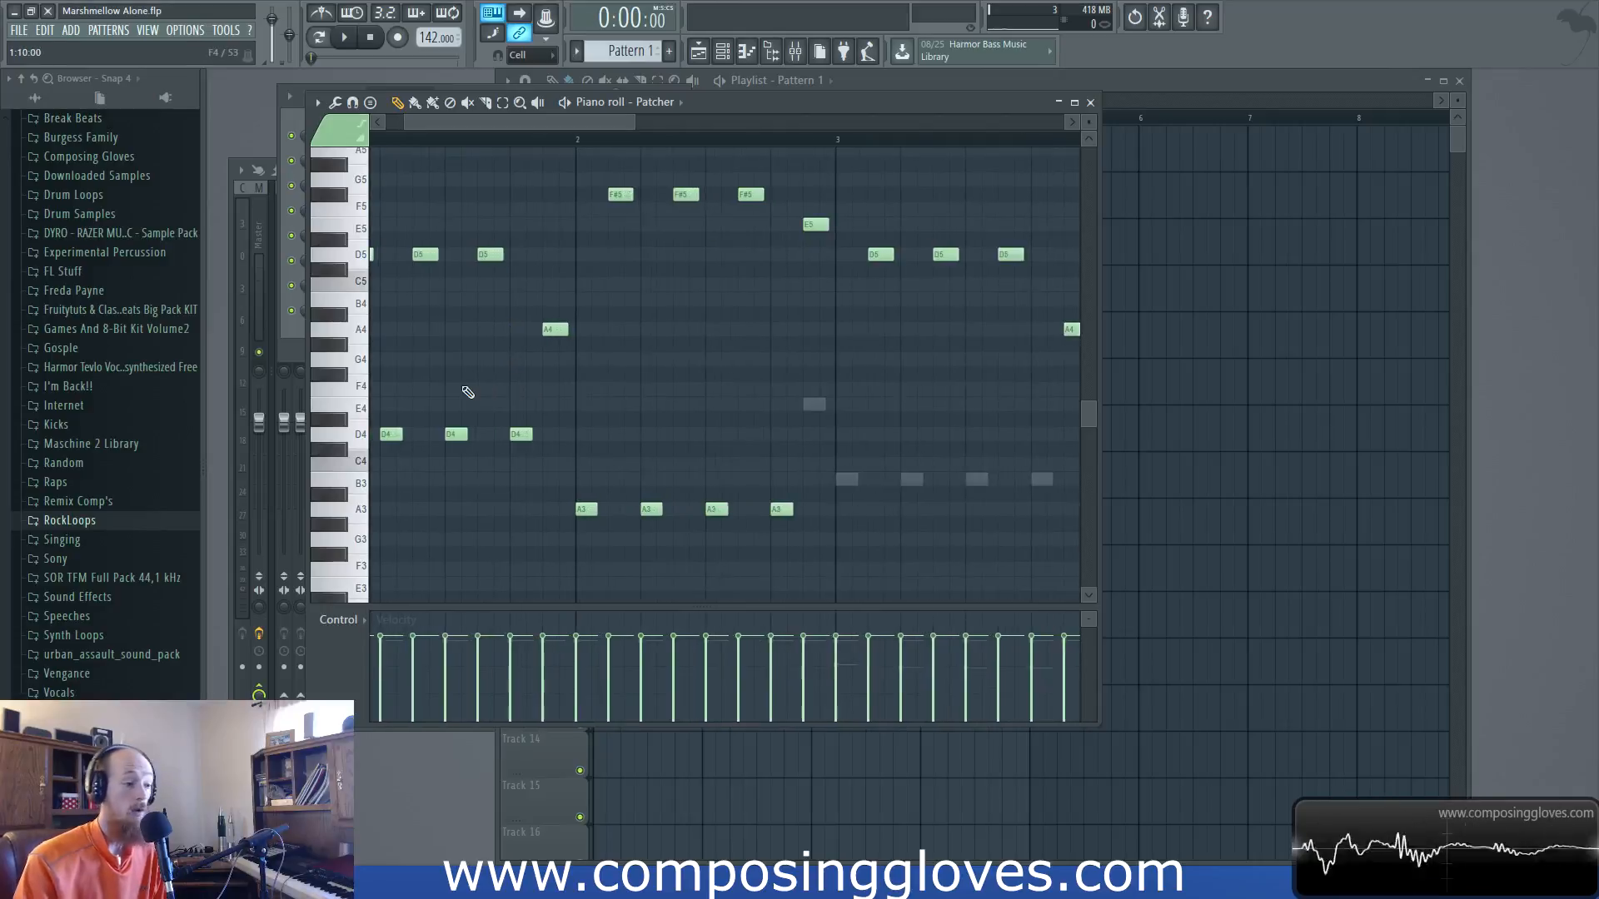
{"action": "scroll", "coordinate": [818, 407], "scroll_direction": "down", "scroll_amount": 2, "text": "ctrl"}
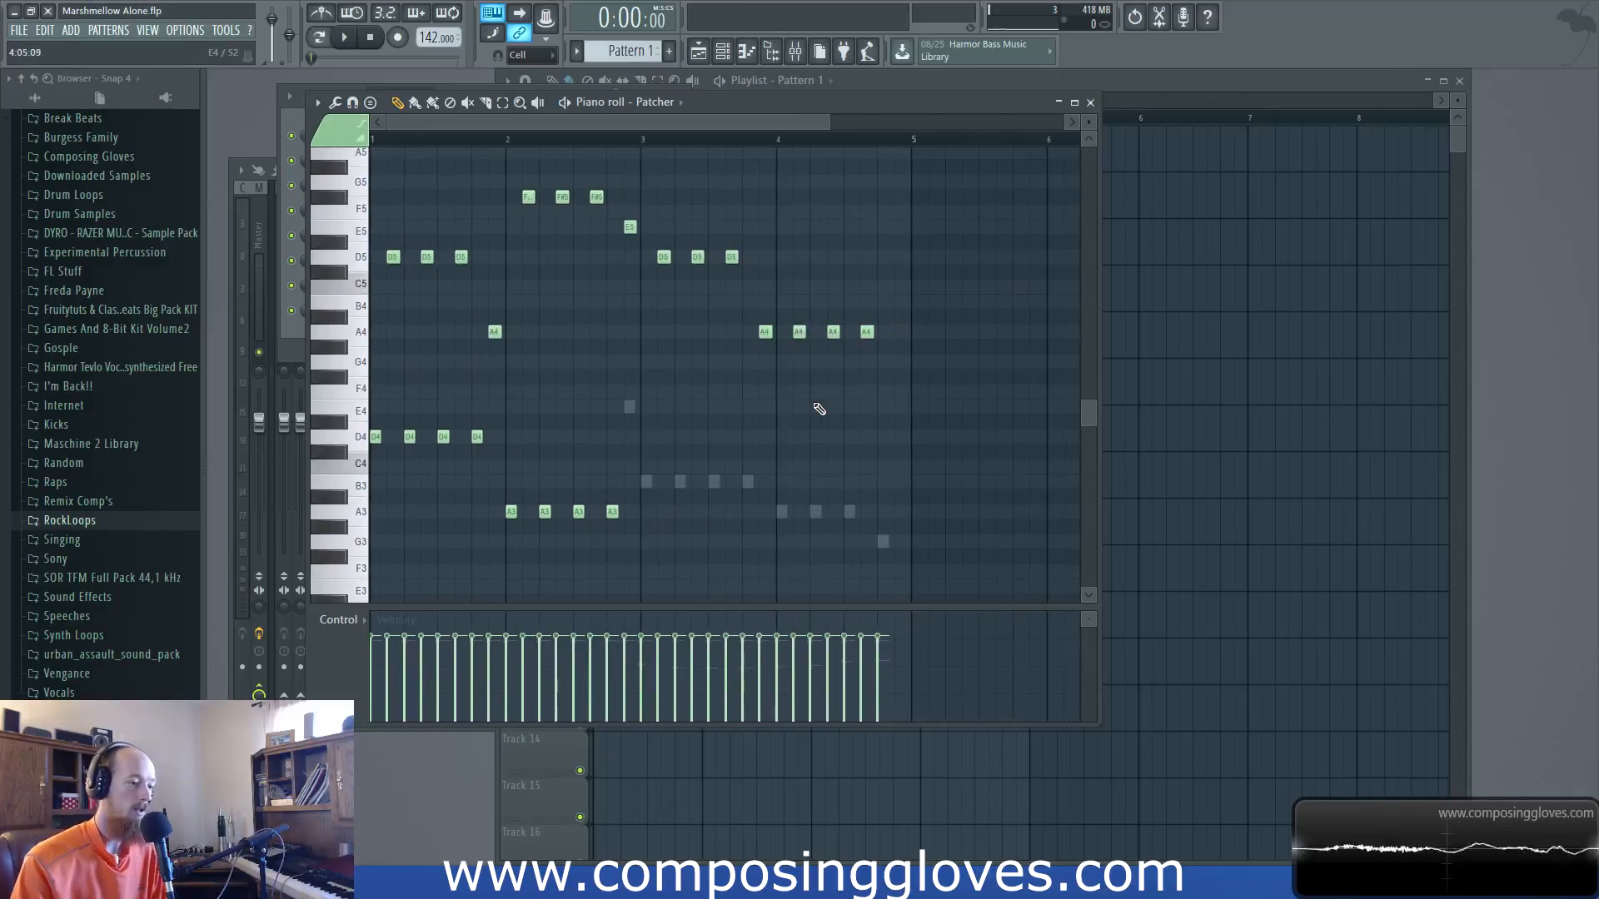
{"action": "scroll", "coordinate": [819, 404], "scroll_direction": "down", "scroll_amount": 6}
{"action": "scroll", "coordinate": [819, 399], "scroll_direction": "up", "scroll_amount": 6}
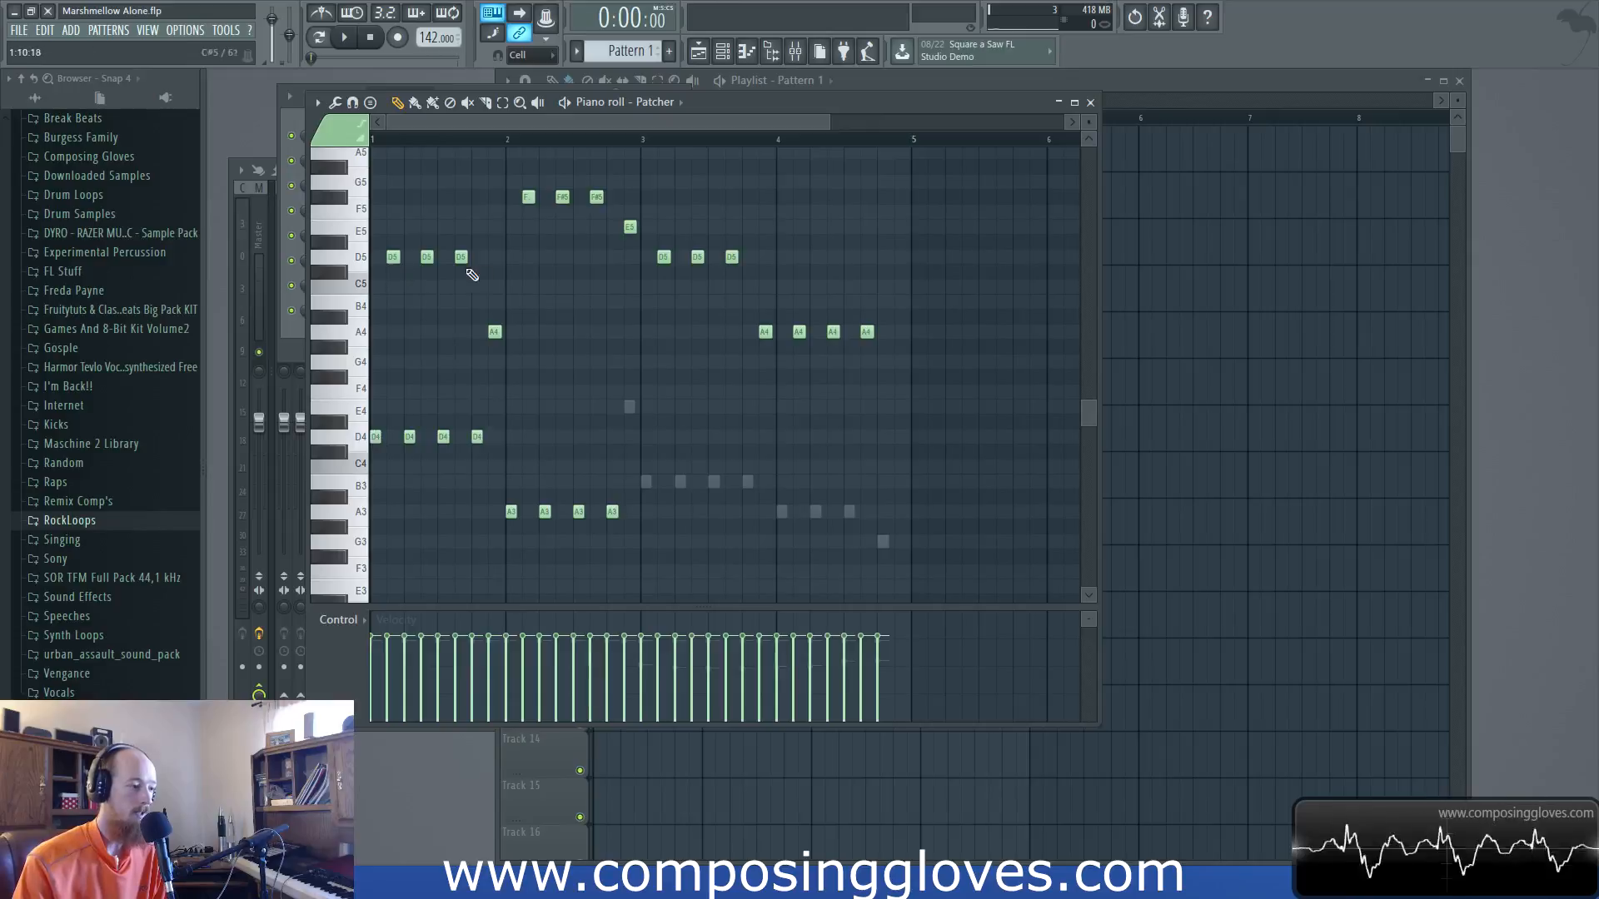
{"action": "scroll", "coordinate": [676, 315], "scroll_direction": "down", "scroll_amount": 4}
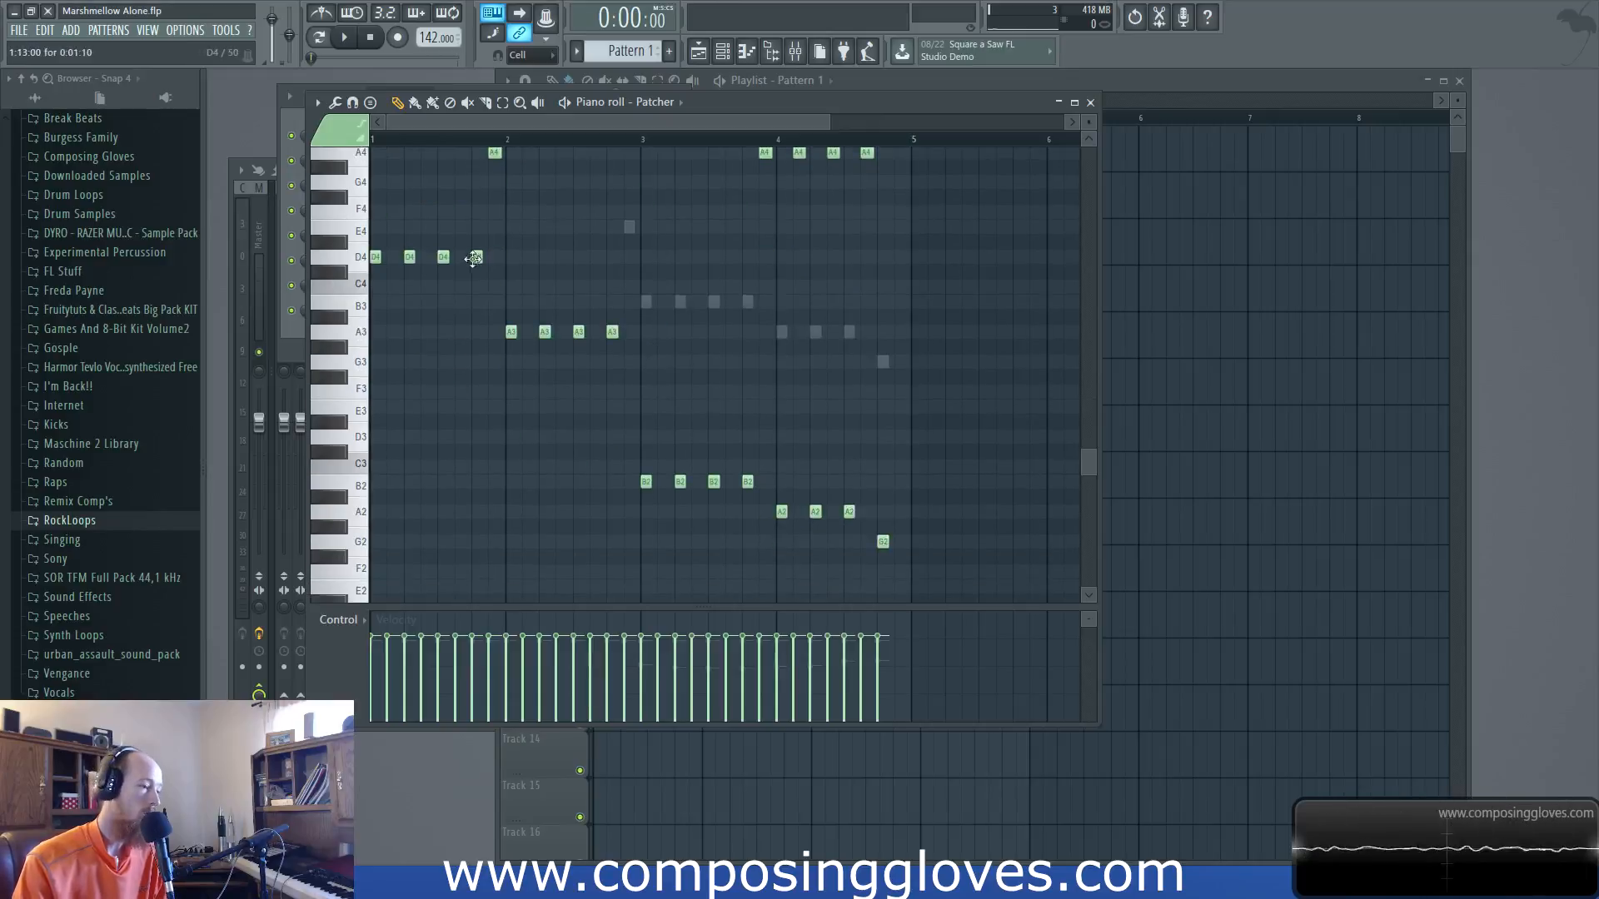
{"action": "left_click", "coordinate": [279, 347]}
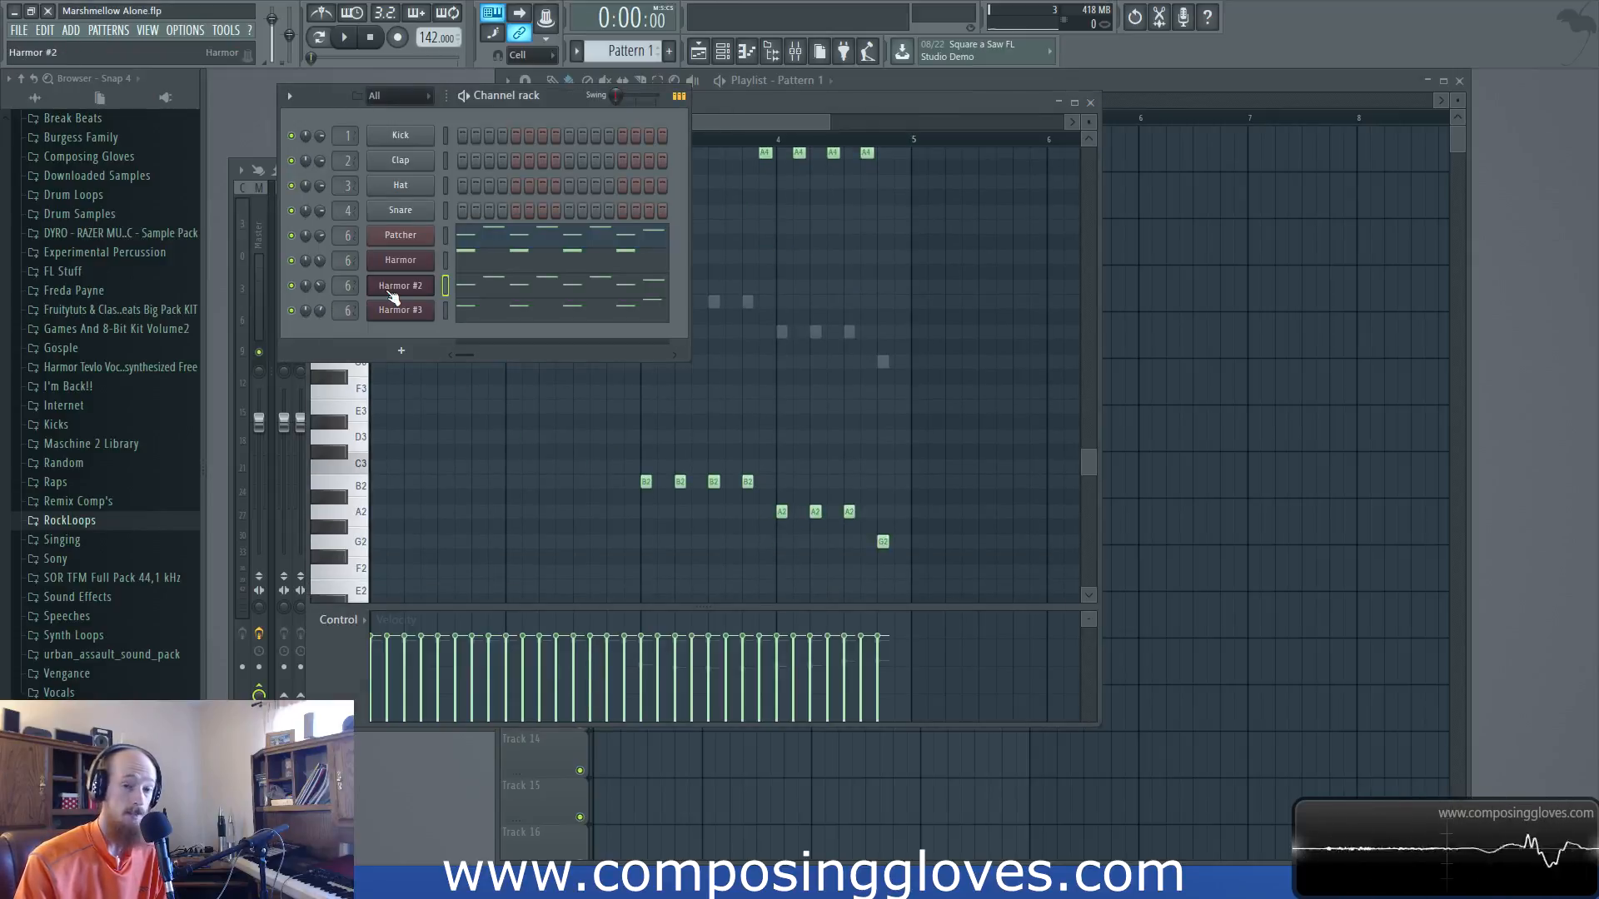
{"action": "scroll", "coordinate": [791, 333], "scroll_direction": "up", "scroll_amount": 4}
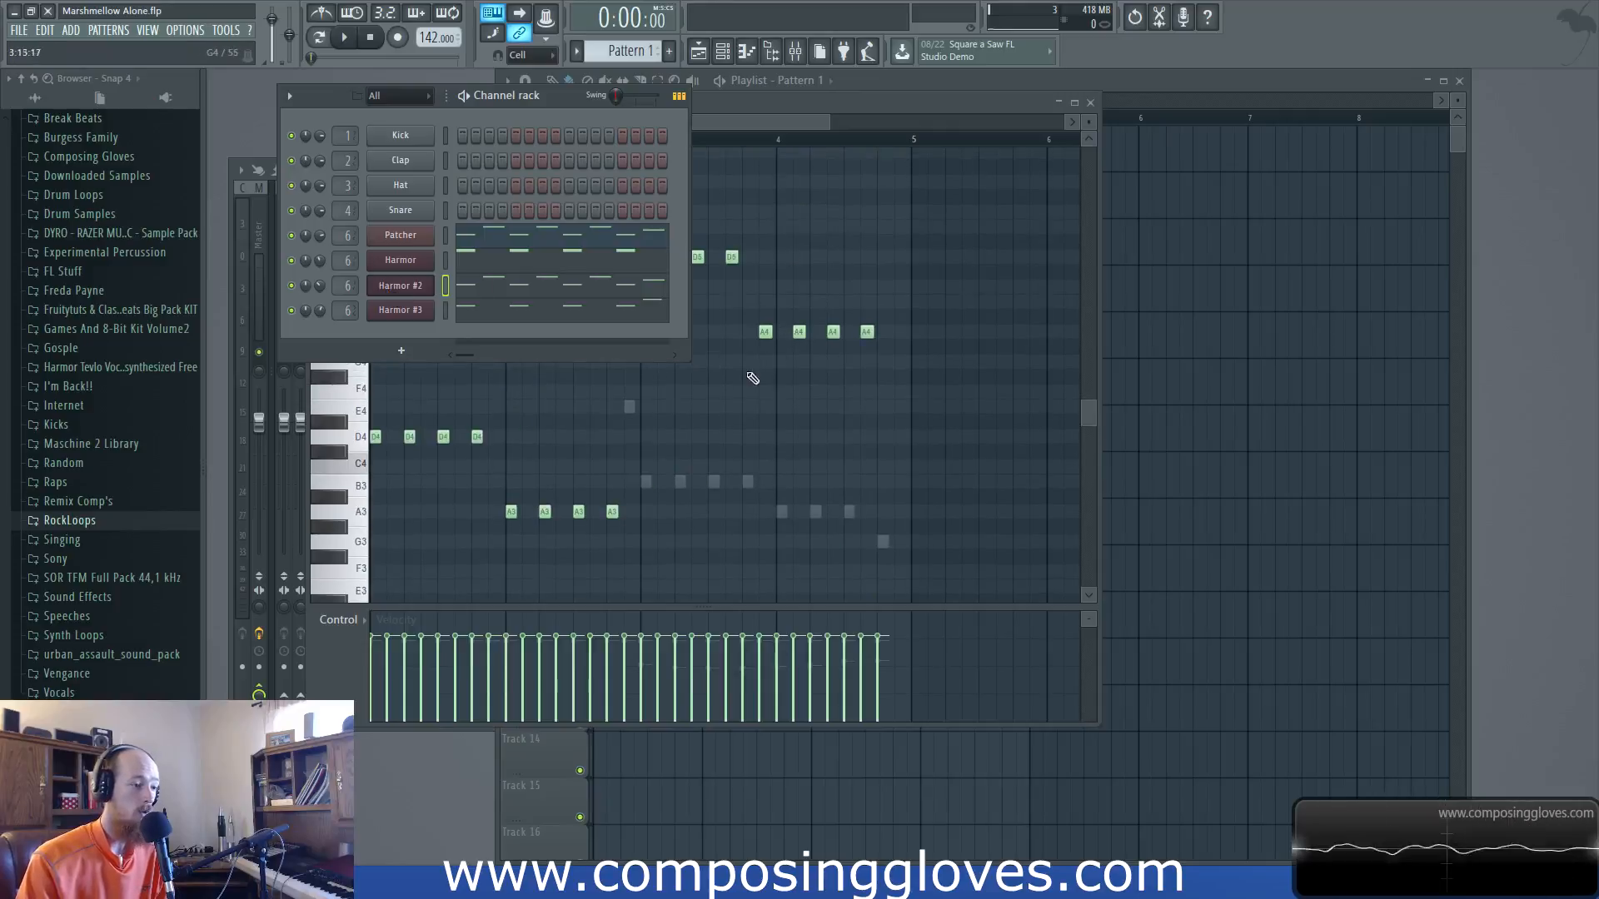
Reopen Patcher's notes from the channel rack and examine the pattern down to its lowest bass notes and back up
{"action": "middle_click", "coordinate": [786, 404]}
{"action": "left_click", "coordinate": [287, 338]}
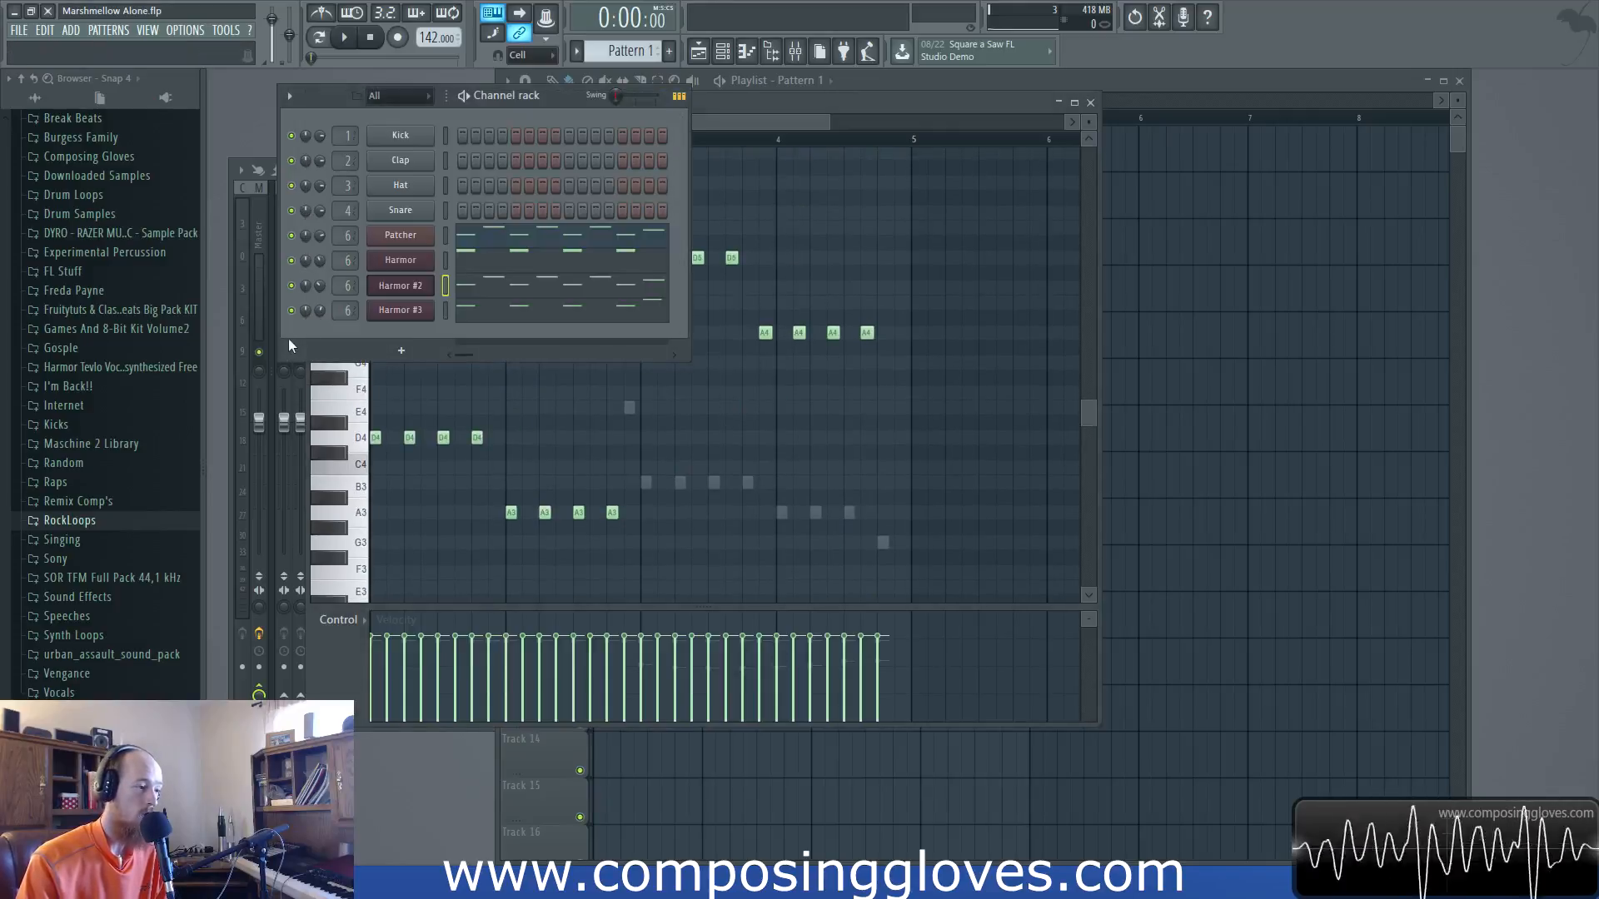
{"action": "left_click", "coordinate": [503, 251]}
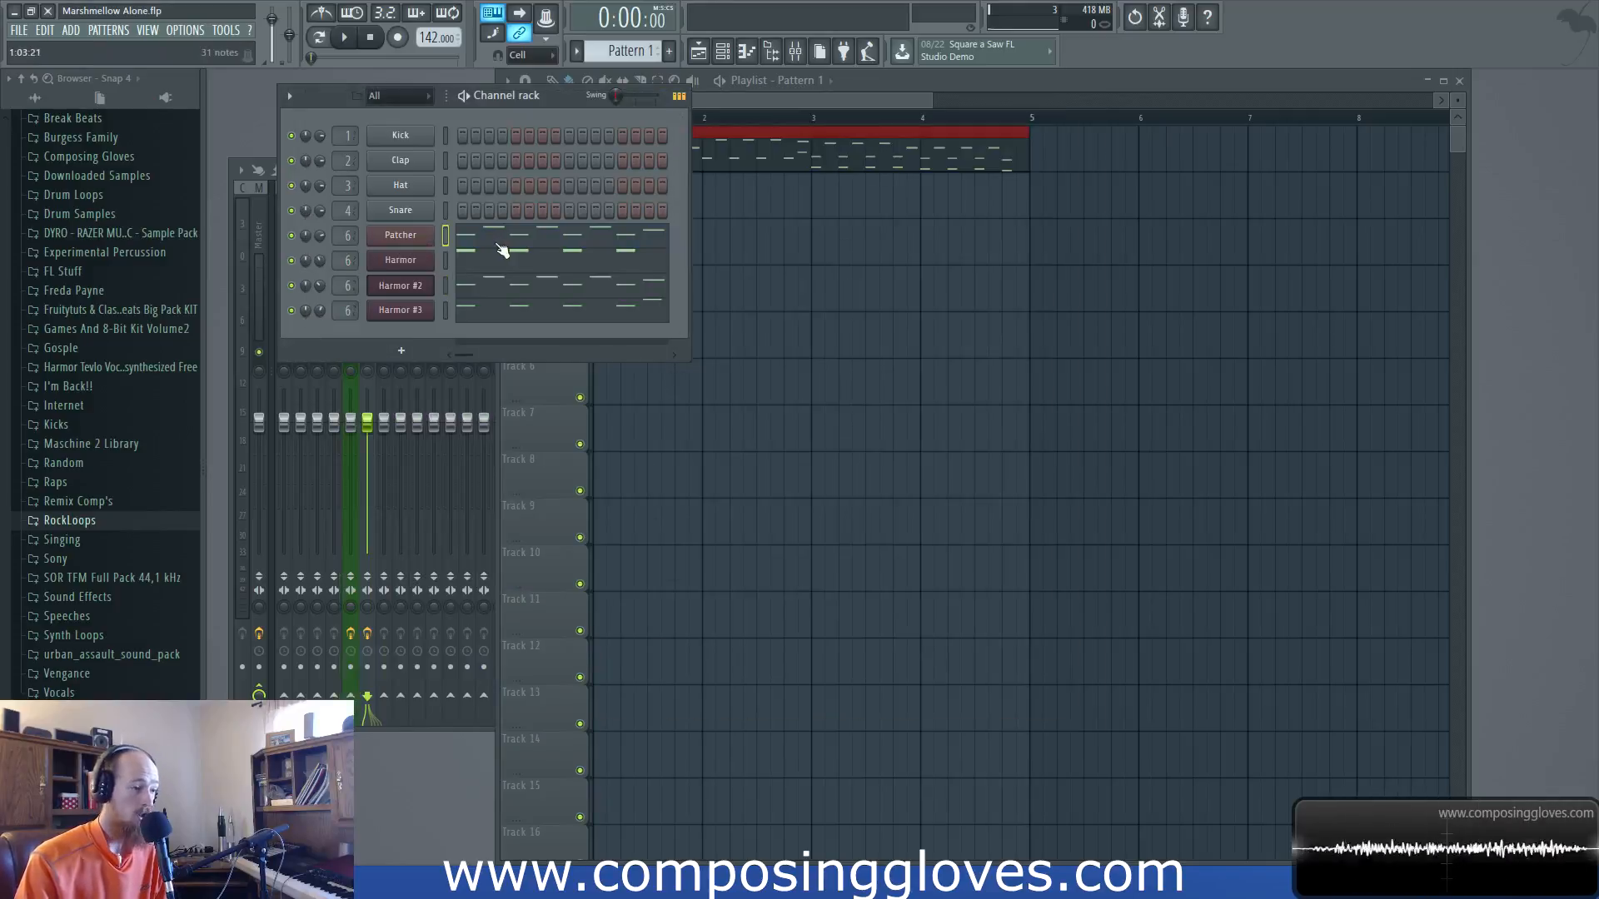
{"action": "left_click", "coordinate": [526, 237]}
{"action": "scroll", "coordinate": [508, 379], "scroll_direction": "down", "scroll_amount": 6}
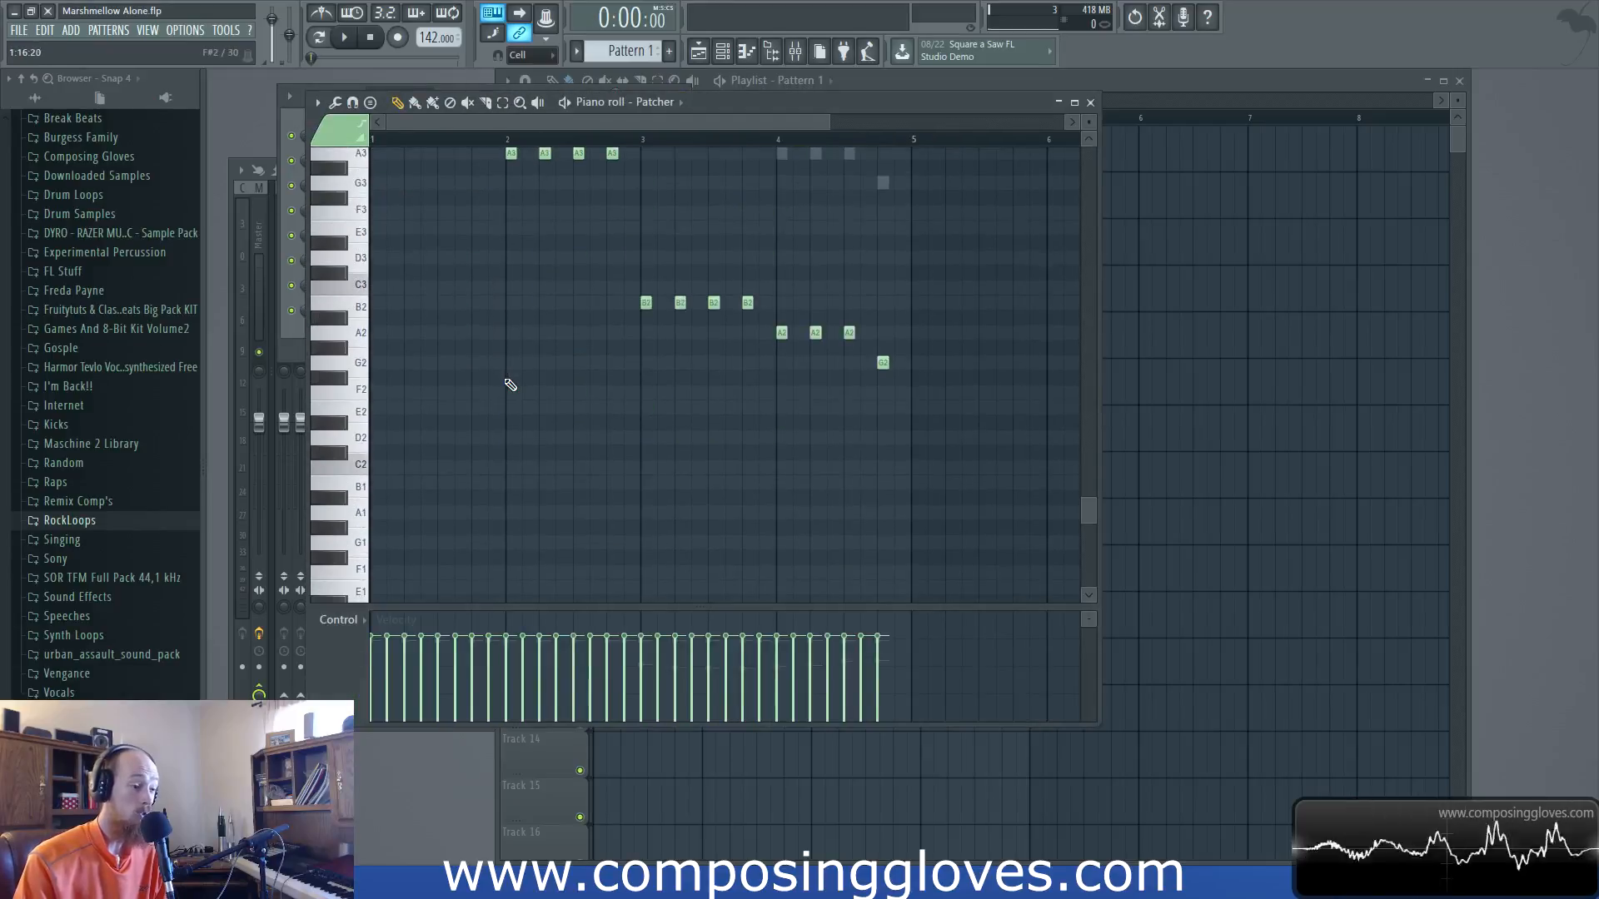
{"action": "scroll", "coordinate": [515, 384], "scroll_direction": "up", "scroll_amount": 7}
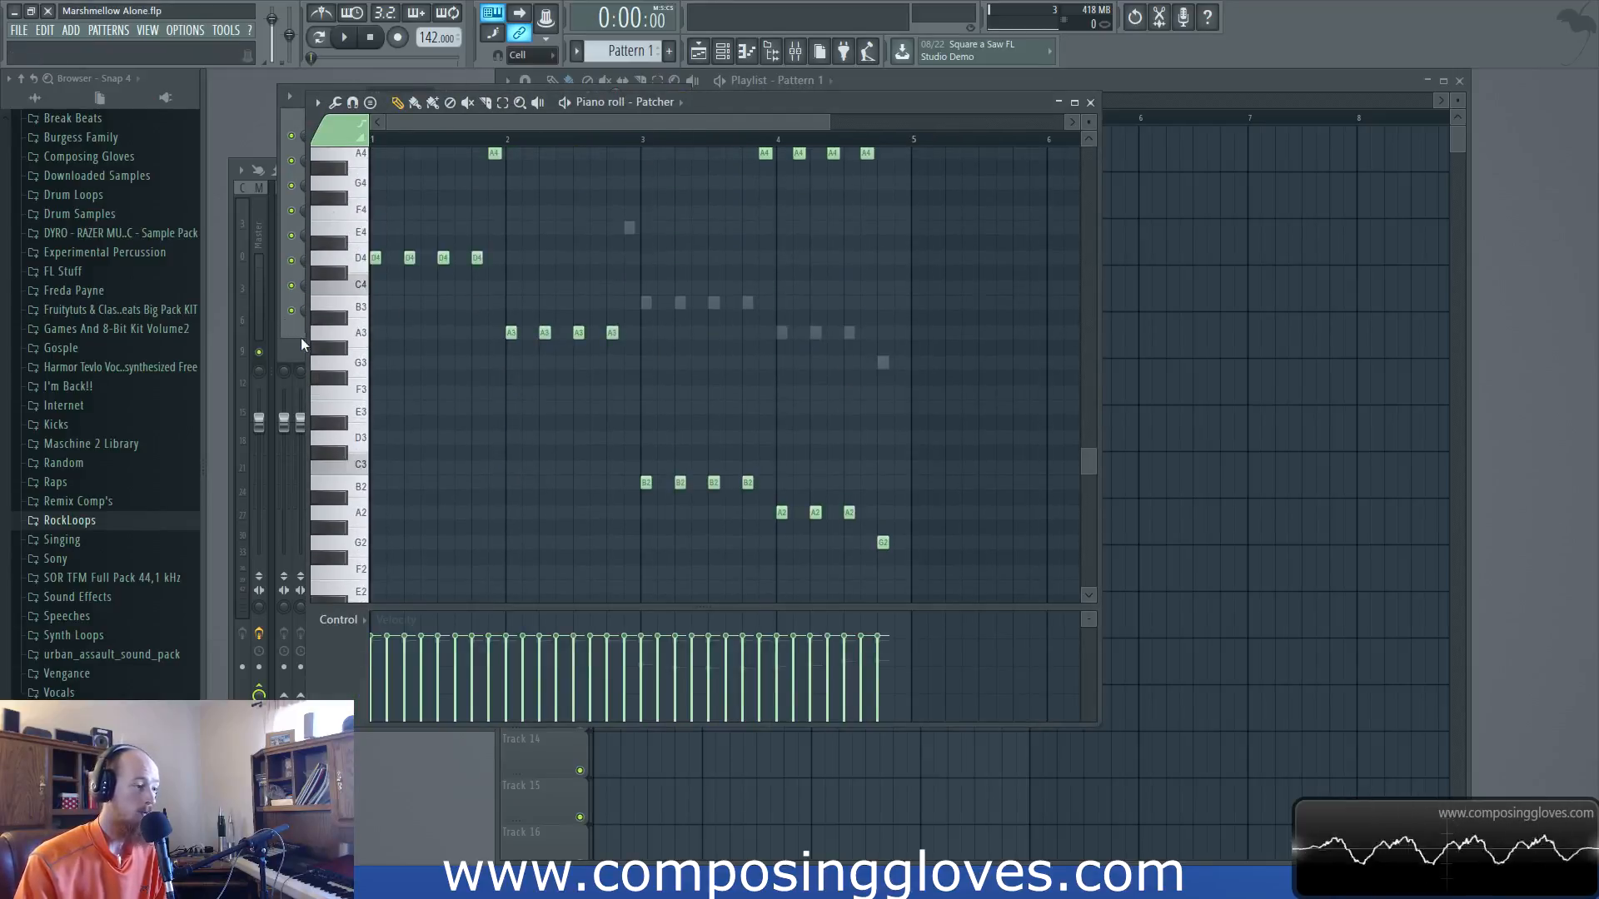
Display the Harmor inside Patcher, then the Harmor #2, Harmor and Harmor #3 instruments to compare their settings
{"action": "left_click", "coordinate": [299, 336]}
{"action": "left_click", "coordinate": [397, 237]}
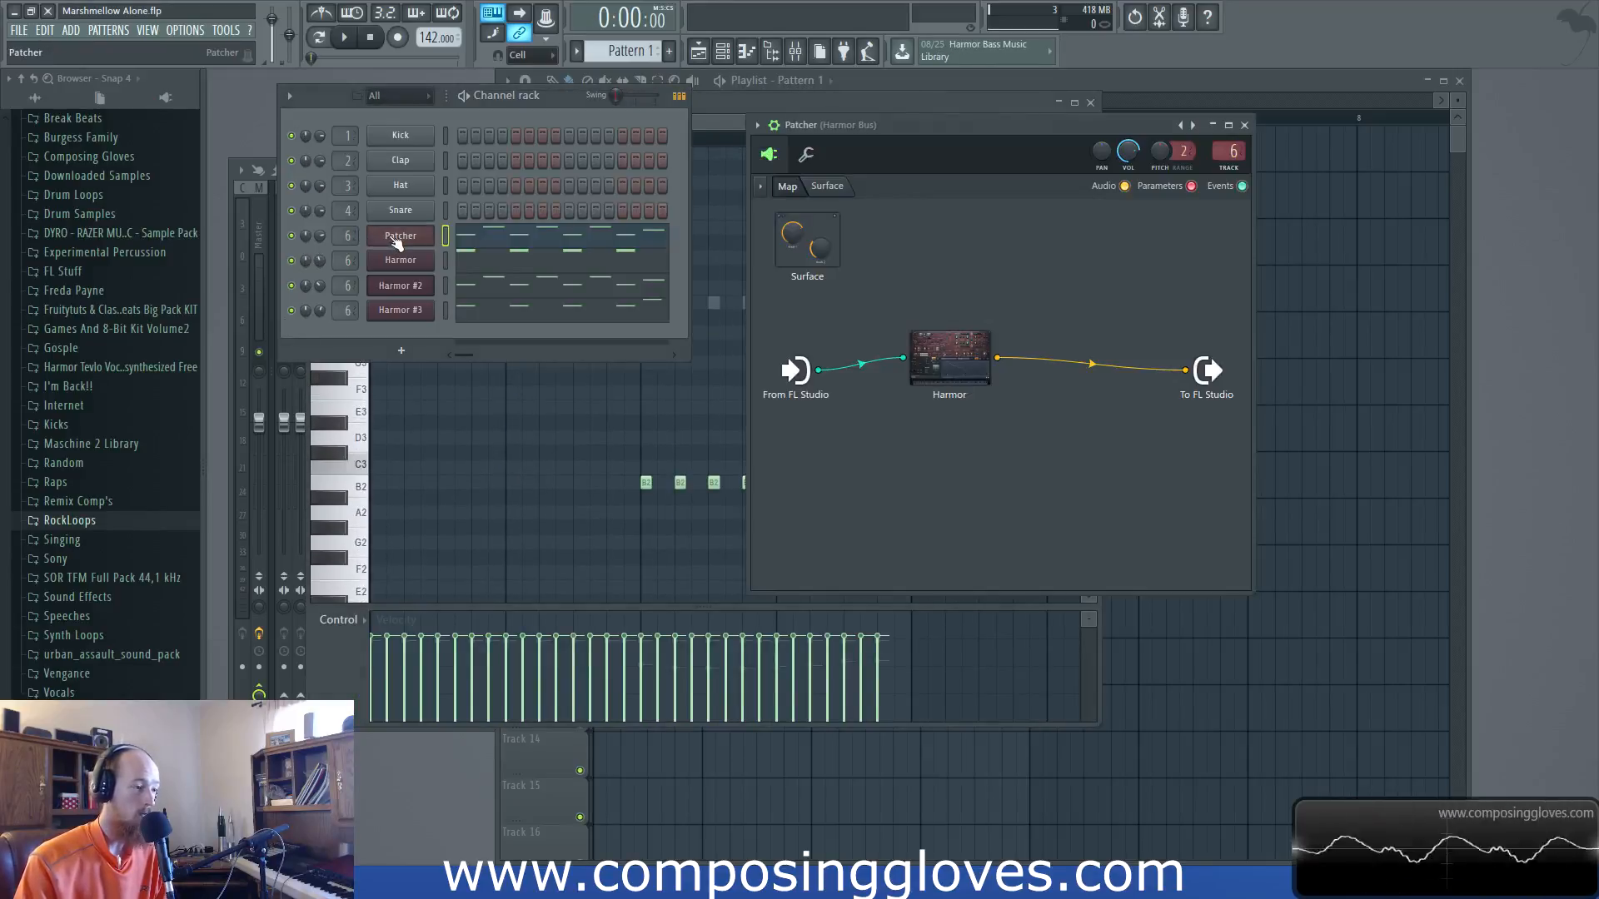
{"action": "left_click", "coordinate": [956, 370]}
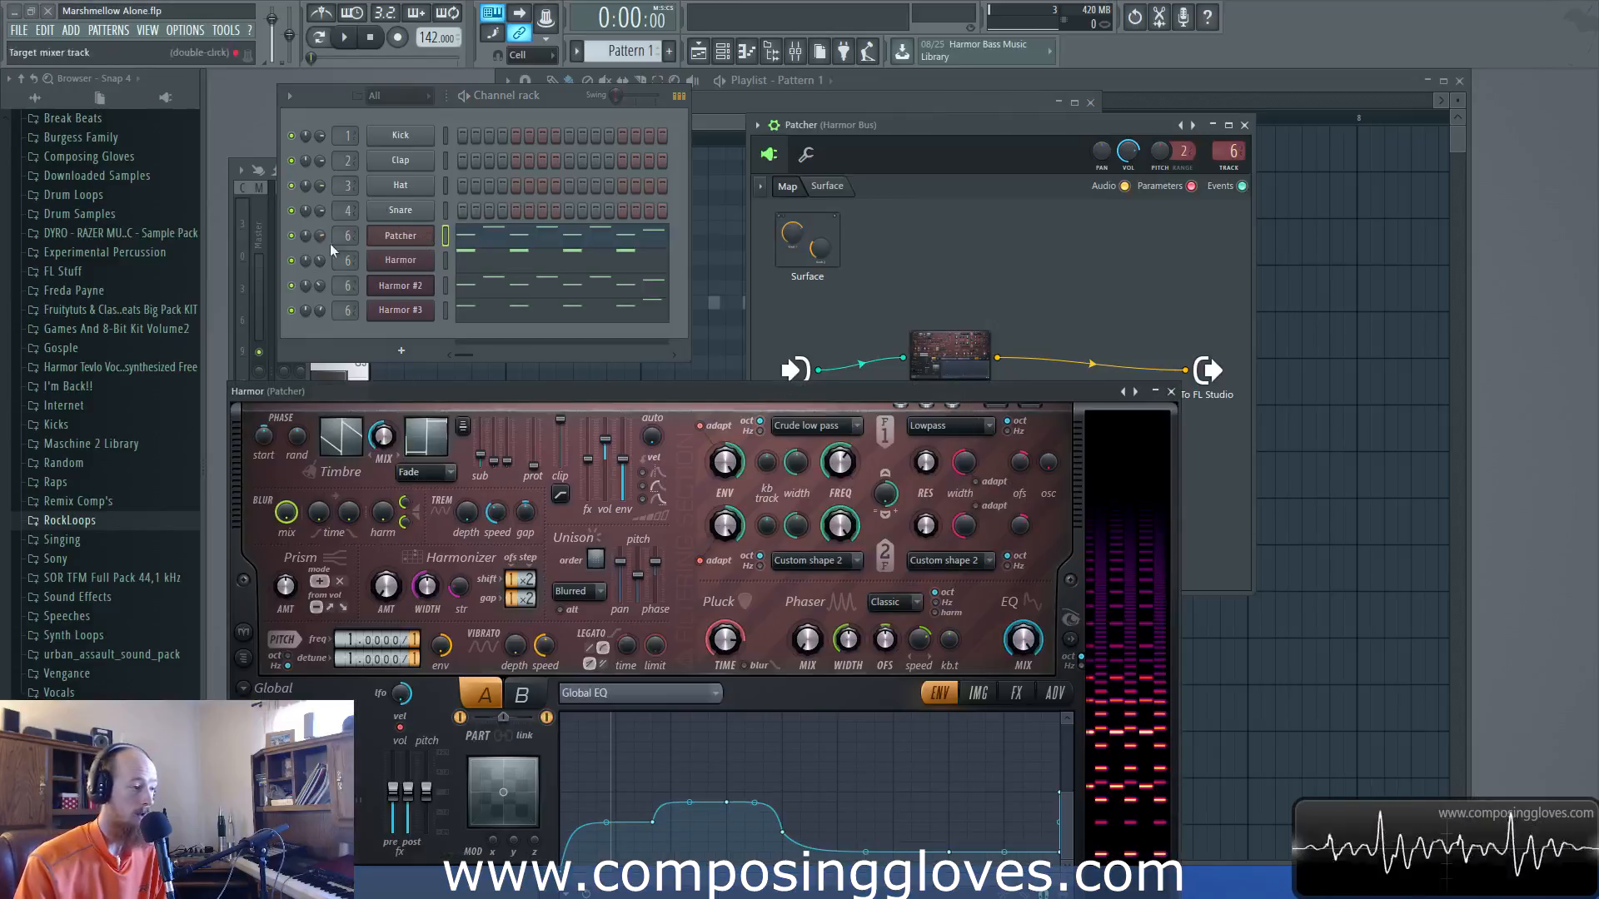
{"action": "left_click", "coordinate": [410, 292]}
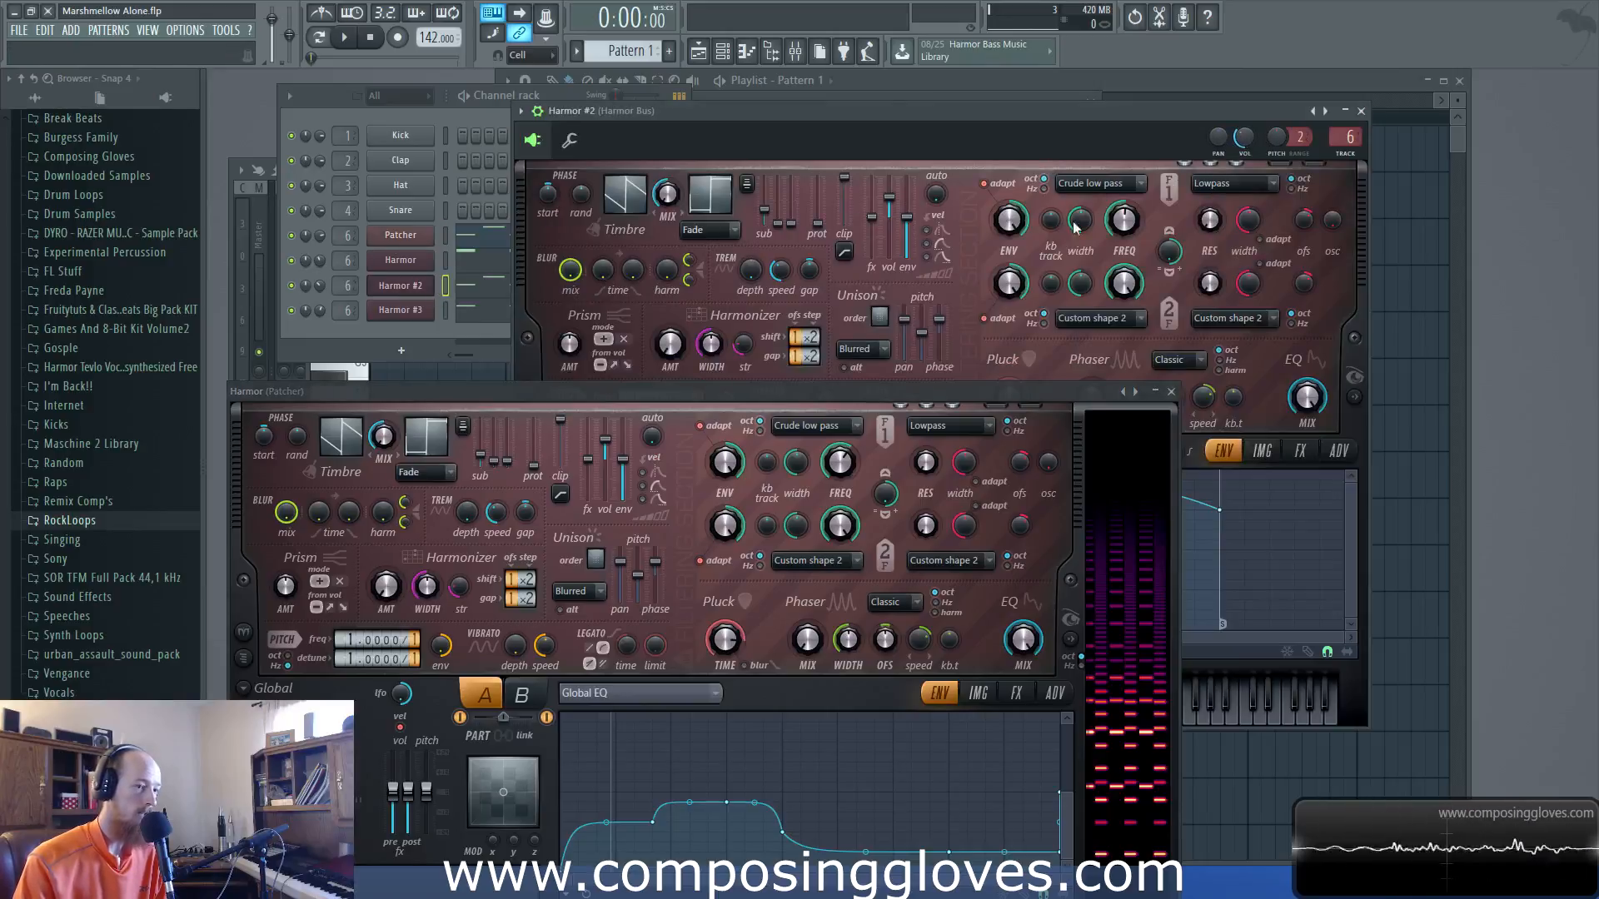
{"action": "left_click", "coordinate": [404, 263]}
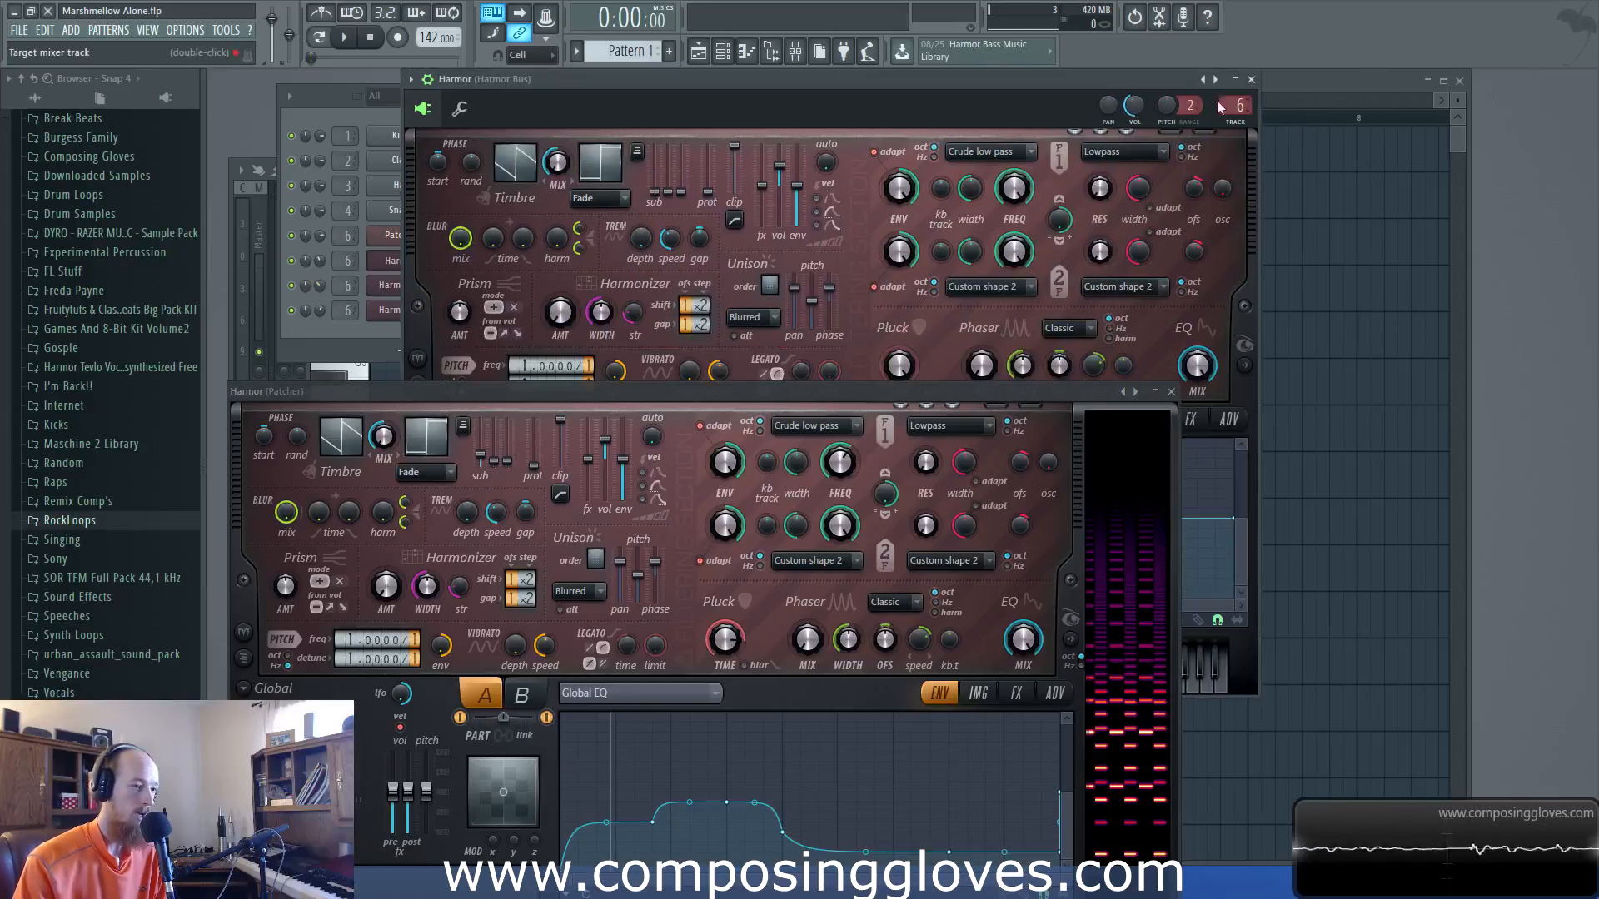
{"action": "left_click", "coordinate": [389, 313]}
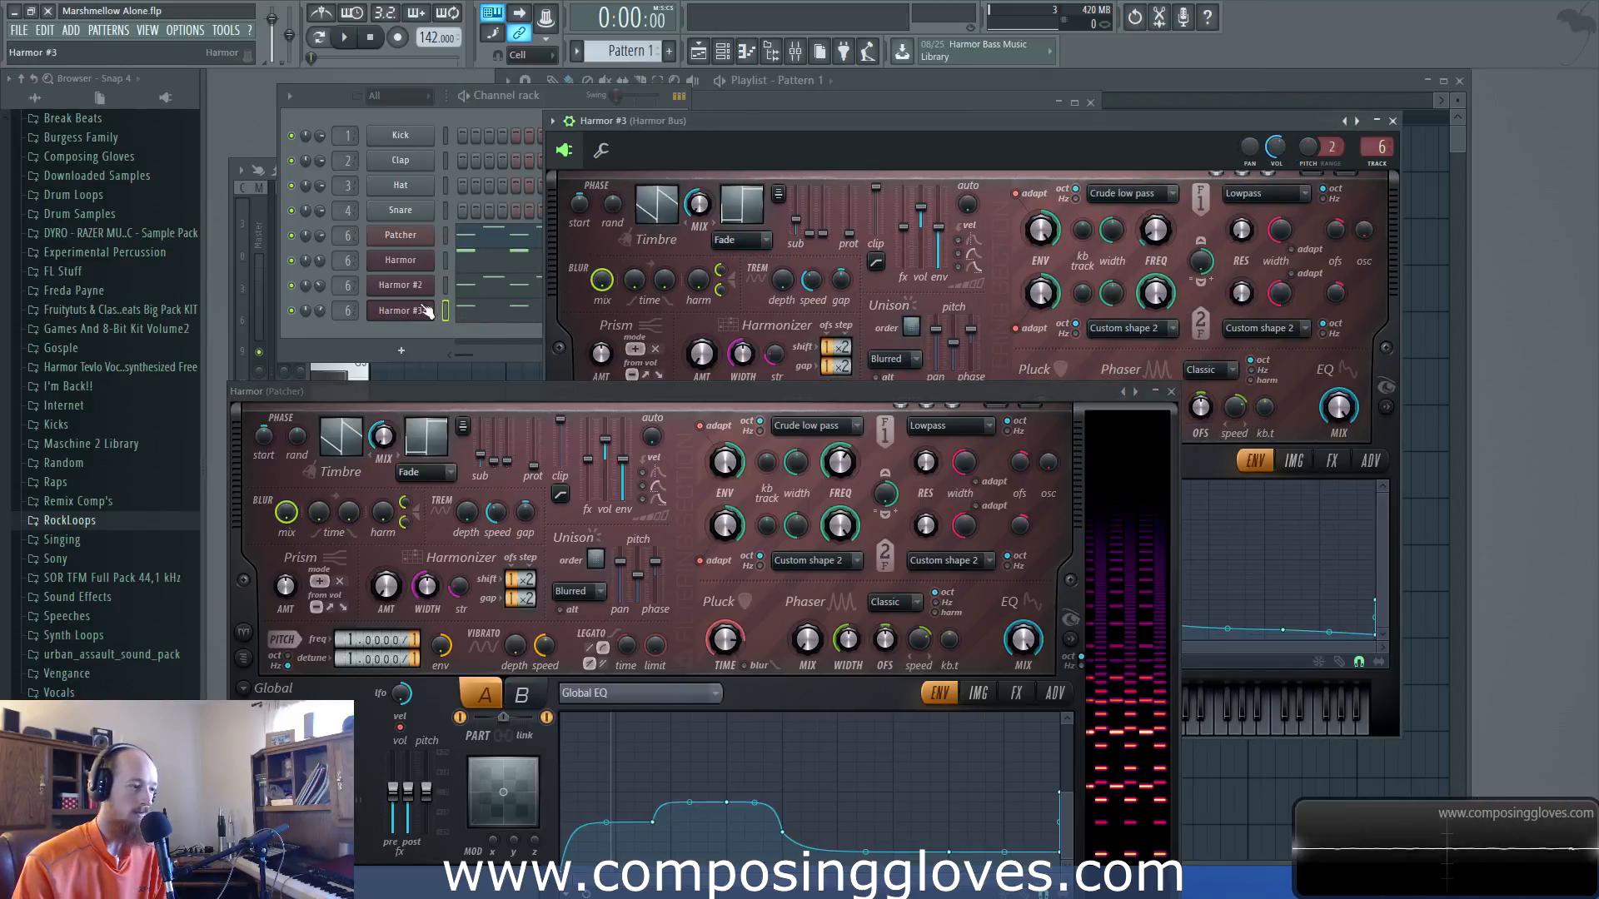
Show Harmor #2's notes, then mute Harmor and Harmor #3 and audition Patcher and Harmor #2 together
{"action": "left_click", "coordinate": [482, 291]}
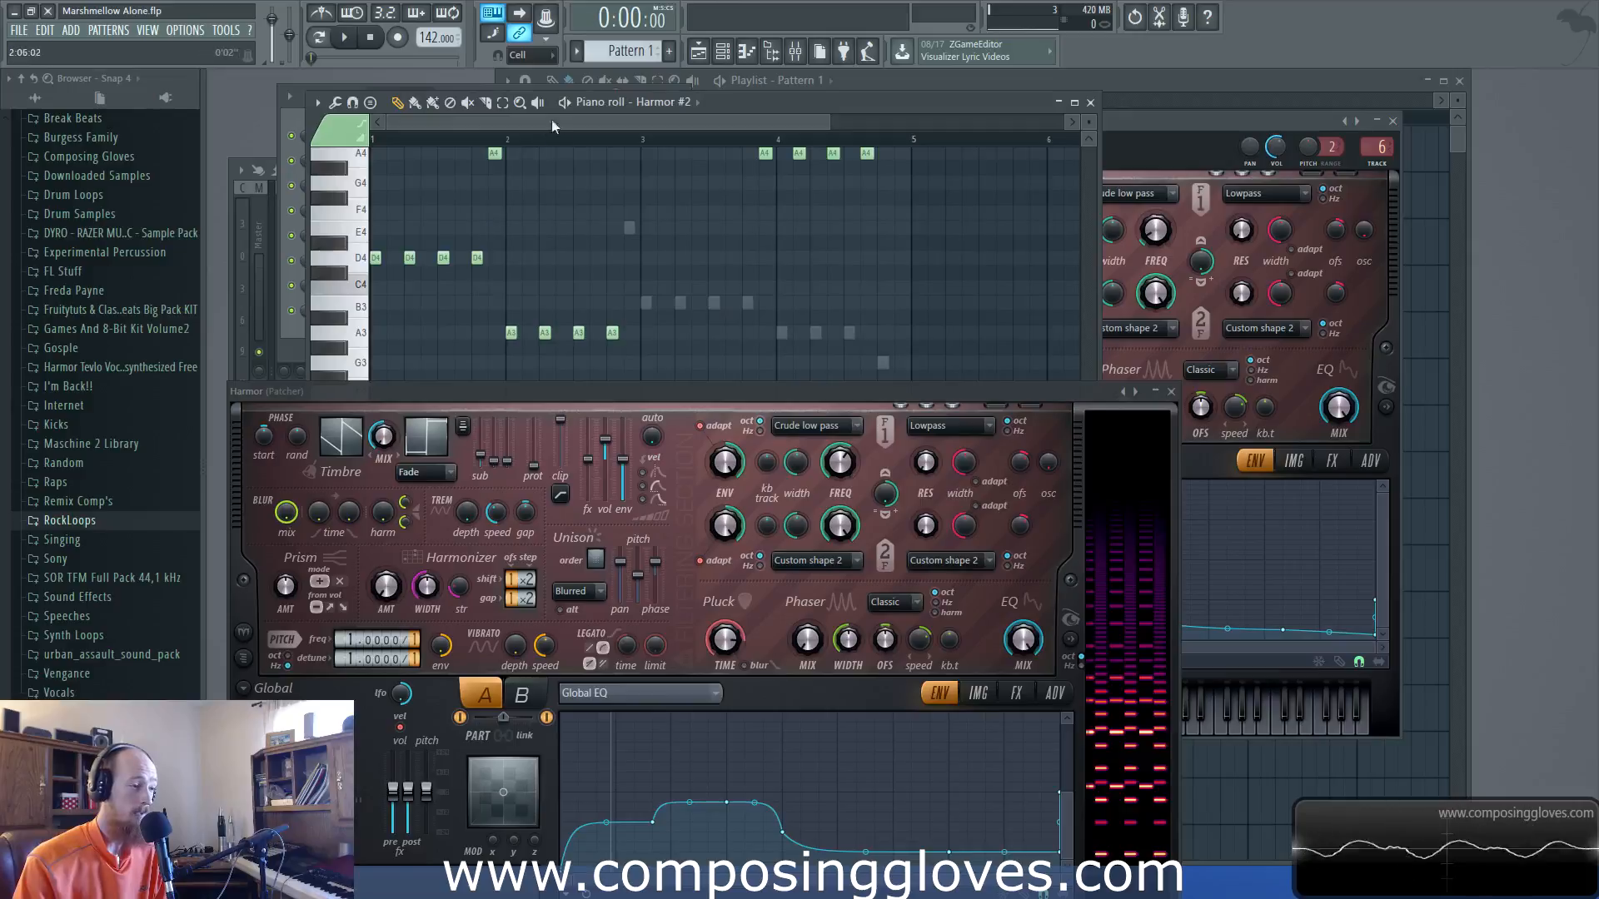
{"action": "left_click", "coordinate": [304, 233]}
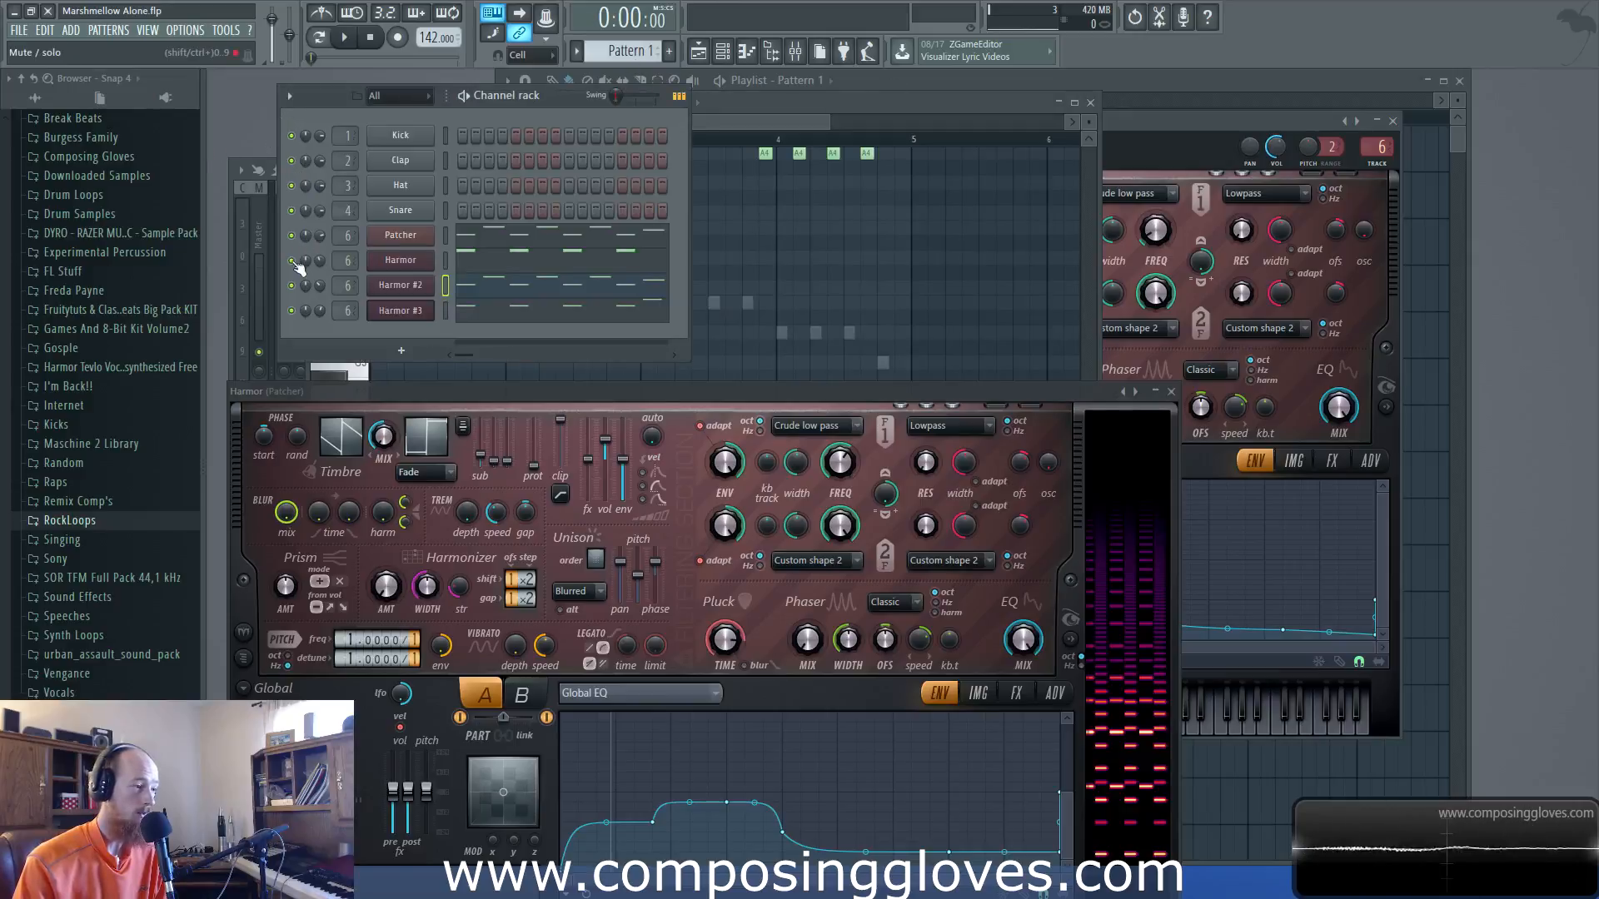
{"action": "key", "text": "space"}
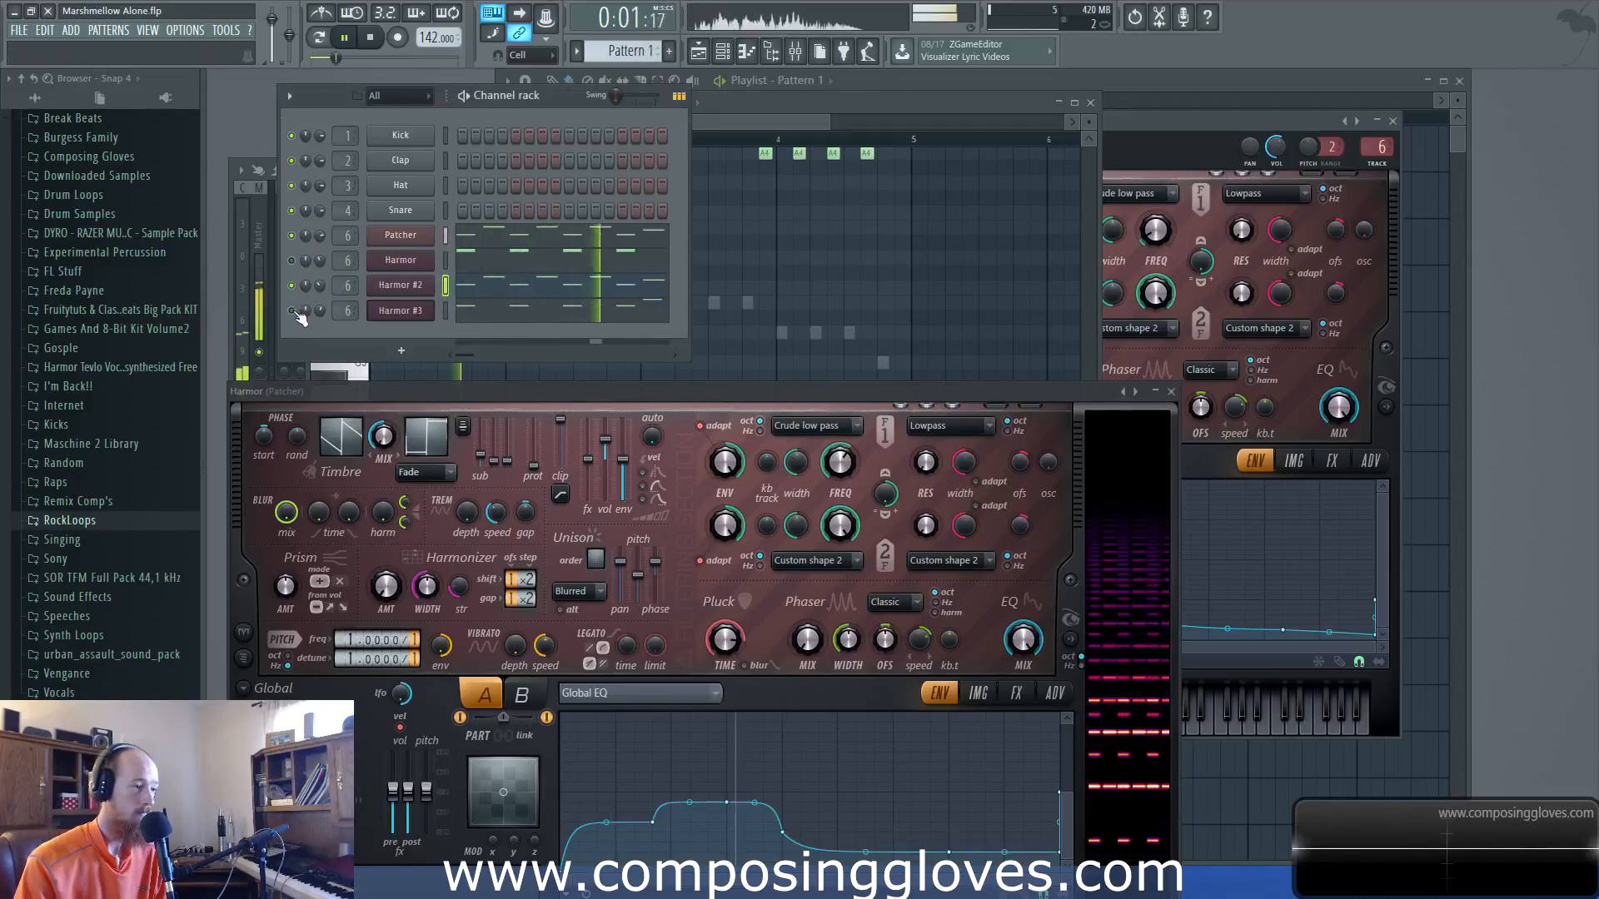
{"action": "key", "text": "space"}
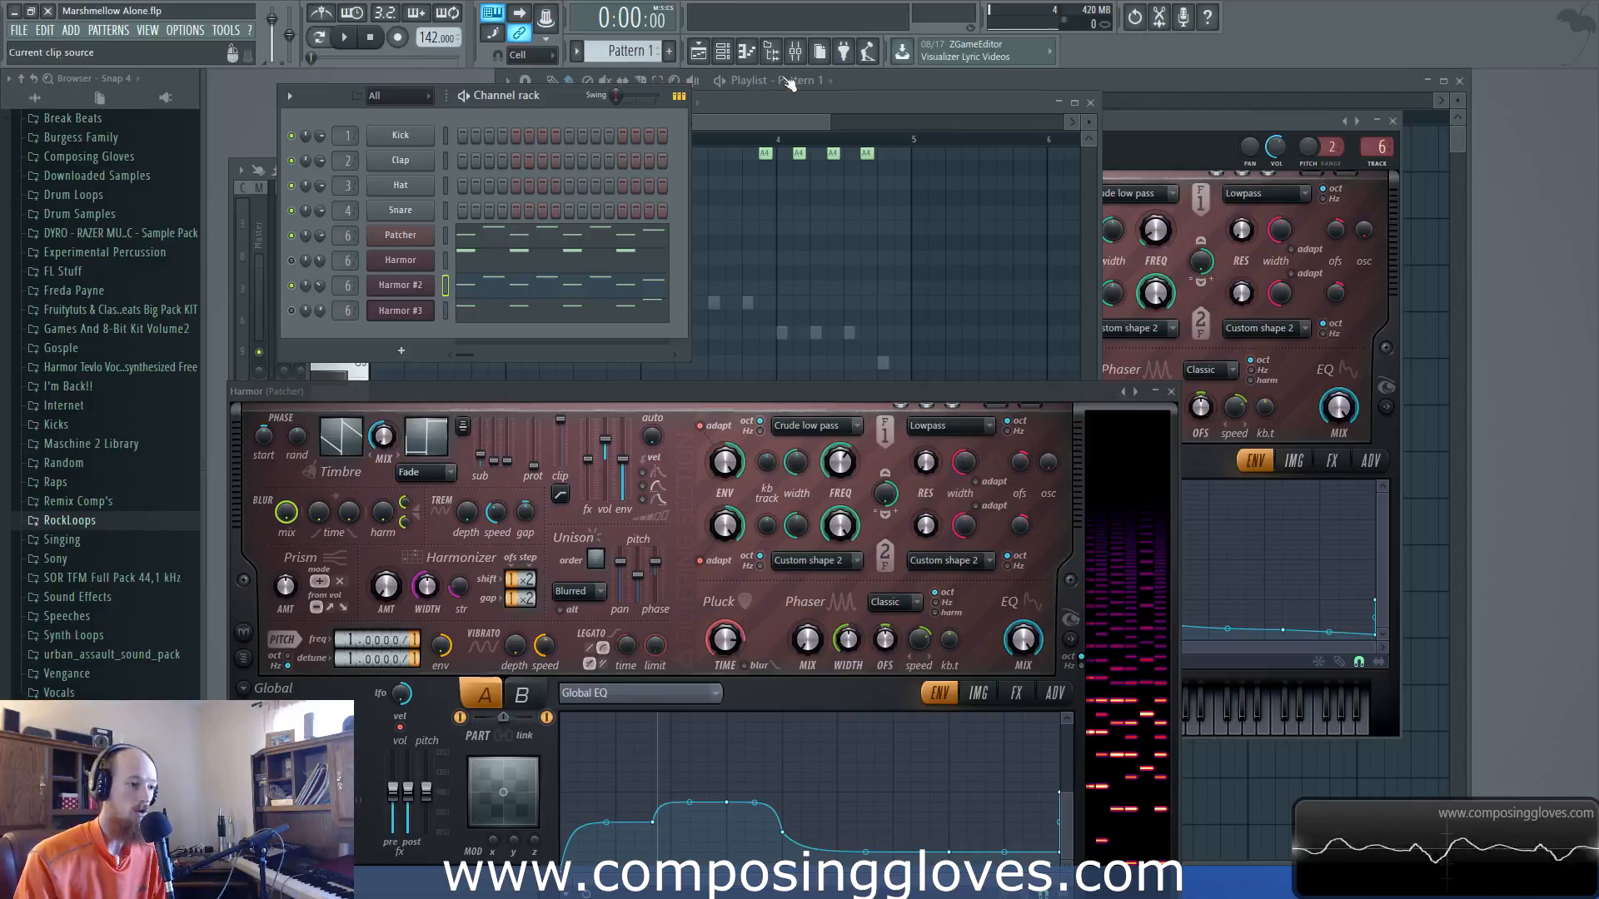
Display the Harmor Bus effects in the mixer and audition the Patcher and Harmor #2 layers with Fruity parametric EQ 2
{"action": "left_click", "coordinate": [795, 52]}
{"action": "key", "text": "space"}
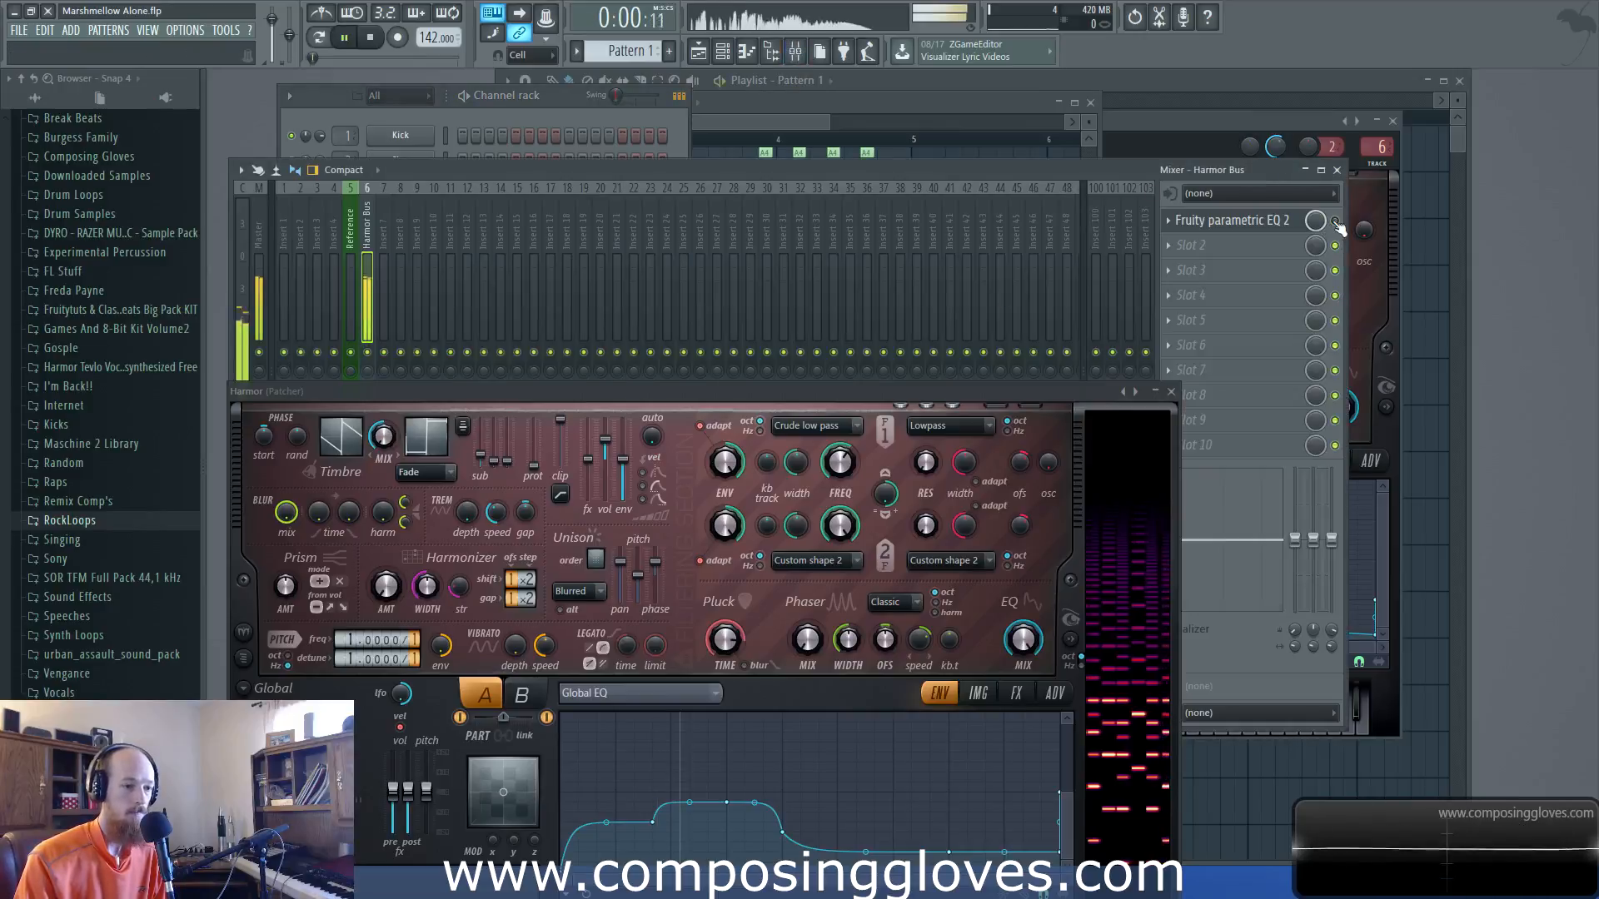
{"action": "key", "text": "space"}
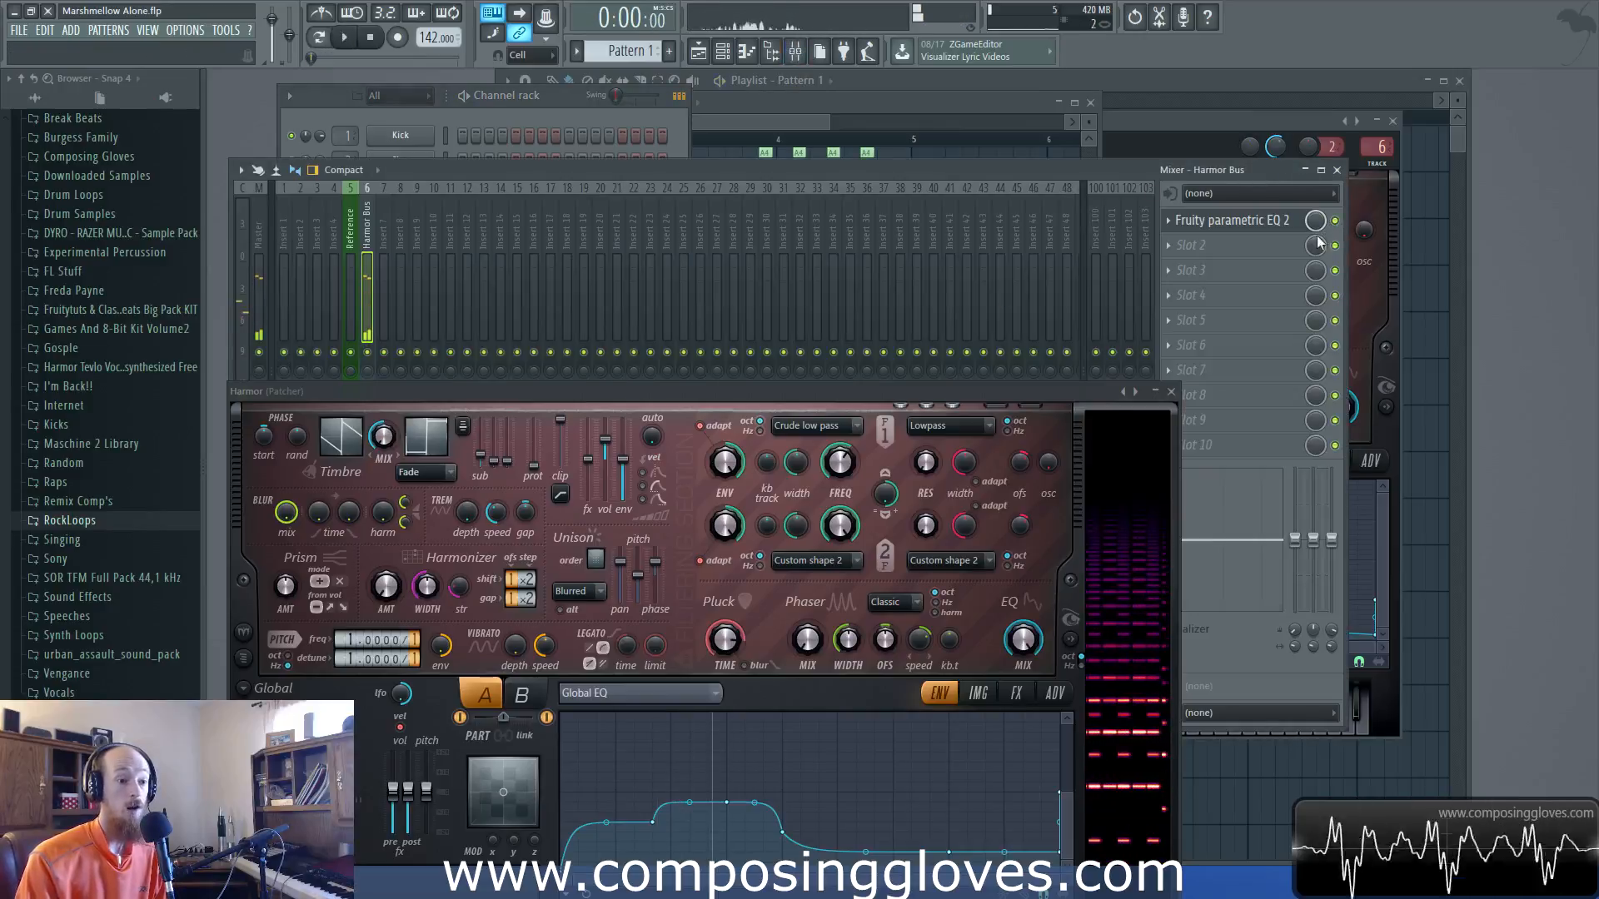
Mute Patcher and Harmor #2, enable Harmor and Harmor #3, and audition that pair
{"action": "left_click", "coordinate": [563, 112]}
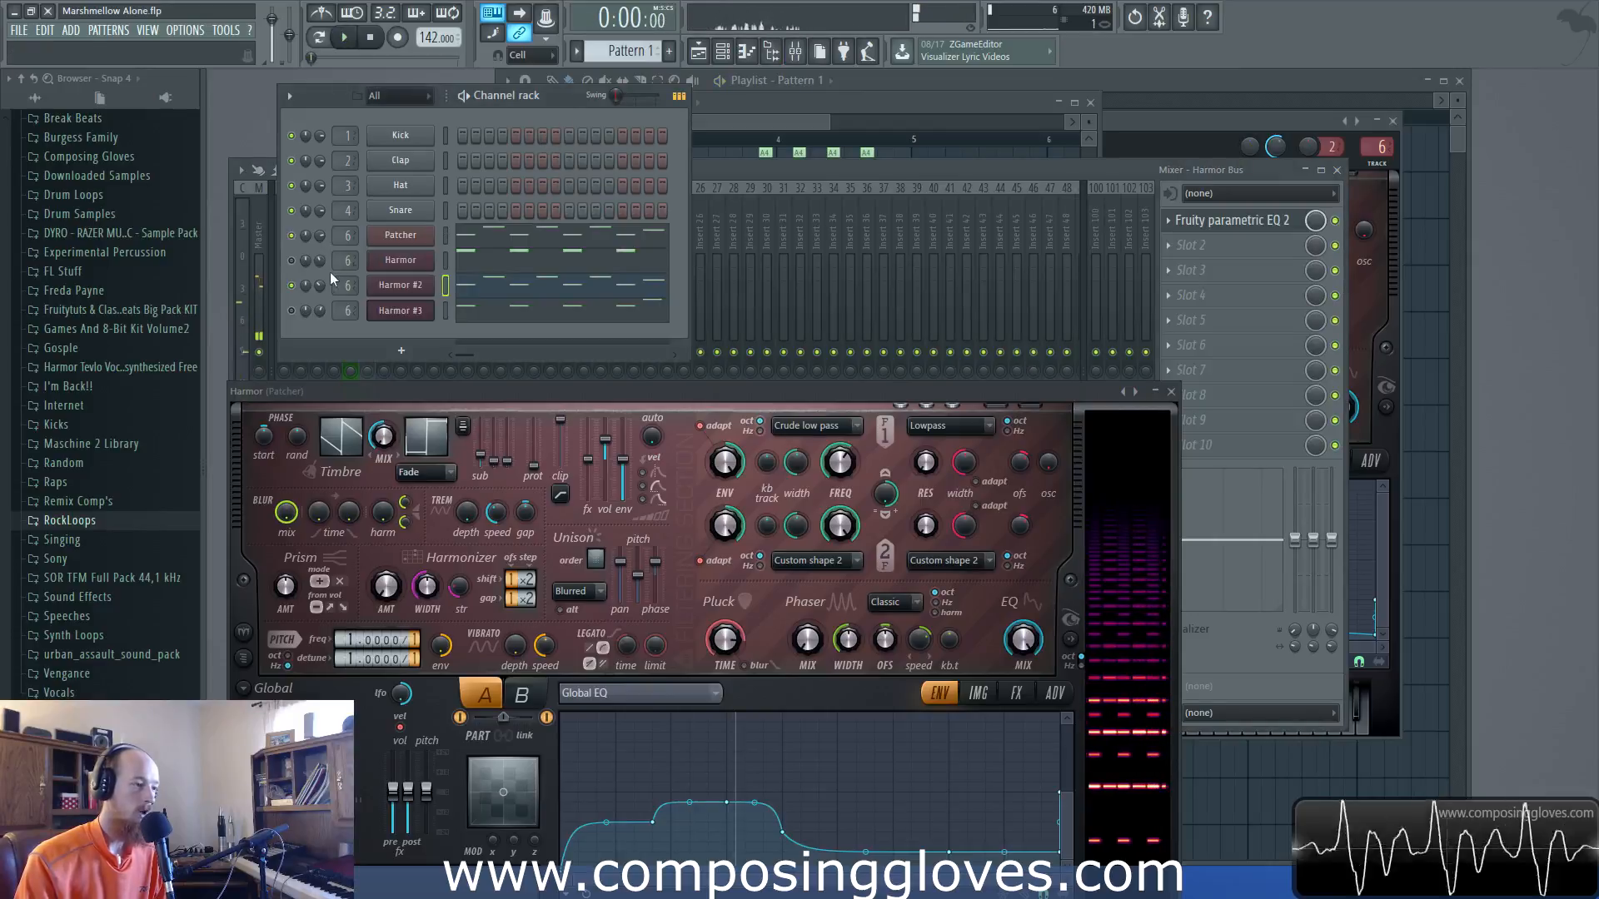
{"action": "left_click", "coordinate": [293, 262]}
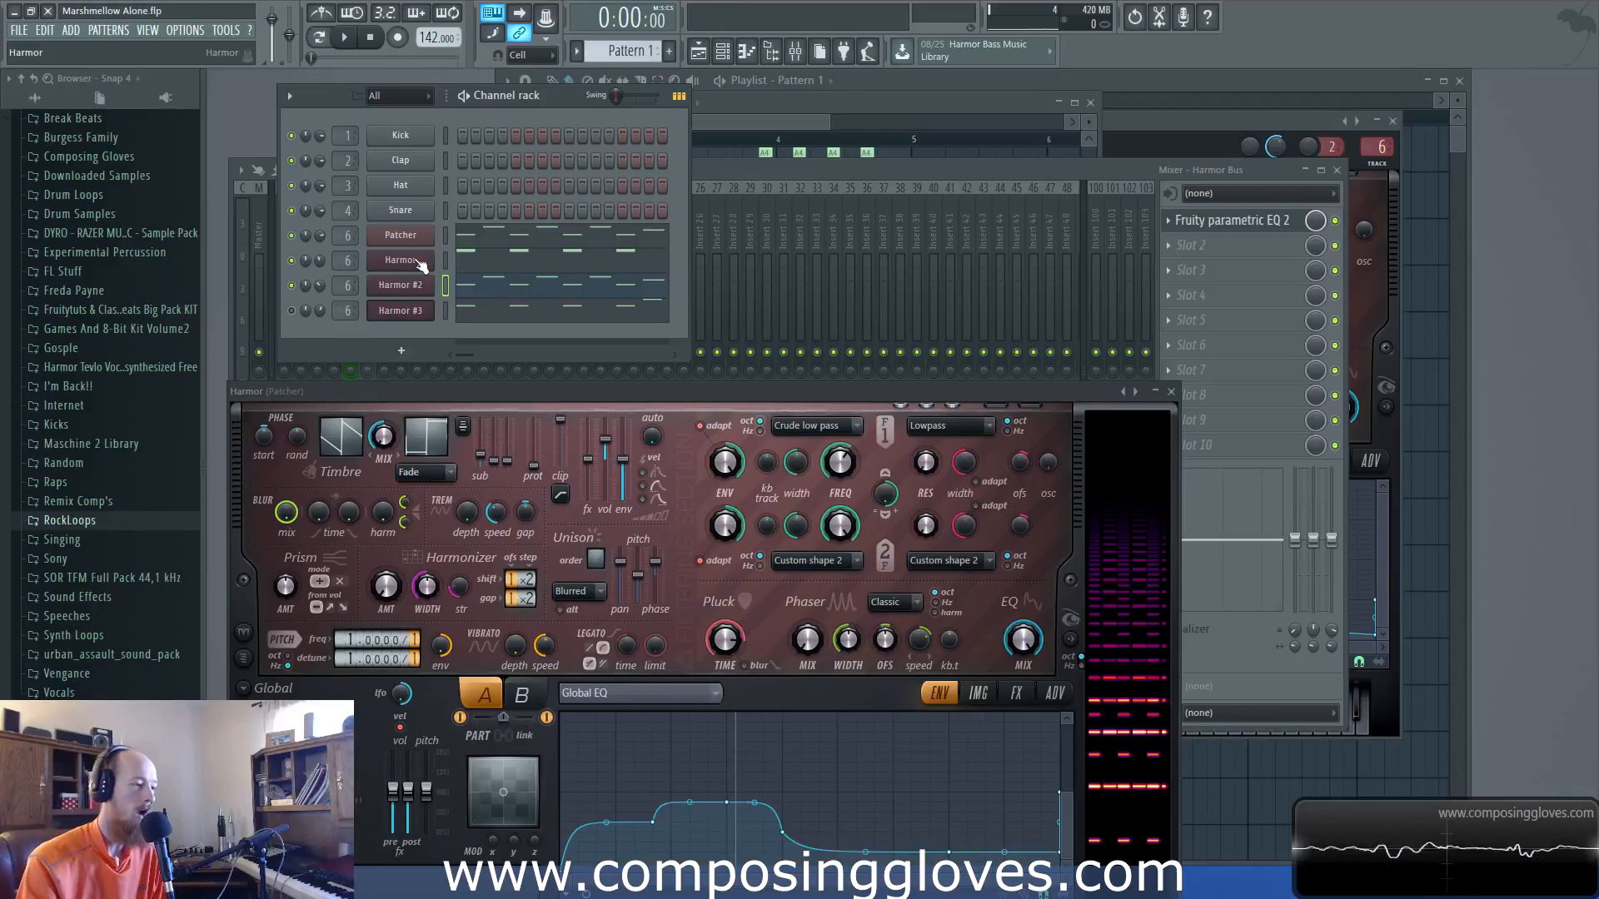
{"action": "left_click", "coordinate": [290, 286]}
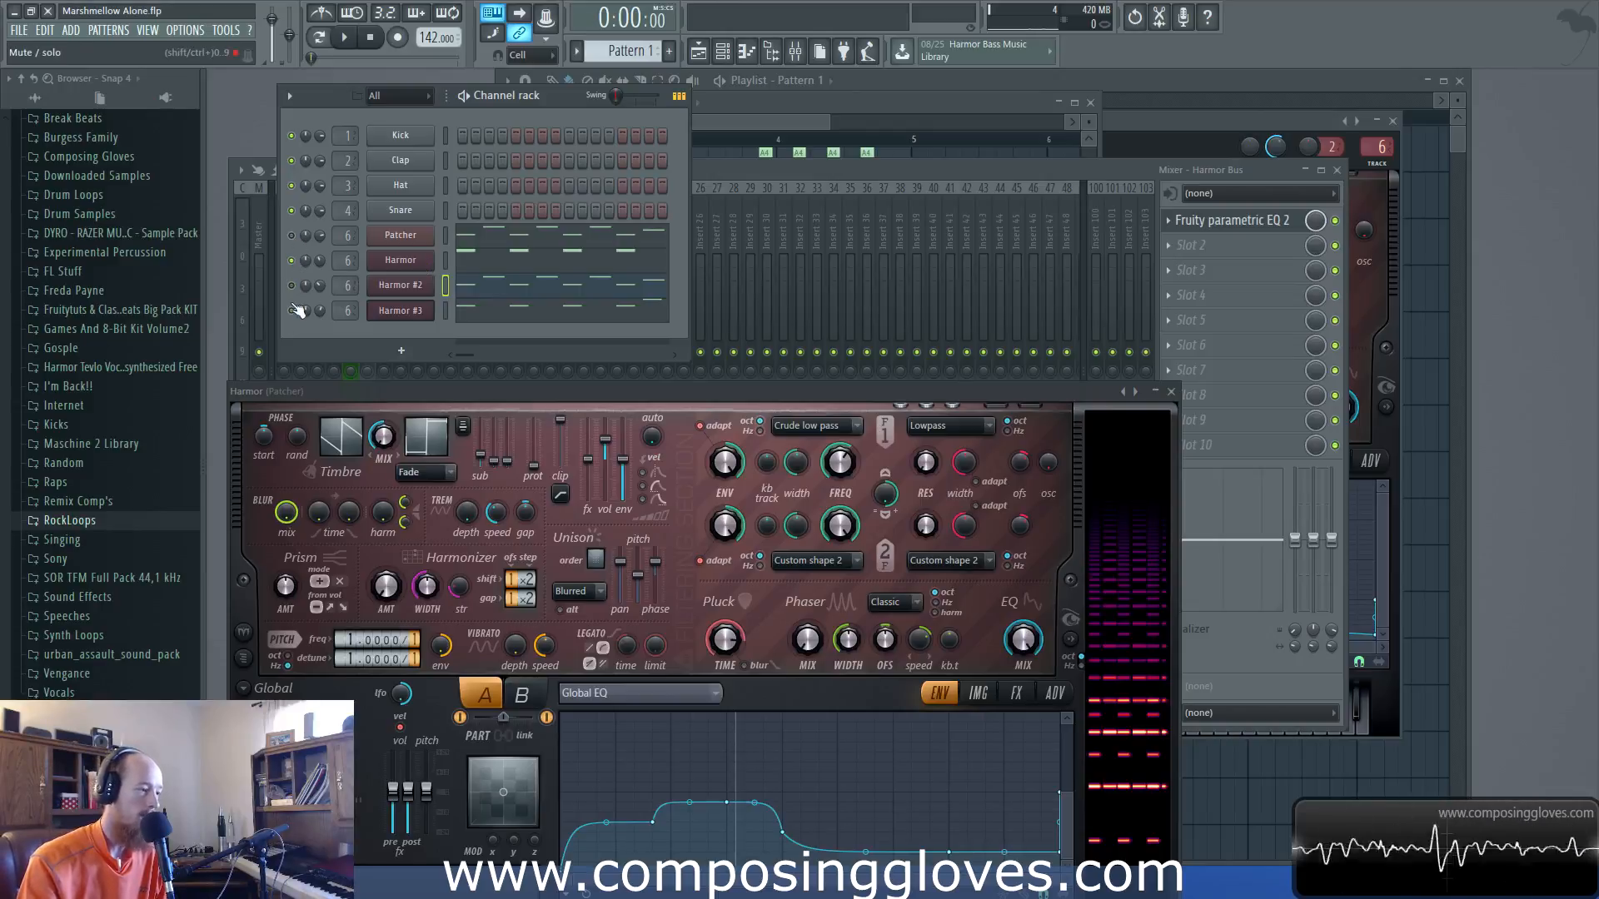
{"action": "key", "text": "space"}
{"action": "key", "text": "space"}
Open Harmor #3's piano roll around its A4 note and clear Patcher's Harmor window out of the way
{"action": "left_click", "coordinate": [543, 313]}
{"action": "scroll", "coordinate": [491, 283], "scroll_direction": "up", "scroll_amount": 2}
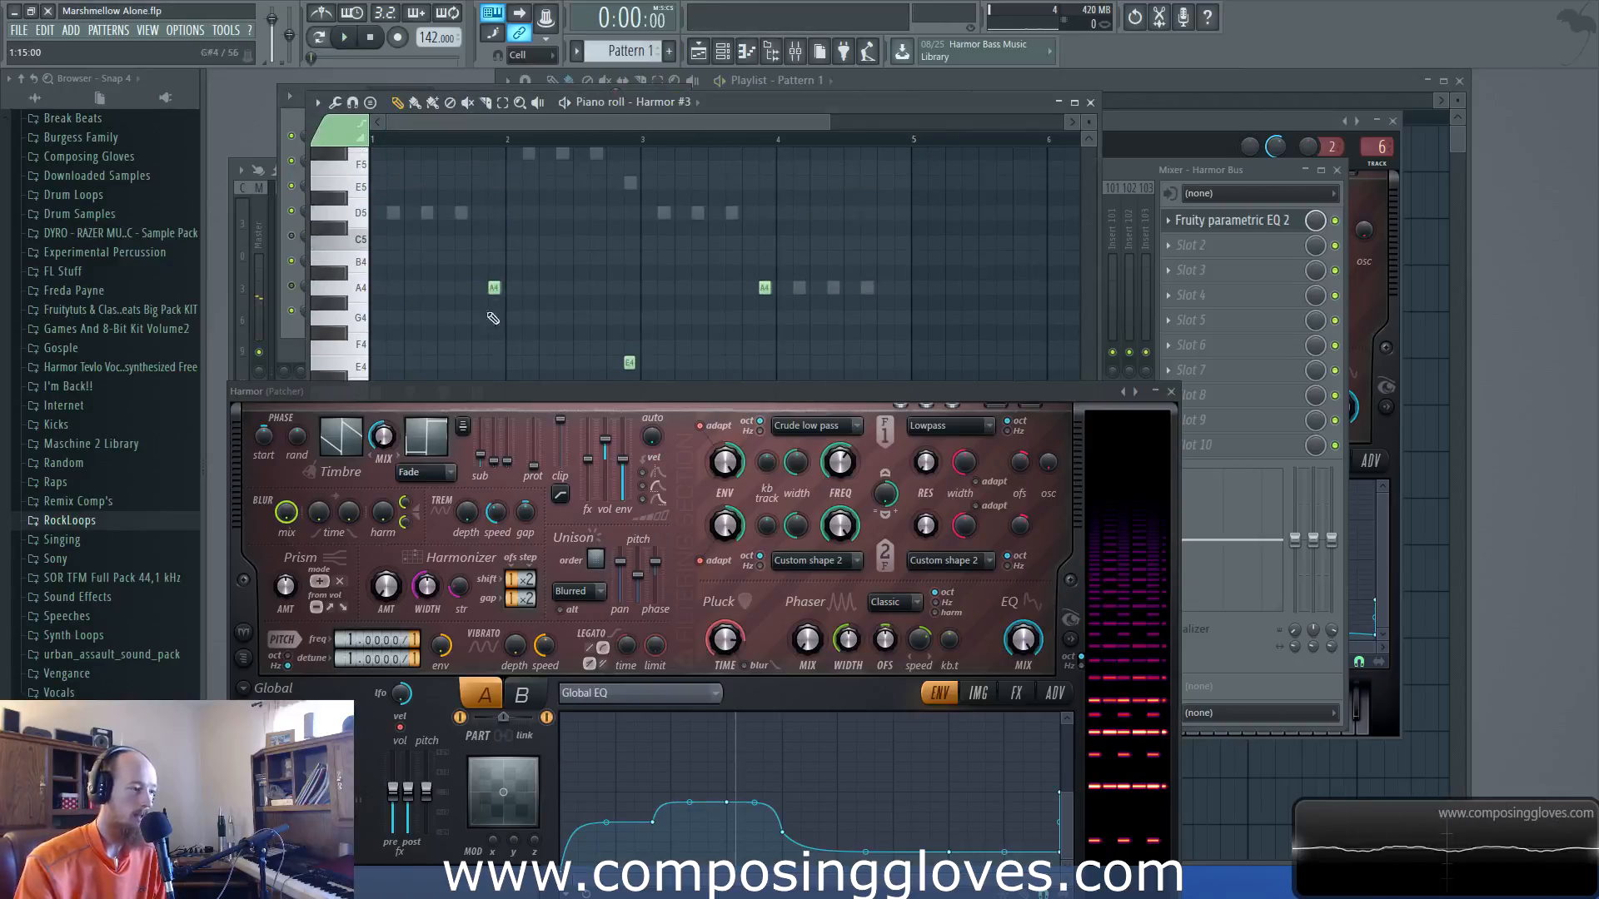
{"action": "scroll", "coordinate": [491, 283], "scroll_direction": "up", "scroll_amount": 3}
{"action": "left_click", "coordinate": [518, 287]}
{"action": "left_click_drag", "start_coordinate": [603, 389], "coordinate": [276, 535]}
{"action": "left_click", "coordinate": [967, 534]}
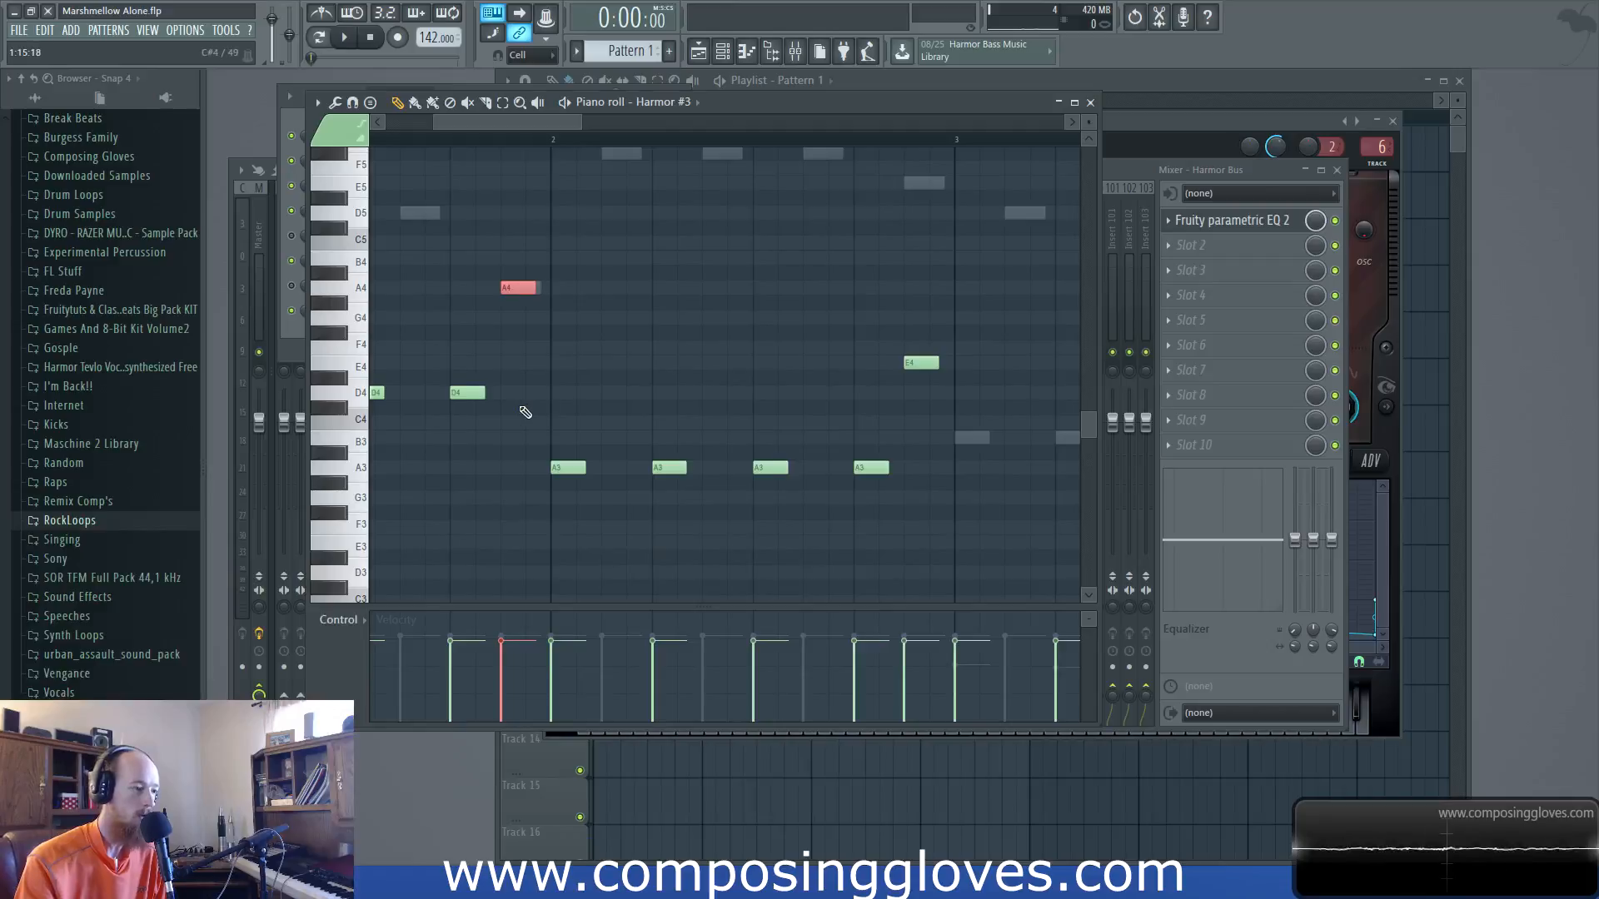
Examine Harmor #3's four-bar note pattern from A4 down to the B2 and A2 bass notes
{"action": "scroll", "coordinate": [516, 420], "scroll_direction": "down", "scroll_amount": 5}
{"action": "left_click_drag", "start_coordinate": [649, 405], "coordinate": [643, 374]}
{"action": "scroll", "coordinate": [583, 489], "scroll_direction": "up", "scroll_amount": 2}
{"action": "left_click_drag", "start_coordinate": [641, 477], "coordinate": [743, 472]}
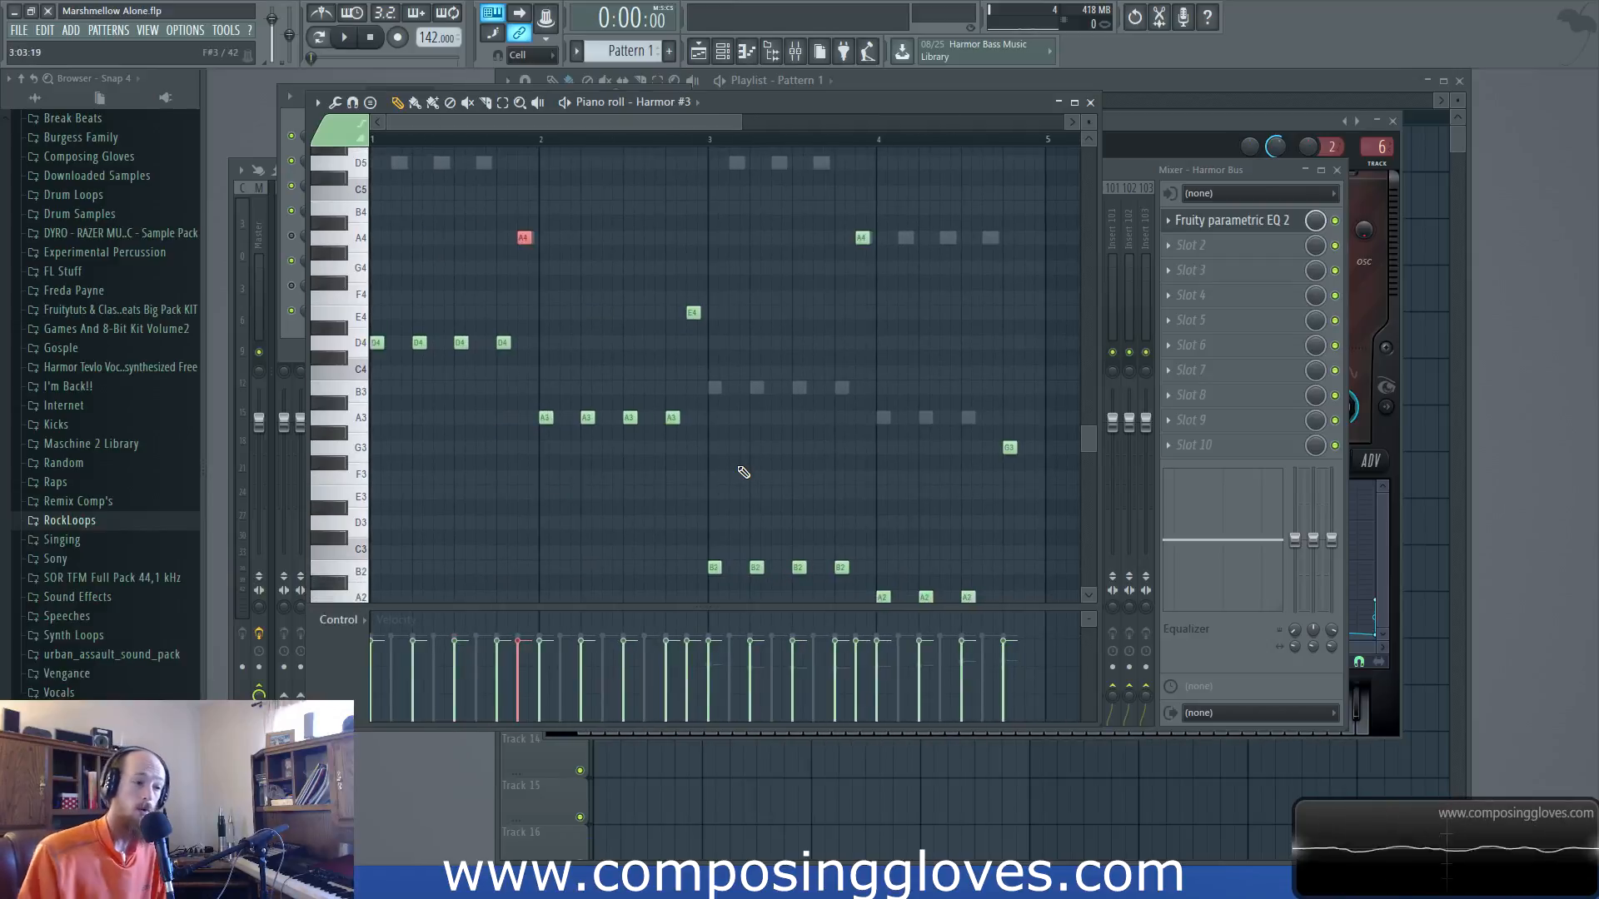
{"action": "scroll", "coordinate": [703, 454], "scroll_direction": "down", "scroll_amount": 4}
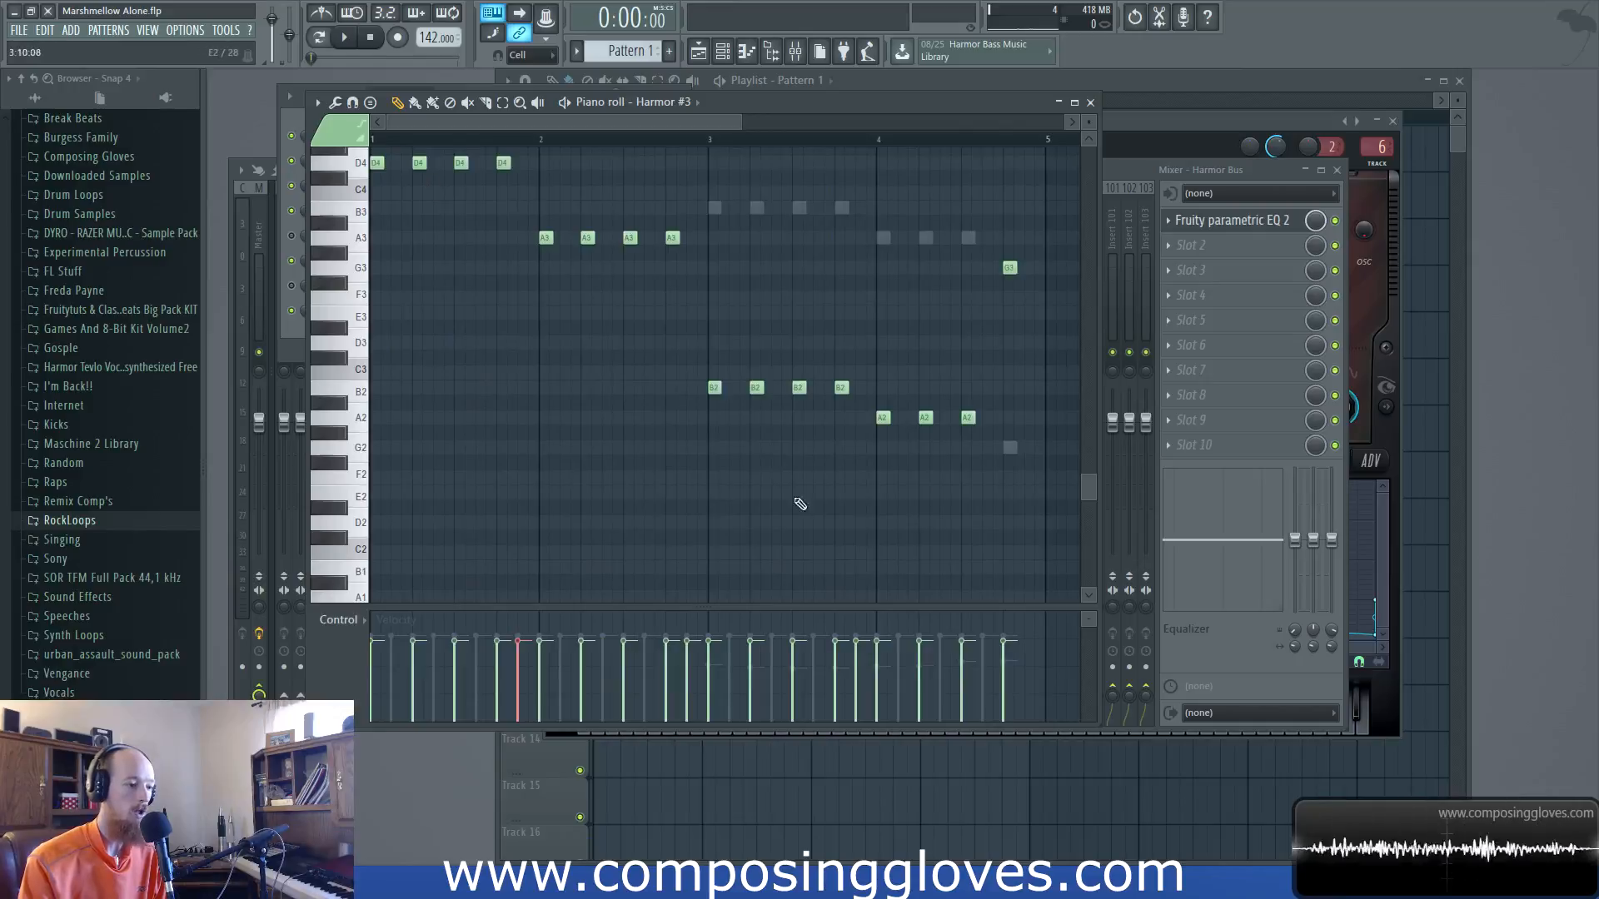
Switch the piano roll to Harmor and then Patcher through their ghost notes and compare their low and high notes
{"action": "scroll", "coordinate": [688, 420], "scroll_direction": "up", "scroll_amount": 5}
{"action": "right_click", "coordinate": [719, 434]}
{"action": "scroll", "coordinate": [803, 404], "scroll_direction": "up", "scroll_amount": 4}
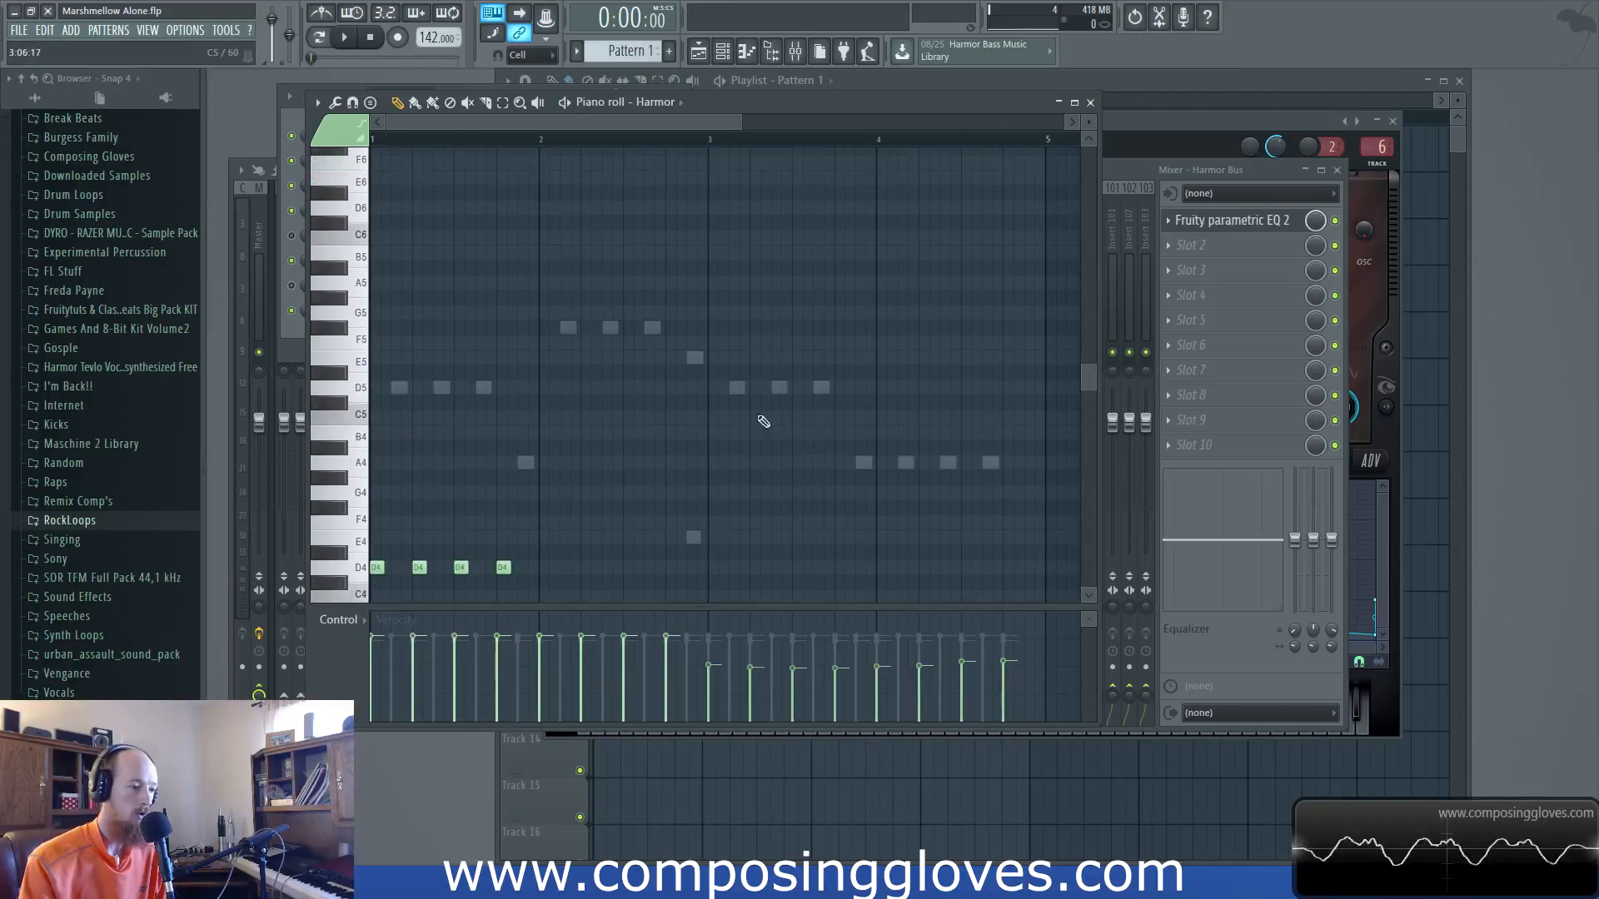
{"action": "right_click", "coordinate": [741, 393]}
{"action": "scroll", "coordinate": [775, 445], "scroll_direction": "down", "scroll_amount": 9}
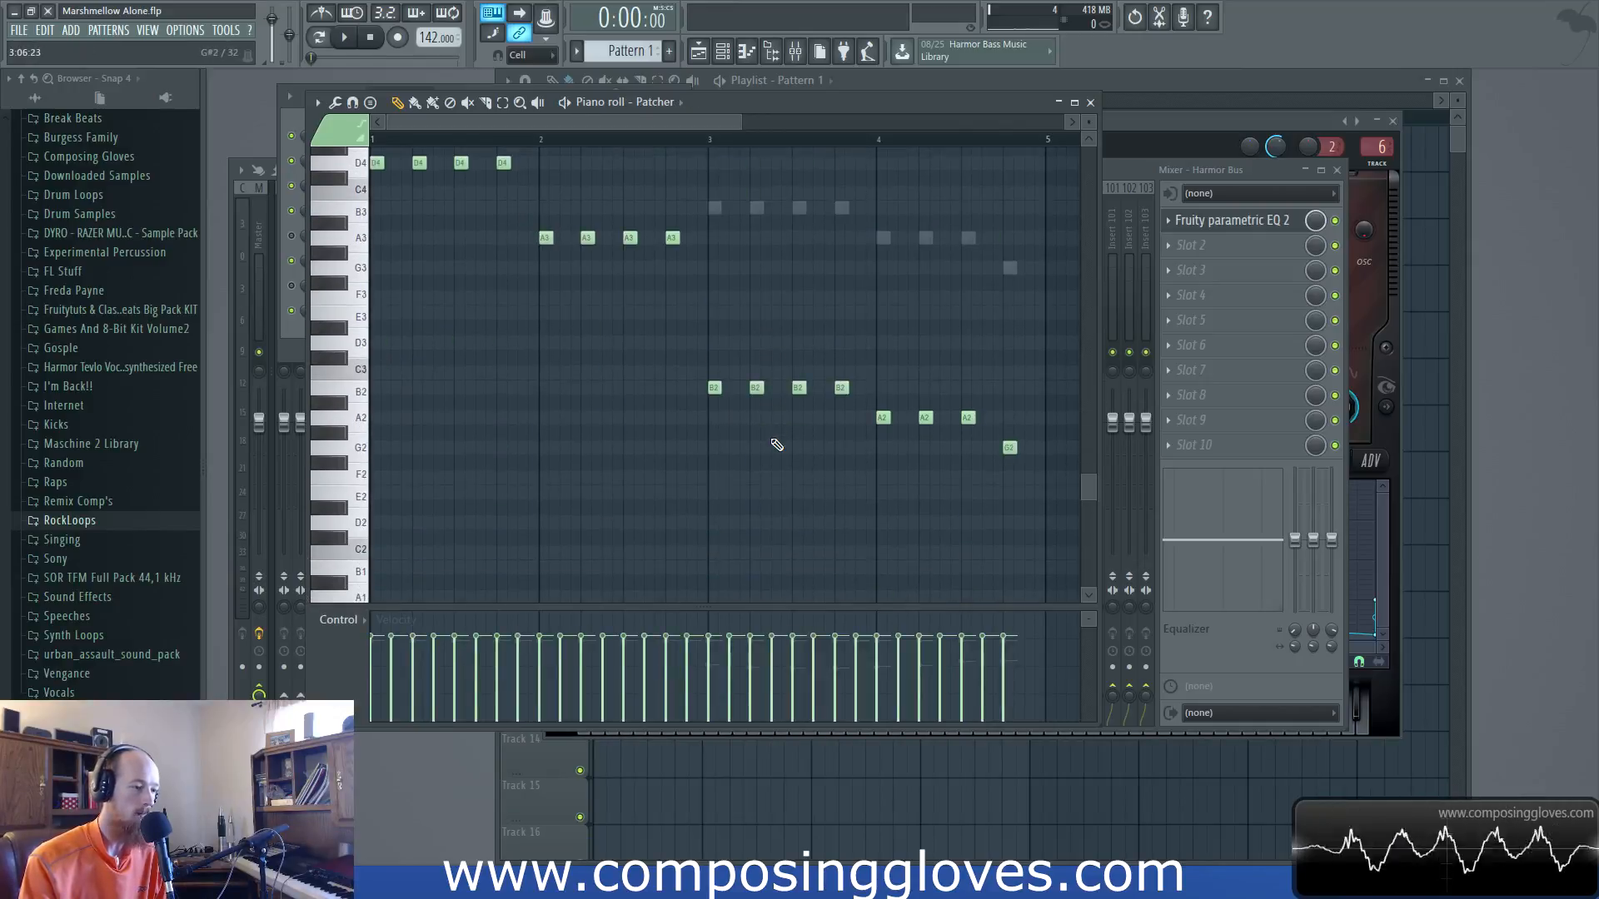
{"action": "scroll", "coordinate": [658, 446], "scroll_direction": "up", "scroll_amount": 5}
Compare Harmor #3's note pattern with Harmor's by opening each layer's piano roll from the channel rack
{"action": "left_click", "coordinate": [288, 338]}
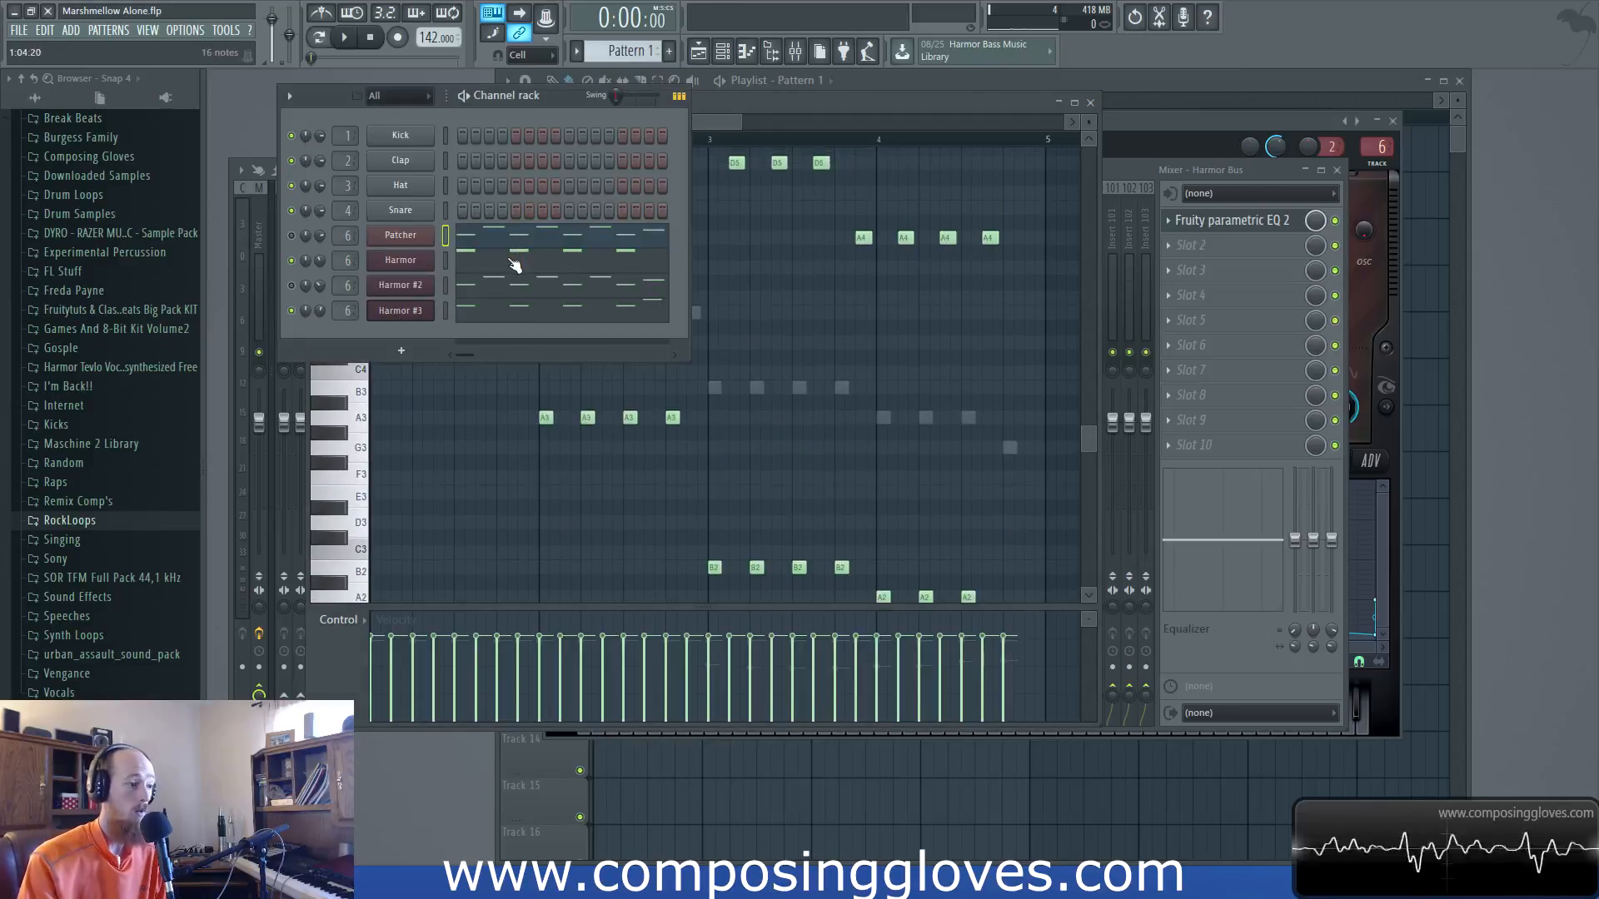
{"action": "left_click", "coordinate": [491, 309]}
{"action": "scroll", "coordinate": [450, 375], "scroll_direction": "up", "scroll_amount": 2}
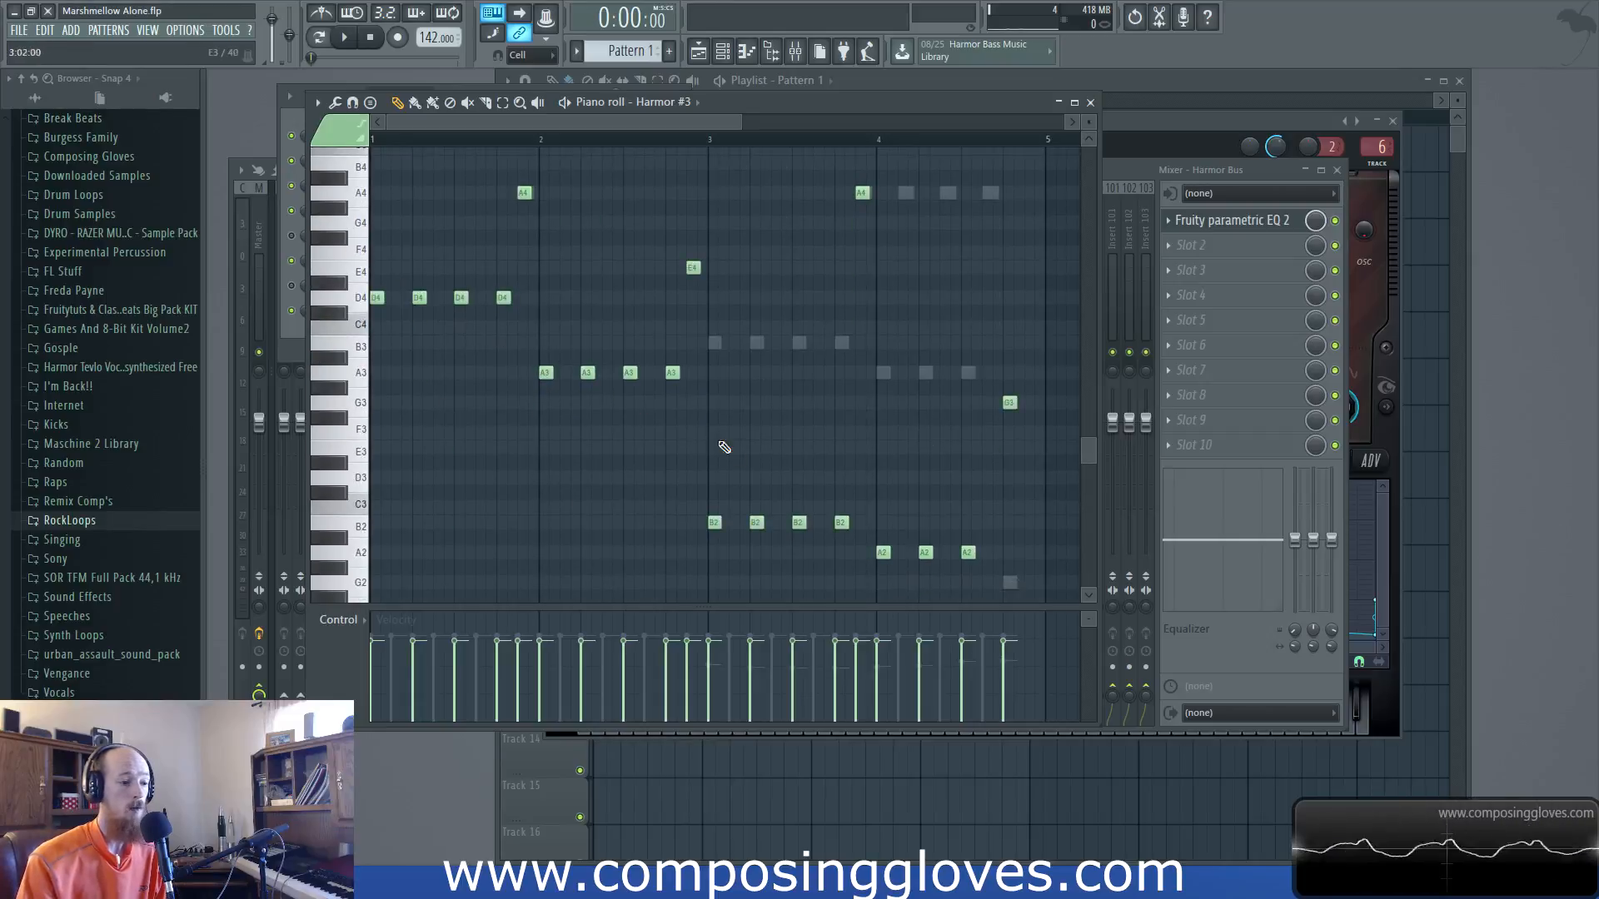
{"action": "scroll", "coordinate": [714, 447], "scroll_direction": "up", "scroll_amount": 4}
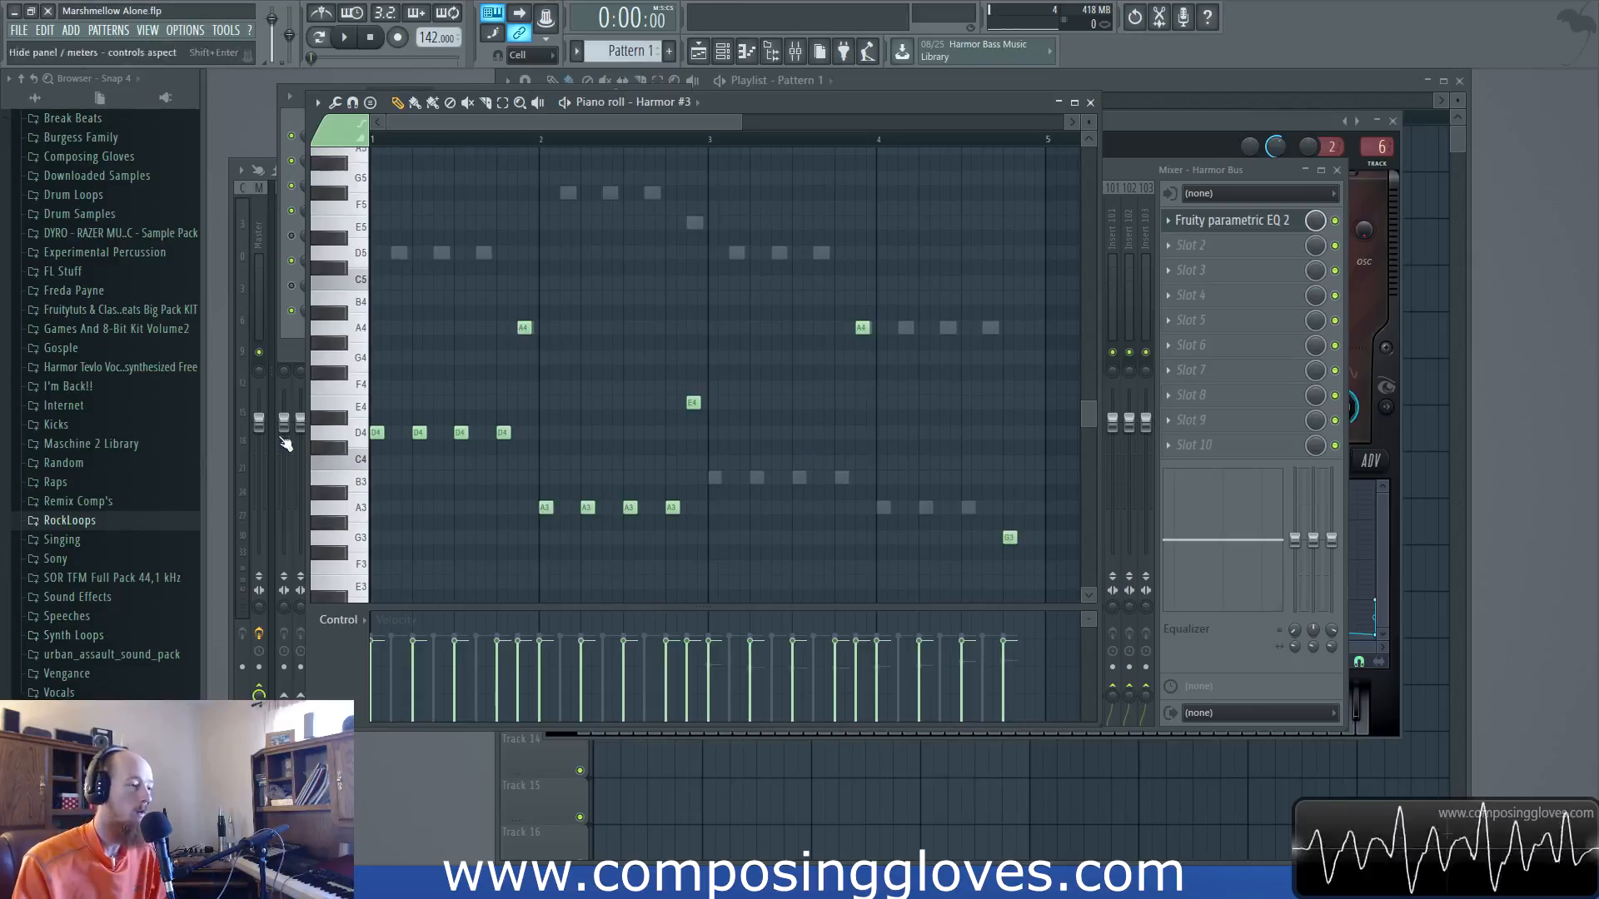
{"action": "key", "text": "F6"}
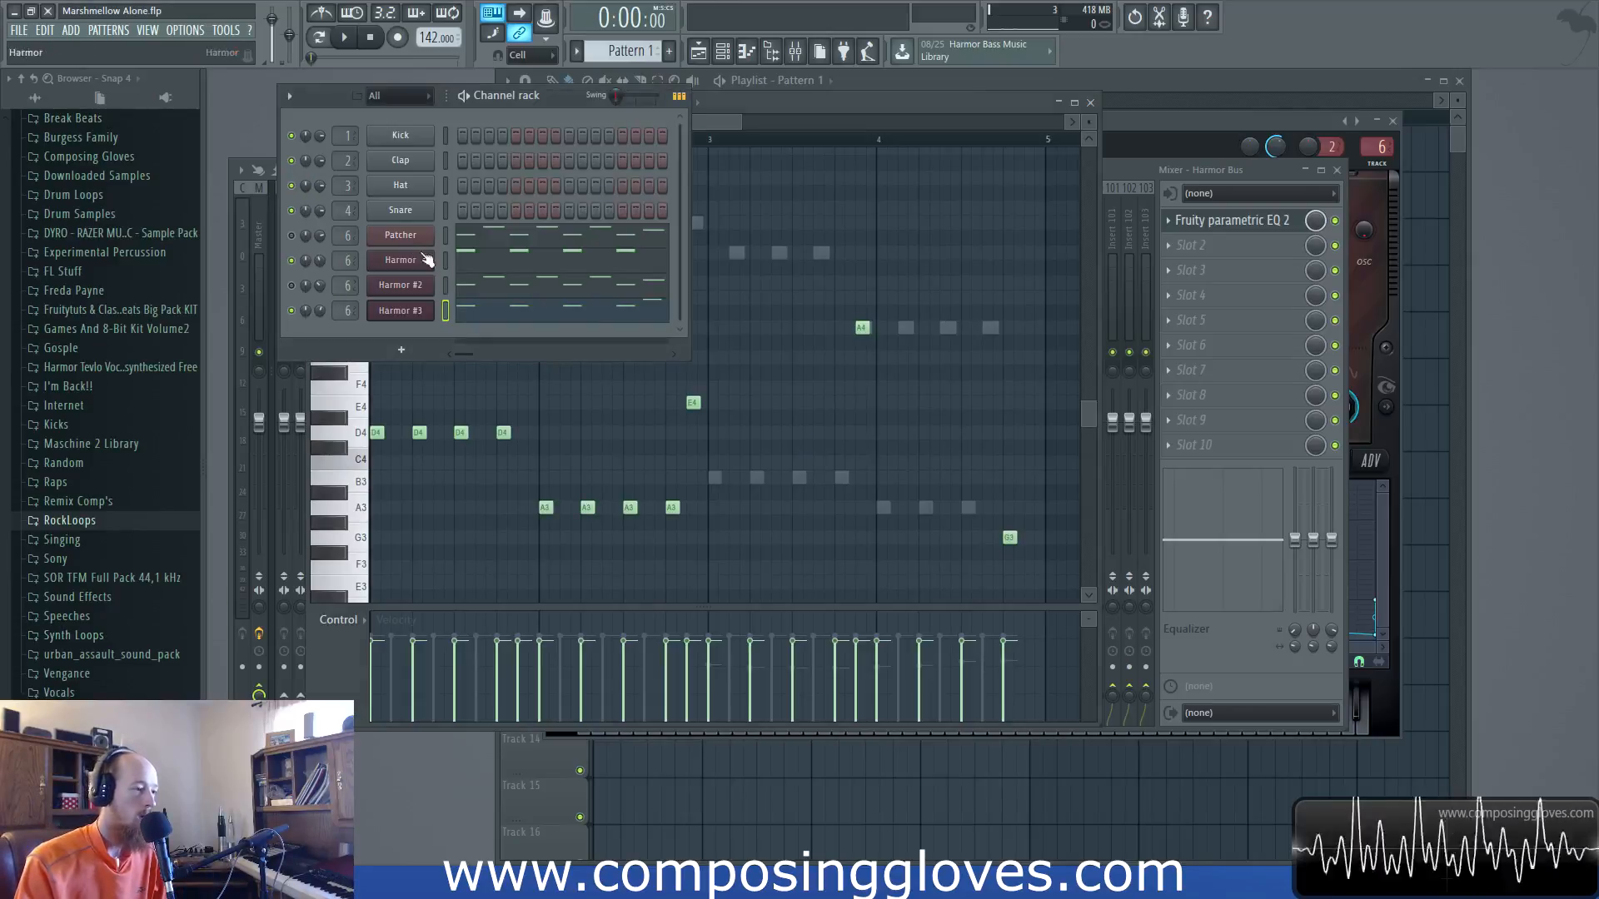
{"action": "left_click", "coordinate": [492, 265]}
{"action": "scroll", "coordinate": [525, 414], "scroll_direction": "down", "scroll_amount": 3}
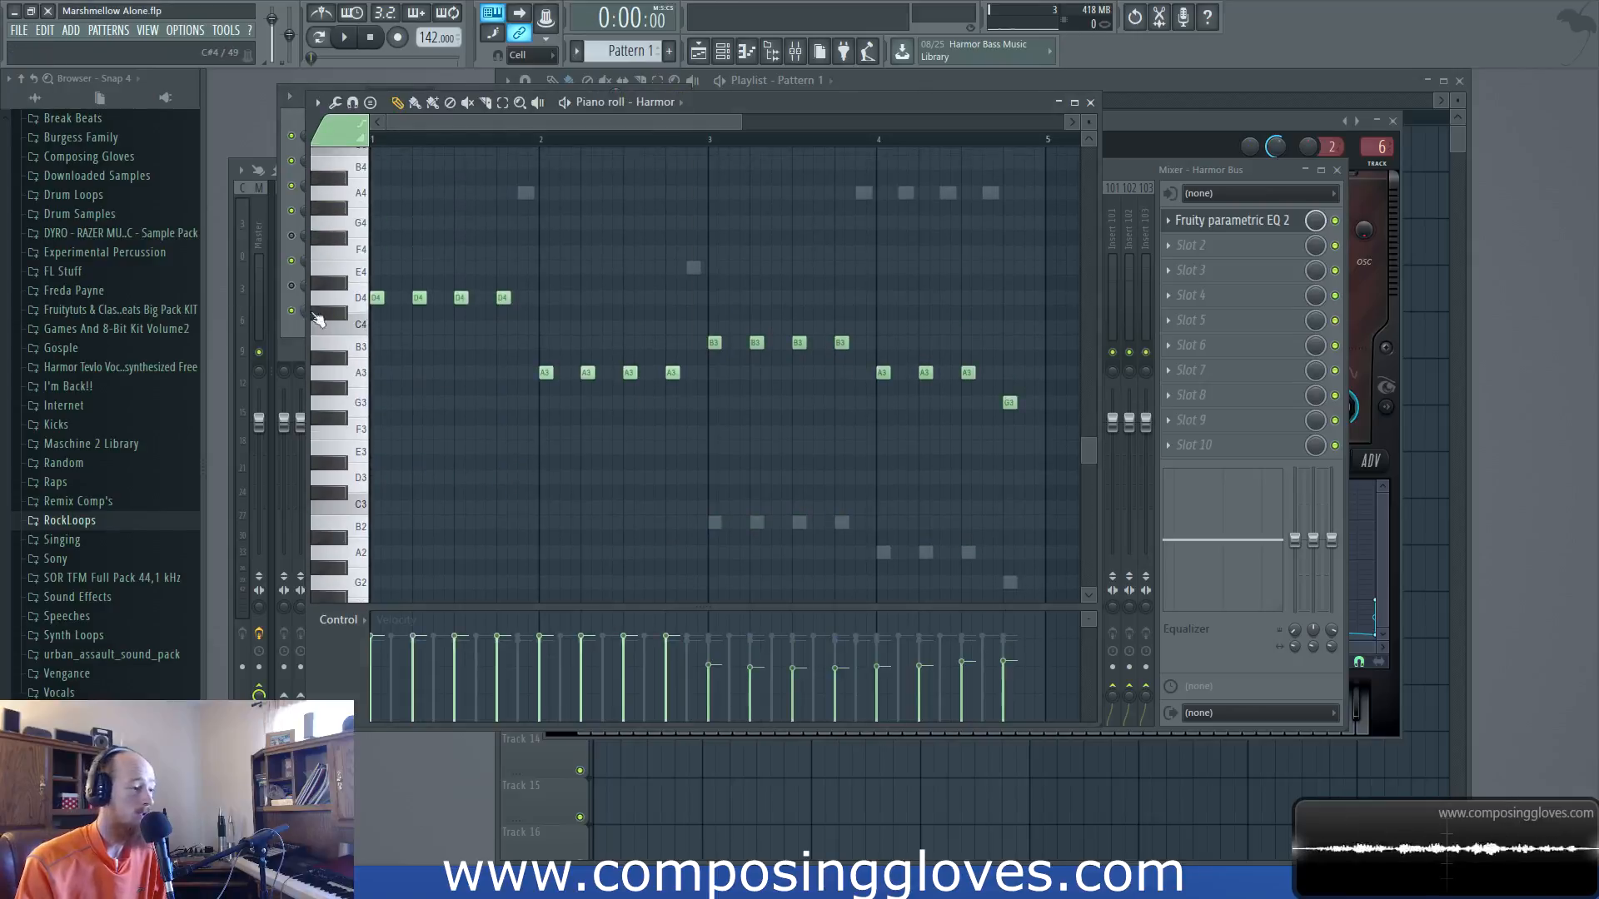
Audition Harmor with Harmor #3 muted, then enable Harmor #3 again and play the two layers together
{"action": "key", "text": "F6"}
{"action": "key", "text": "space"}
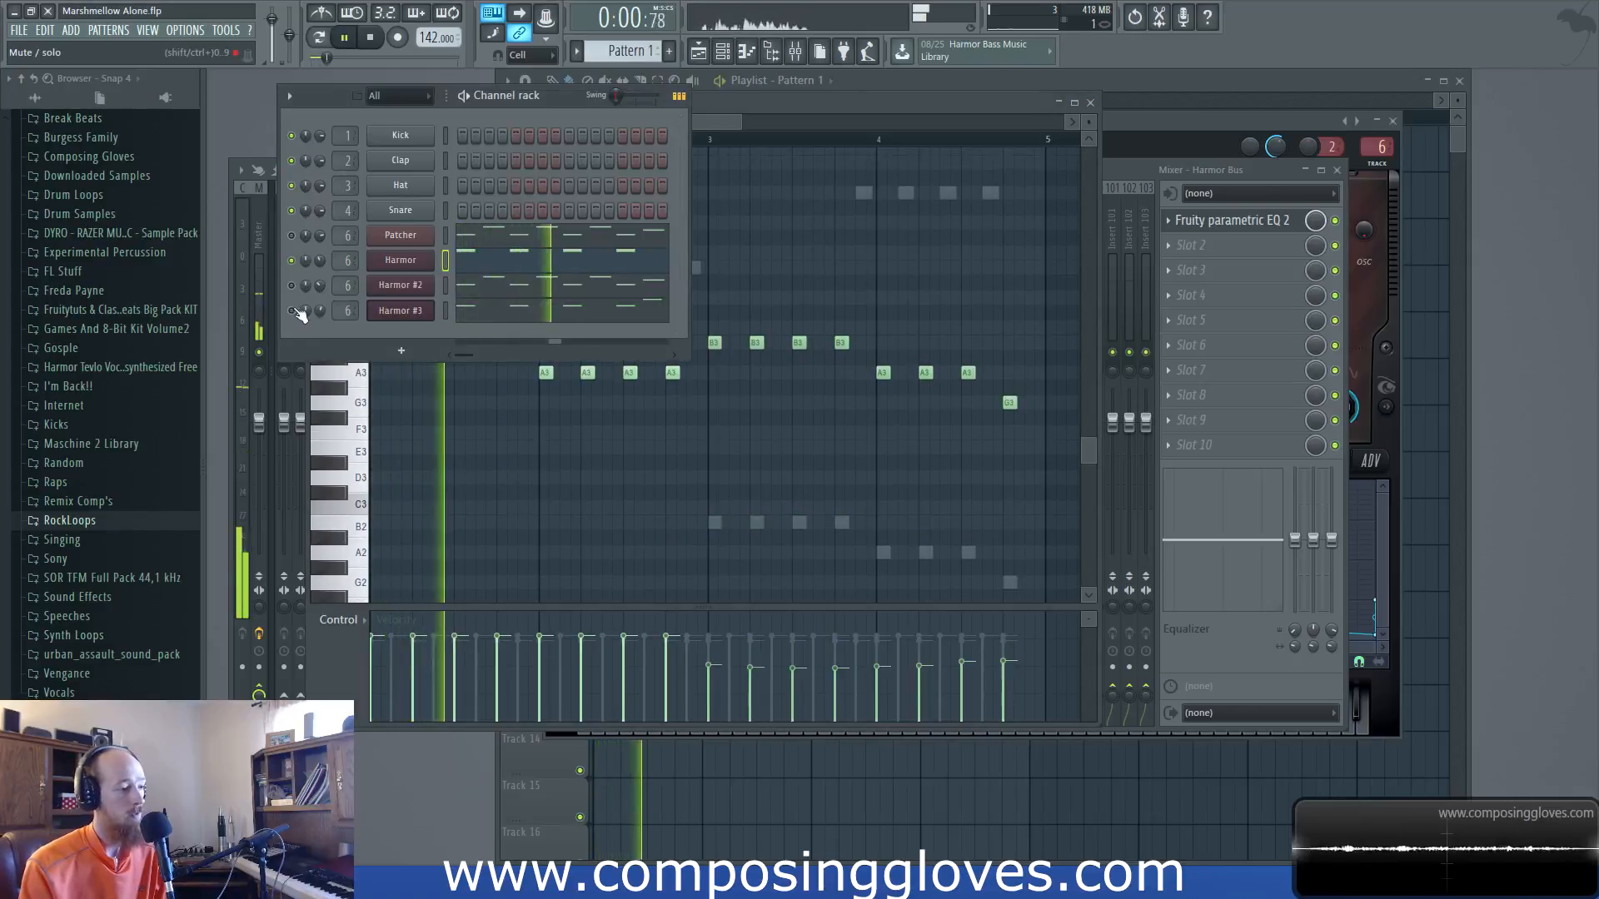
{"action": "left_click", "coordinate": [292, 310]}
{"action": "key", "text": "space"}
{"action": "key", "text": "space"}
{"action": "left_click", "coordinate": [292, 261]}
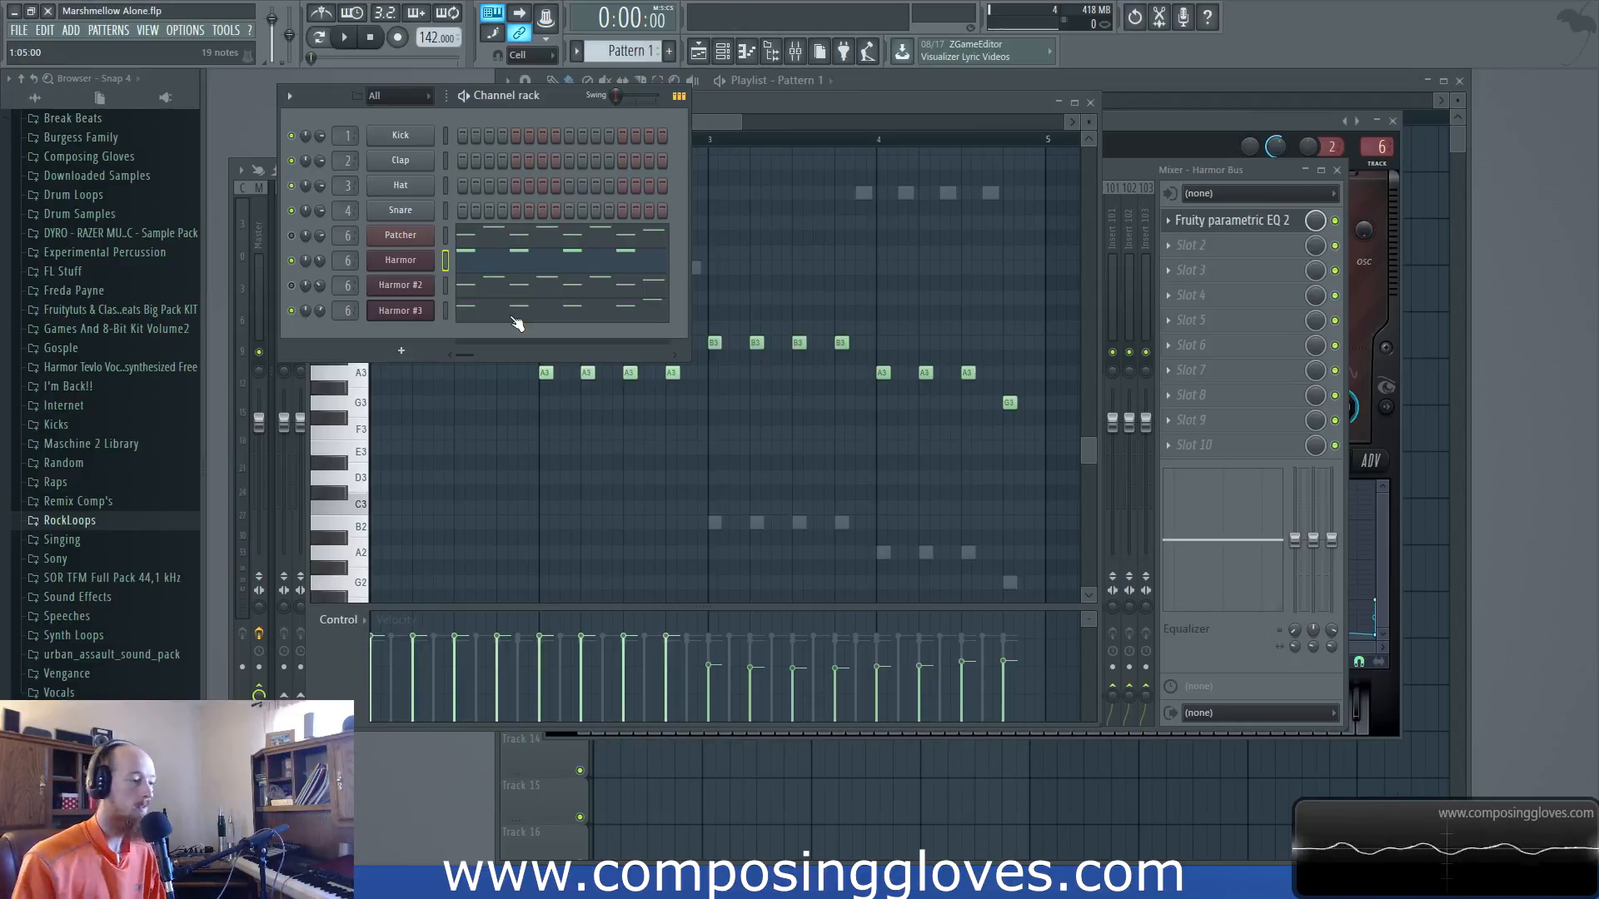
{"action": "key", "text": "space"}
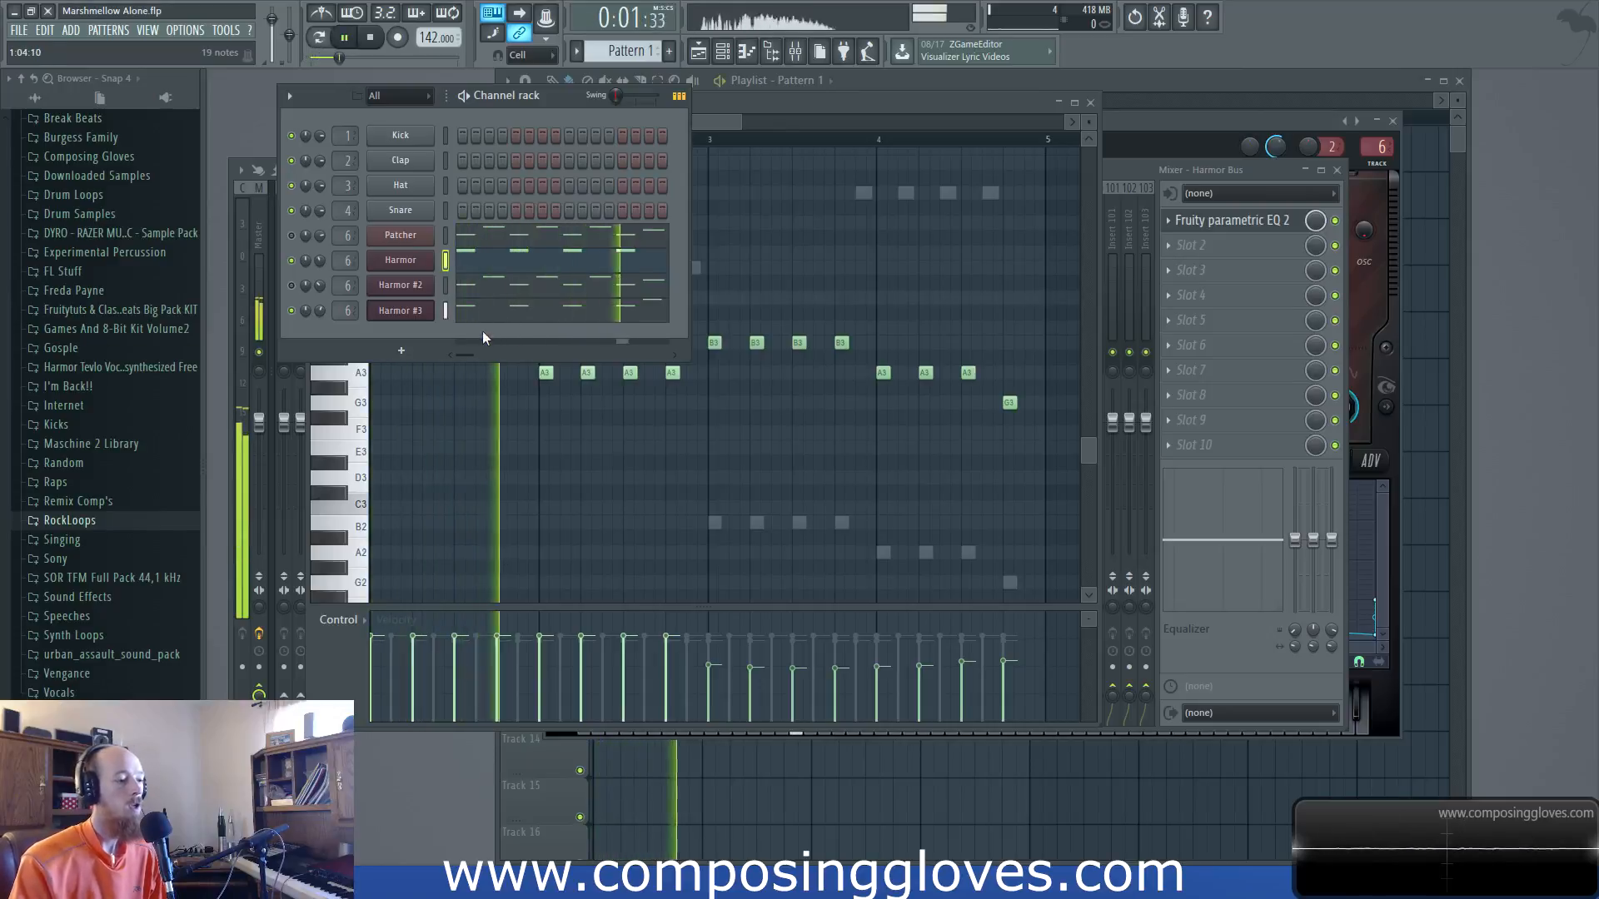
{"action": "key", "text": "space"}
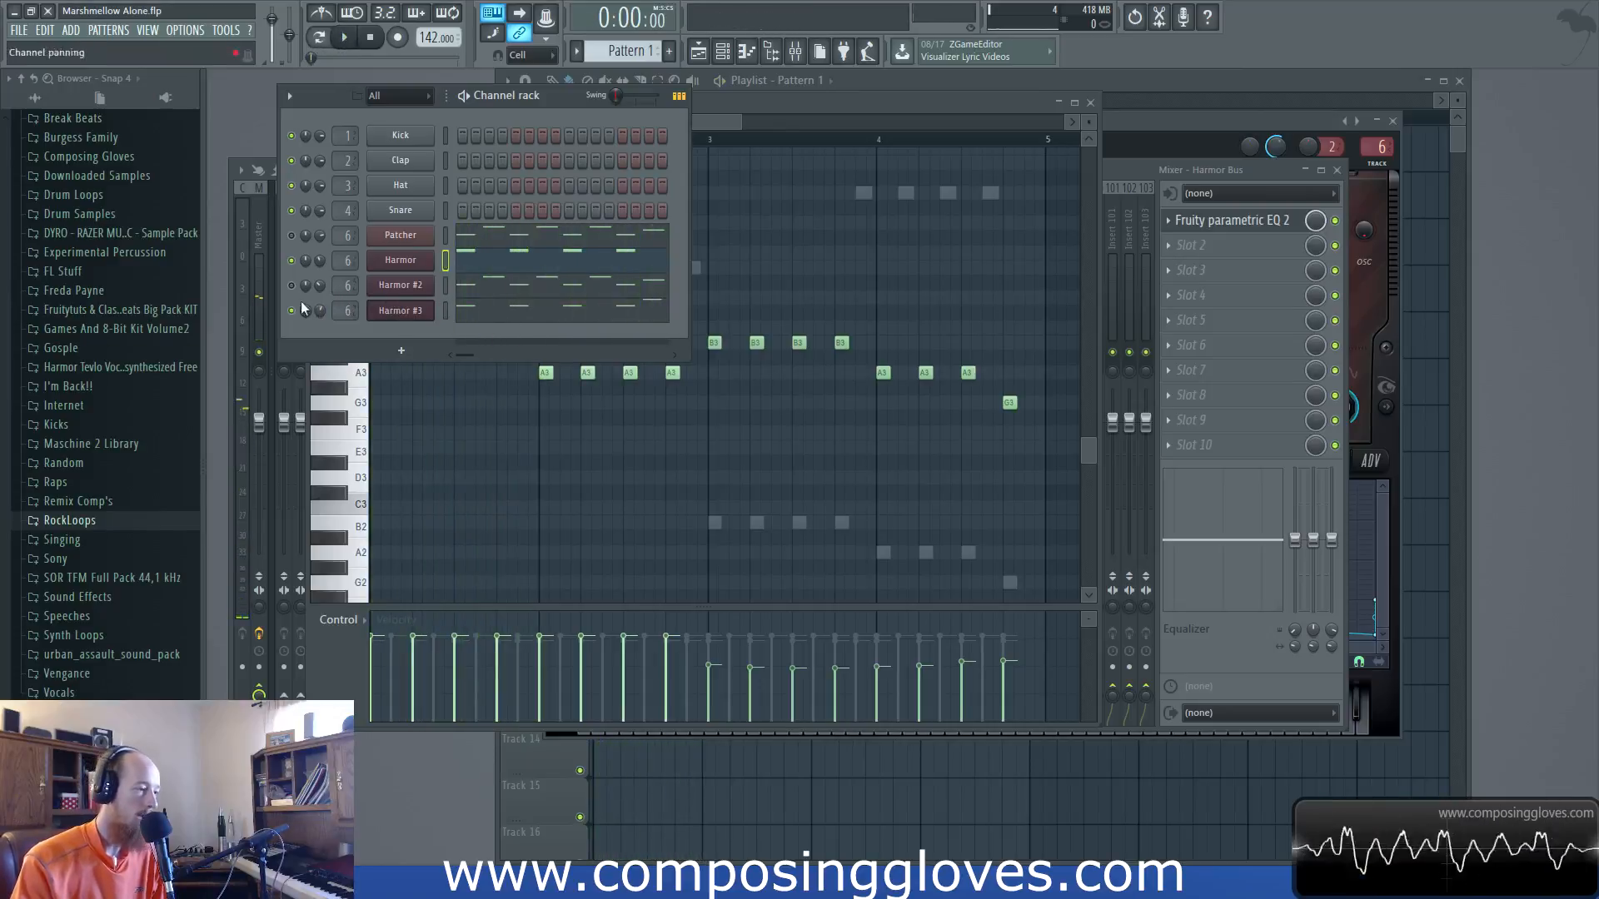
Unmute Patcher and Harmor #2, play all four layers together, and bring the playlist forward
{"action": "key", "text": "space"}
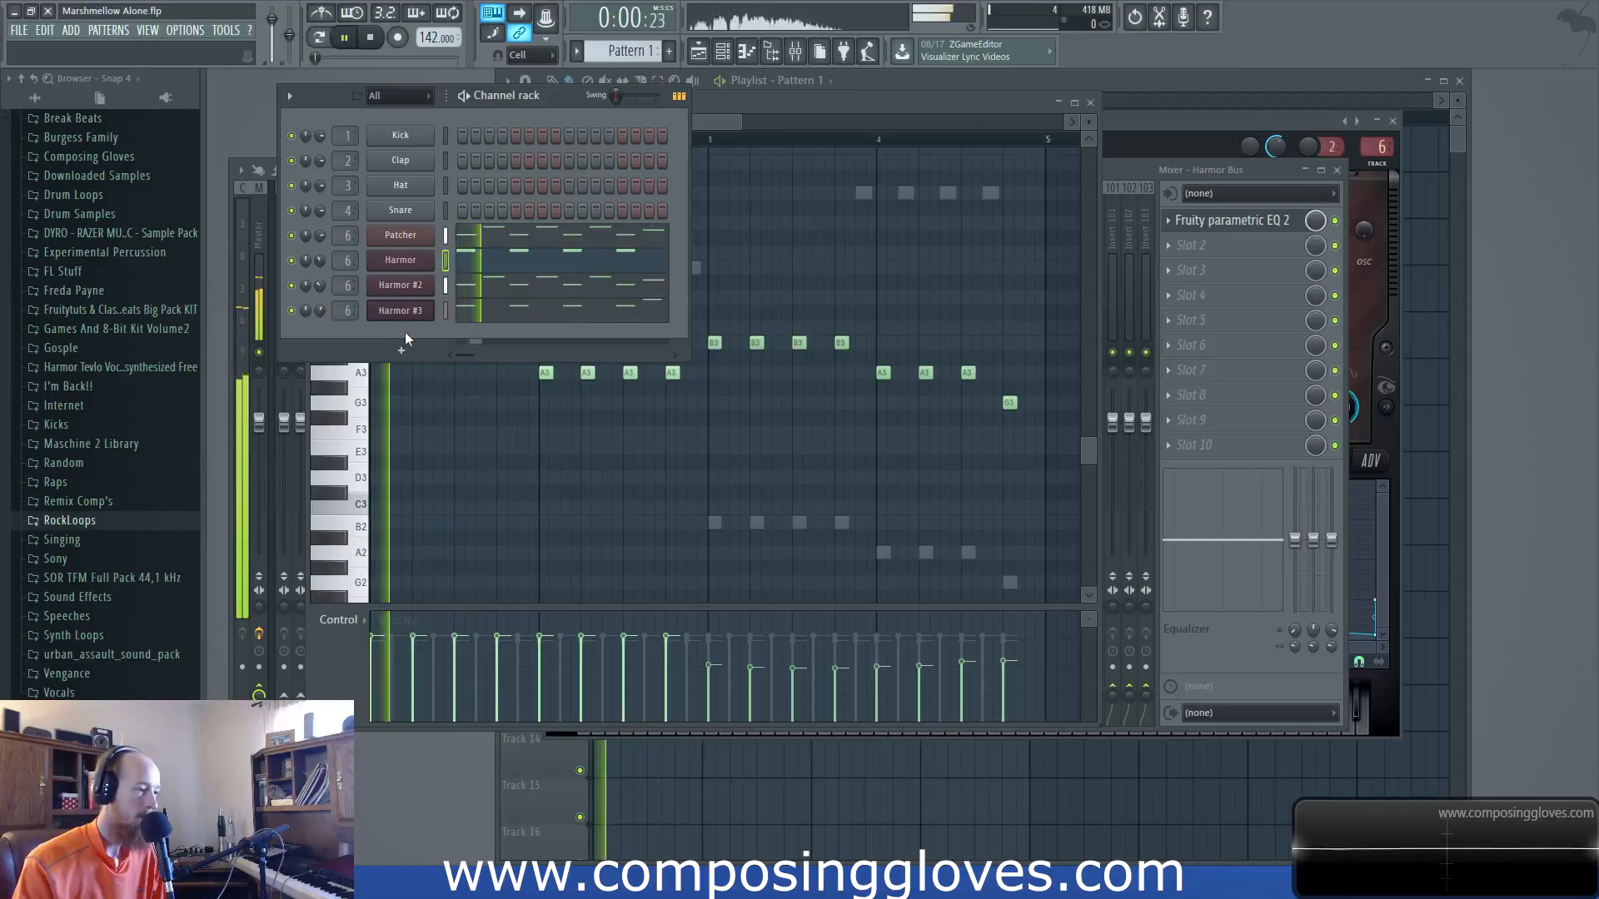
{"action": "left_click", "coordinate": [1182, 80]}
{"action": "key", "text": "space"}
Select the Harmor Bus in the mixer and open its Fruity parametric EQ 2 to examine the curve
{"action": "left_click", "coordinate": [795, 52]}
{"action": "left_click", "coordinate": [378, 227]}
{"action": "left_click", "coordinate": [364, 236]}
{"action": "left_click", "coordinate": [1231, 220]}
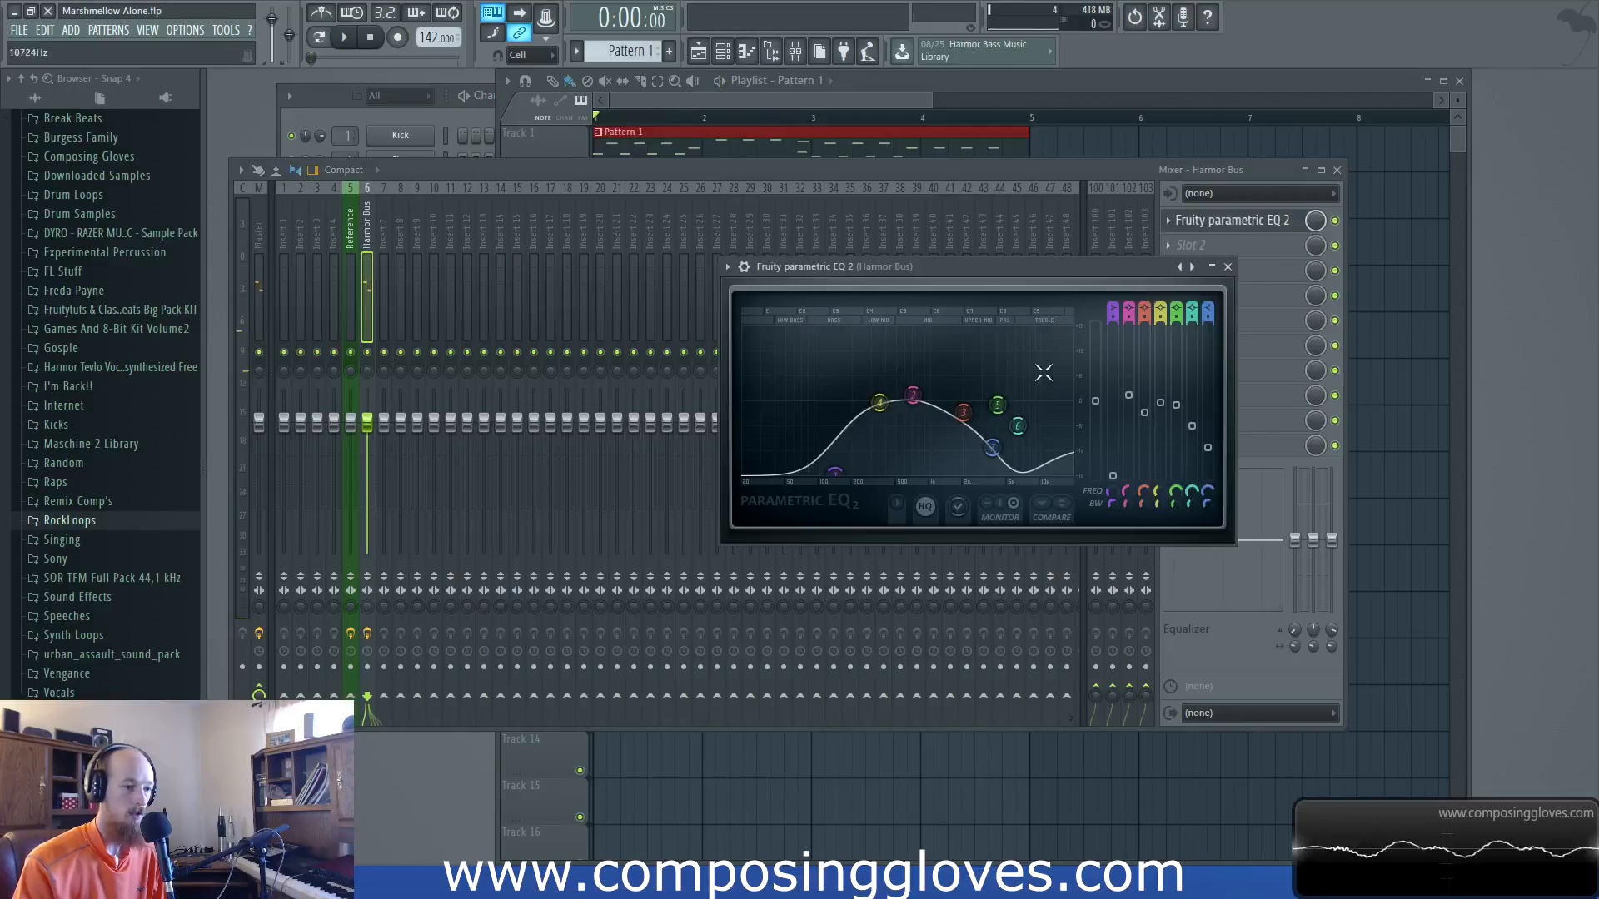
Play the layers while shifting the high-end band and the Band 1 low shelf of the Harmor Bus EQ to lower frequencies
{"action": "key", "text": "space"}
{"action": "mouse_move", "coordinate": [997, 444]}
{"action": "left_mouse_down"}
{"action": "mouse_move", "coordinate": [1024, 369]}
{"action": "mouse_move", "coordinate": [993, 442]}
{"action": "left_mouse_up"}
{"action": "key", "text": "space"}
{"action": "key", "text": "space"}
{"action": "mouse_move", "coordinate": [839, 477]}
{"action": "left_mouse_down"}
{"action": "mouse_move", "coordinate": [785, 471]}
{"action": "mouse_move", "coordinate": [814, 472]}
{"action": "left_mouse_up"}
{"action": "key", "text": "space"}
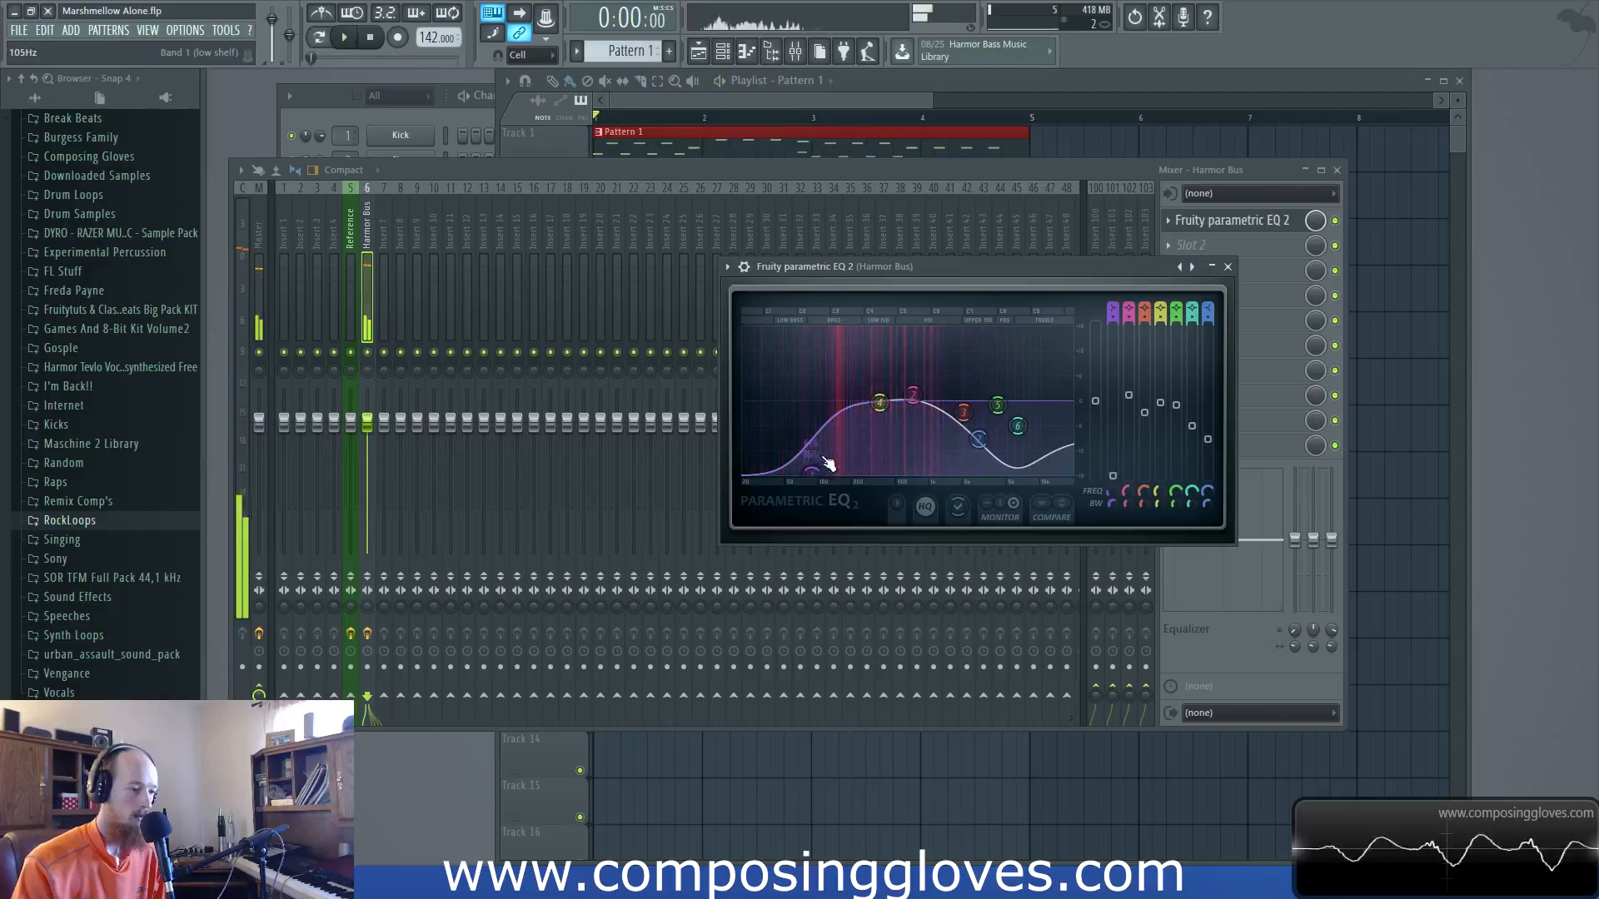
Open the Patcher channel from the channel rack and move its Harmor module slightly upward in the map
{"action": "left_click", "coordinate": [827, 123]}
{"action": "left_click", "coordinate": [596, 119]}
{"action": "left_click", "coordinate": [348, 135]}
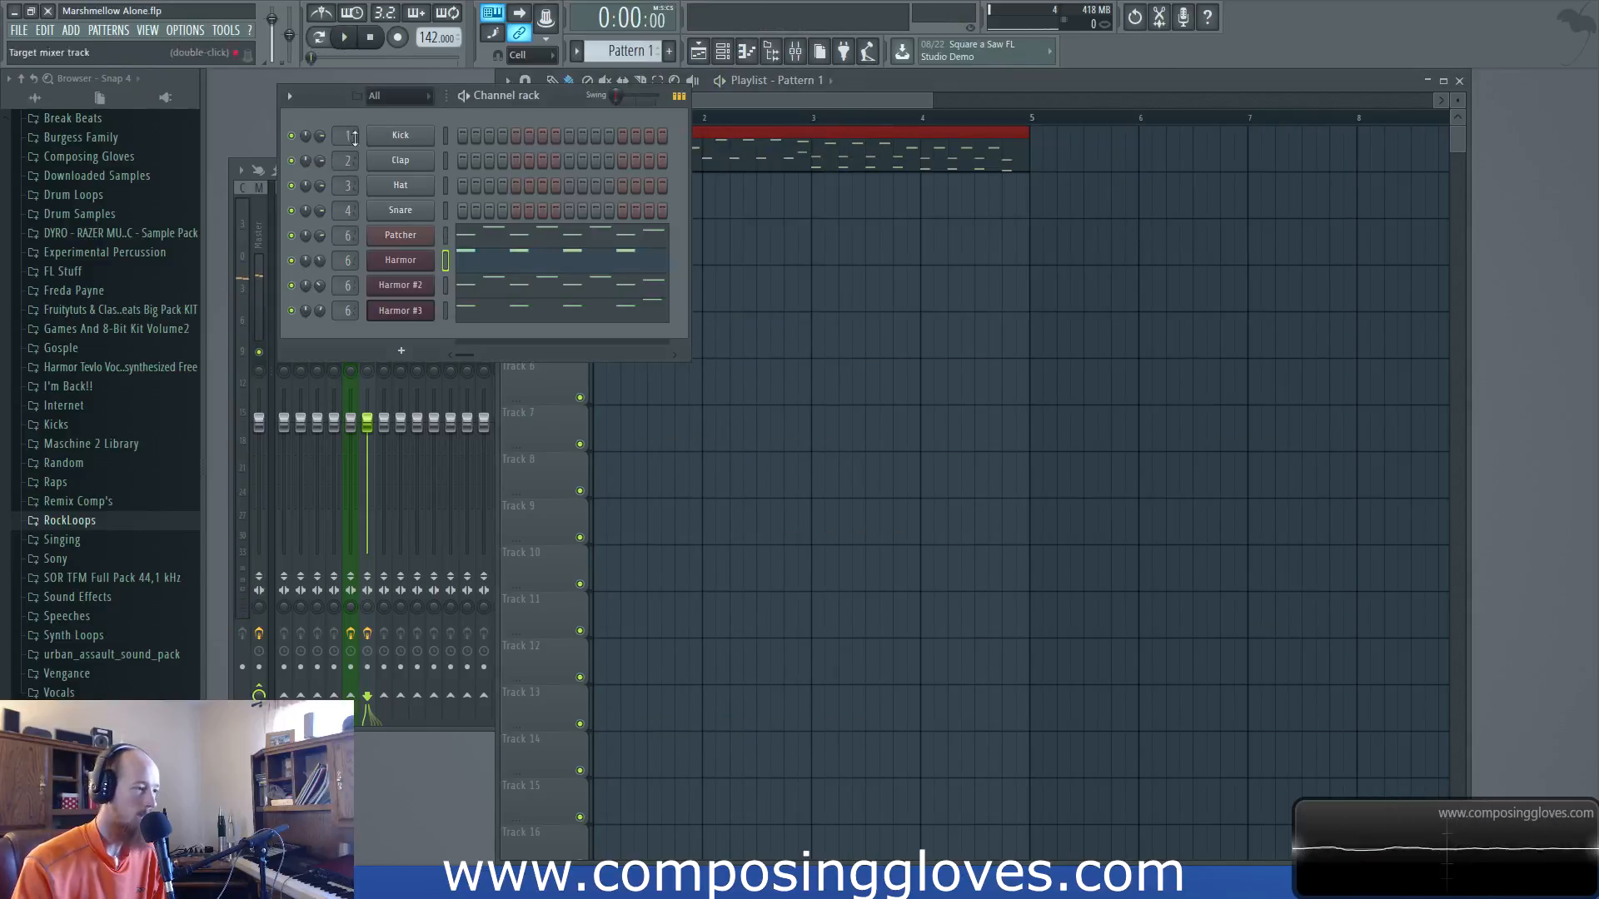
{"action": "left_click", "coordinate": [400, 235]}
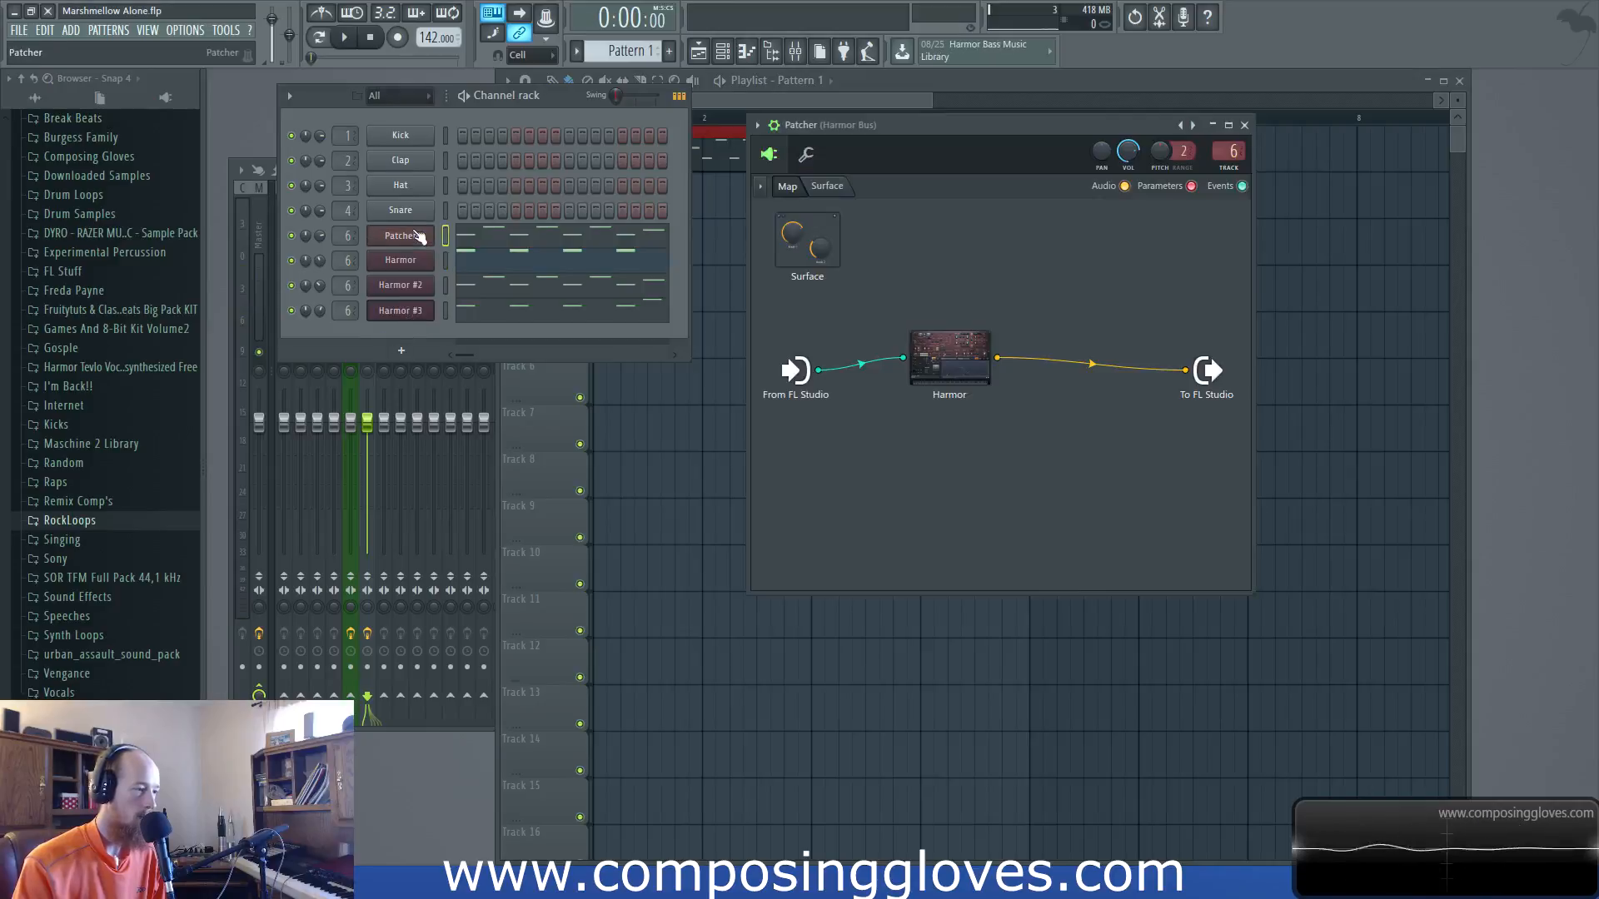
{"action": "left_click_drag", "start_coordinate": [927, 394], "coordinate": [929, 366]}
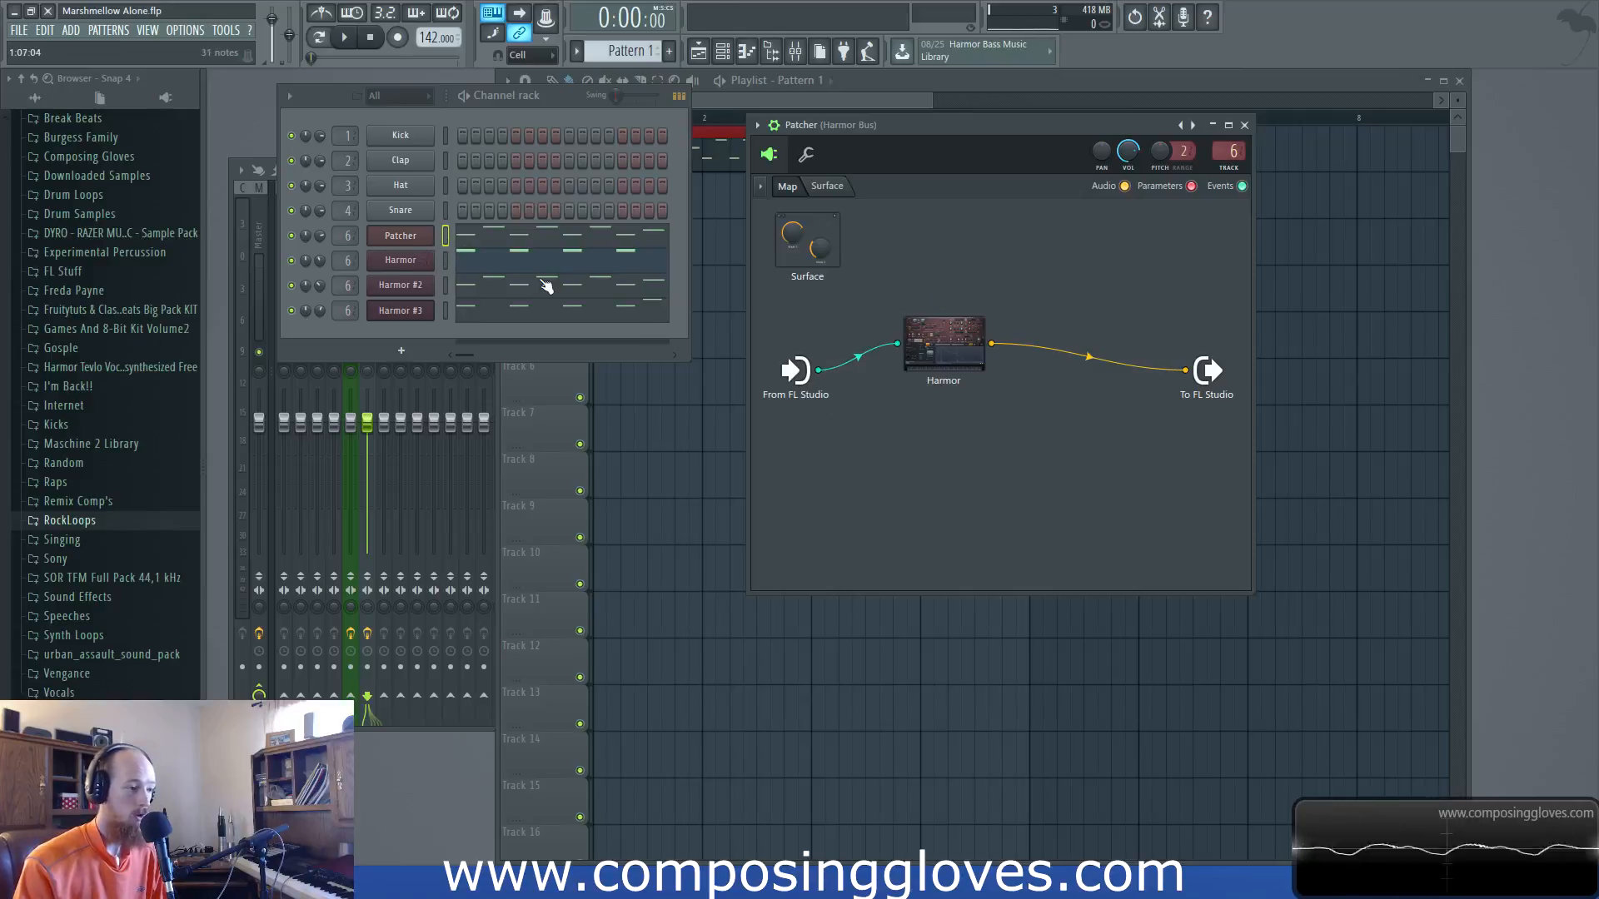
Examine Harmor's notes in the piano roll and view the list of plugins available for a new channel
{"action": "left_click", "coordinate": [491, 270]}
{"action": "scroll", "coordinate": [615, 446], "scroll_direction": "down", "scroll_amount": 1}
{"action": "scroll", "coordinate": [618, 447], "scroll_direction": "up", "scroll_amount": 3}
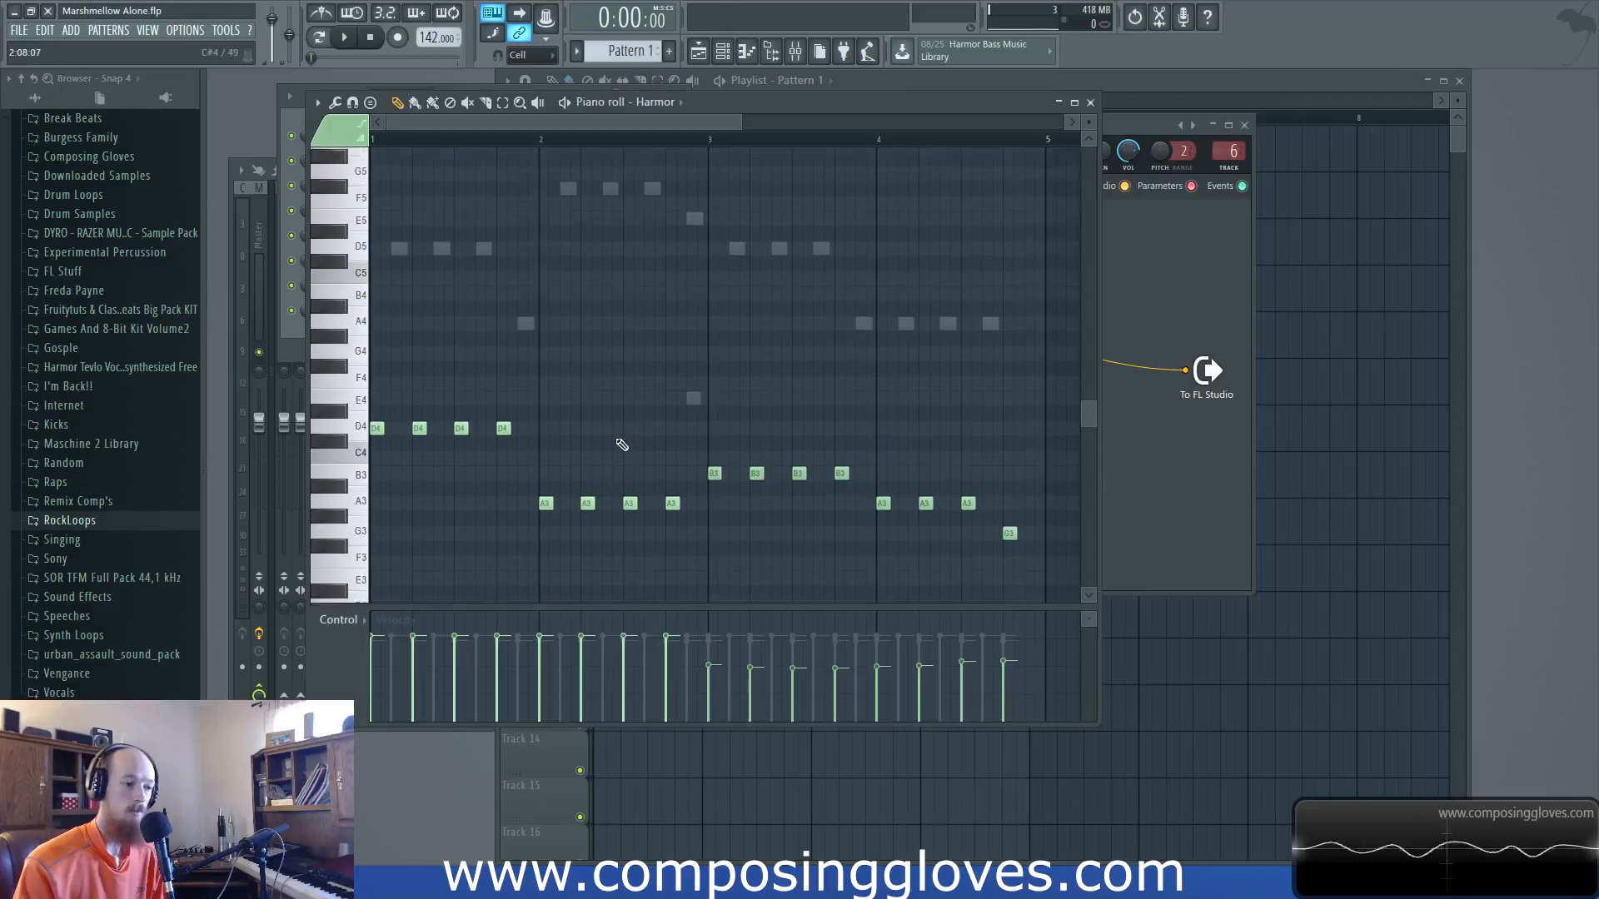
{"action": "key", "text": "F6"}
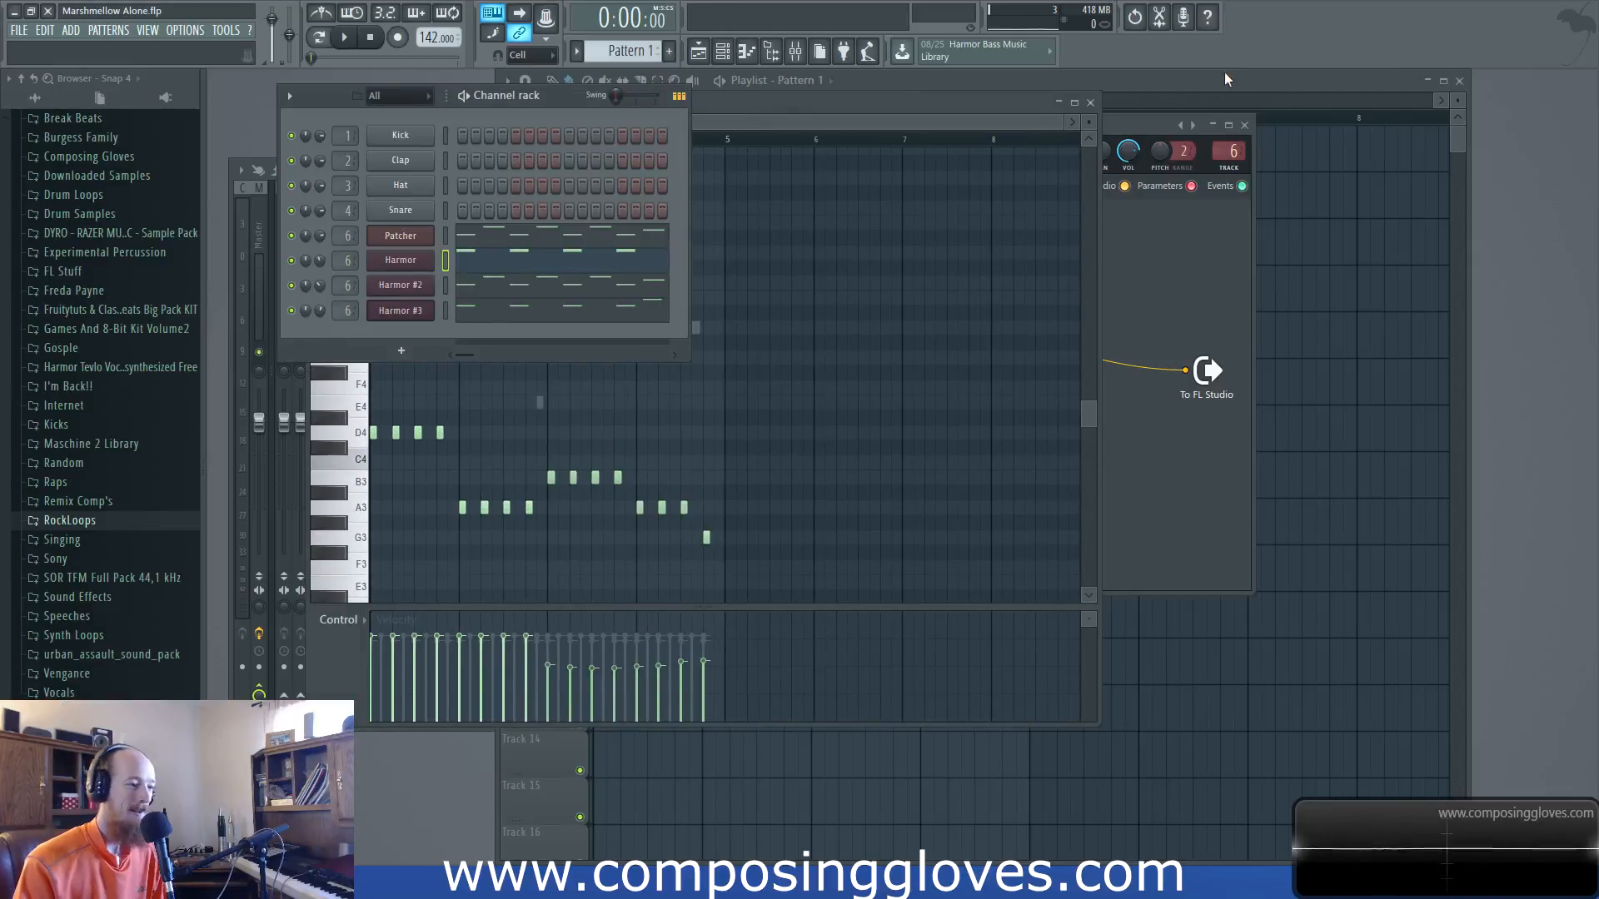
{"action": "left_click", "coordinate": [401, 351]}
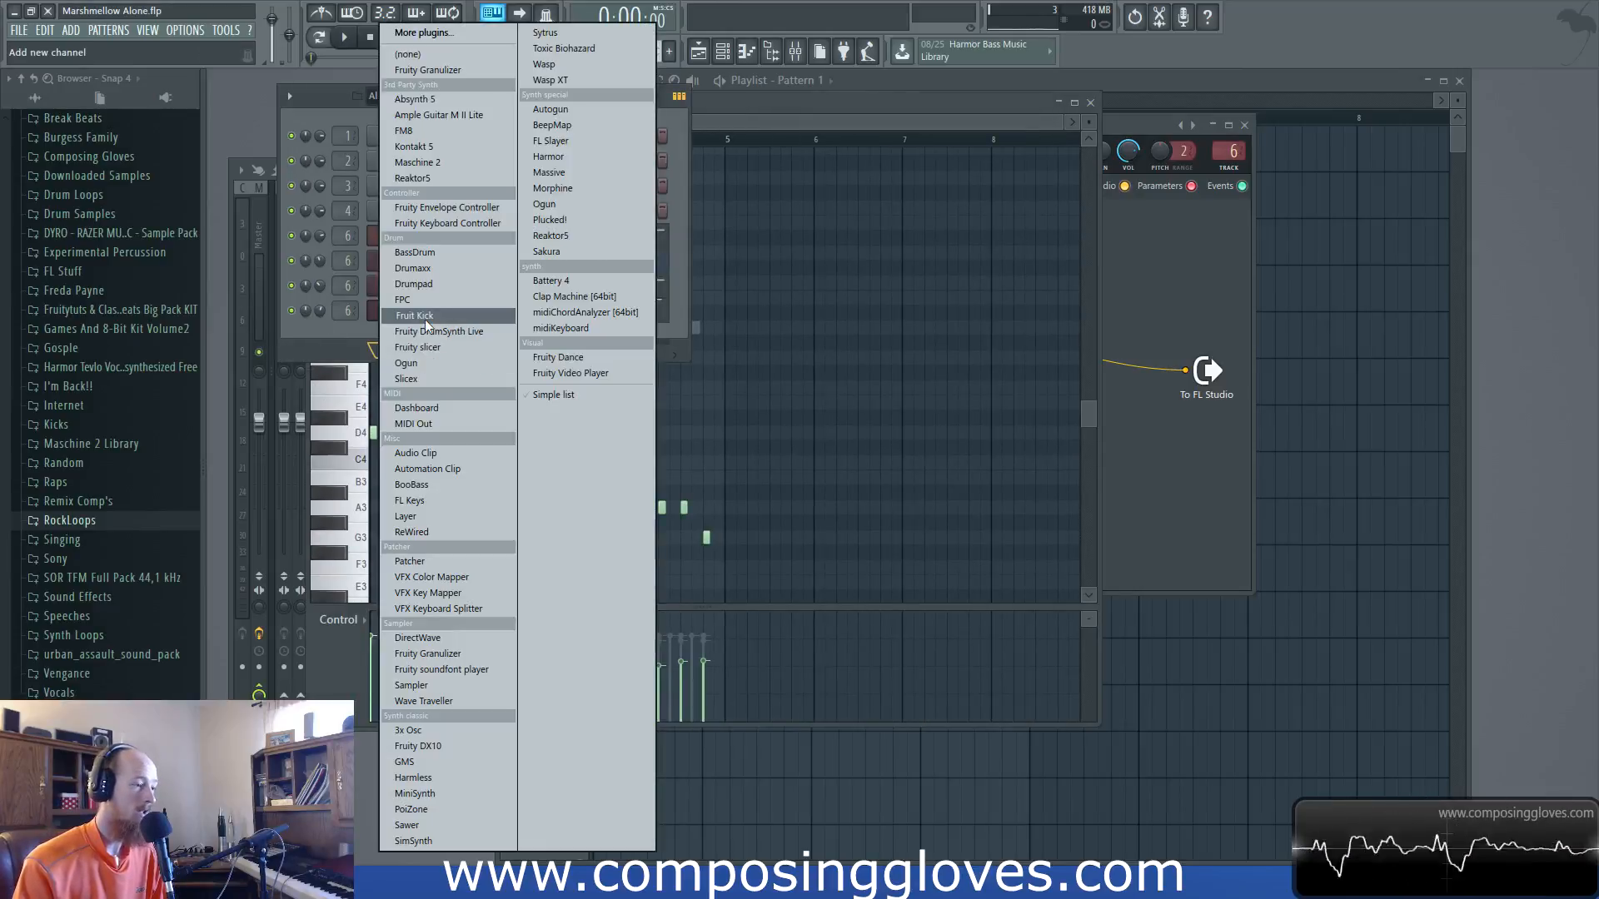
{"action": "left_click", "coordinate": [311, 341]}
Reopen Harmor's piano roll and view Harmor #2's synth settings before bringing the playlist forward
{"action": "left_click", "coordinate": [483, 272]}
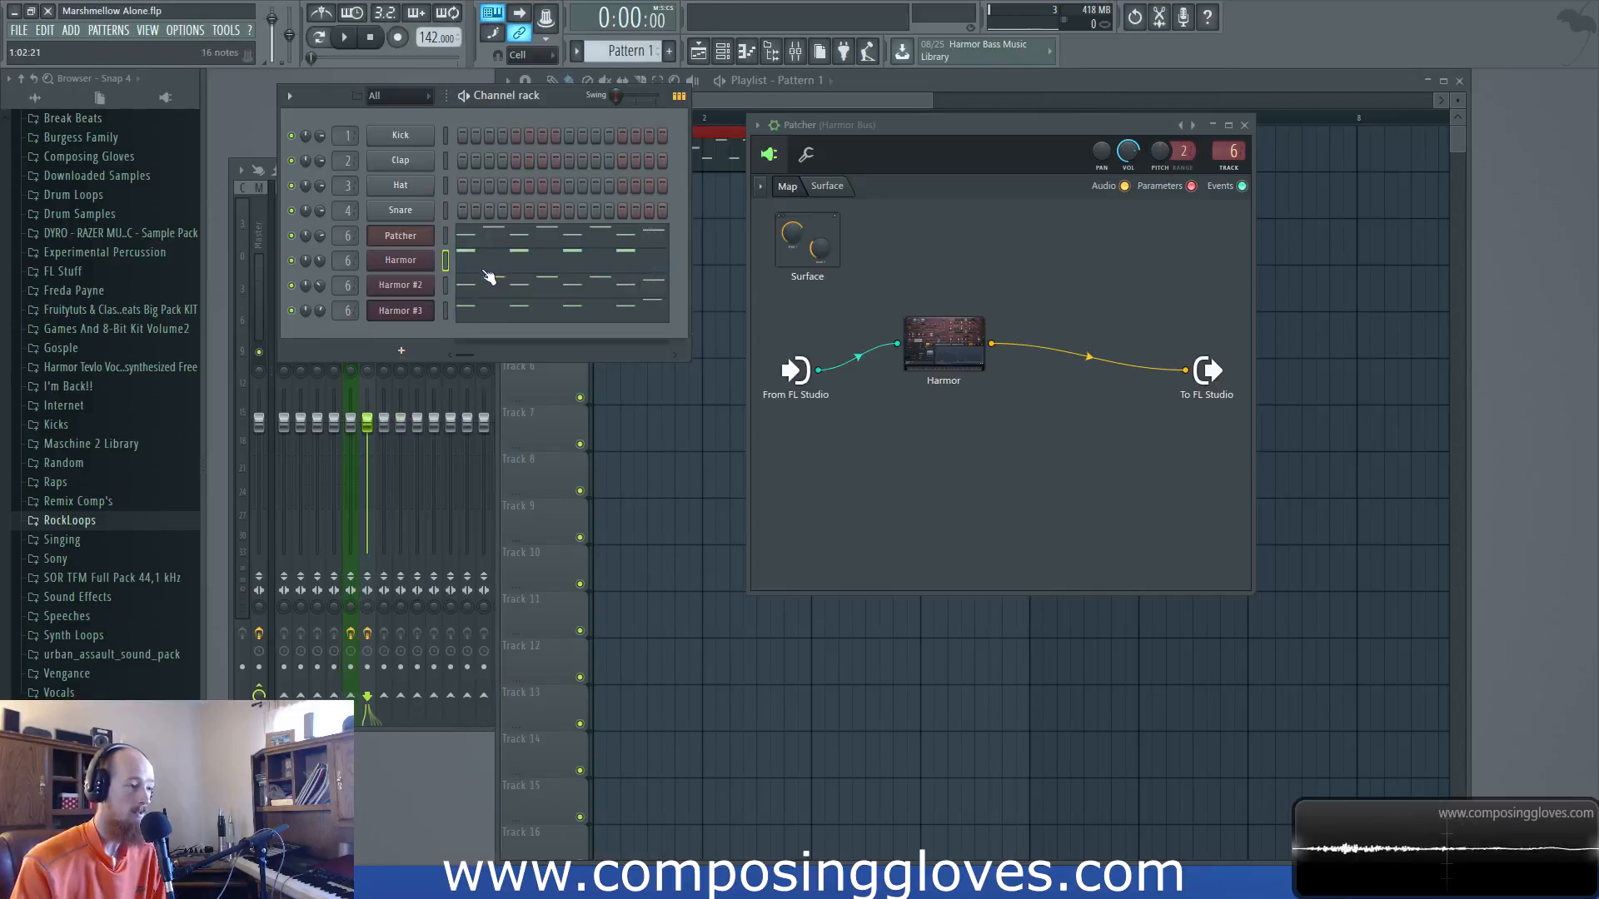
{"action": "left_click", "coordinate": [582, 249]}
{"action": "left_click", "coordinate": [291, 332]}
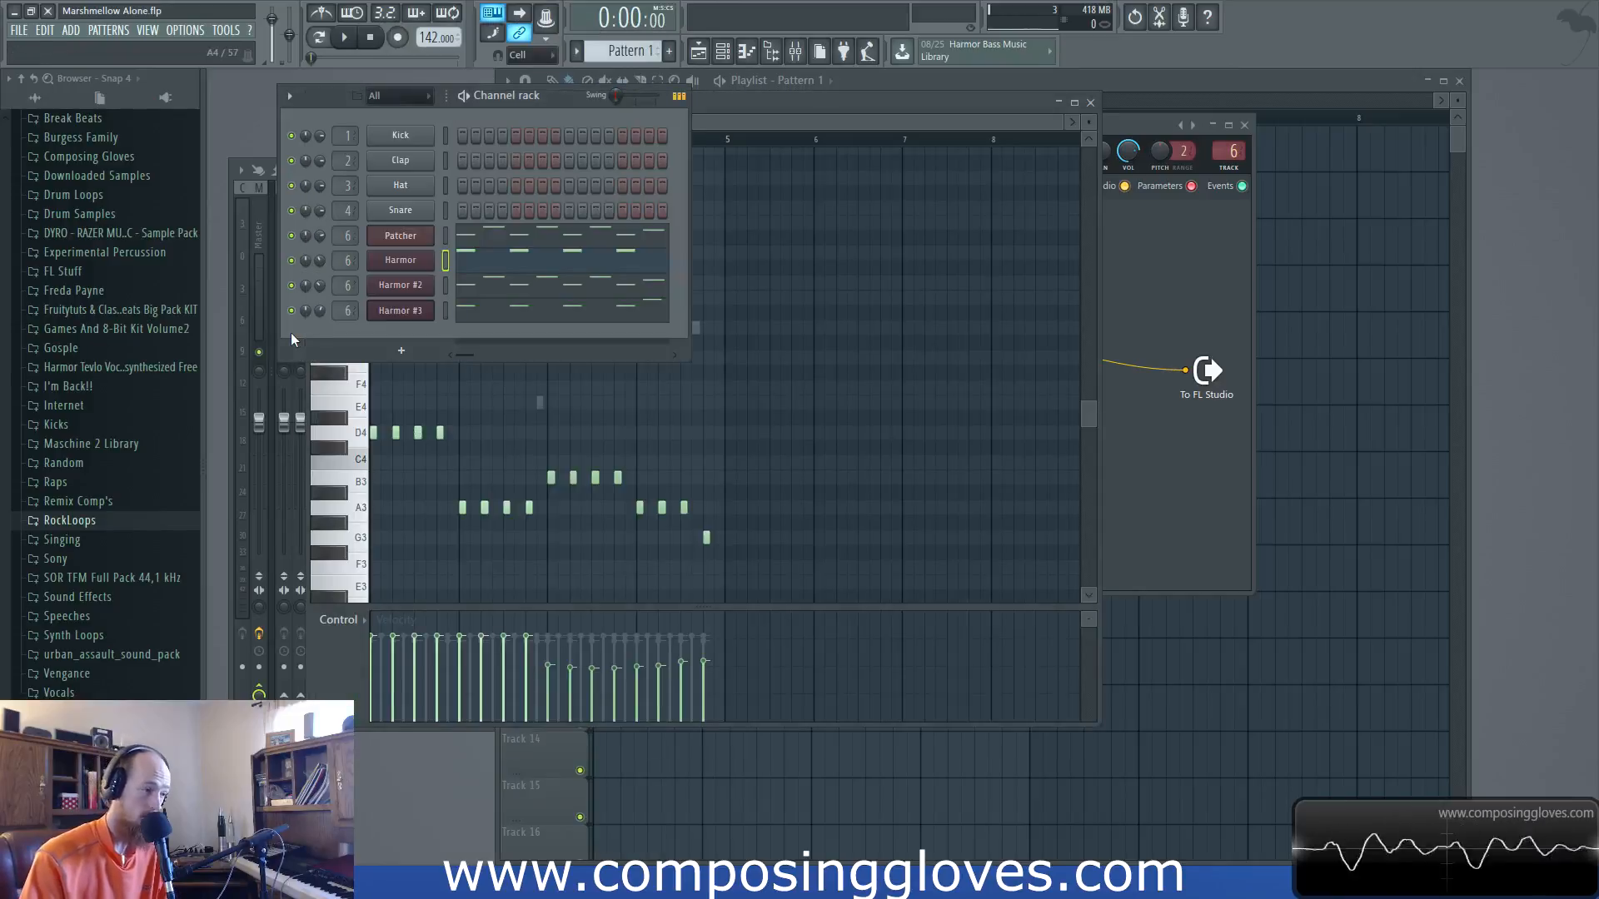
{"action": "left_click", "coordinate": [393, 286]}
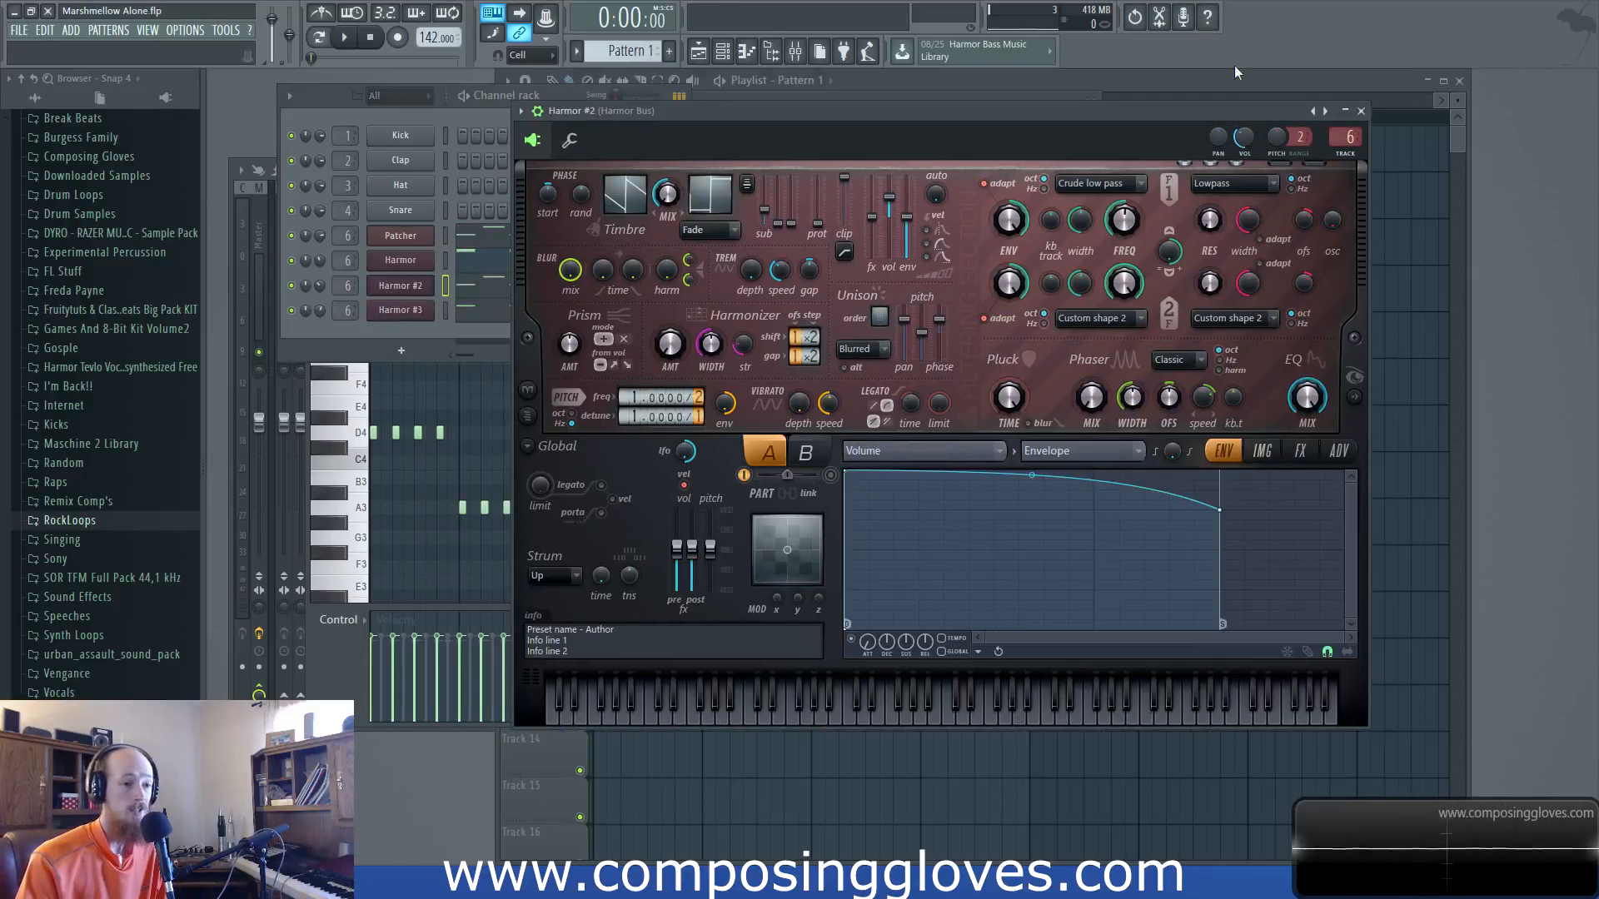
{"action": "left_click", "coordinate": [1204, 83]}
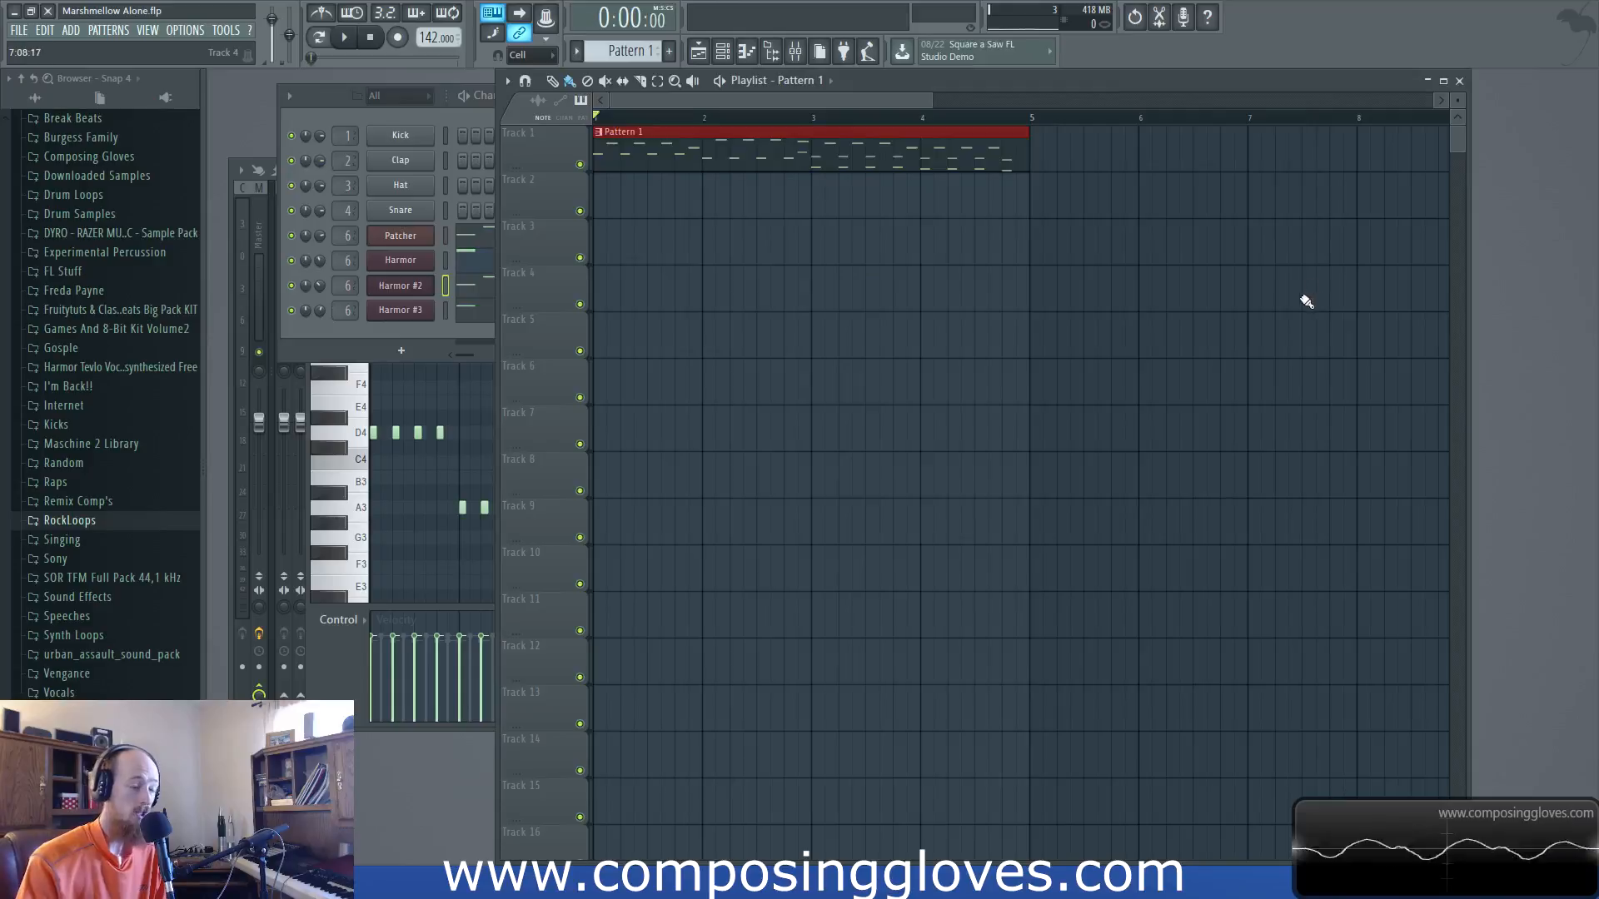